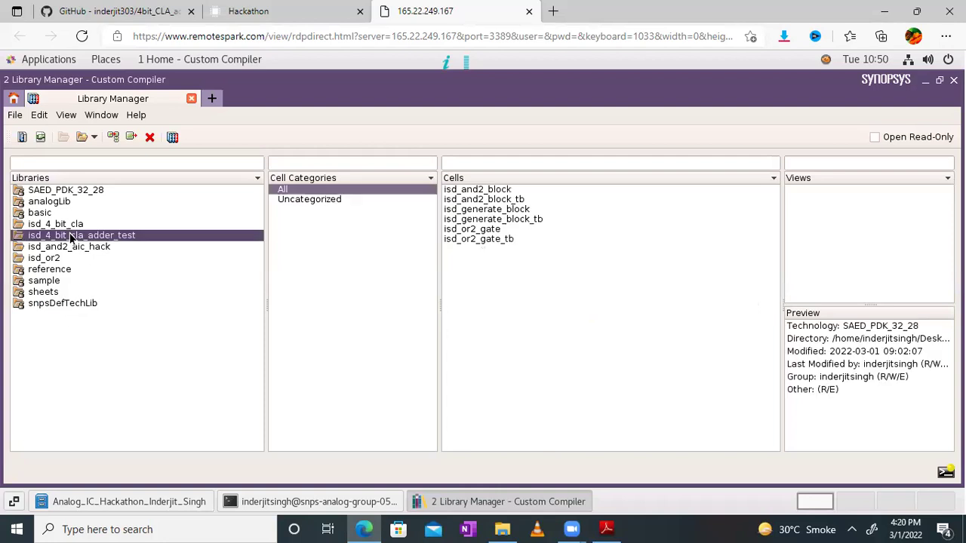
Open the schematic and symbol views of the isd_and2_block cell in the isd_4_bit_cla_adder_test library.
{"action": "left_click", "coordinate": [492, 193]}
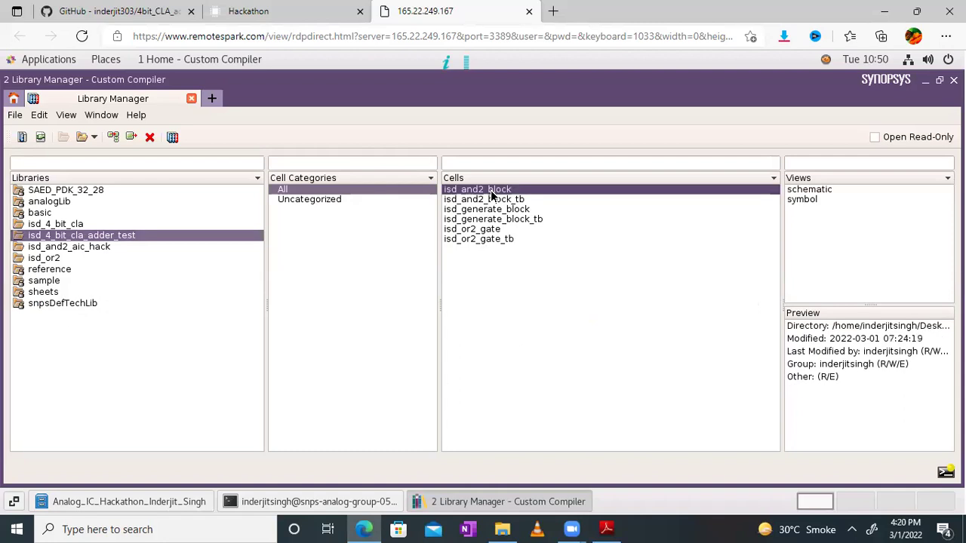
{"action": "double_click", "coordinate": [827, 195]}
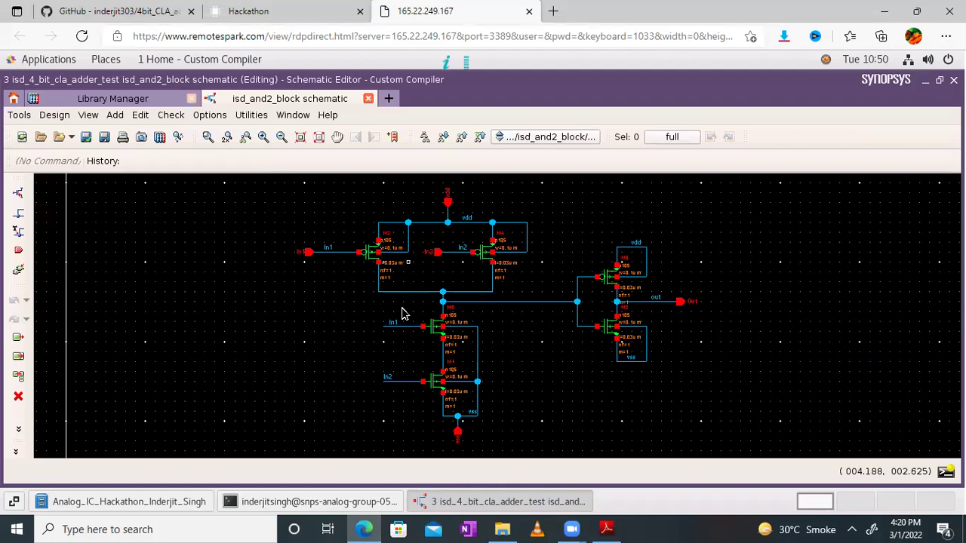
{"action": "left_click", "coordinate": [154, 109]}
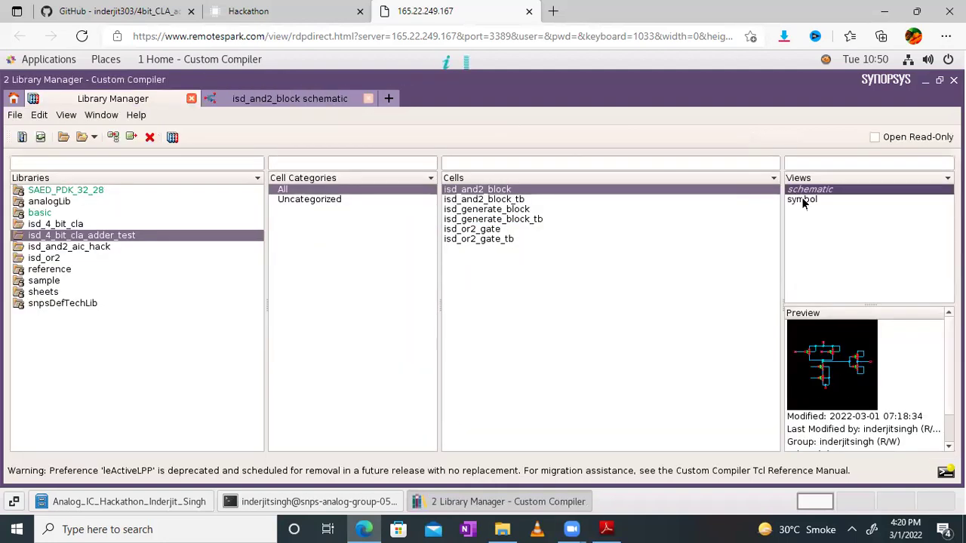
{"action": "double_click", "coordinate": [803, 198]}
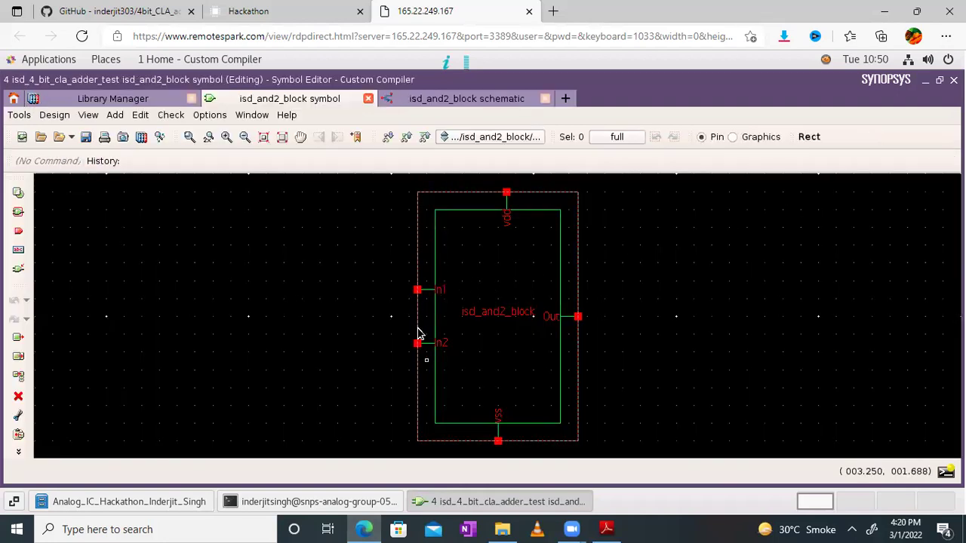
Close the open isd_and2_block views and select the schematic view of the isd_generate_block cell.
{"action": "left_click", "coordinate": [144, 99]}
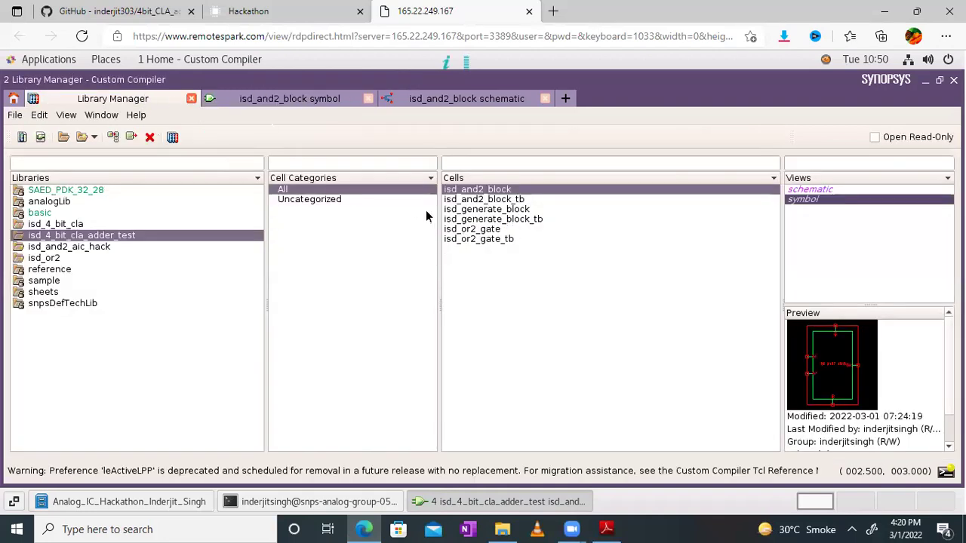
{"action": "left_click", "coordinate": [474, 201]}
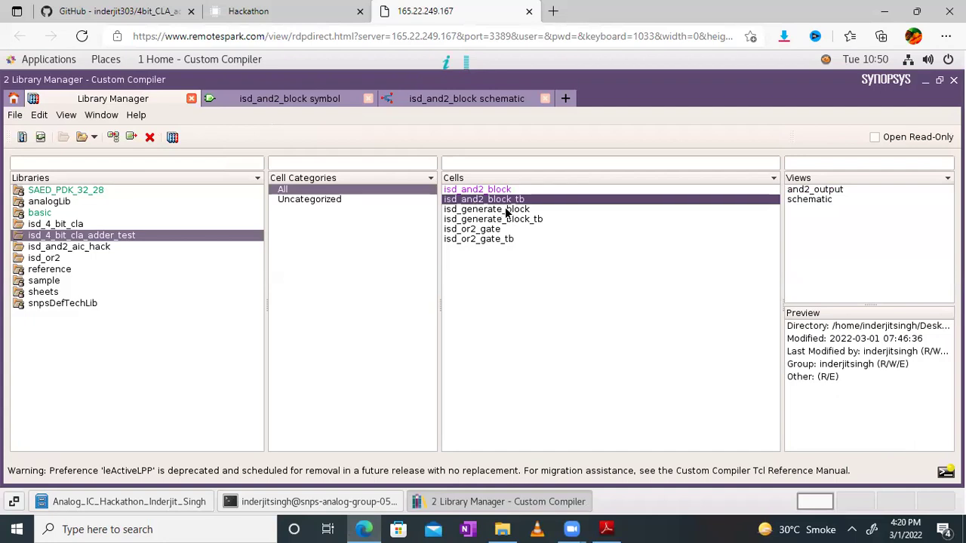
{"action": "left_click", "coordinate": [506, 210]}
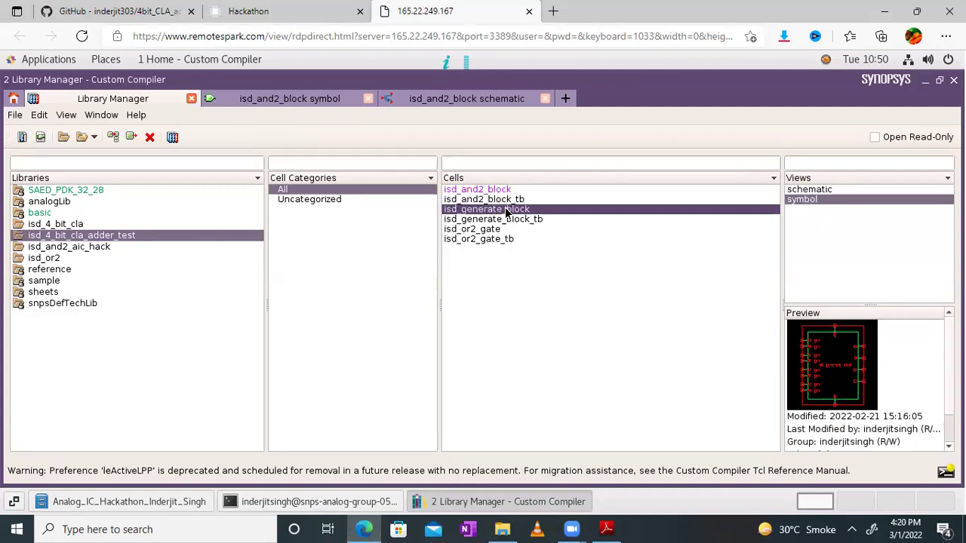
{"action": "left_click", "coordinate": [367, 99]}
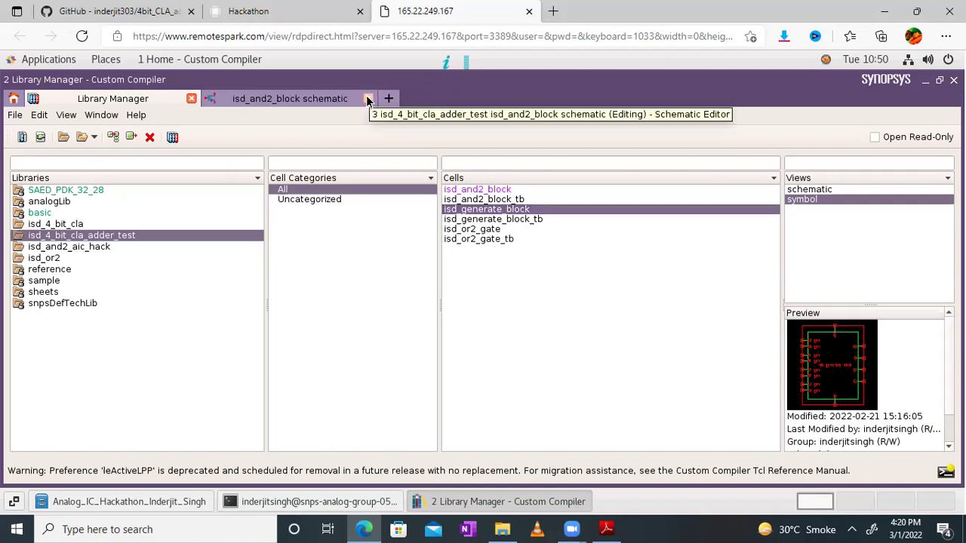
{"action": "left_click", "coordinate": [367, 99]}
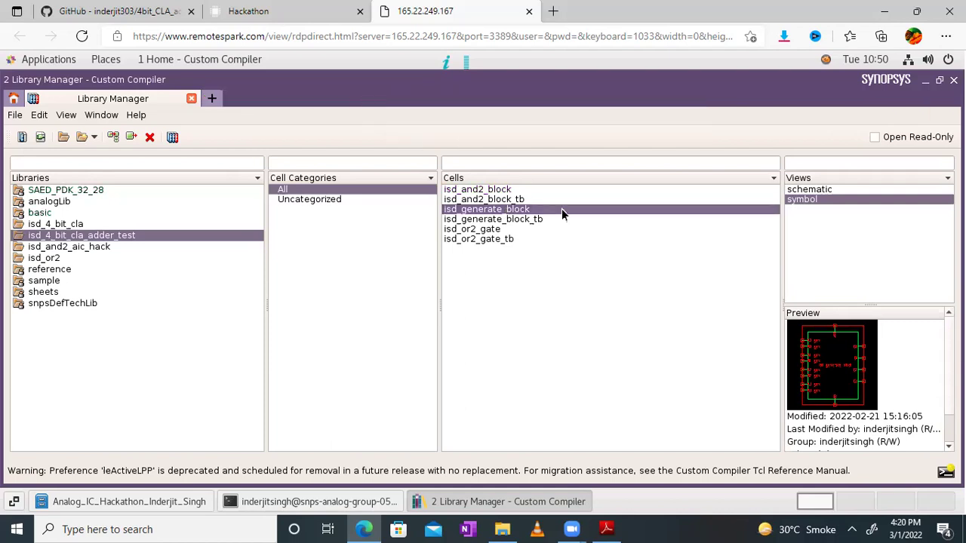
{"action": "left_click", "coordinate": [830, 188]}
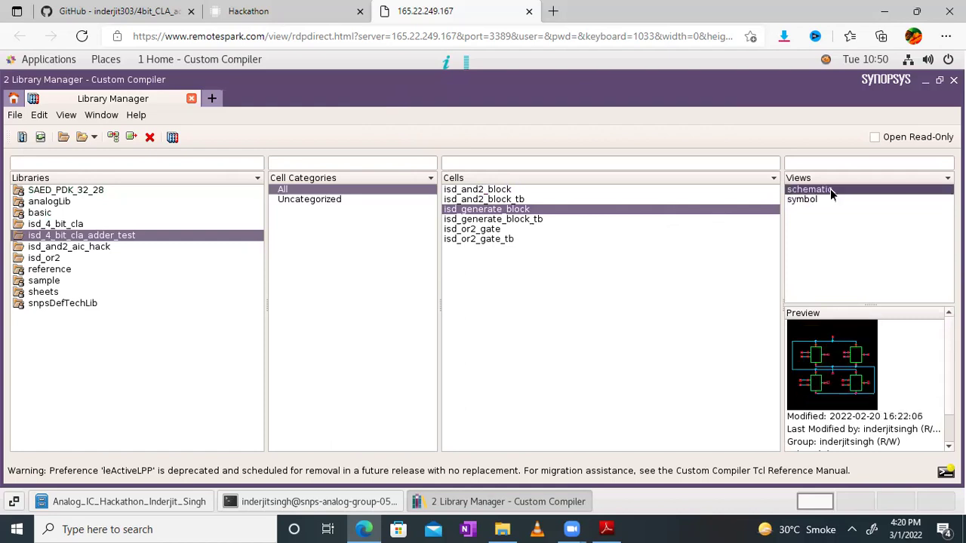
Switch to the CLA adder design PDF in Adobe Reader and examine the transistor-level two-input AND gate circuit.
{"action": "left_click", "coordinate": [607, 528]}
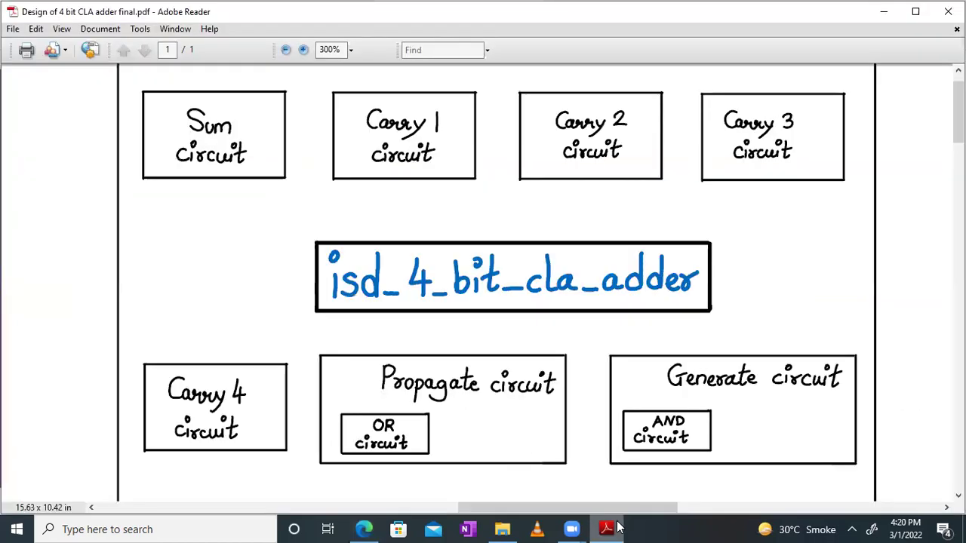
{"action": "scroll", "coordinate": [634, 286], "scroll_direction": "down", "scroll_amount": 5}
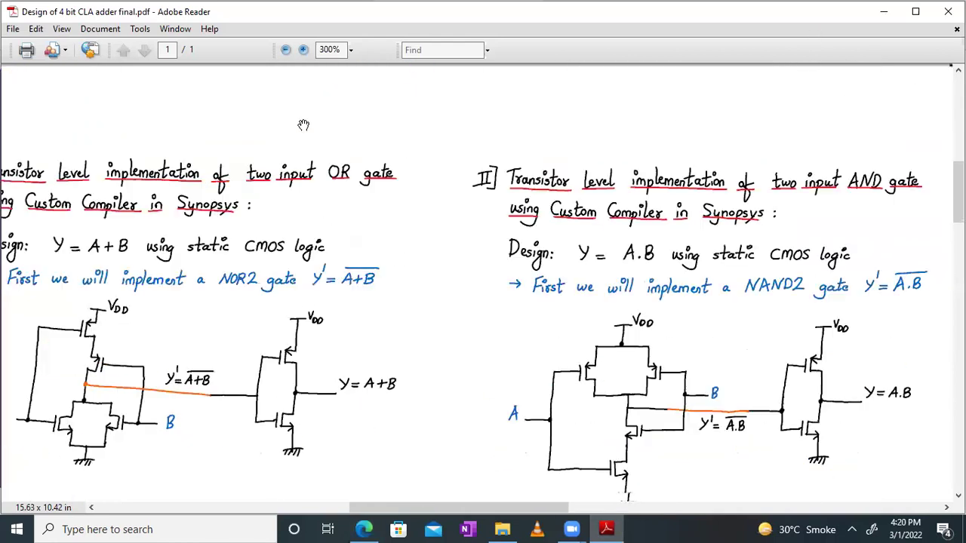
{"action": "scroll", "coordinate": [631, 303], "scroll_direction": "right", "scroll_amount": 3}
{"action": "scroll", "coordinate": [604, 279], "scroll_direction": "down", "scroll_amount": 2}
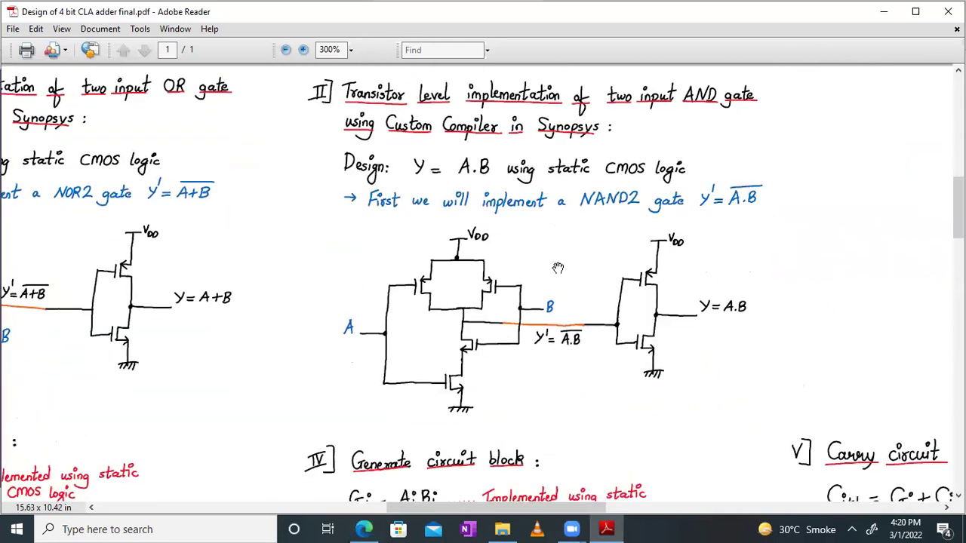
{"action": "scroll", "coordinate": [557, 268], "scroll_direction": "up", "scroll_amount": 1, "text": "ctrl"}
{"action": "left_click_drag", "start_coordinate": [559, 269], "coordinate": [553, 184]}
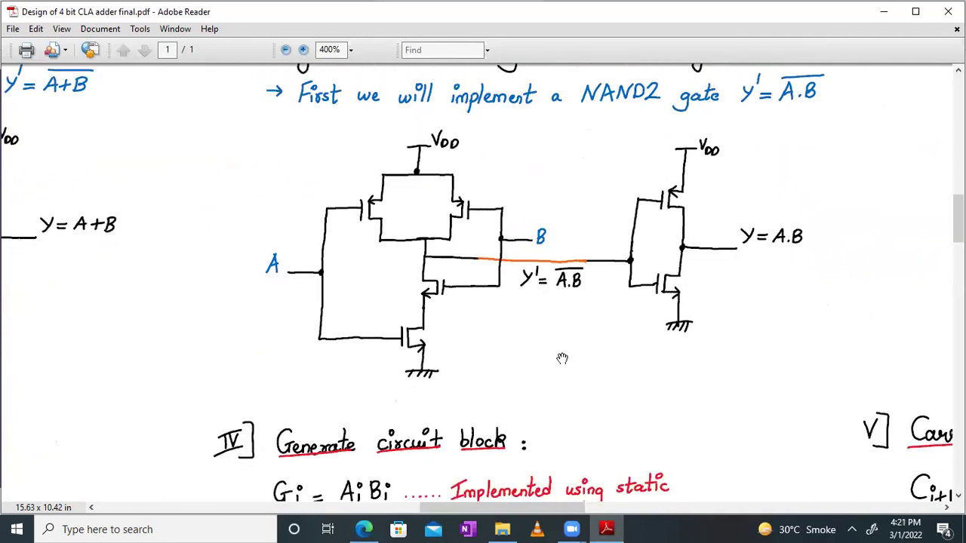
Examine the Generate circuit block equations for G0 to G3 in the design PDF.
{"action": "left_click_drag", "start_coordinate": [565, 352], "coordinate": [578, 154]}
{"action": "left_click_drag", "start_coordinate": [501, 287], "coordinate": [545, 189]}
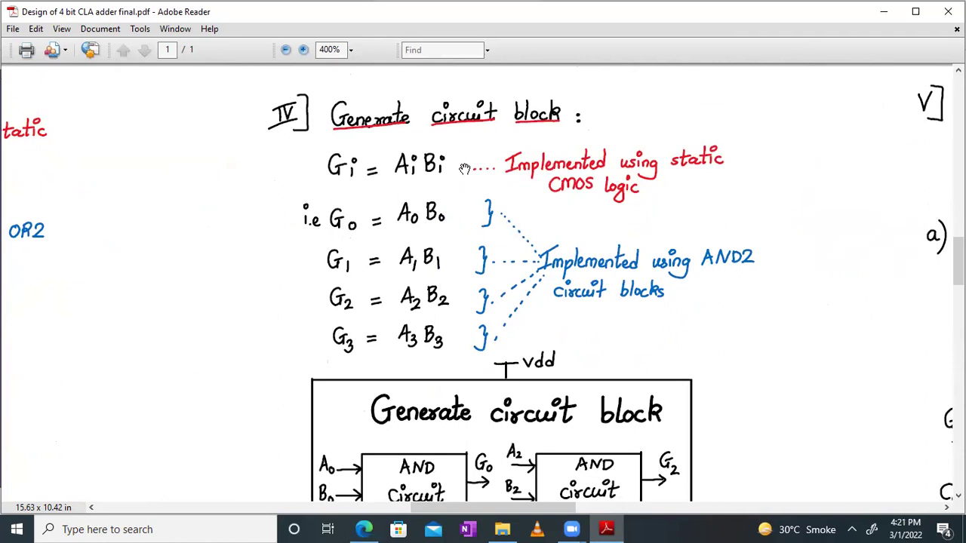
{"action": "scroll", "coordinate": [464, 167], "scroll_direction": "up", "scroll_amount": 2, "text": "ctrl"}
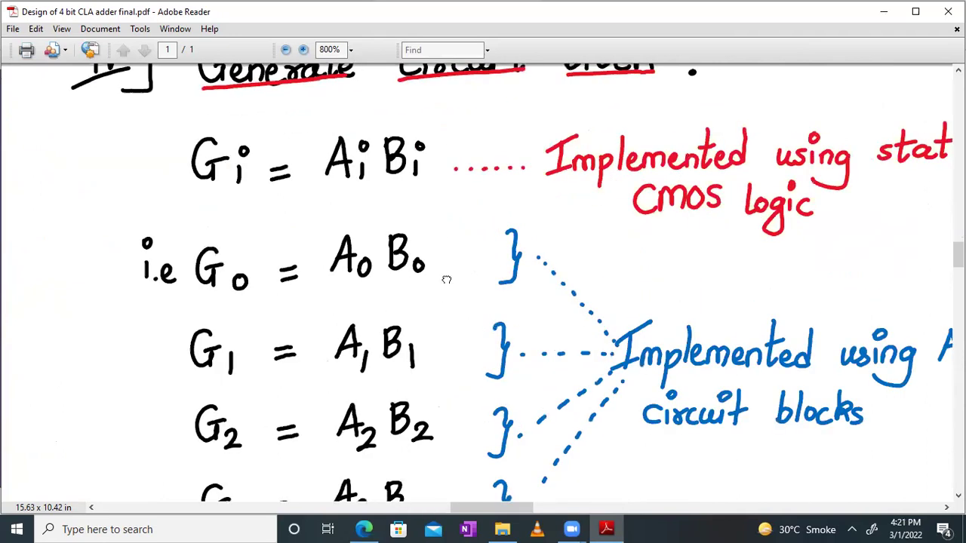
{"action": "left_click_drag", "start_coordinate": [446, 279], "coordinate": [418, 234]}
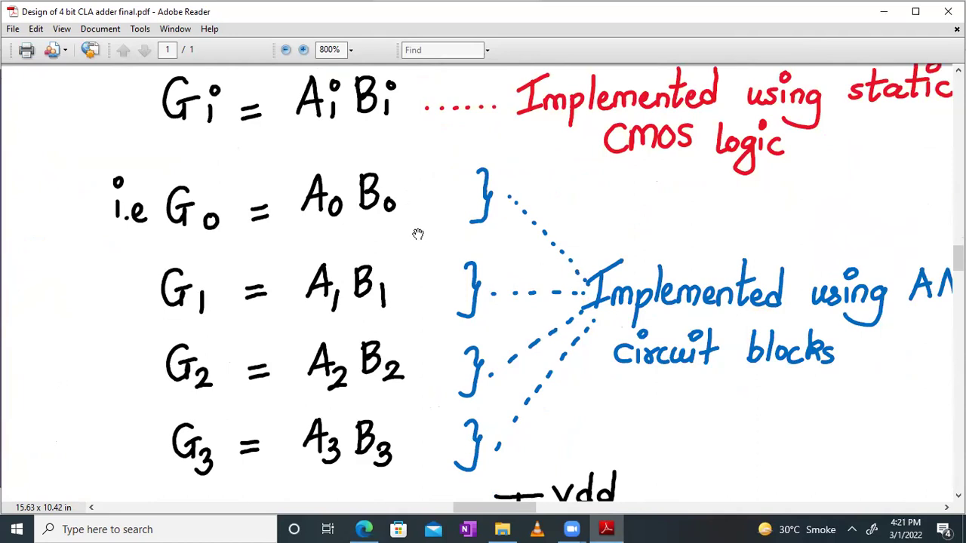
Examine the Generate circuit block diagram with its four AND circuits in the design PDF.
{"action": "left_click_drag", "start_coordinate": [446, 386], "coordinate": [429, 148]}
{"action": "left_click_drag", "start_coordinate": [554, 397], "coordinate": [535, 207]}
{"action": "scroll", "coordinate": [537, 174], "scroll_direction": "down", "scroll_amount": 3}
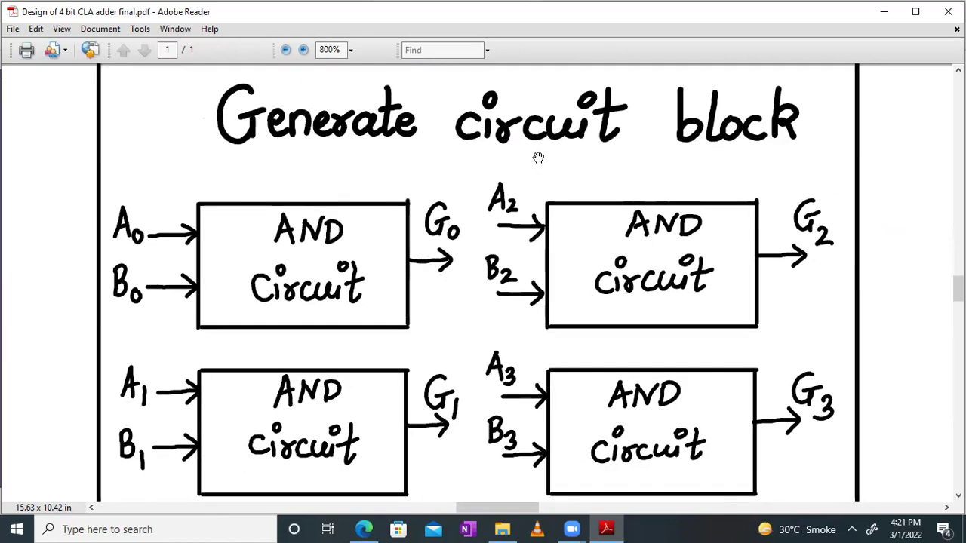
{"action": "scroll", "coordinate": [538, 158], "scroll_direction": "down", "scroll_amount": 1, "text": "ctrl"}
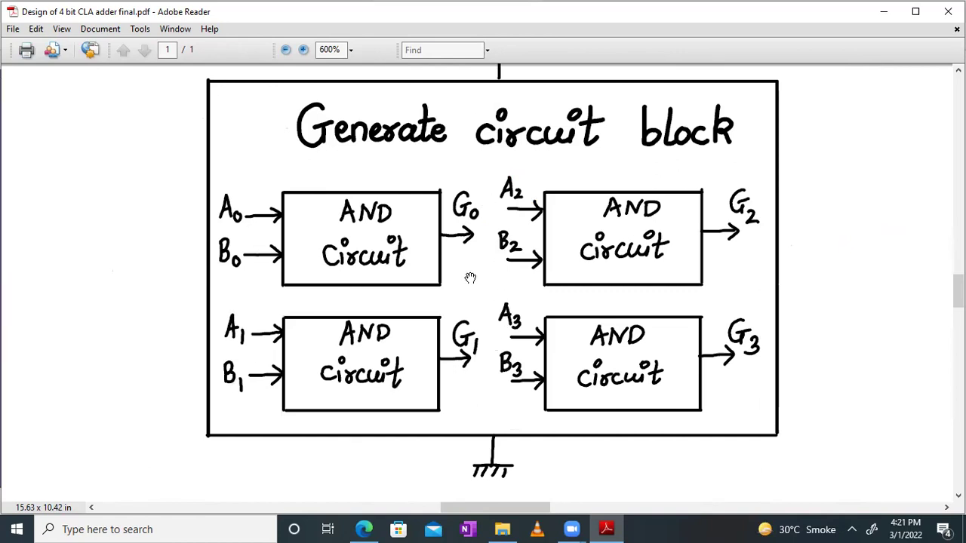
{"action": "left_click_drag", "start_coordinate": [470, 280], "coordinate": [439, 303]}
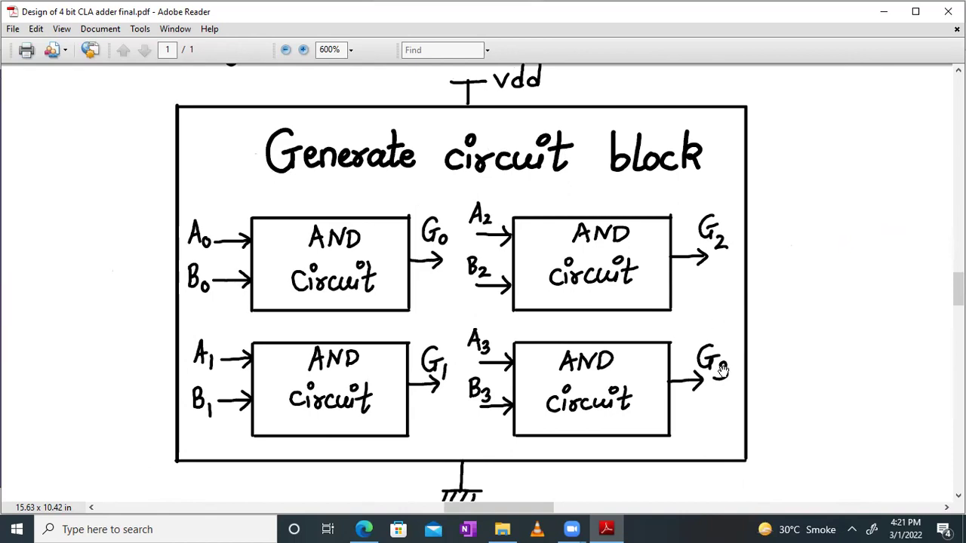
Switch back to Custom Compiler and show the isd_generate_block schematic in full screen, fitted to the design extents.
{"action": "left_click", "coordinate": [364, 529]}
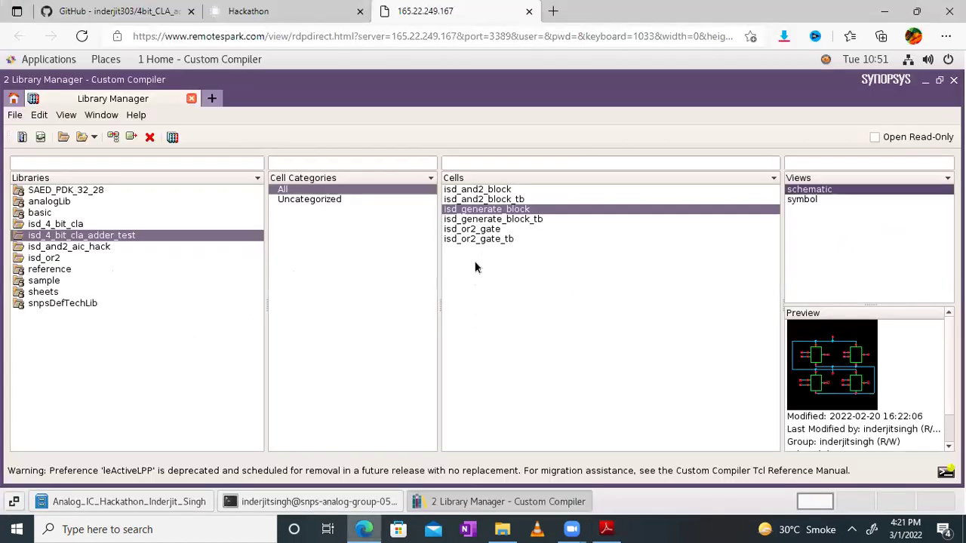
{"action": "double_click", "coordinate": [811, 190]}
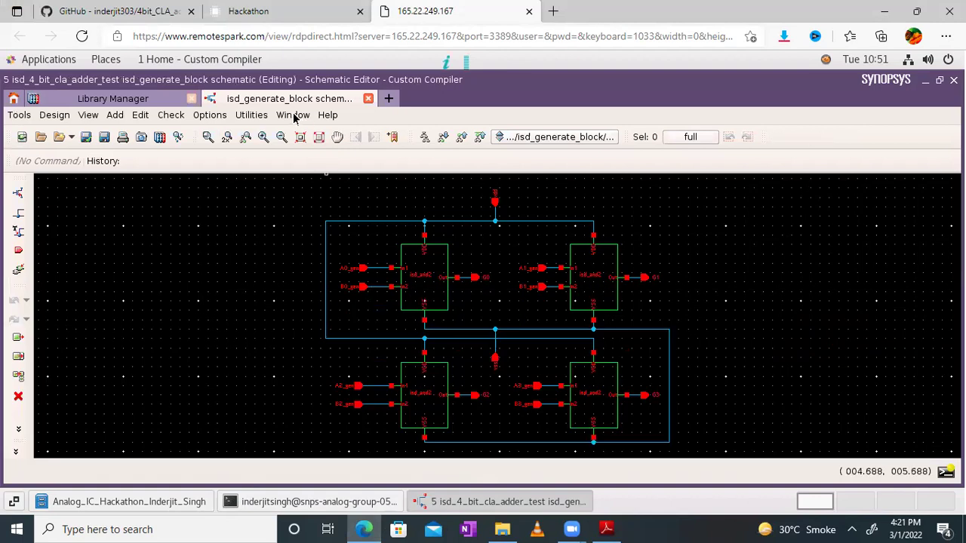
{"action": "left_click", "coordinate": [290, 115]}
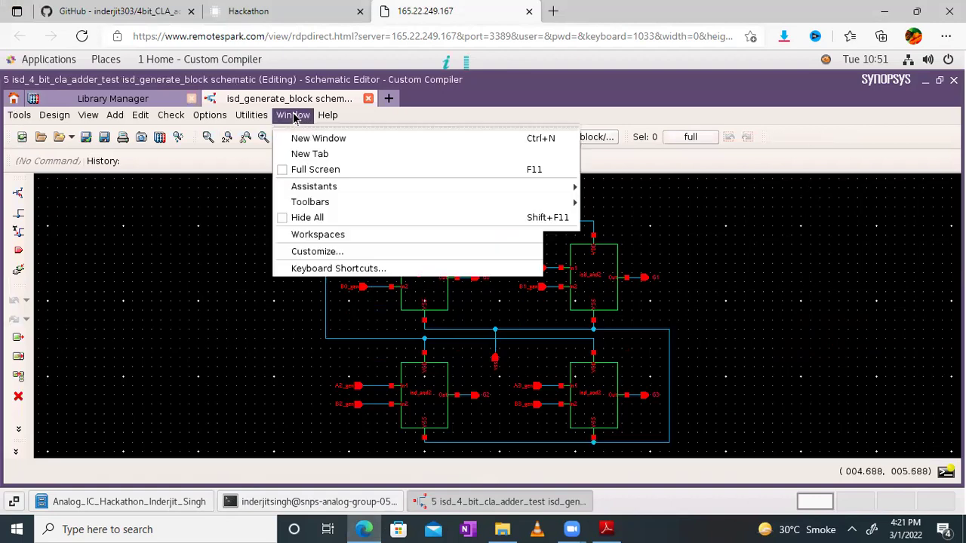
{"action": "left_click", "coordinate": [306, 171]}
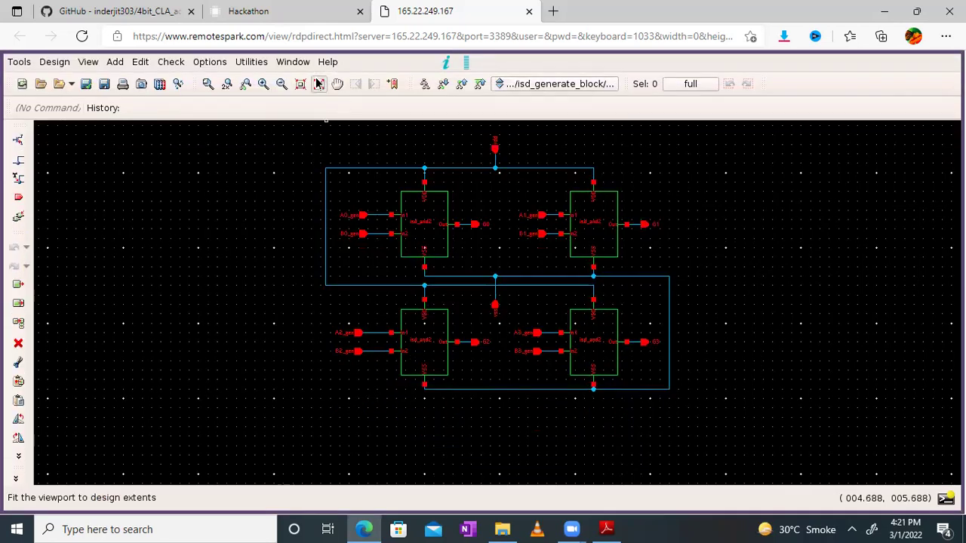
{"action": "left_click", "coordinate": [318, 84]}
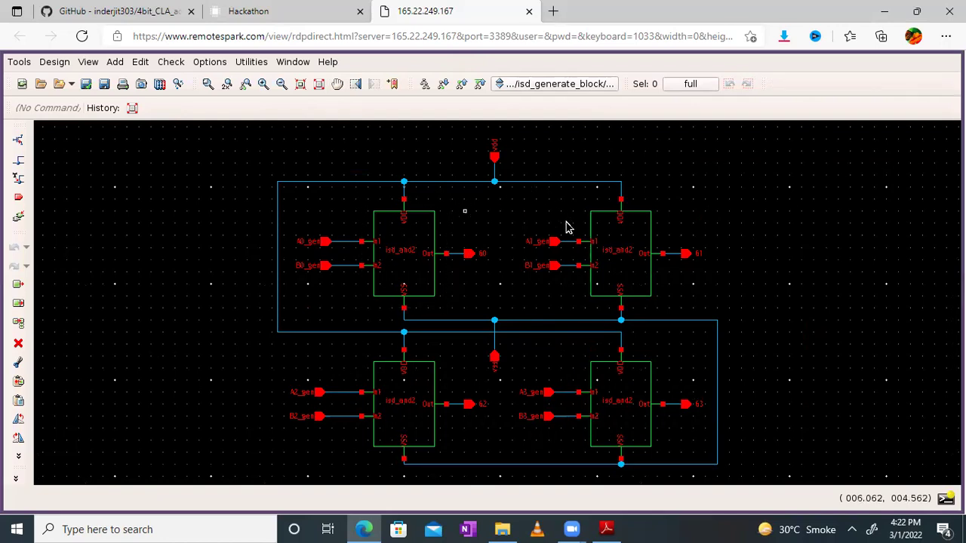
Leave the full-screen schematic and open the symbol view of the isd_generate_block cell.
{"action": "left_click", "coordinate": [293, 64]}
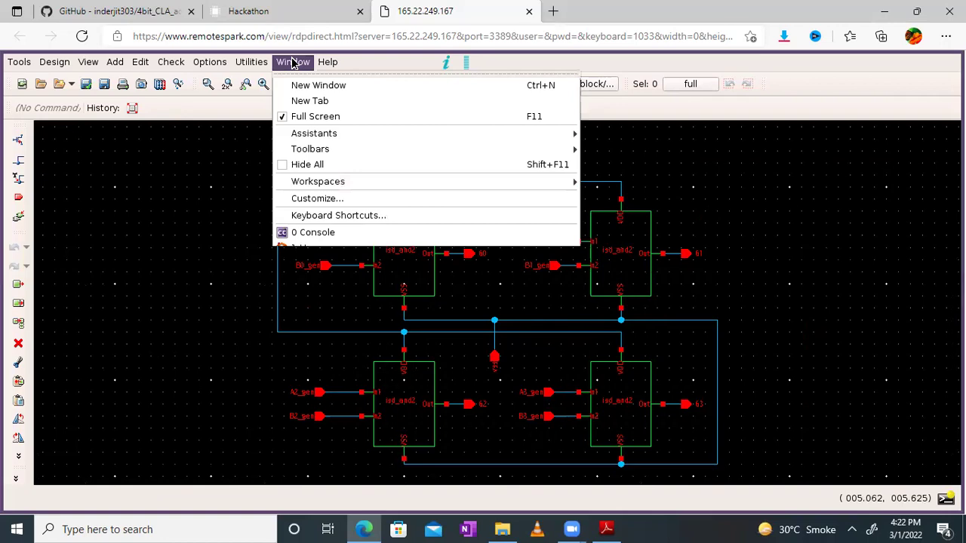
{"action": "left_click", "coordinate": [300, 117]}
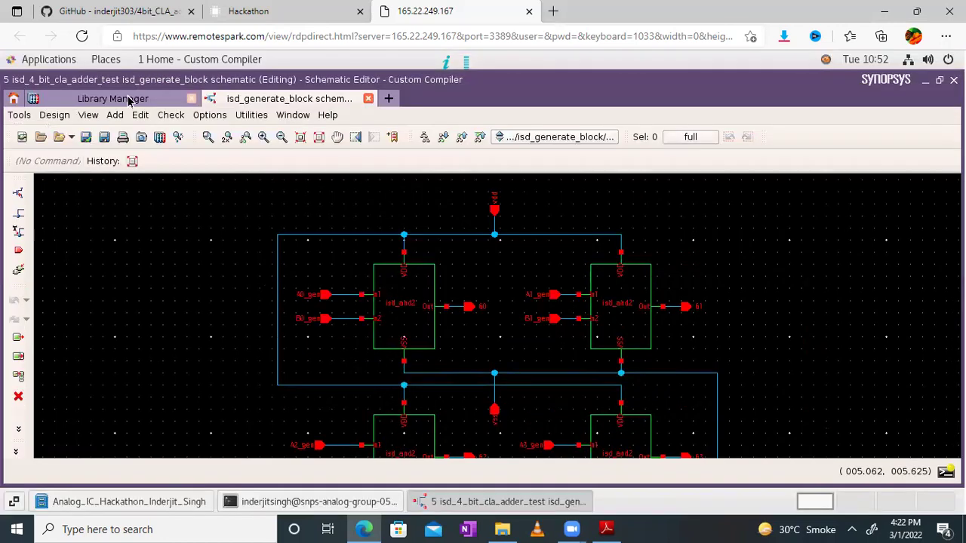
{"action": "left_click", "coordinate": [113, 99]}
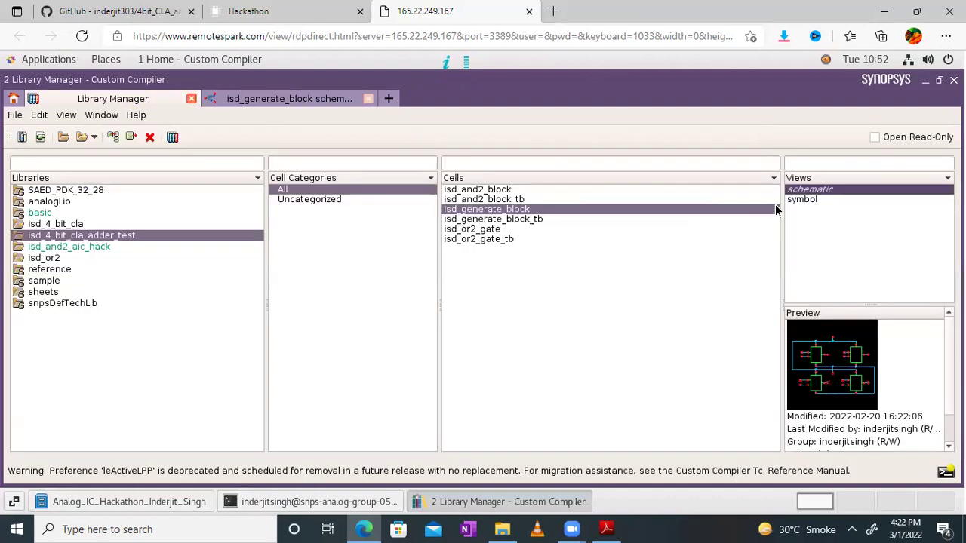
{"action": "double_click", "coordinate": [802, 200]}
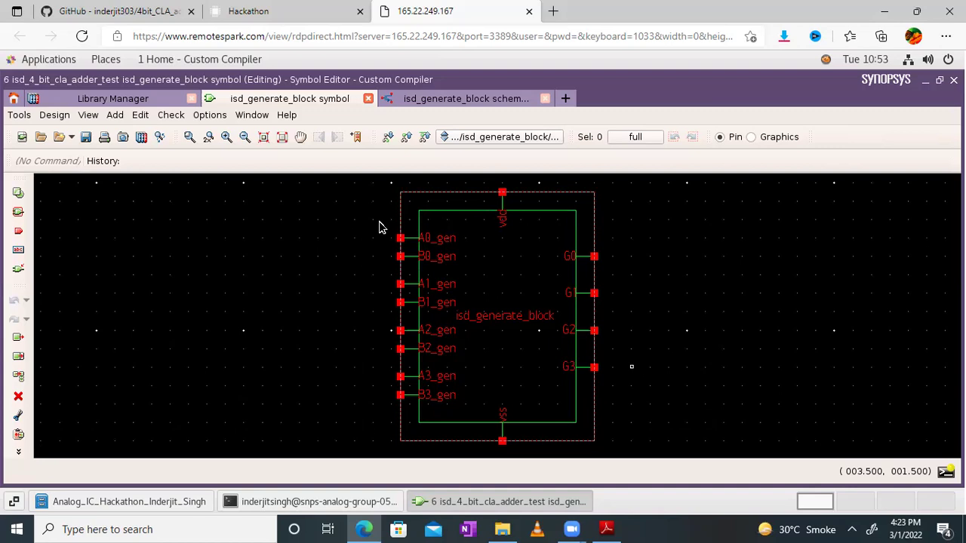
Close the isd_generate_block views and show the isd_generate_block_tb testbench schematic in full screen.
{"action": "left_click", "coordinate": [139, 102]}
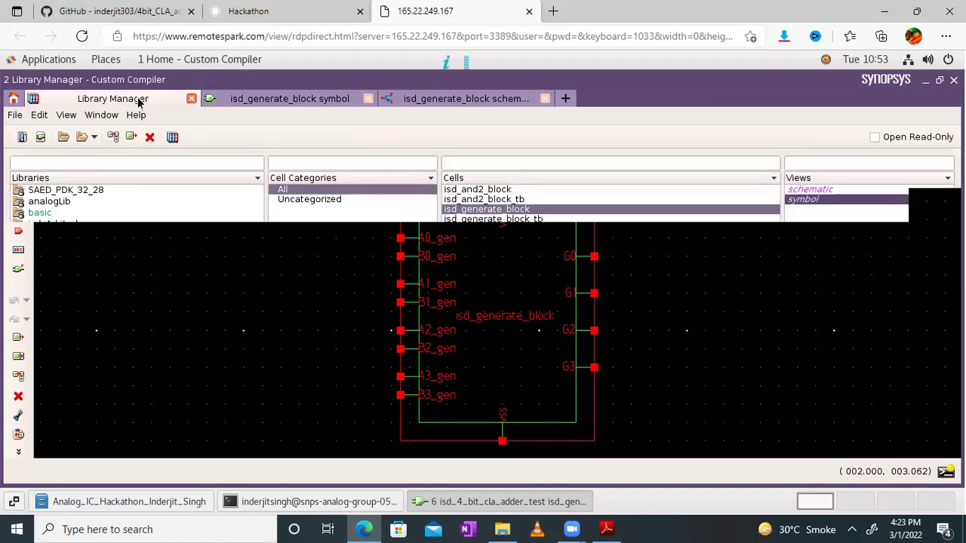
{"action": "left_click", "coordinate": [526, 220]}
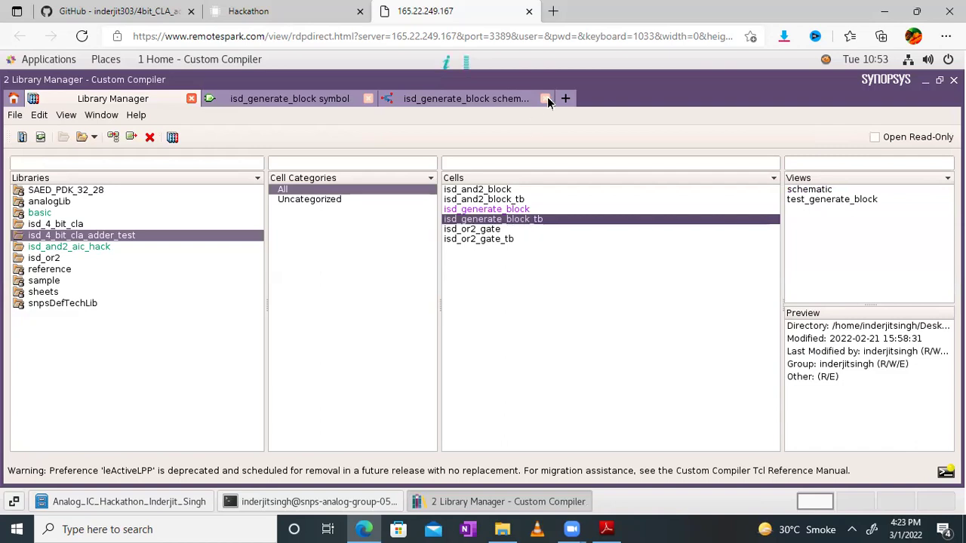
{"action": "left_click", "coordinate": [367, 99]}
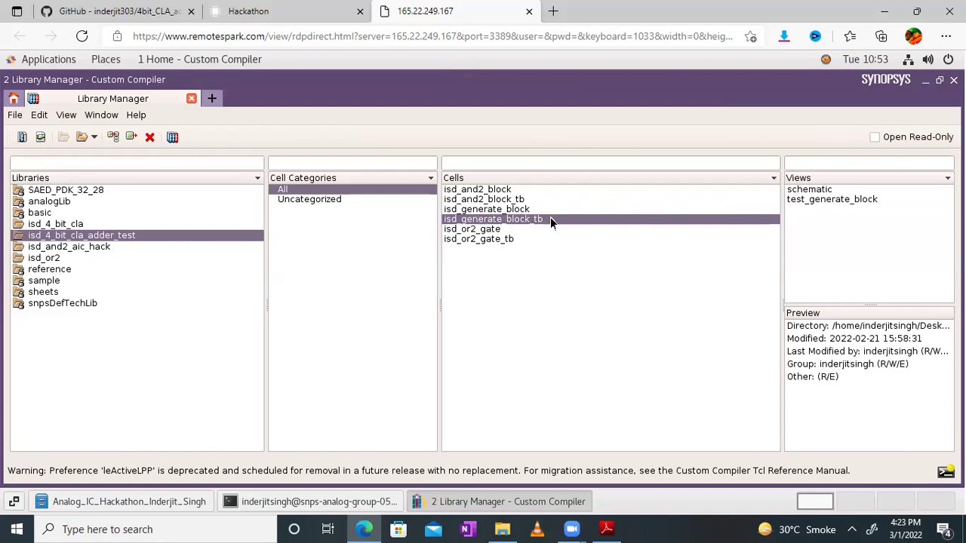
{"action": "double_click", "coordinate": [807, 193]}
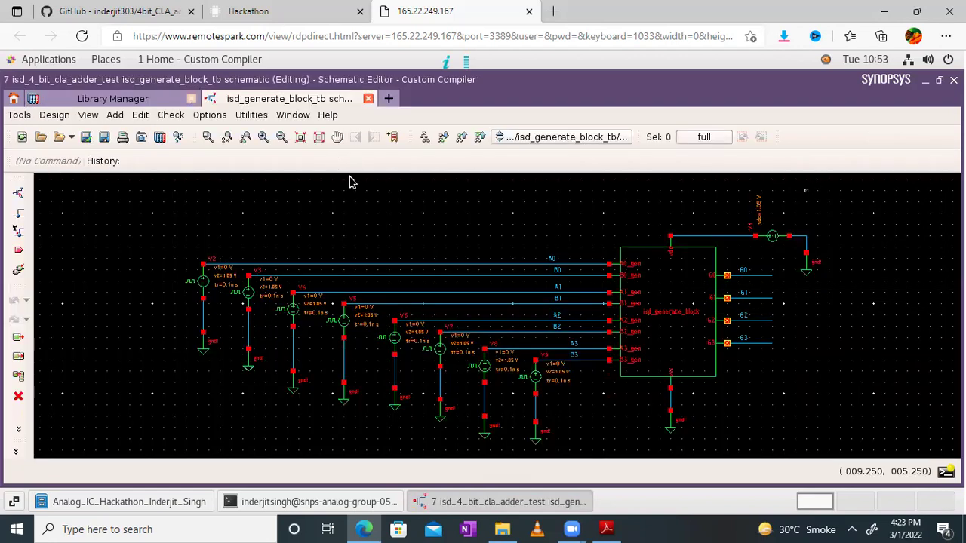
{"action": "left_click", "coordinate": [296, 115]}
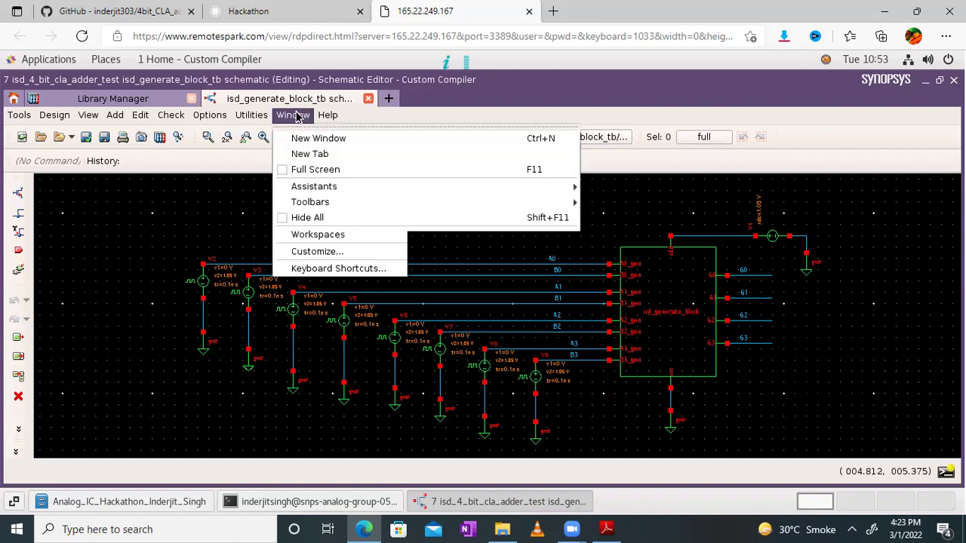
{"action": "left_click", "coordinate": [309, 169]}
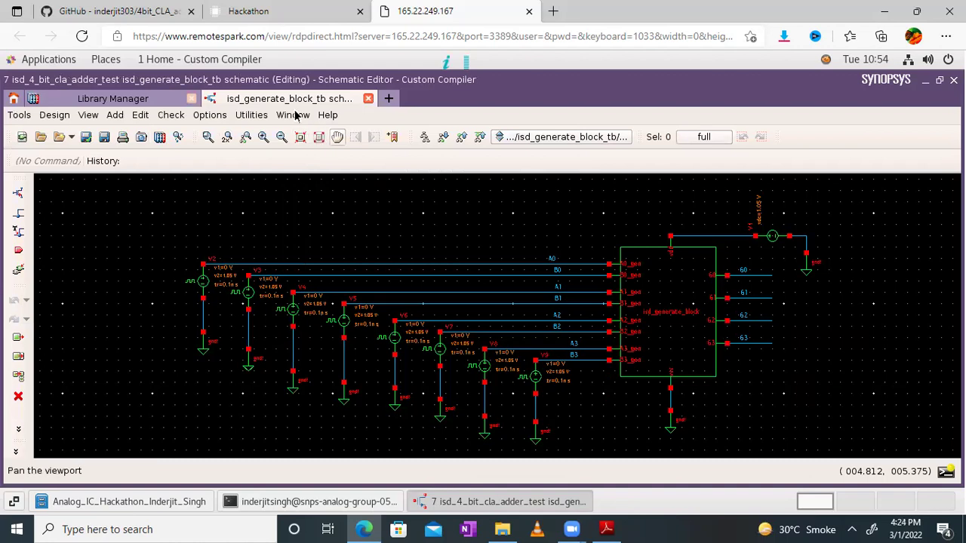
Fit the isd_generate_block_tb schematic to the design extents in full-screen mode.
{"action": "left_click", "coordinate": [300, 137]}
{"action": "left_click", "coordinate": [295, 115]}
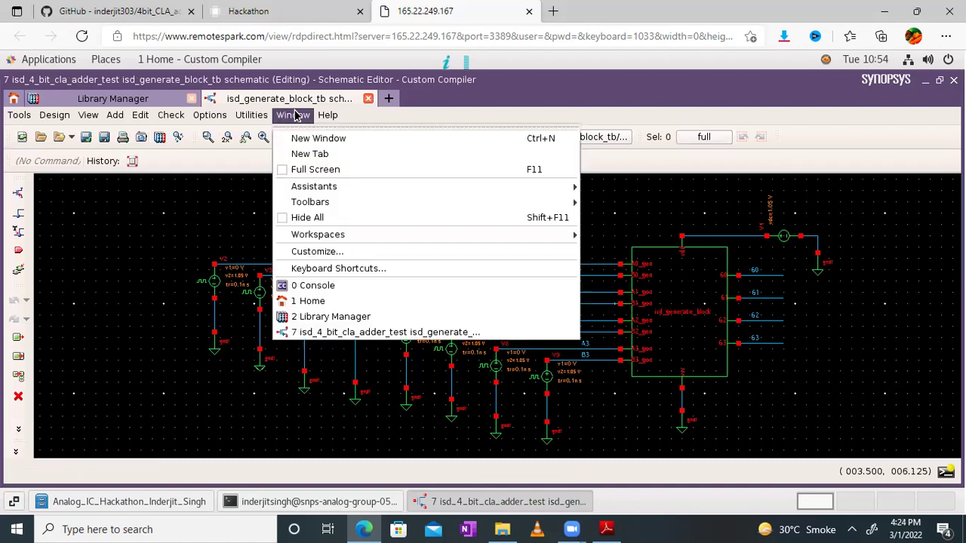
{"action": "left_click", "coordinate": [311, 170]}
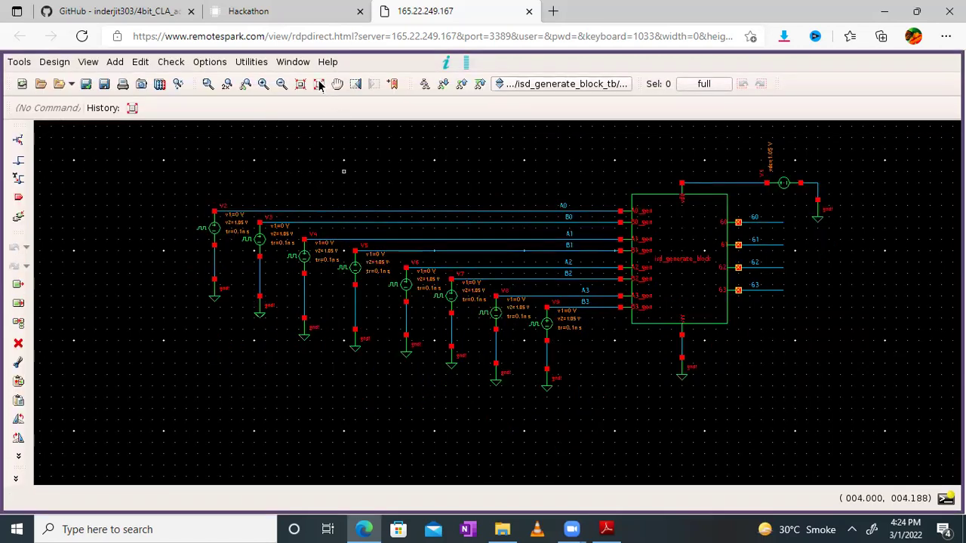
{"action": "left_click", "coordinate": [319, 85]}
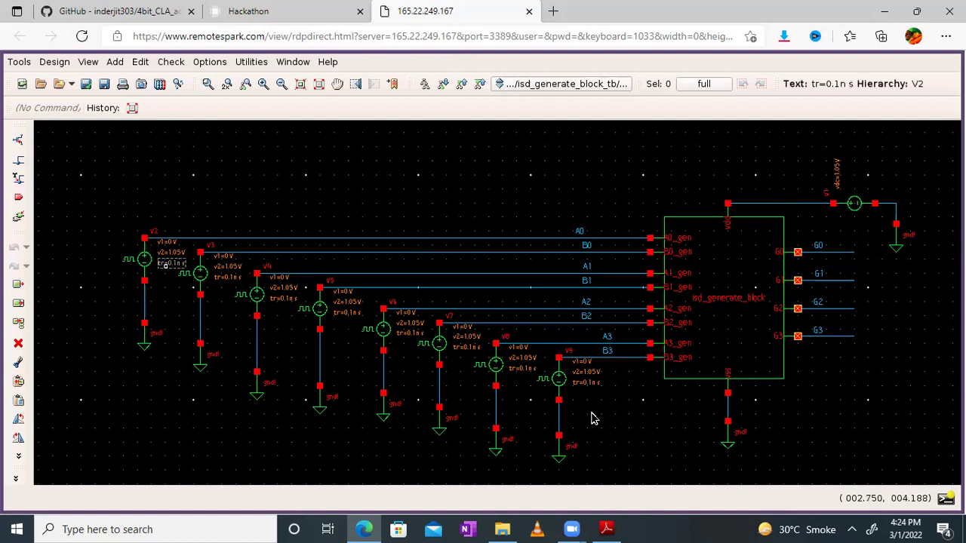
Switch to the design PDF in Adobe Reader and examine the supply voltage and vpulse input definitions.
{"action": "left_click", "coordinate": [606, 529]}
{"action": "left_click_drag", "start_coordinate": [763, 239], "coordinate": [204, 448]}
{"action": "scroll", "coordinate": [204, 448], "scroll_direction": "down", "scroll_amount": 2, "text": "ctrl"}
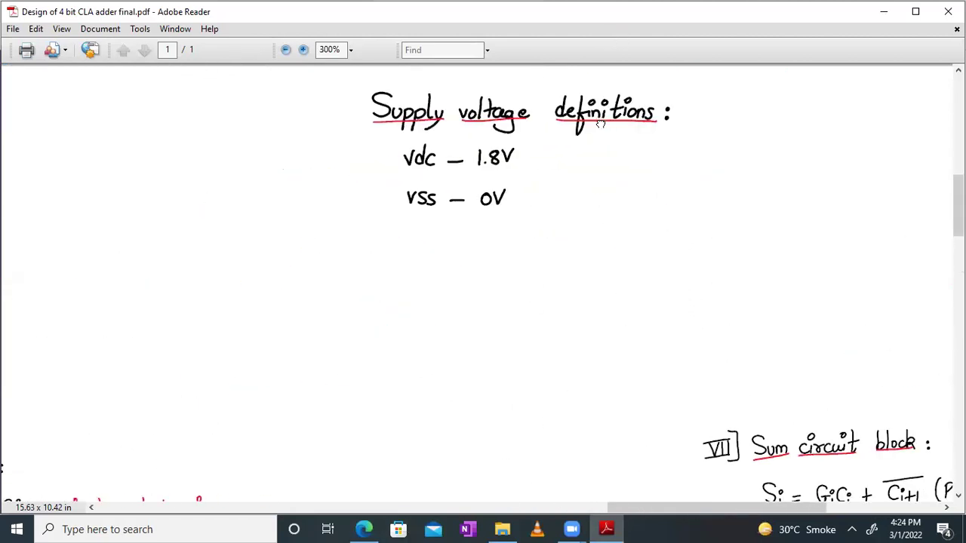
{"action": "left_click_drag", "start_coordinate": [603, 130], "coordinate": [466, 436]}
{"action": "left_click_drag", "start_coordinate": [508, 315], "coordinate": [416, 359]}
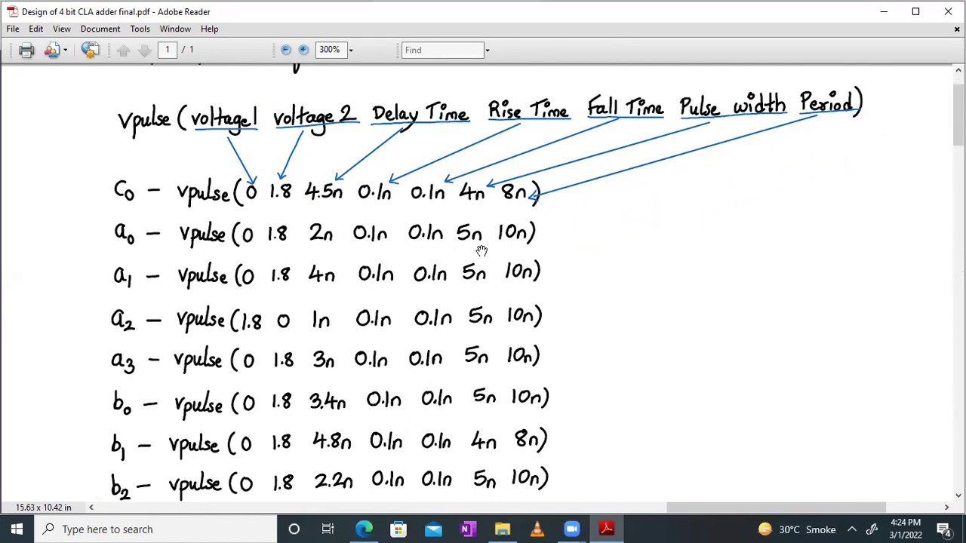
Switch back to Custom Compiler, check and save the isd_generate_block_tb schematic, and close the console.
{"action": "left_click", "coordinate": [364, 529]}
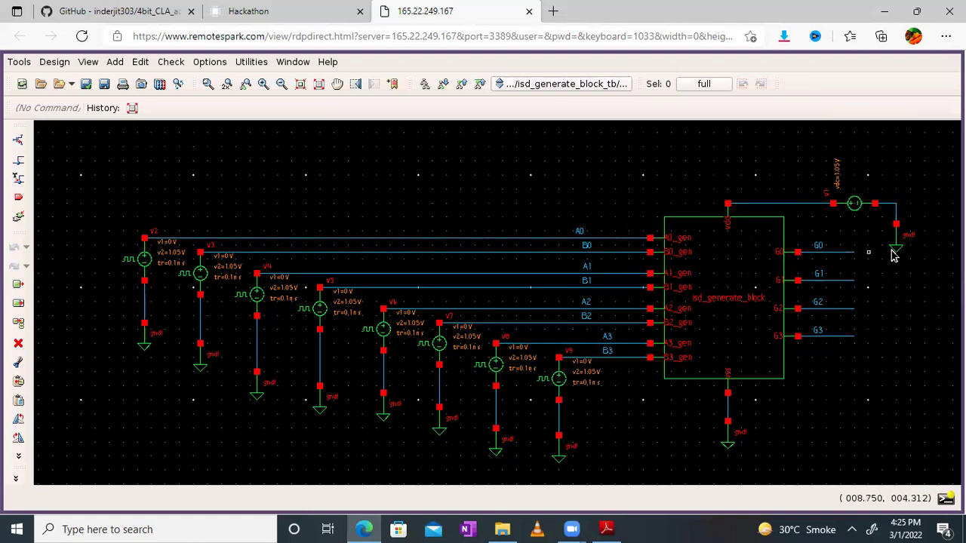
{"action": "triple_click", "coordinate": [349, 323]}
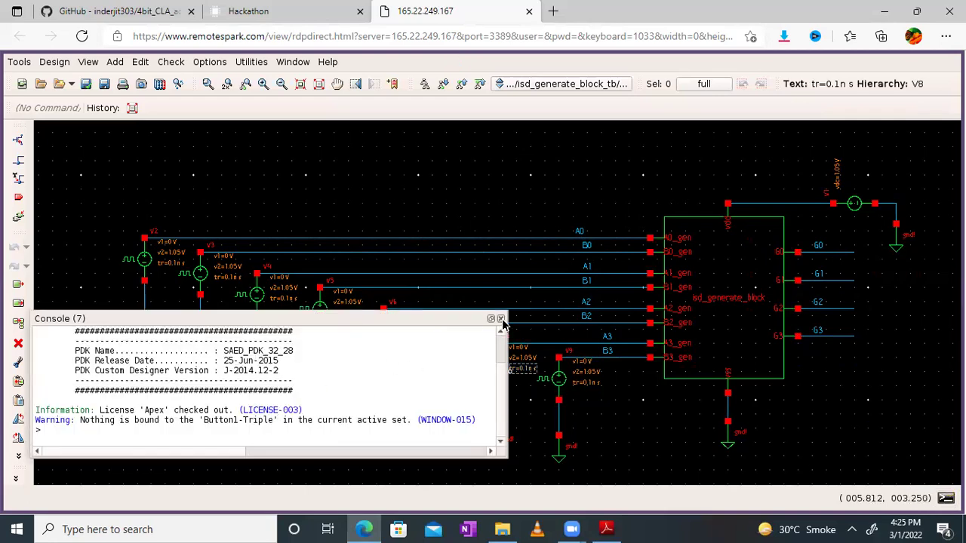
{"action": "left_click", "coordinate": [501, 319]}
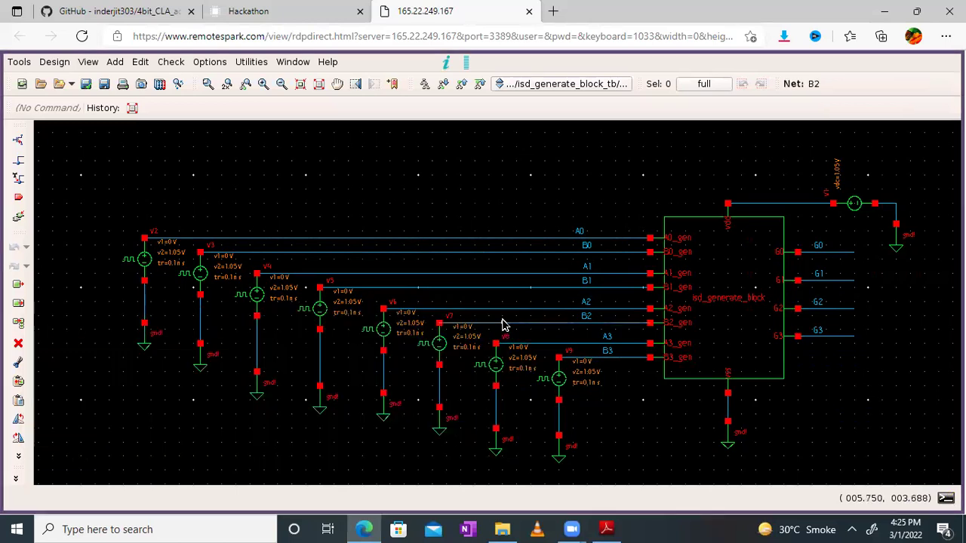
{"action": "left_click", "coordinate": [86, 84]}
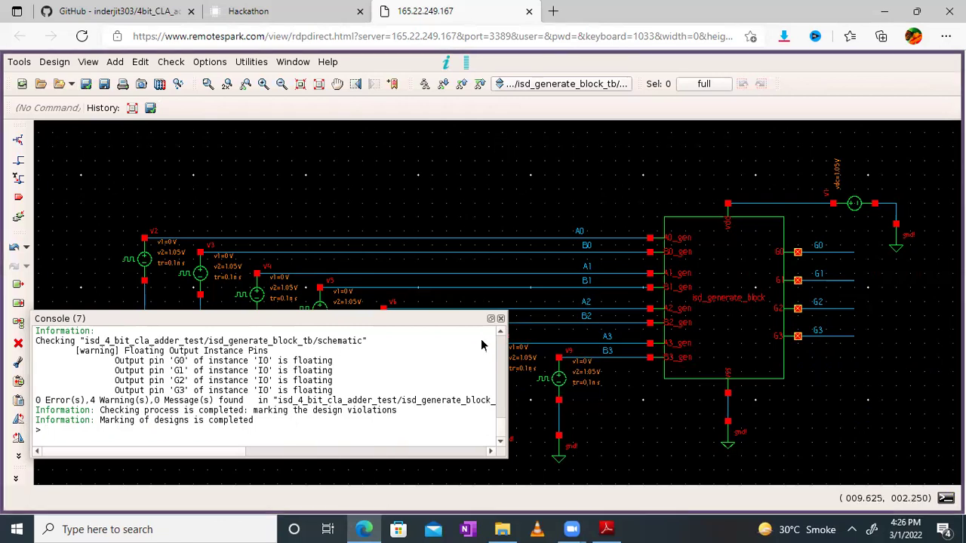
{"action": "left_click", "coordinate": [502, 320]}
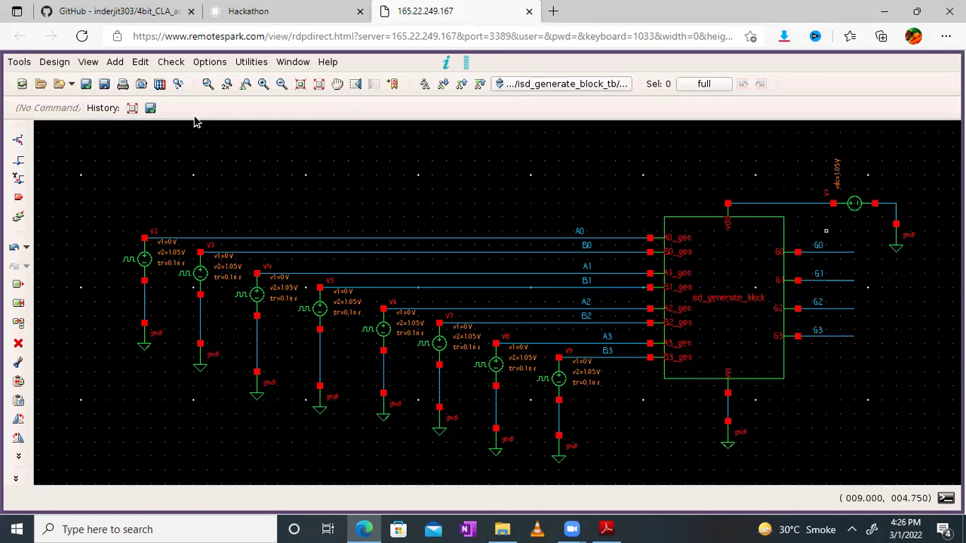
Leave the full-screen schematic and open the test_generate_block view of the isd_generate_block_tb cell.
{"action": "left_click", "coordinate": [292, 63]}
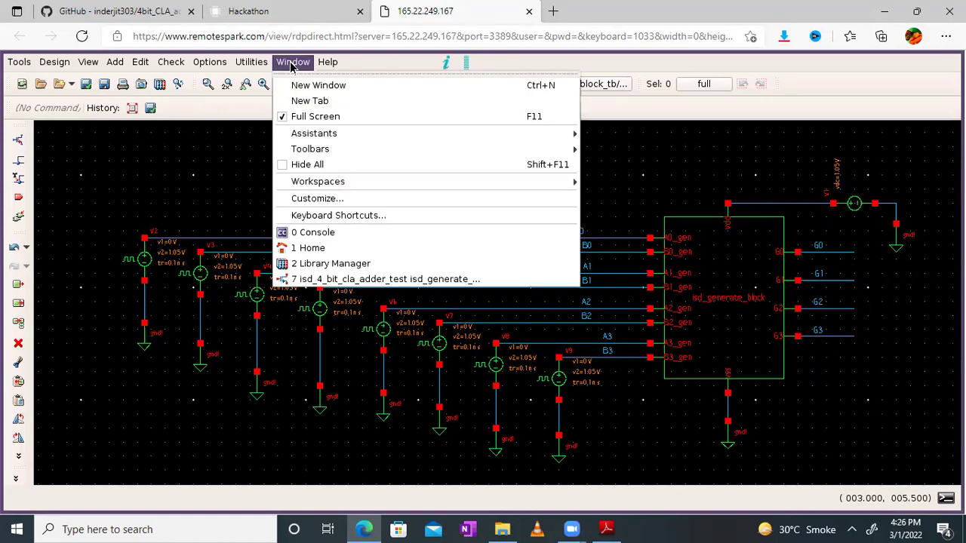
{"action": "left_click", "coordinate": [315, 118]}
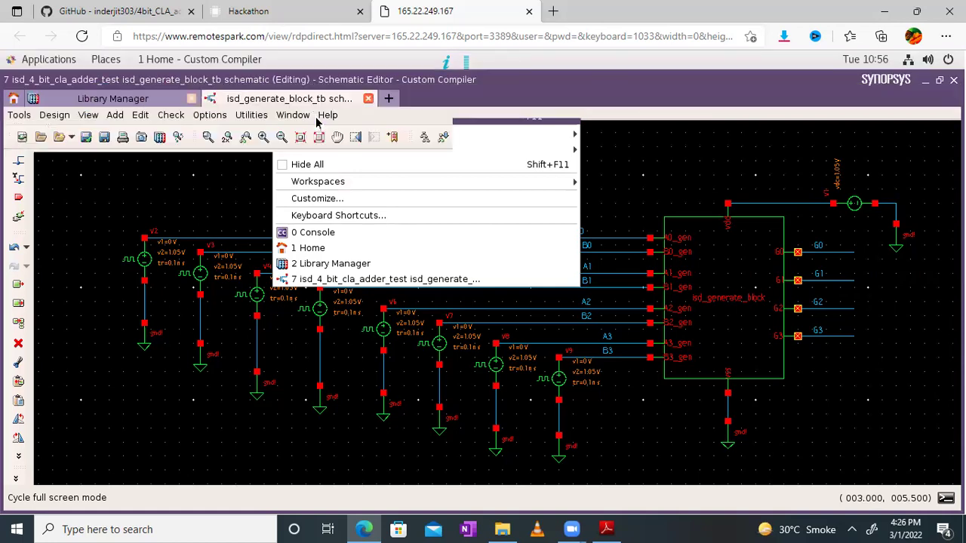
{"action": "left_click", "coordinate": [149, 101]}
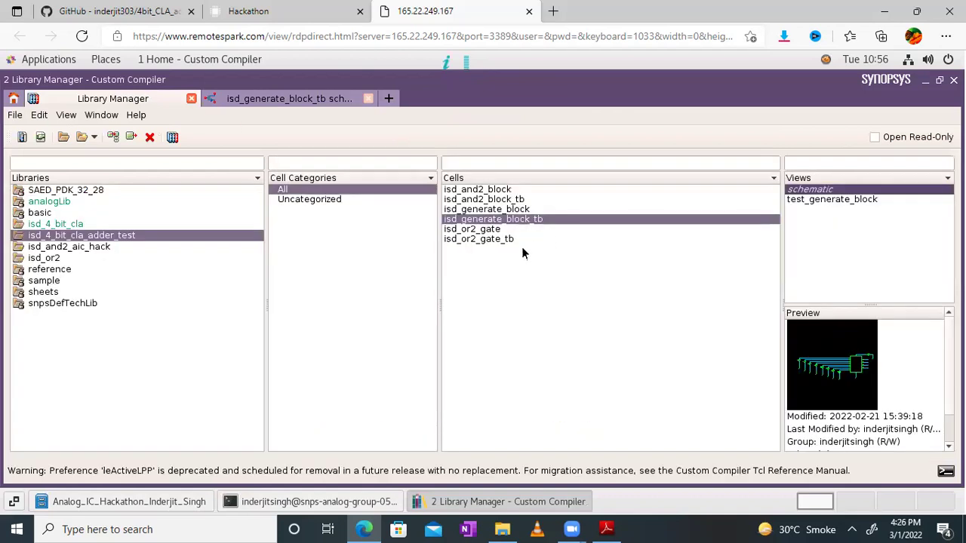
{"action": "left_click", "coordinate": [847, 197]}
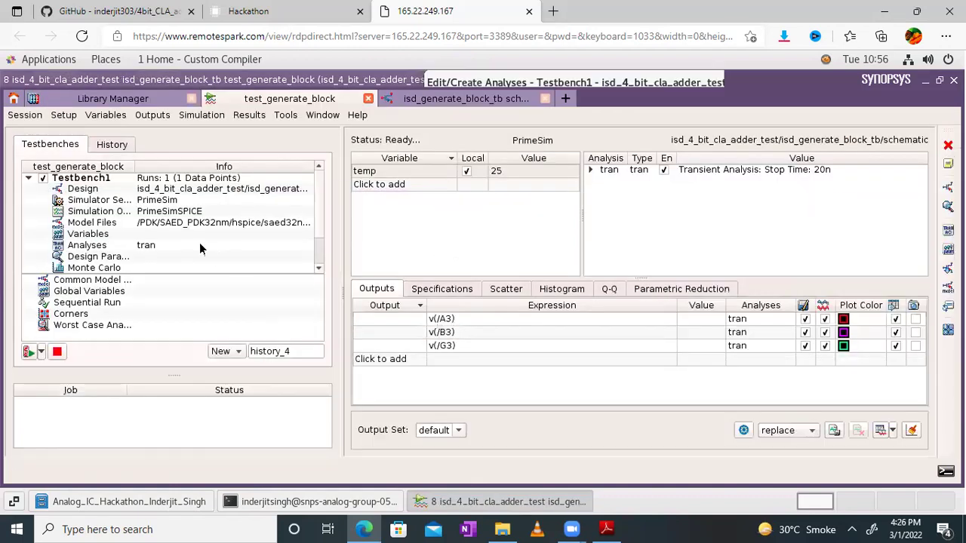
Review the model file and transient analysis settings of Testbench1.
{"action": "double_click", "coordinate": [200, 248]}
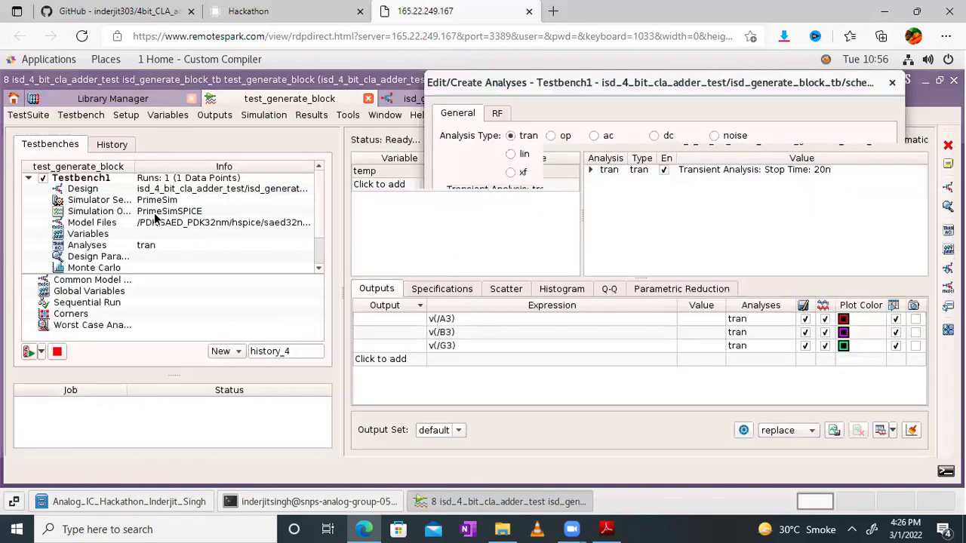
{"action": "left_click", "coordinate": [892, 82]}
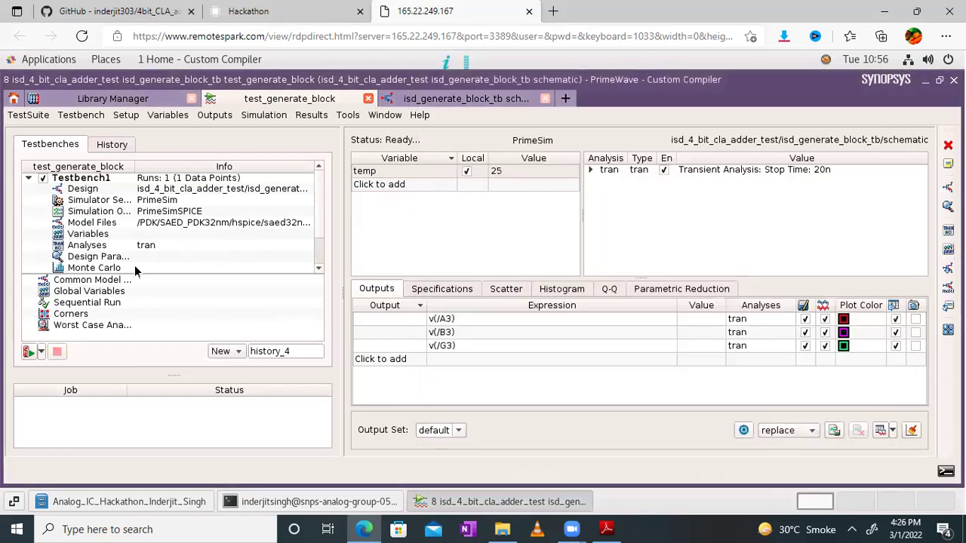
{"action": "double_click", "coordinate": [160, 223]}
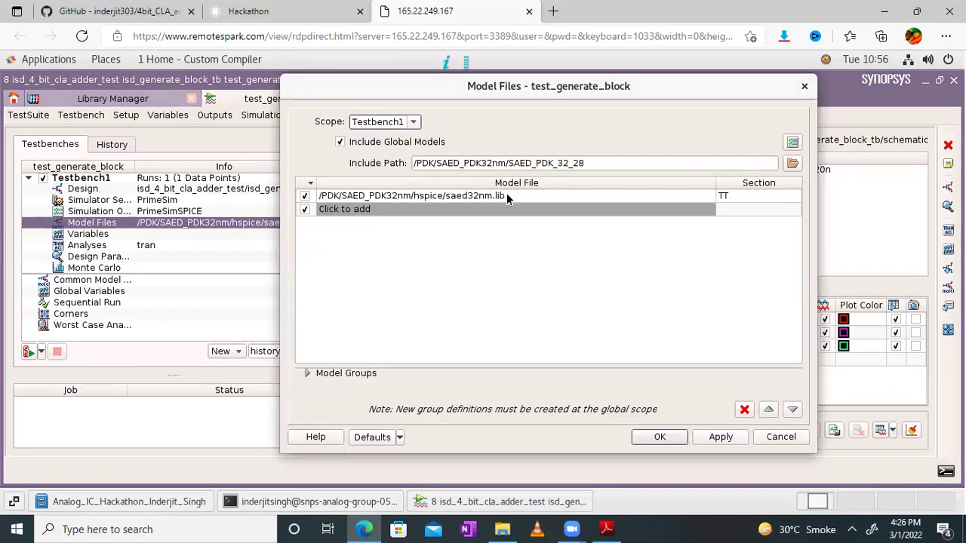
{"action": "left_click", "coordinate": [657, 437]}
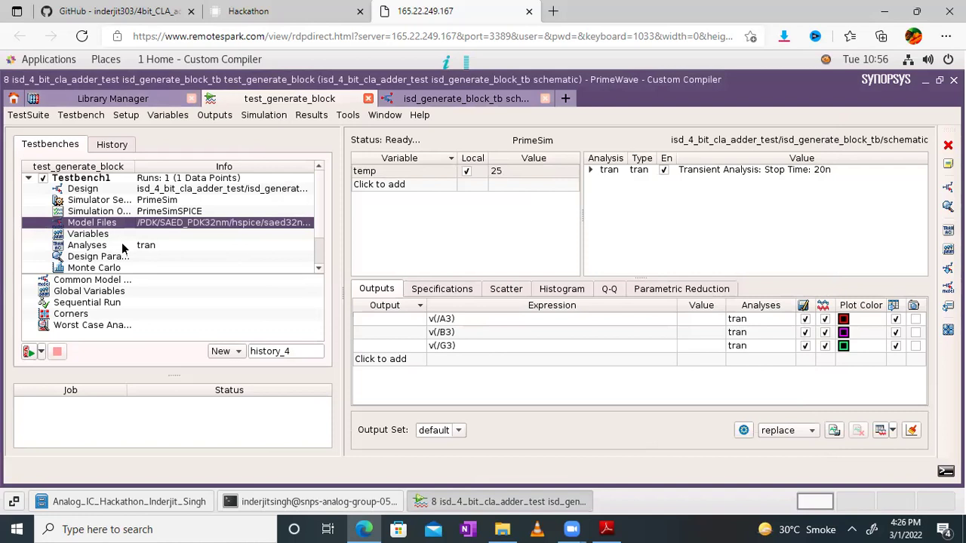
{"action": "double_click", "coordinate": [122, 248]}
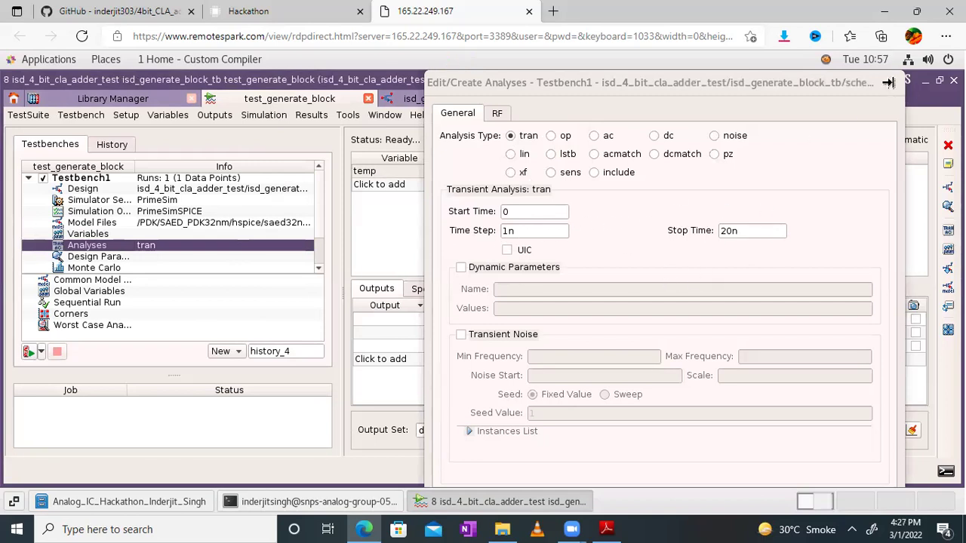
{"action": "left_click", "coordinate": [892, 84]}
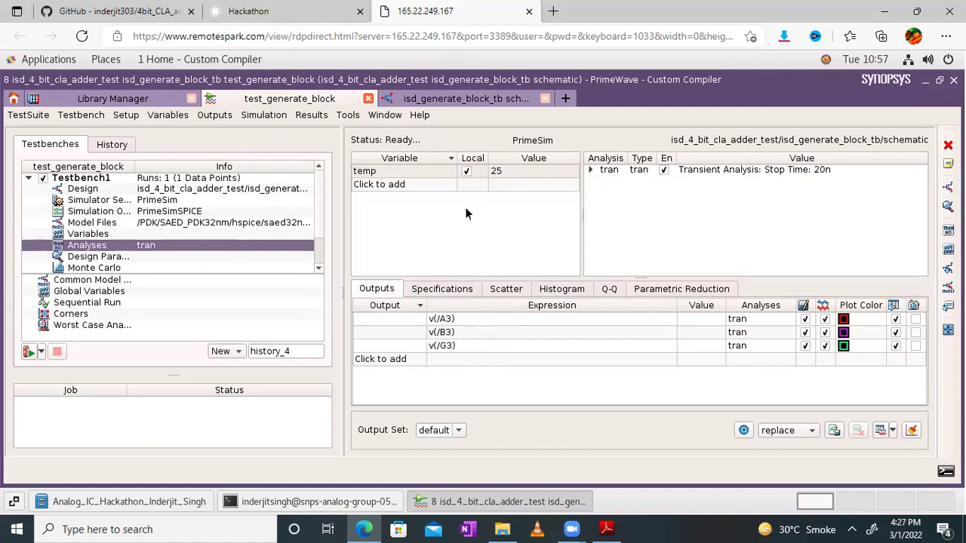
{"action": "left_click", "coordinate": [462, 99]}
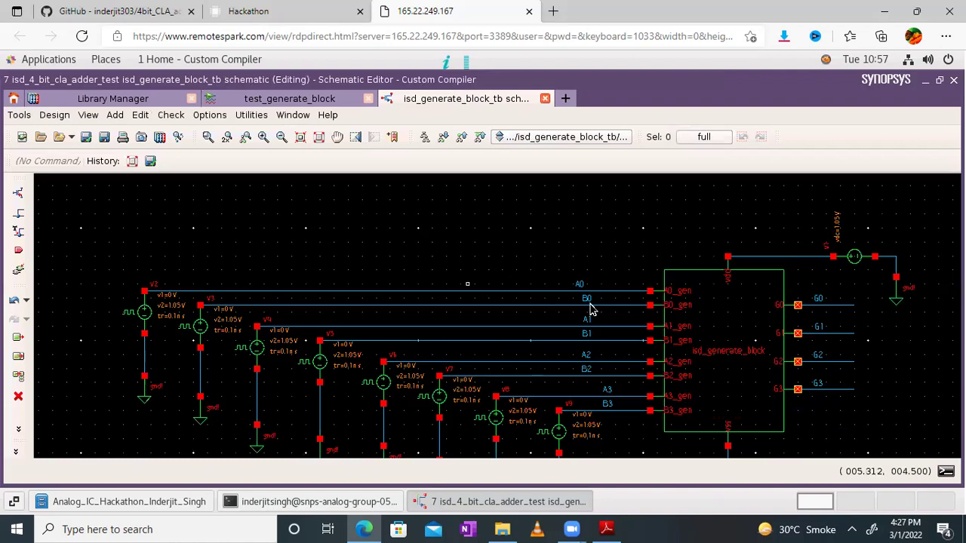
{"action": "left_click", "coordinate": [20, 115]}
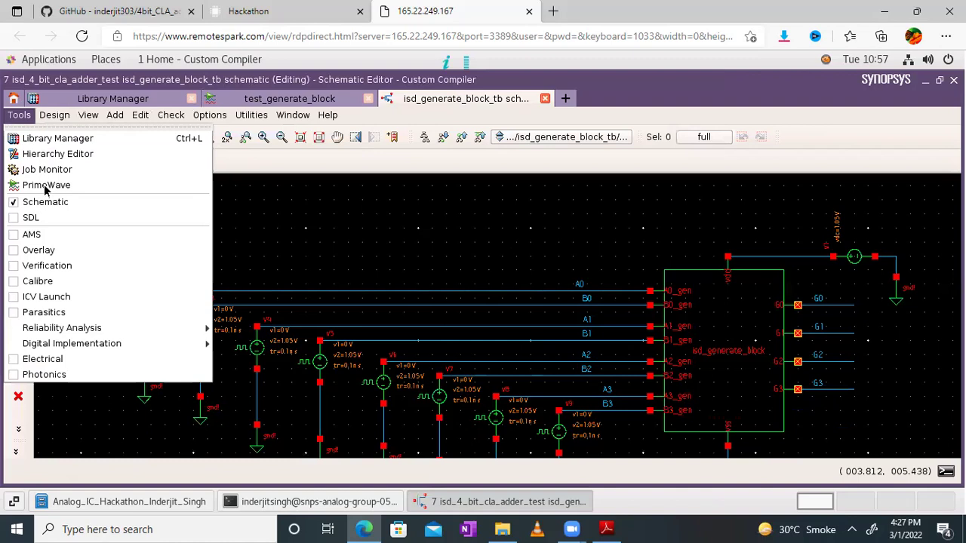
{"action": "left_click", "coordinate": [278, 100]}
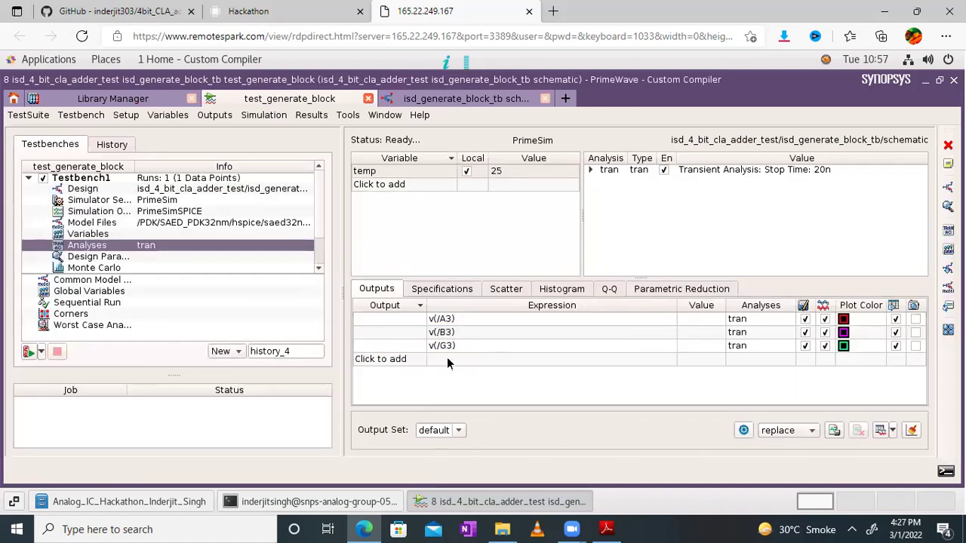
Add the voltages of nets A2, B2 and G2, picked in the testbench schematic, as outputs of the transient analysis.
{"action": "left_click", "coordinate": [437, 360]}
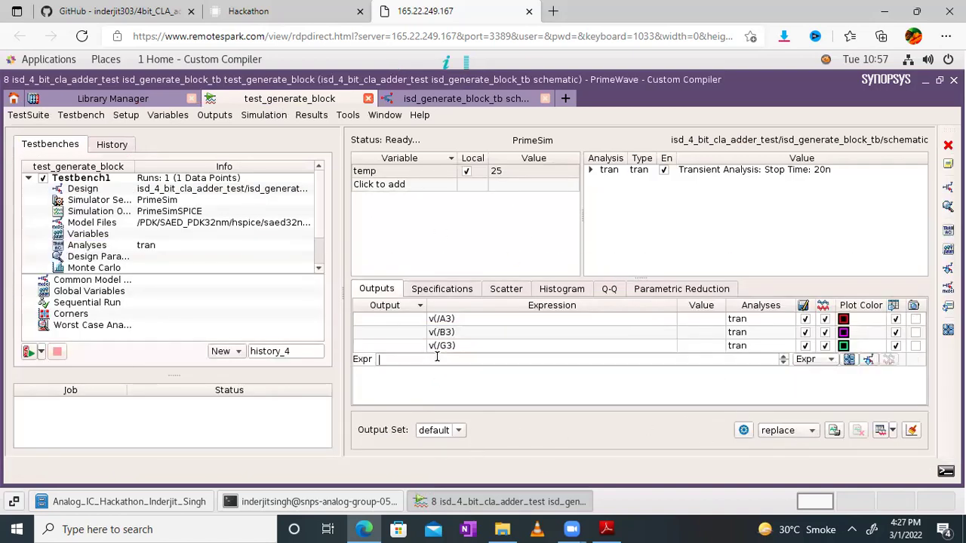
{"action": "left_click", "coordinate": [868, 360]}
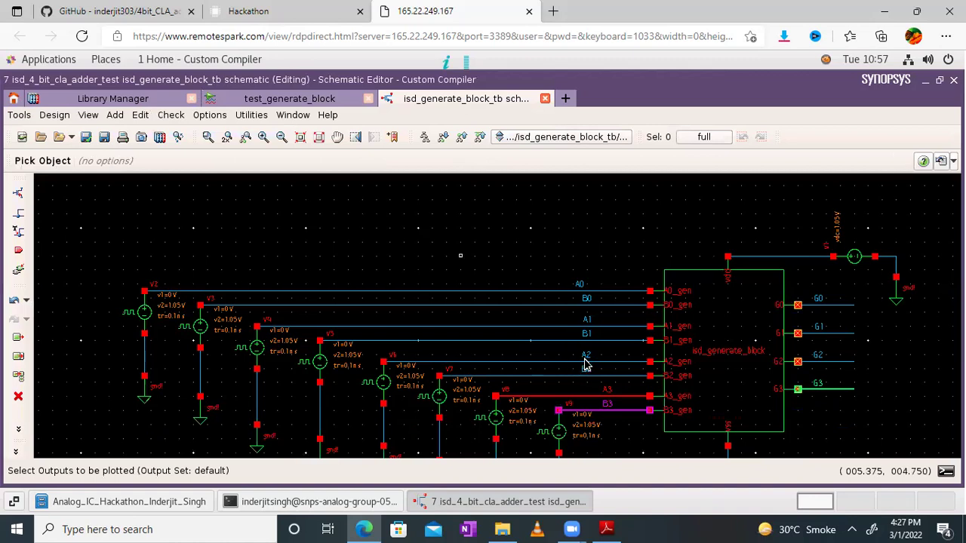
{"action": "left_click", "coordinate": [584, 357]}
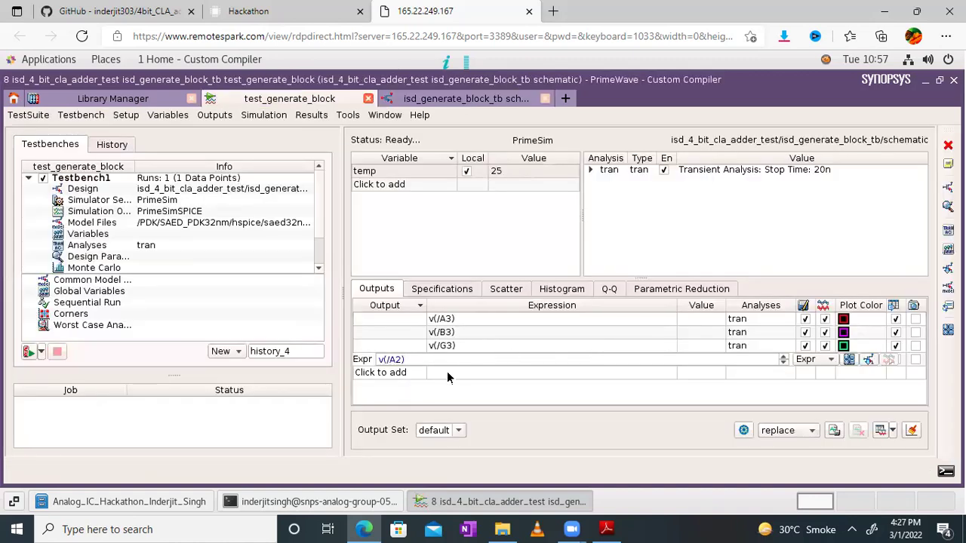
{"action": "key", "text": "Return"}
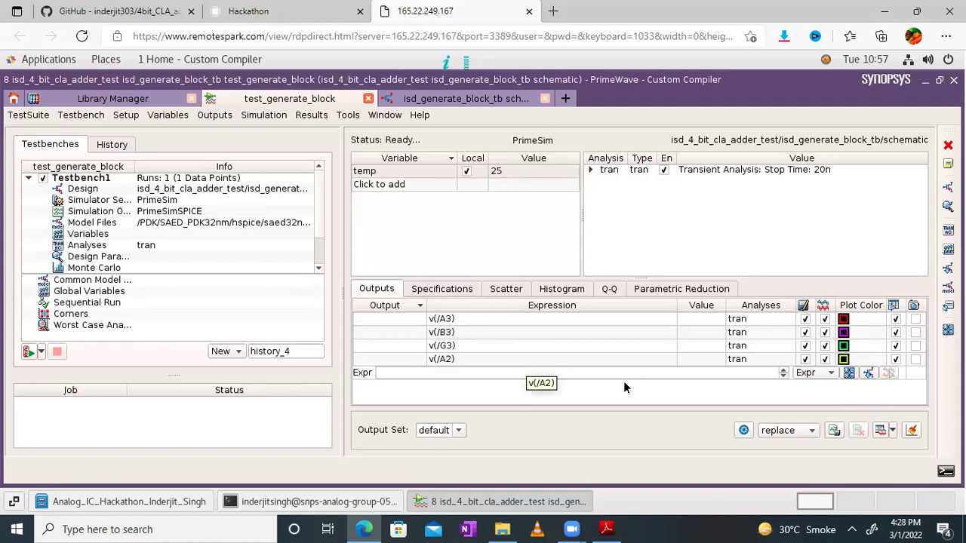
{"action": "left_click", "coordinate": [868, 373]}
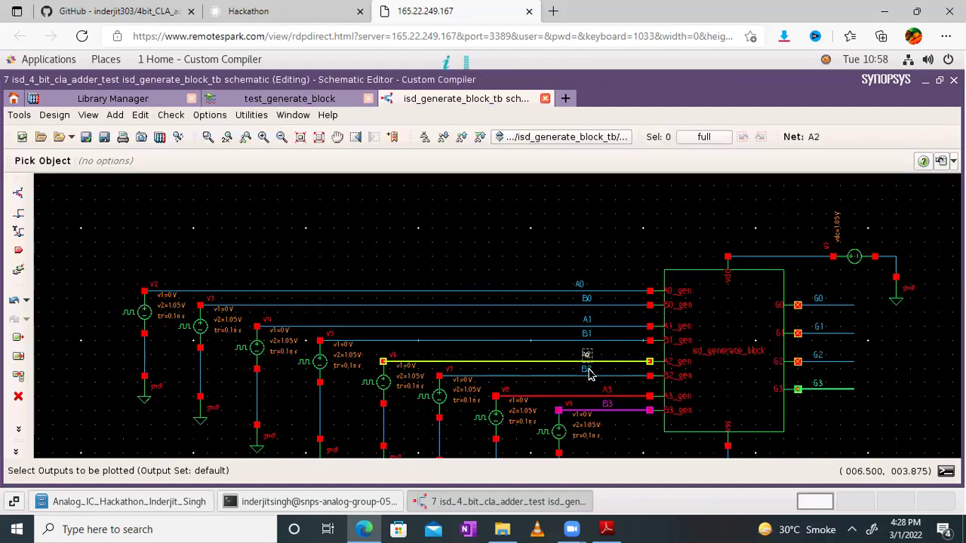
{"action": "left_click", "coordinate": [588, 370]}
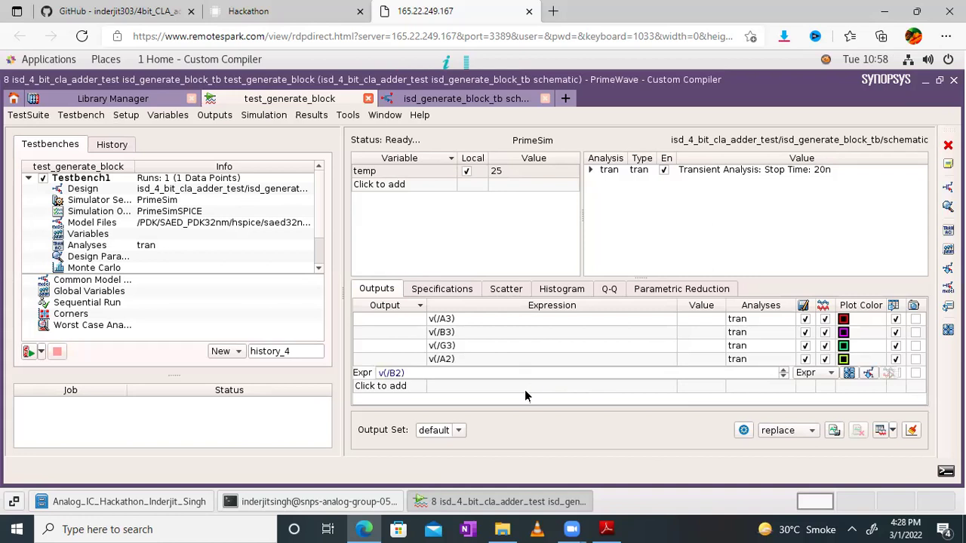
{"action": "left_click", "coordinate": [869, 374]}
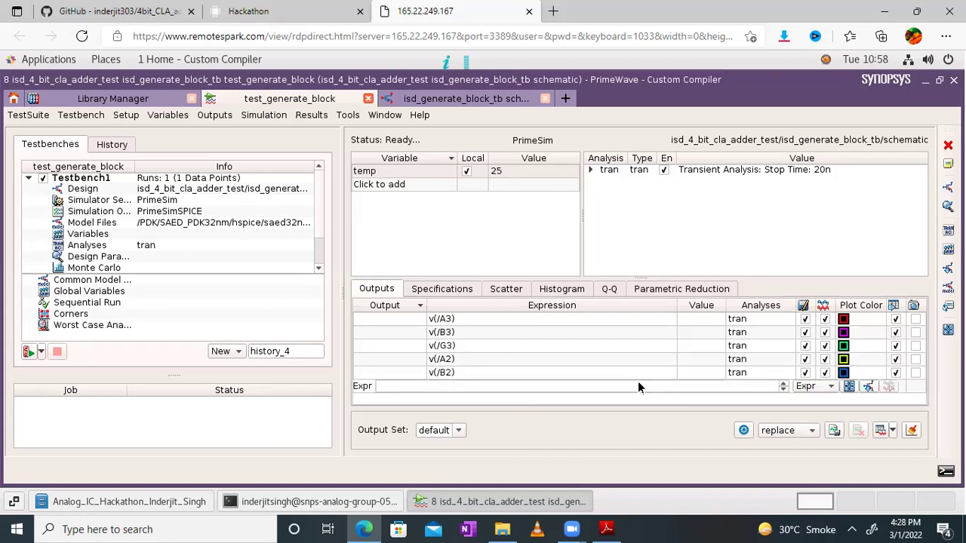
{"action": "left_click", "coordinate": [864, 388]}
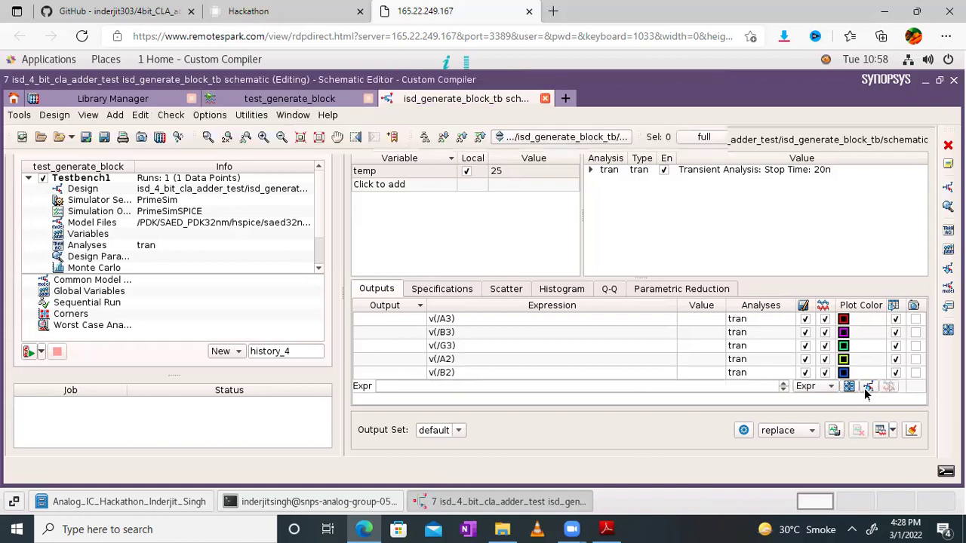
{"action": "left_click", "coordinate": [820, 359]}
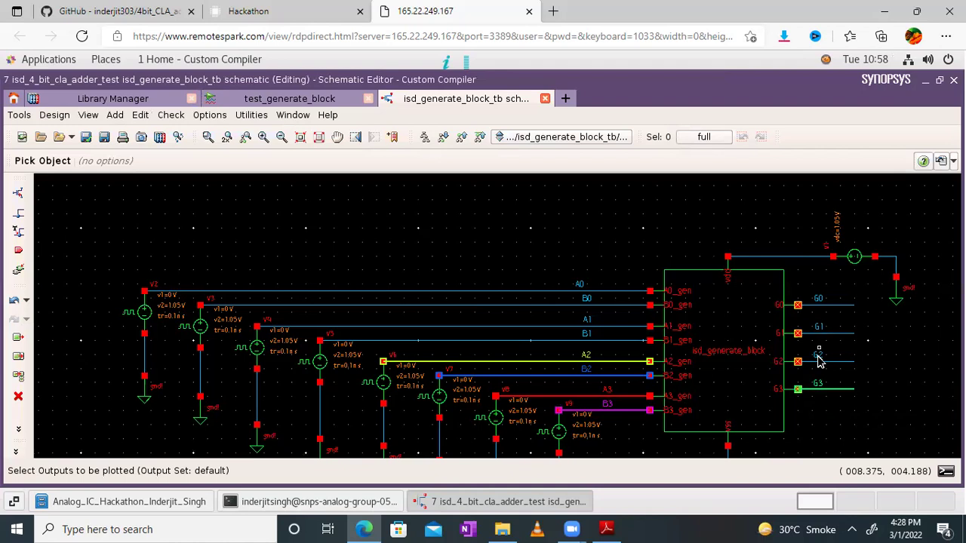
{"action": "key", "text": "Escape"}
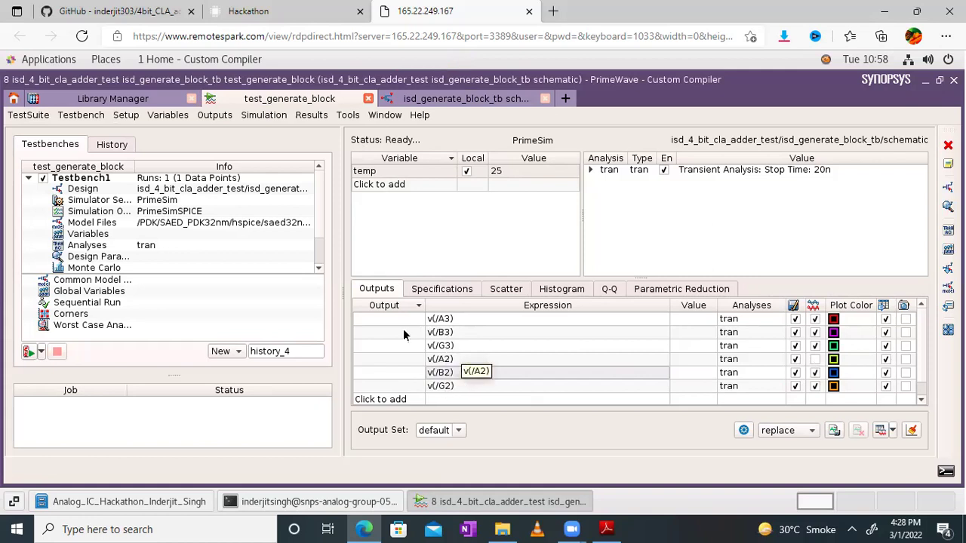
Netlist and run the test_generate_block simulation to plot the output waveforms.
{"action": "left_click", "coordinate": [257, 115]}
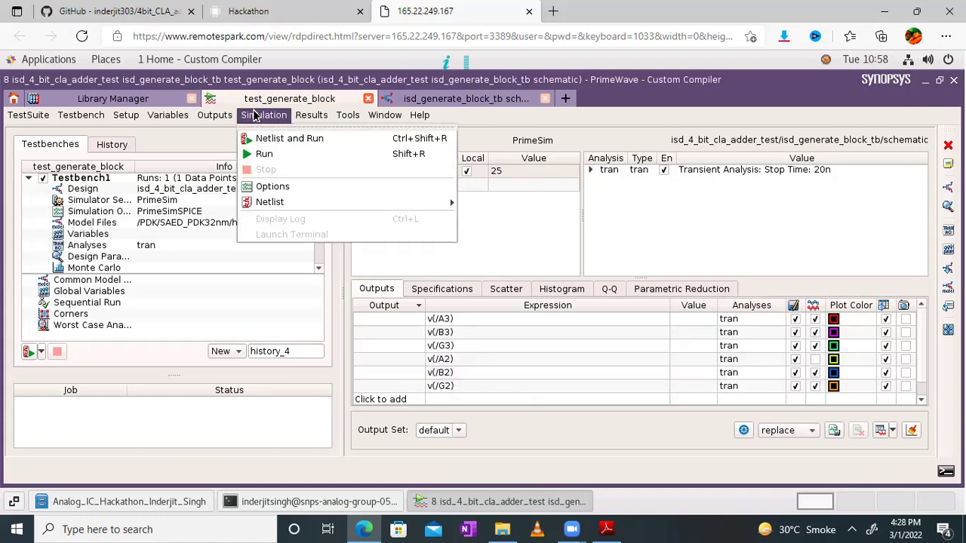
{"action": "left_click", "coordinate": [281, 140]}
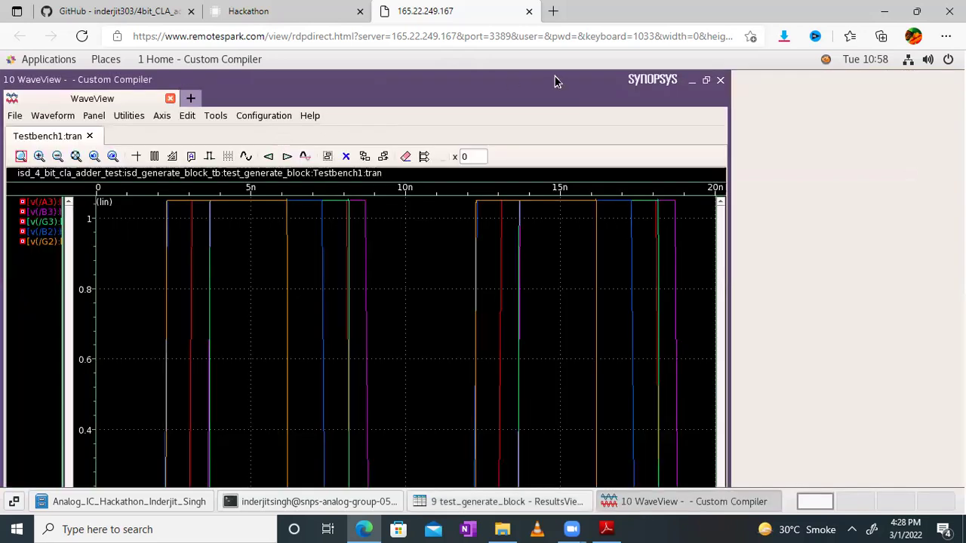
Fit the waveform window to the screen, ungroup the plotted signals into separate panels and show only the vertical gridlines.
{"action": "left_click", "coordinate": [707, 81]}
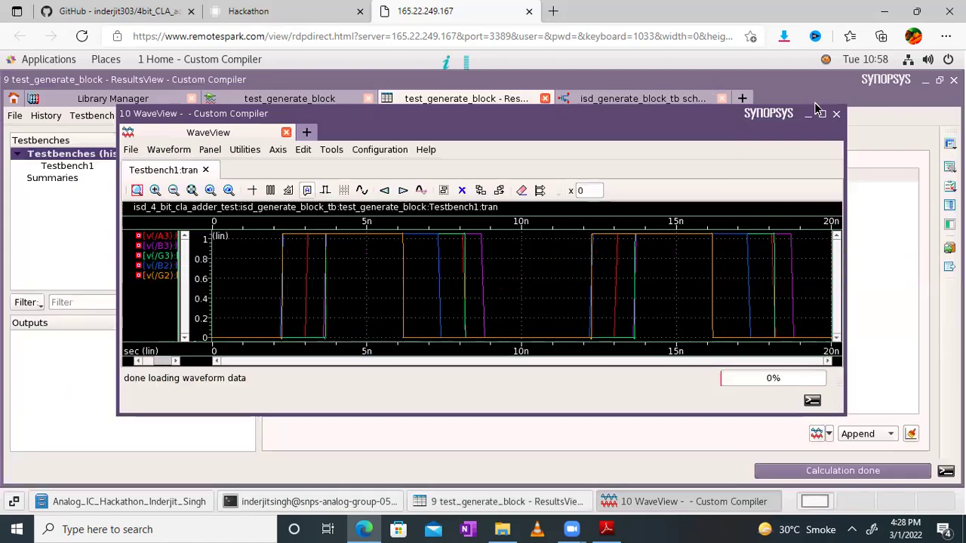
{"action": "left_click", "coordinate": [823, 115]}
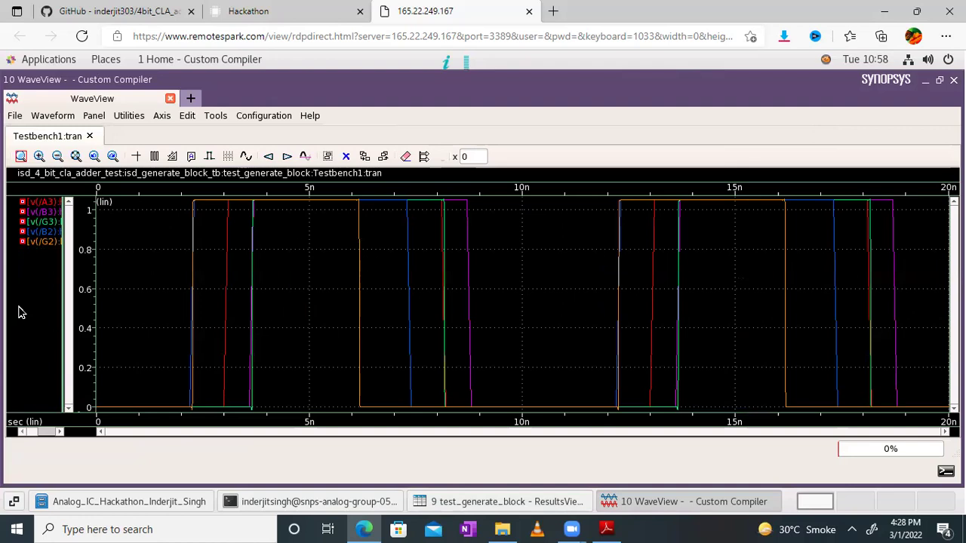
{"action": "right_click", "coordinate": [22, 312]}
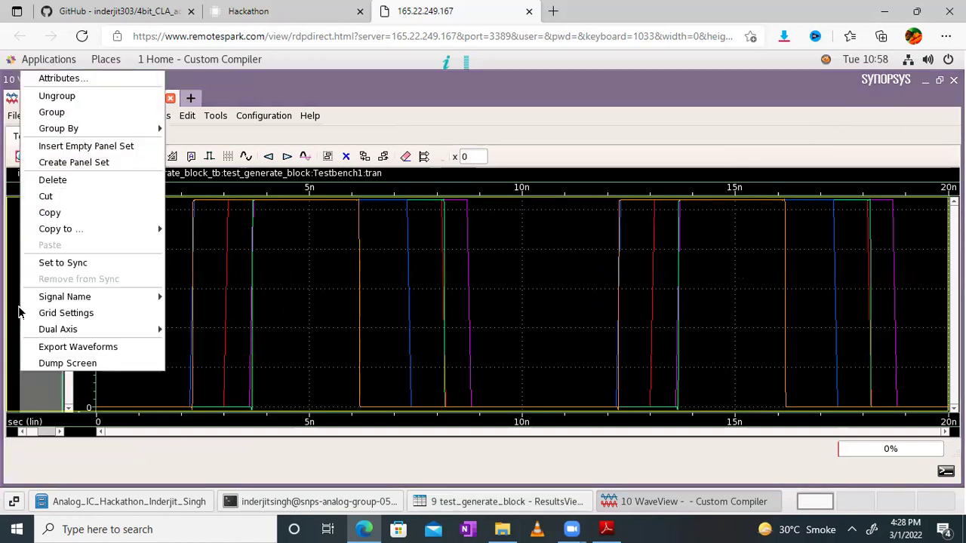
{"action": "left_click", "coordinate": [58, 98]}
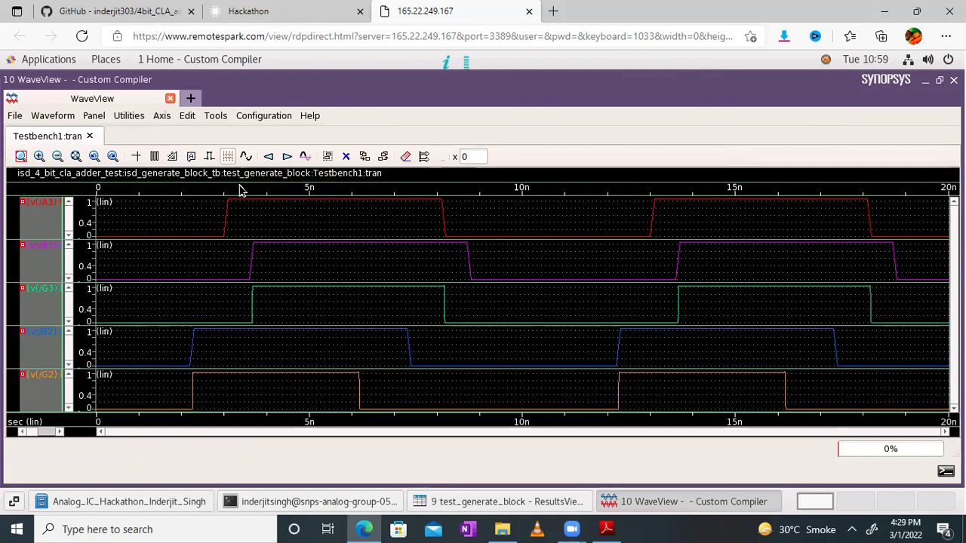
{"action": "left_click", "coordinate": [231, 159]}
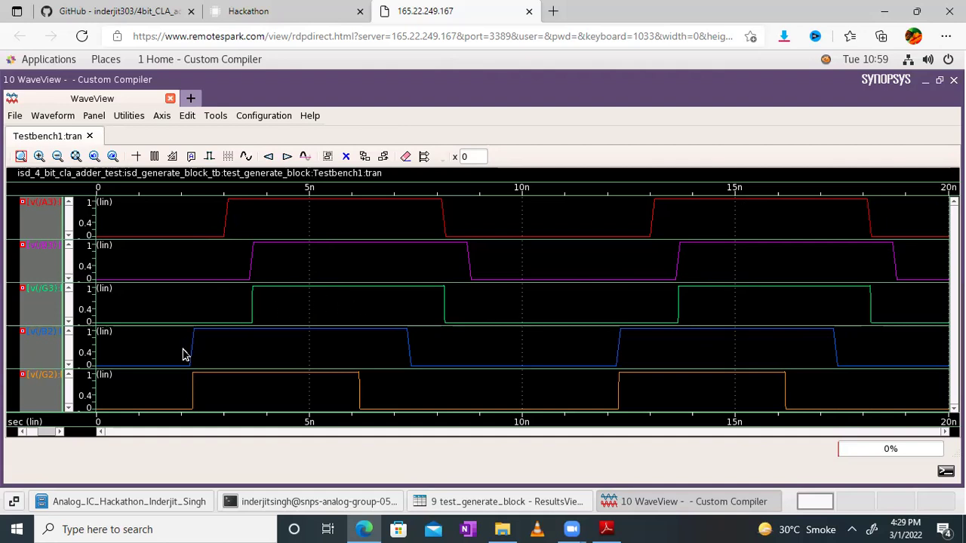
Close the waveform window and the results view to return to the test_generate_block testbench setup.
{"action": "left_click", "coordinate": [44, 355]}
{"action": "key", "text": "ctrl+w"}
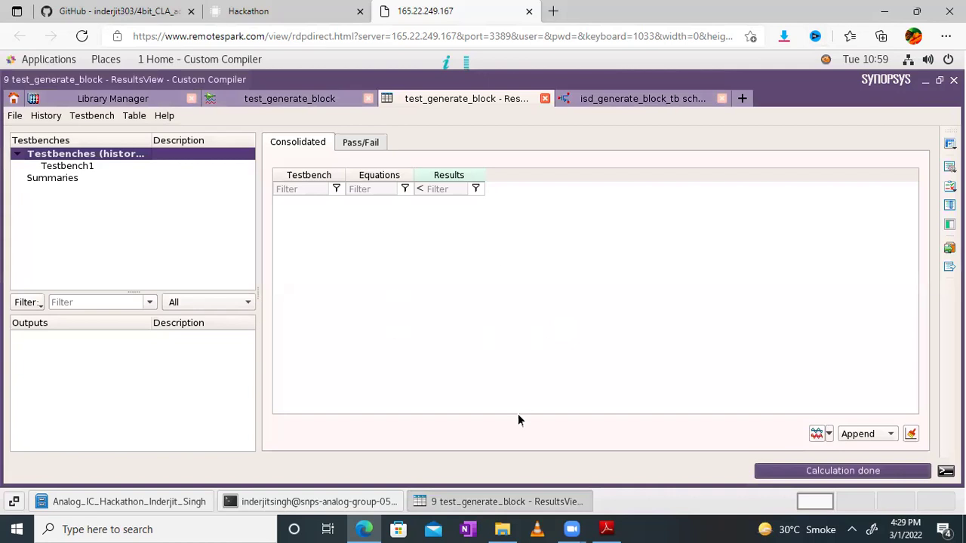
{"action": "left_click", "coordinate": [545, 99]}
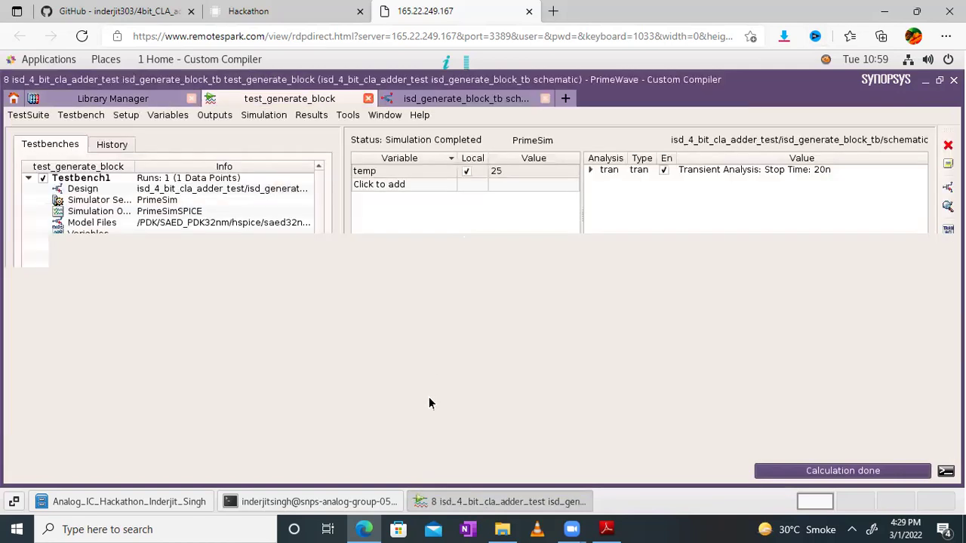
{"action": "double_click", "coordinate": [443, 386]}
{"action": "left_click", "coordinate": [868, 387]}
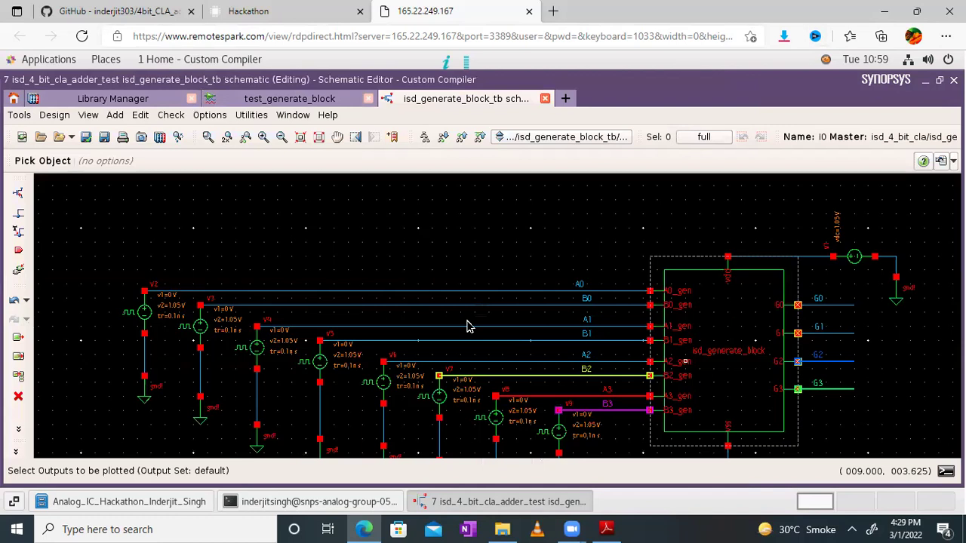
{"action": "left_click", "coordinate": [340, 105]}
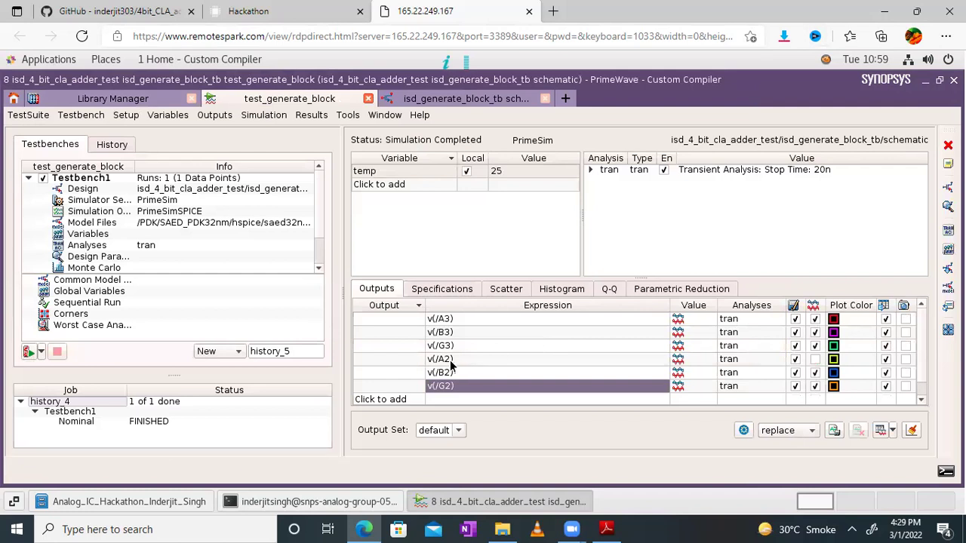
Netlist and run the simulation again with the same outputs, and close its waveform window and results view.
{"action": "left_click", "coordinate": [279, 115]}
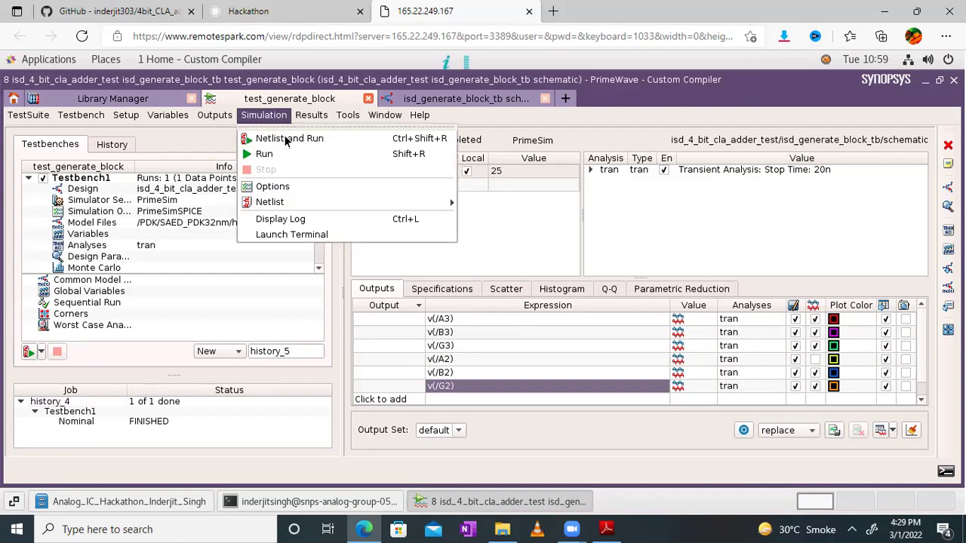
{"action": "left_click", "coordinate": [285, 141]}
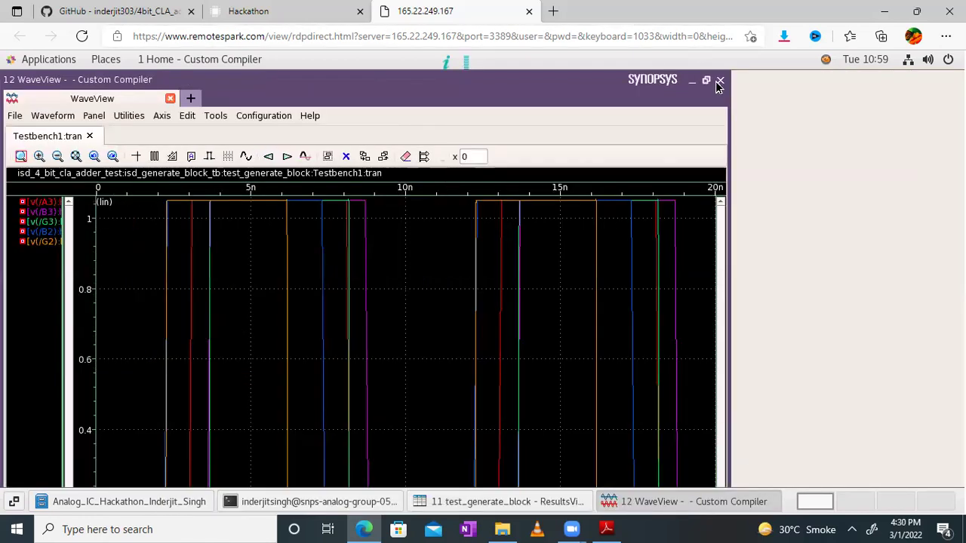
{"action": "left_click", "coordinate": [720, 81]}
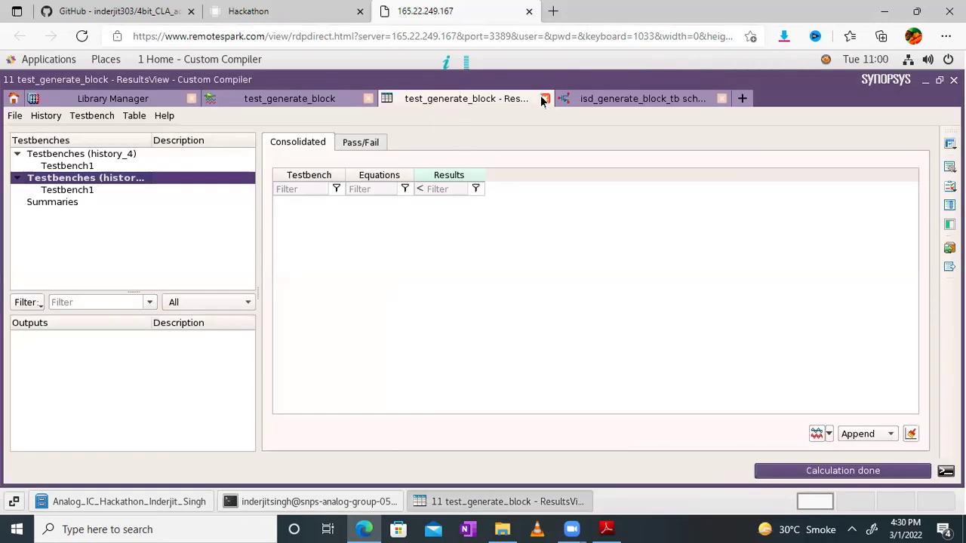
{"action": "left_click", "coordinate": [542, 99]}
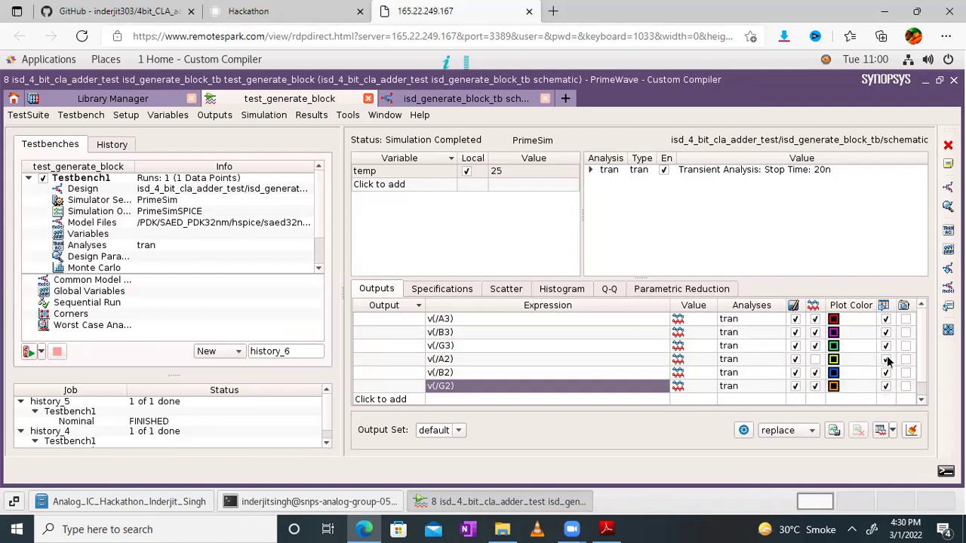
Enable plotting of the v(/A2) output, and netlist and run the test_generate_block simulation.
{"action": "left_click", "coordinate": [817, 360]}
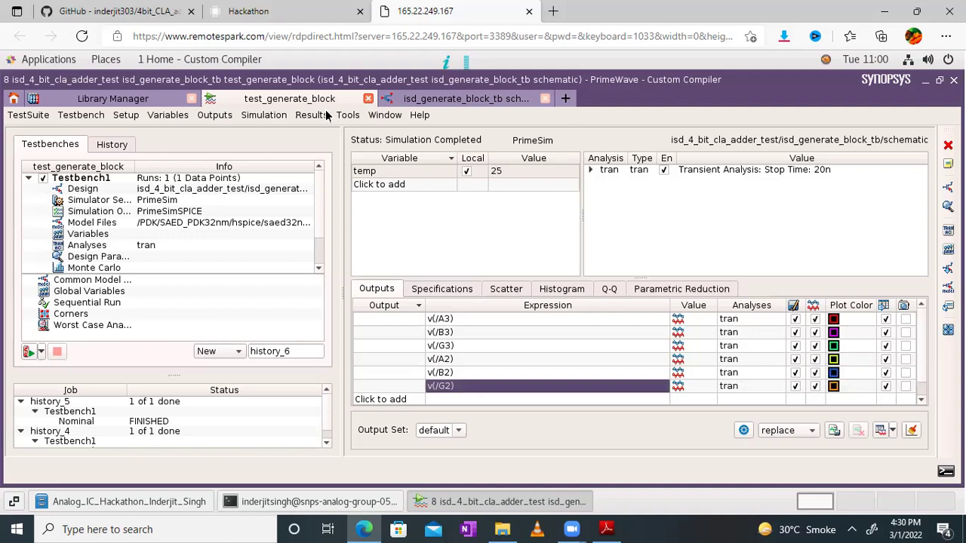
{"action": "left_click", "coordinate": [264, 115]}
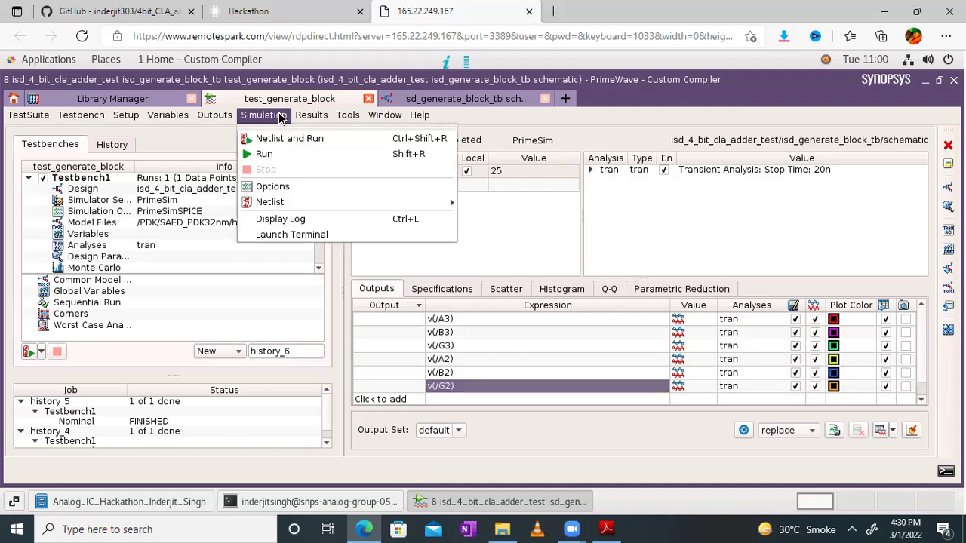
{"action": "left_click", "coordinate": [283, 139]}
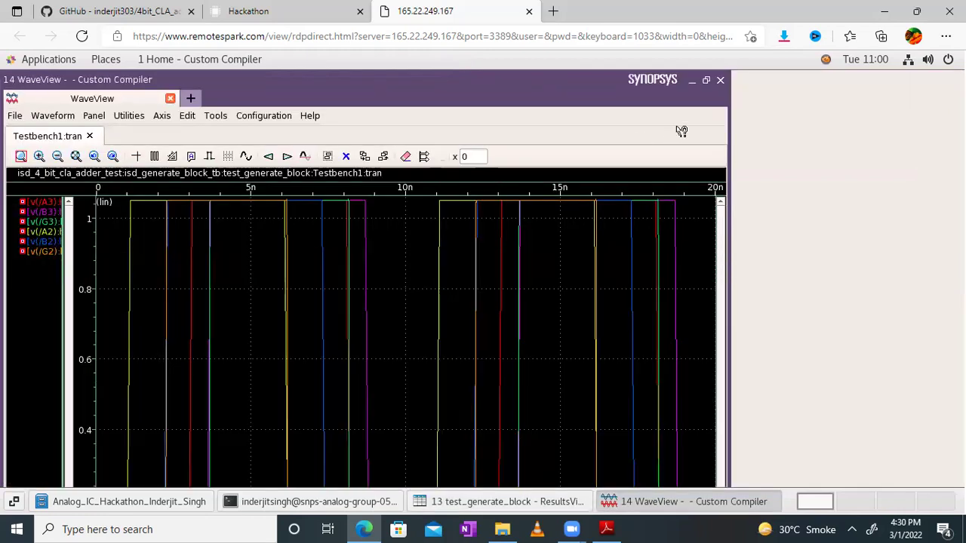
Examine the A3, B3, G3, A2, B2 and G2 waveforms in ungrouped panels with only vertical gridlines, and close the waveform and results views.
{"action": "left_click", "coordinate": [704, 81]}
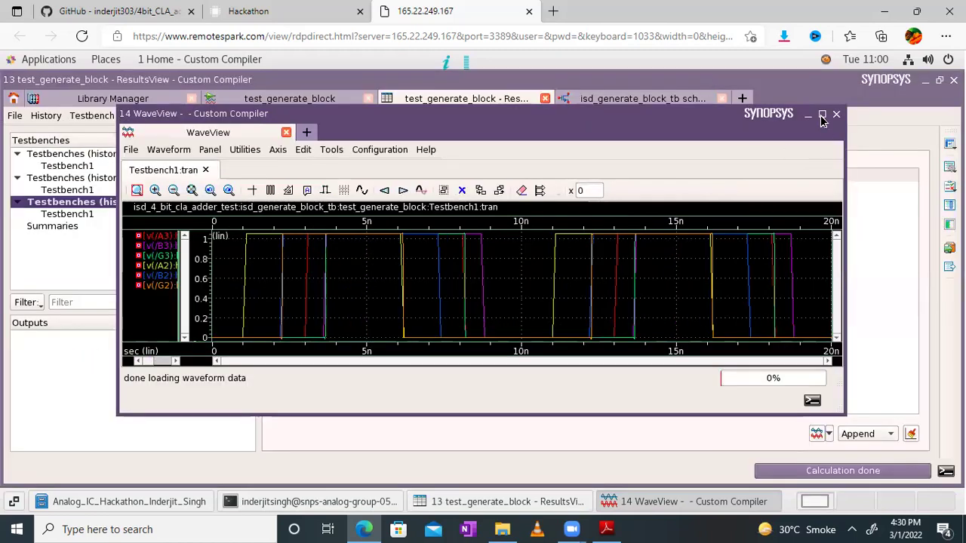
{"action": "left_click", "coordinate": [822, 115]}
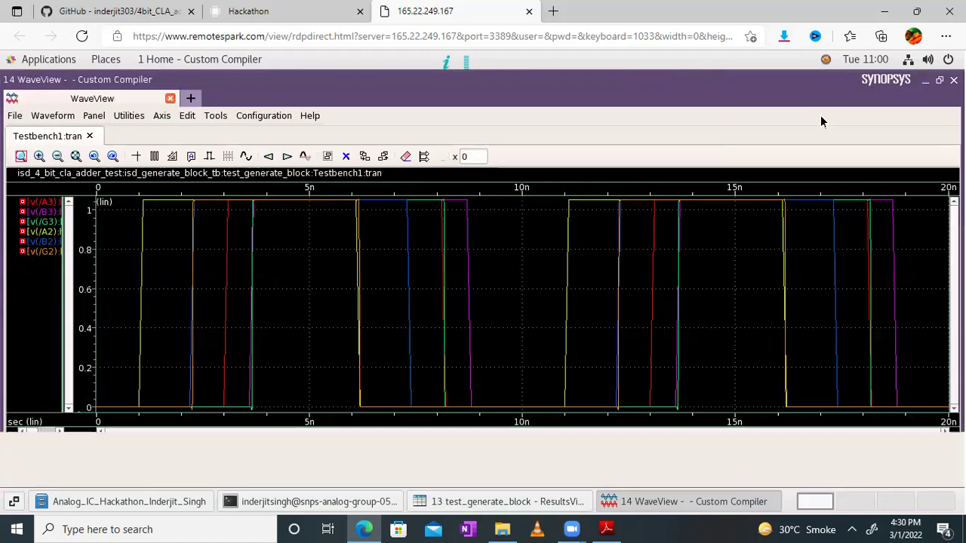
{"action": "right_click", "coordinate": [33, 314]}
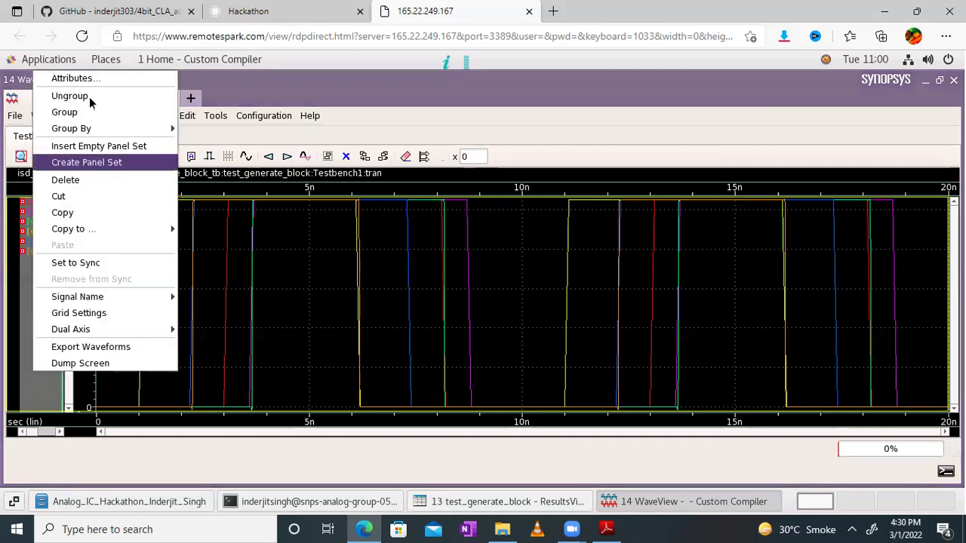
{"action": "left_click", "coordinate": [89, 97]}
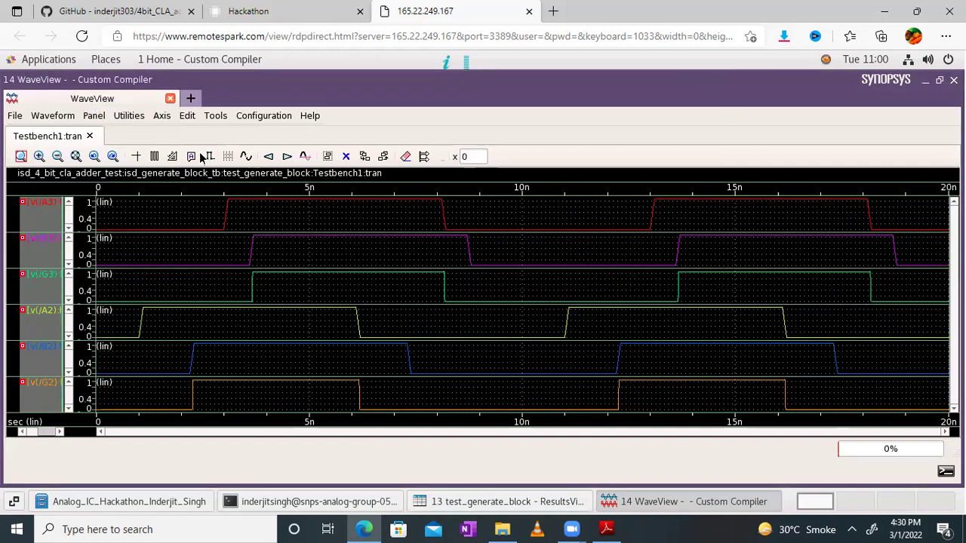
{"action": "left_click", "coordinate": [228, 156]}
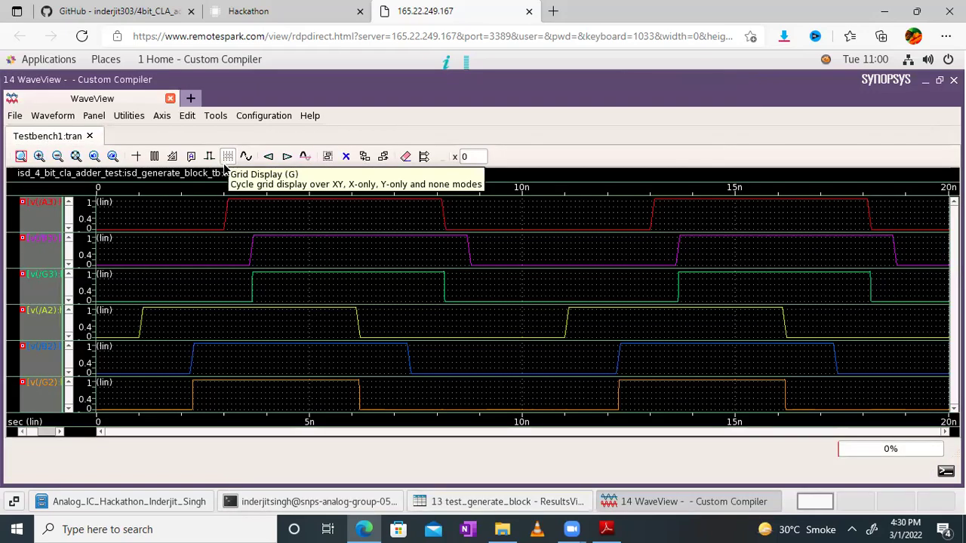
{"action": "left_click", "coordinate": [227, 156]}
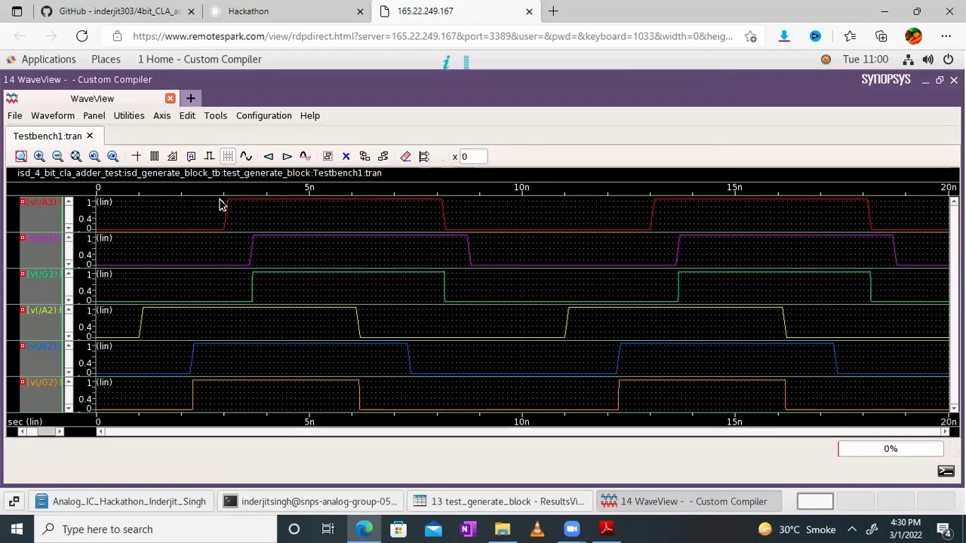
{"action": "left_click", "coordinate": [228, 157]}
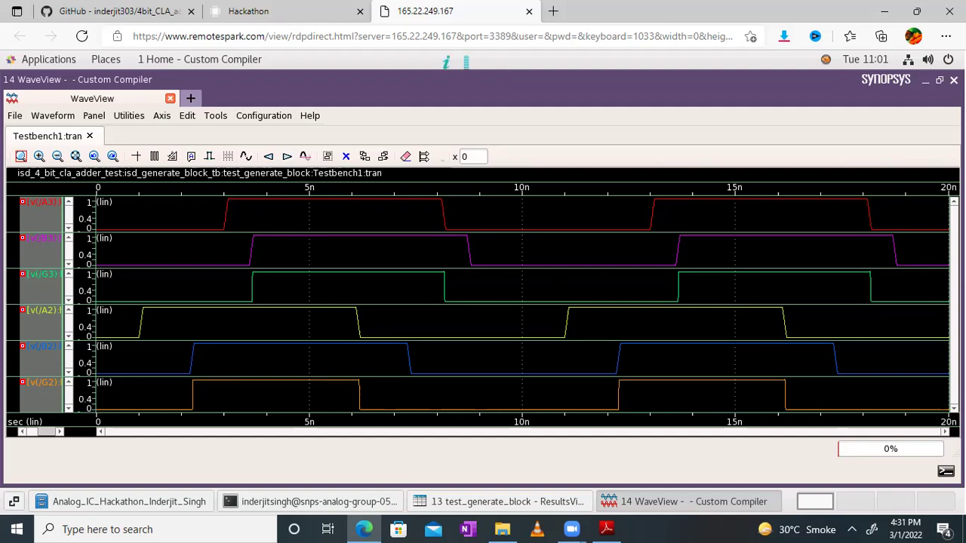
{"action": "left_click", "coordinate": [170, 98]}
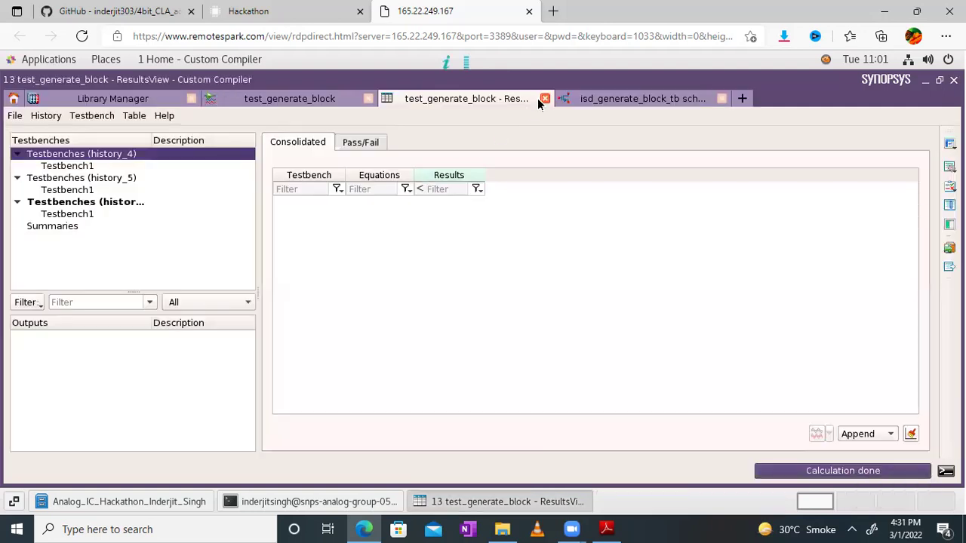
{"action": "left_click", "coordinate": [545, 102]}
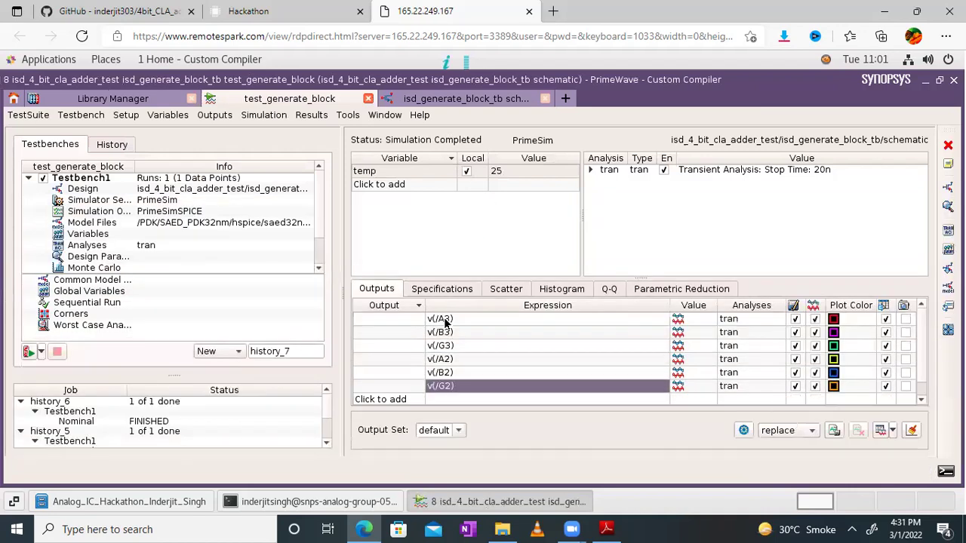
Set the expressions of the first two outputs to v(/A1) and v(/B1).
{"action": "double_click", "coordinate": [445, 320]}
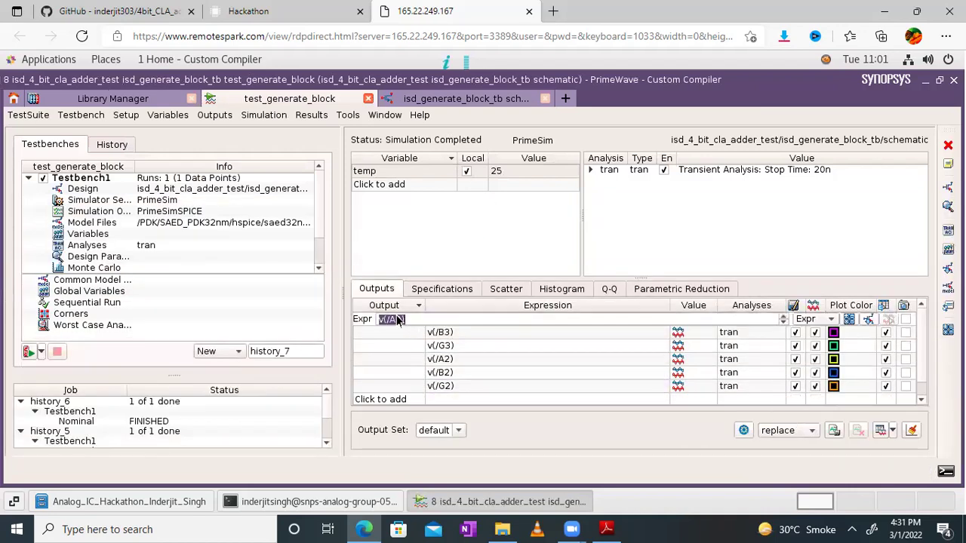
{"action": "left_click", "coordinate": [398, 320]}
{"action": "key", "text": "BackSpace"}
{"action": "type", "text": "1"}
{"action": "key", "text": "Return"}
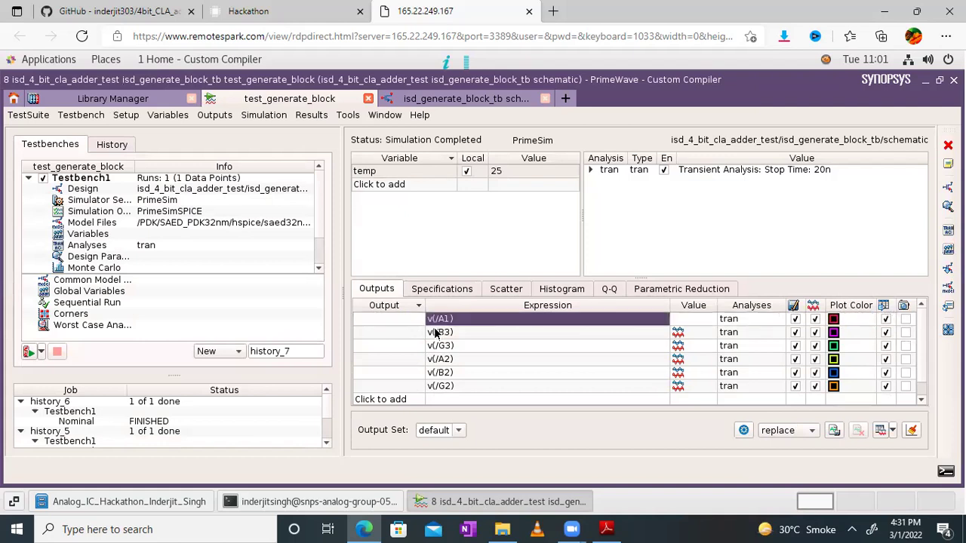
{"action": "double_click", "coordinate": [457, 331]}
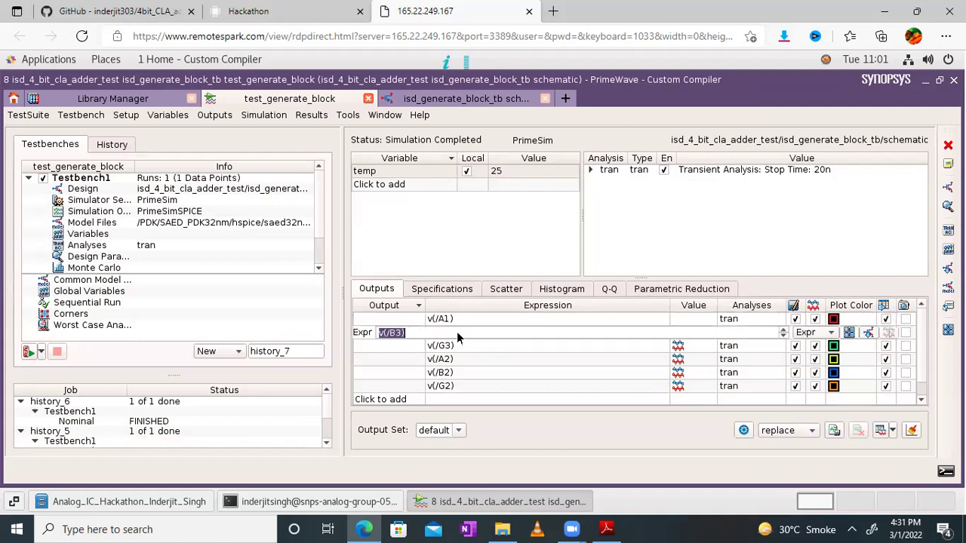
{"action": "left_click", "coordinate": [398, 335]}
{"action": "key", "text": "Return"}
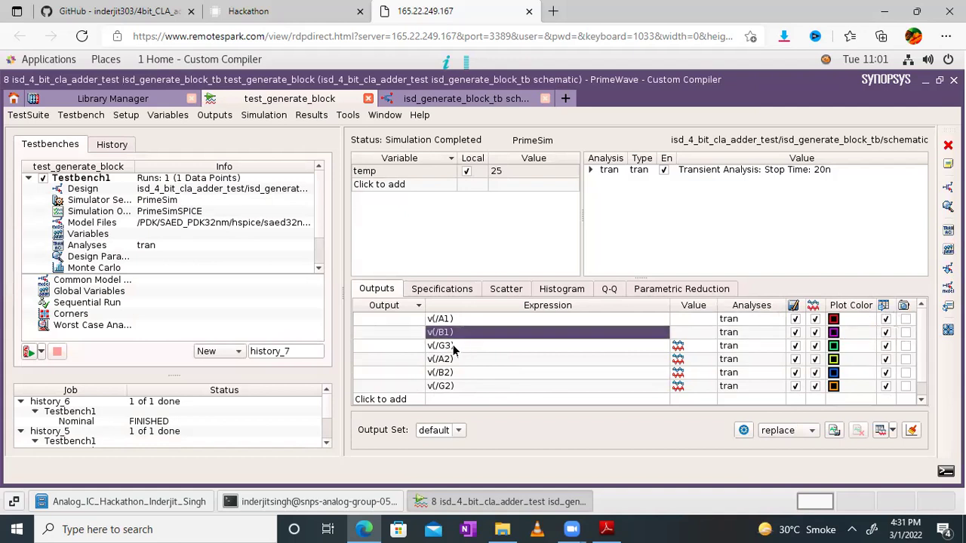
Set the expression of the third output to v(/G1).
{"action": "left_click", "coordinate": [453, 347]}
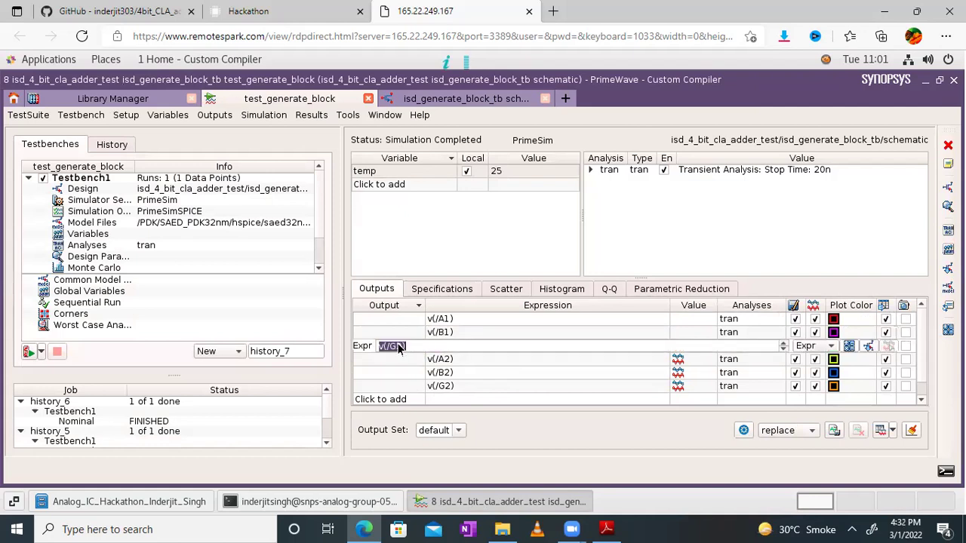
{"action": "double_click", "coordinate": [399, 348]}
{"action": "type", "text": "G1"}
{"action": "key", "text": "Return"}
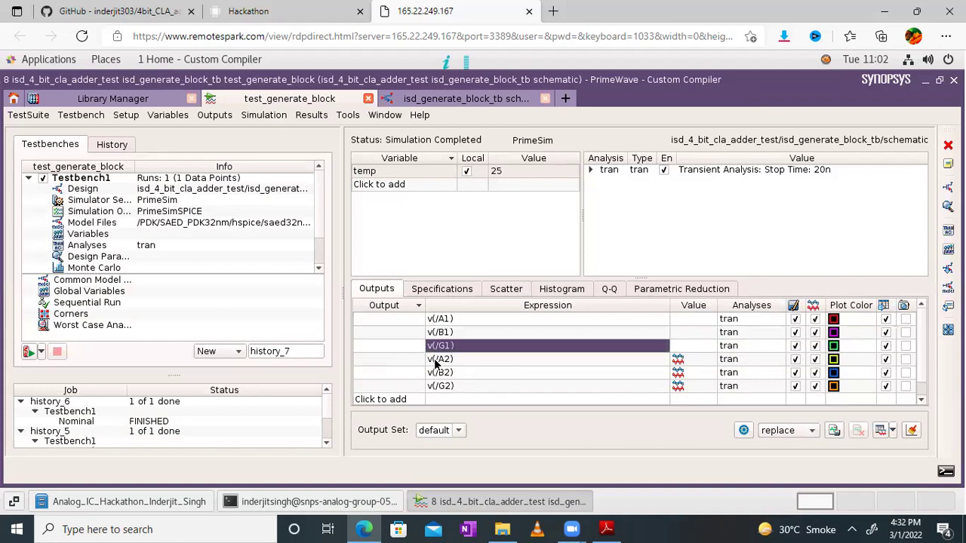
Set the expressions of the fourth and fifth outputs to v(/A0) and v(/B0).
{"action": "left_click", "coordinate": [436, 360]}
{"action": "left_click", "coordinate": [397, 360]}
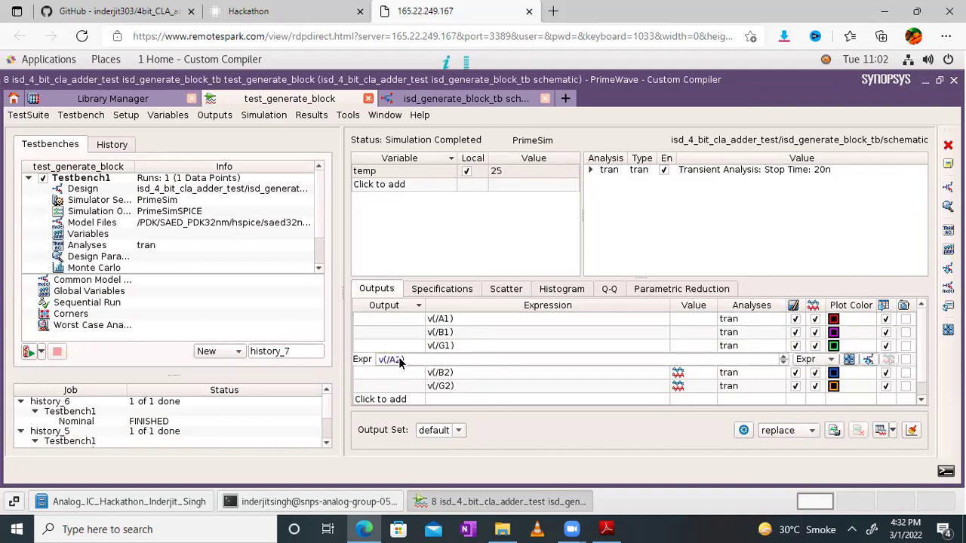
{"action": "type", "text": "0"}
{"action": "key", "text": "Return"}
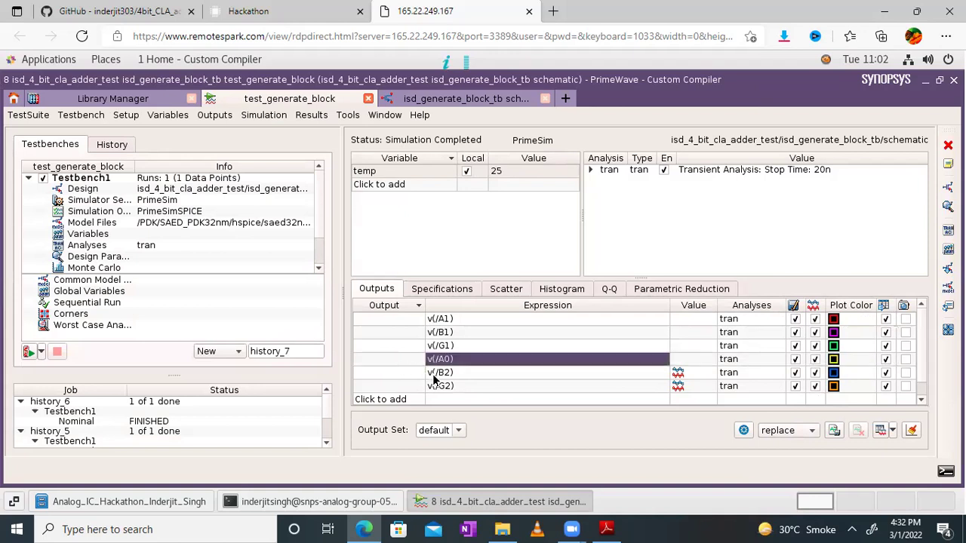
{"action": "left_click", "coordinate": [435, 376]}
{"action": "left_click", "coordinate": [436, 375]}
{"action": "left_click", "coordinate": [398, 374]}
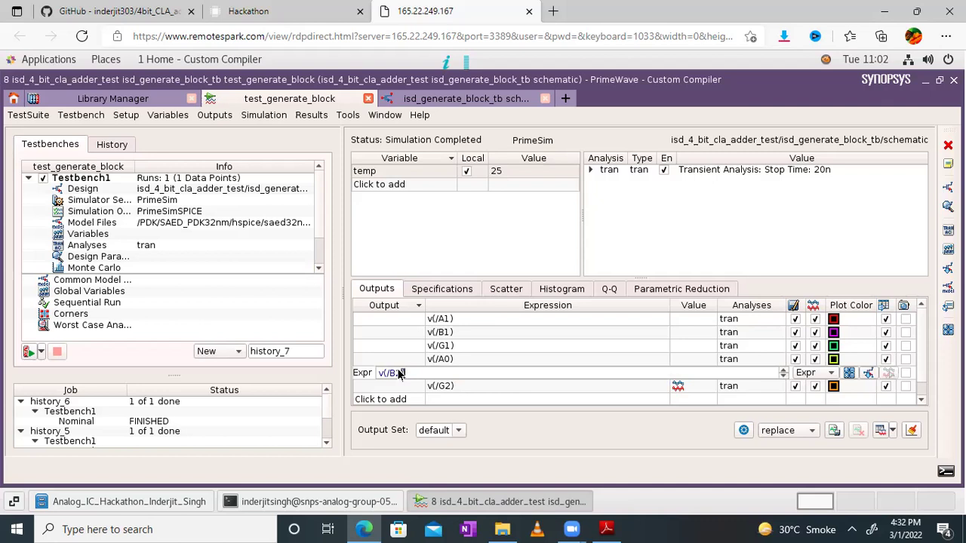
{"action": "key", "text": "BackSpace"}
{"action": "type", "text": "0"}
{"action": "key", "text": "Return"}
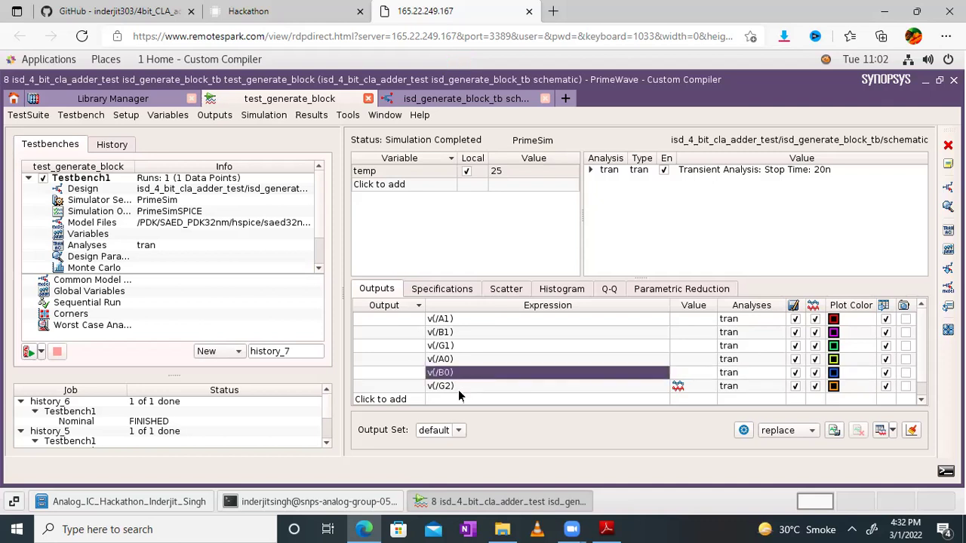
Set the expression of the sixth output to v(/G0).
{"action": "double_click", "coordinate": [458, 390]}
{"action": "triple_click", "coordinate": [400, 388]}
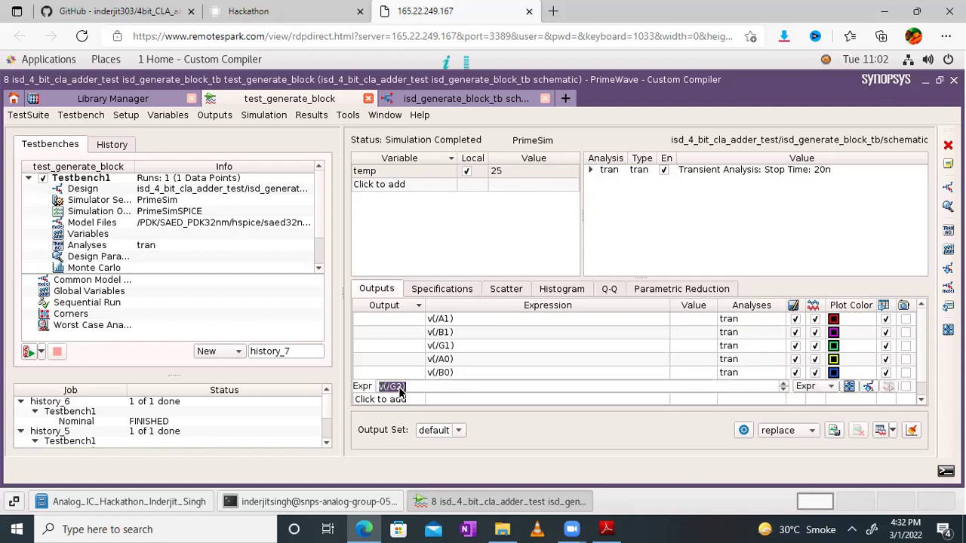
{"action": "left_click", "coordinate": [400, 388]}
{"action": "key", "text": "BackSpace"}
{"action": "type", "text": "0"}
{"action": "key", "text": "Return"}
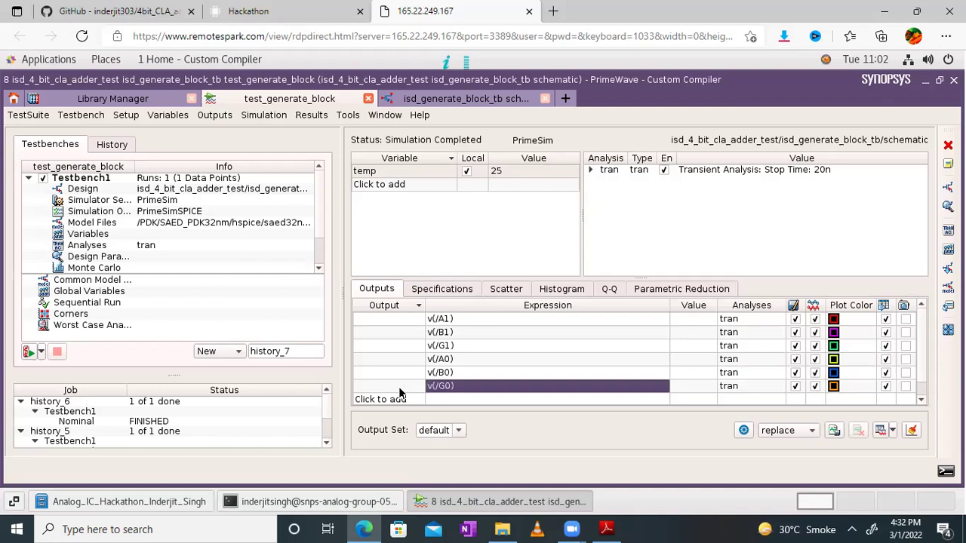
Netlist and run the generate block simulation, and maximize the window showing its waveforms.
{"action": "left_click", "coordinate": [258, 115]}
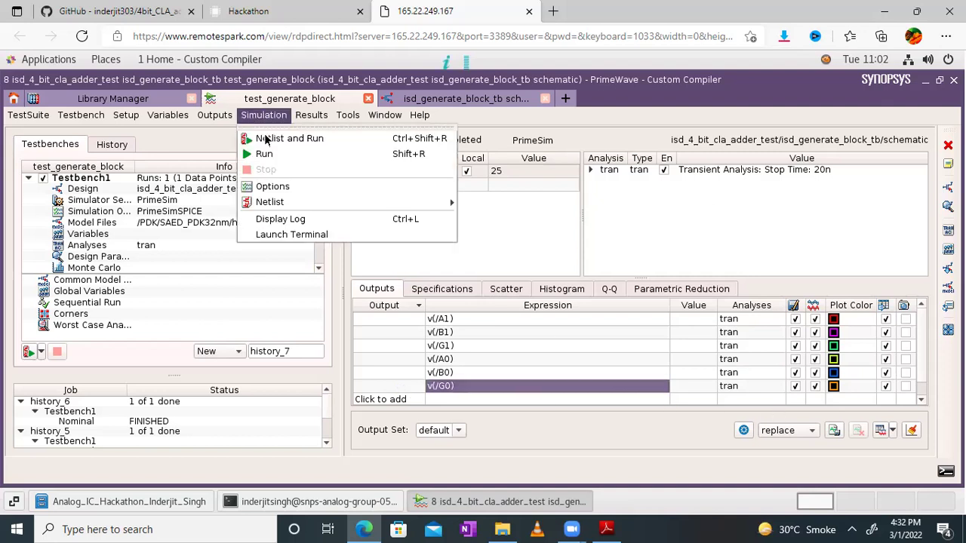
{"action": "left_click", "coordinate": [266, 142]}
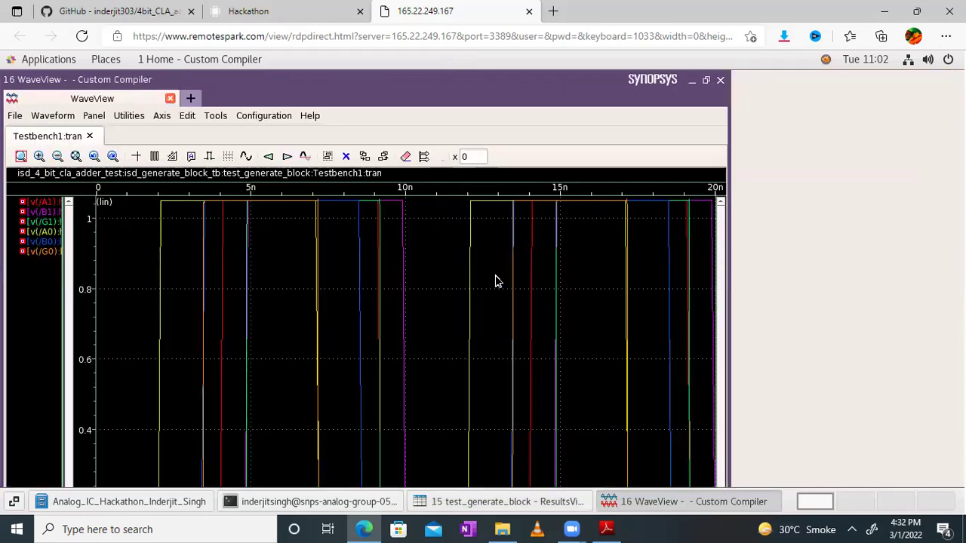
{"action": "left_click", "coordinate": [706, 82]}
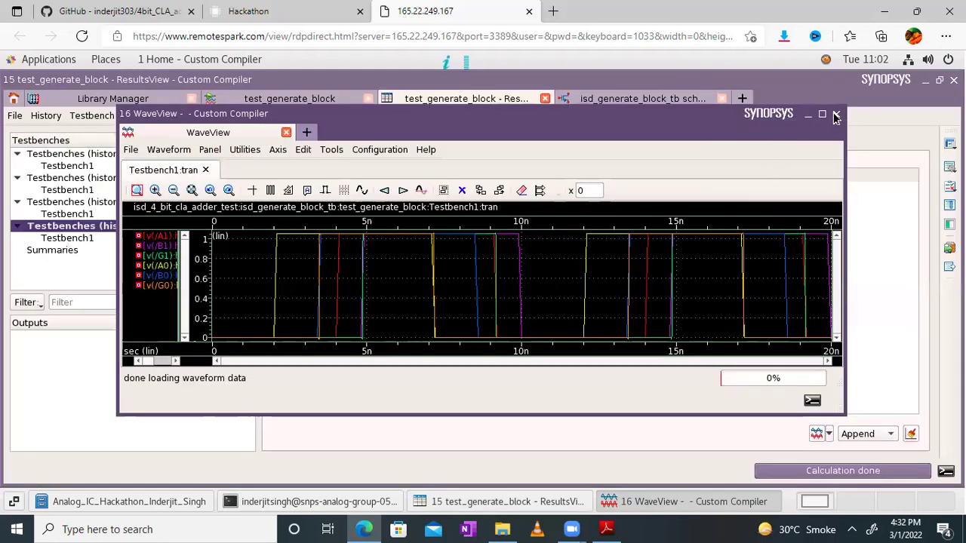
{"action": "left_click", "coordinate": [822, 114]}
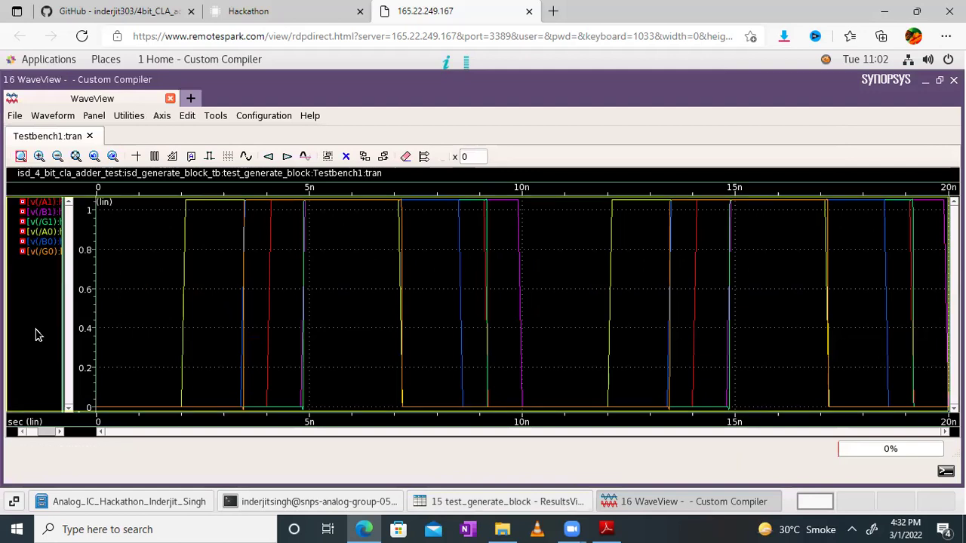
Ungroup the A1, B1, G1, A0, B0 and G0 waveforms into separate panels and change their grid display.
{"action": "right_click", "coordinate": [36, 334]}
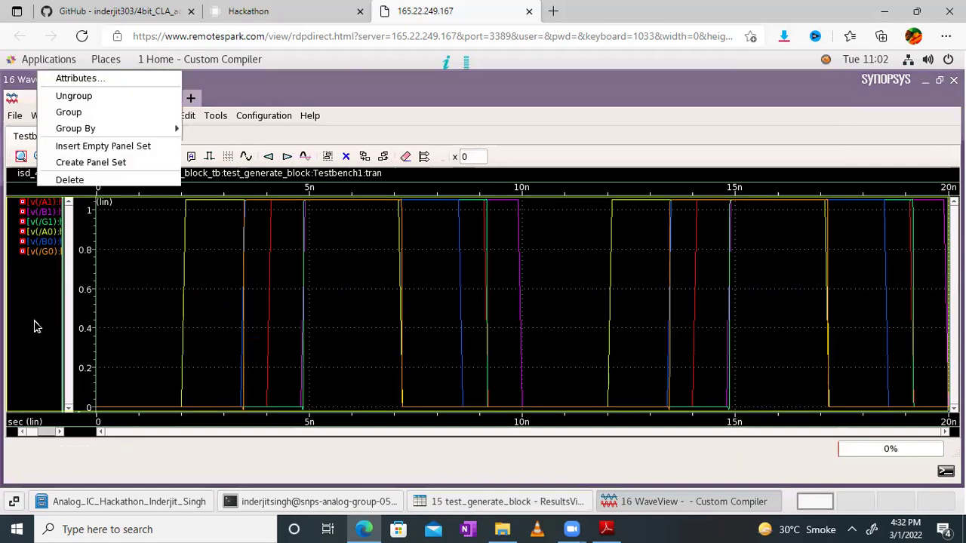
{"action": "left_click", "coordinate": [74, 99]}
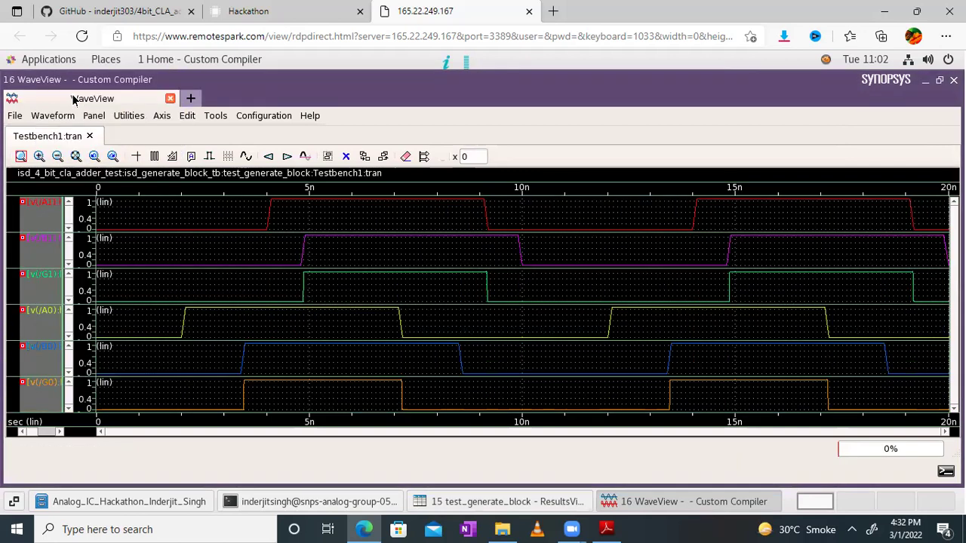
{"action": "left_click", "coordinate": [227, 157]}
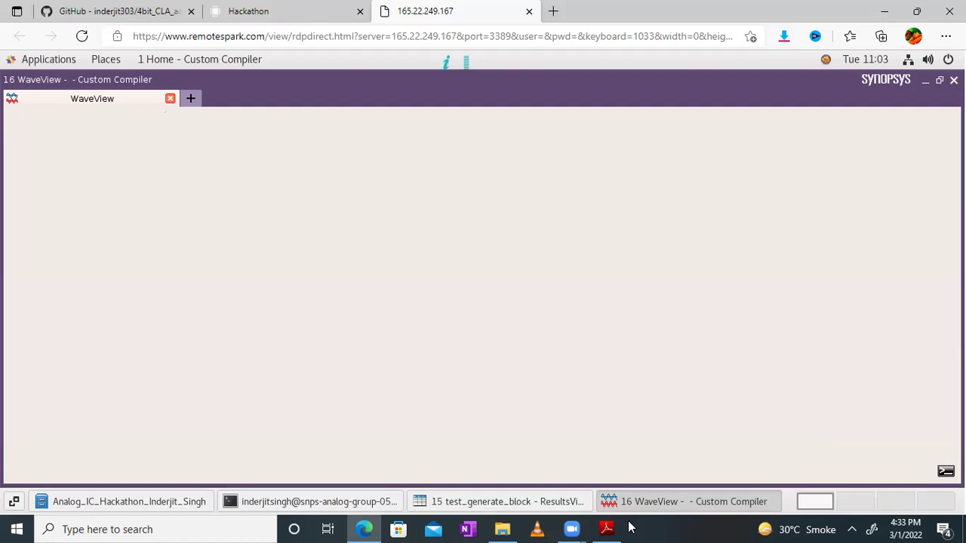
Switch to the CLA adder design PDF in Adobe Reader and examine the Generate circuit block diagram.
{"action": "left_click", "coordinate": [606, 529]}
{"action": "left_click_drag", "start_coordinate": [113, 378], "coordinate": [669, 191]}
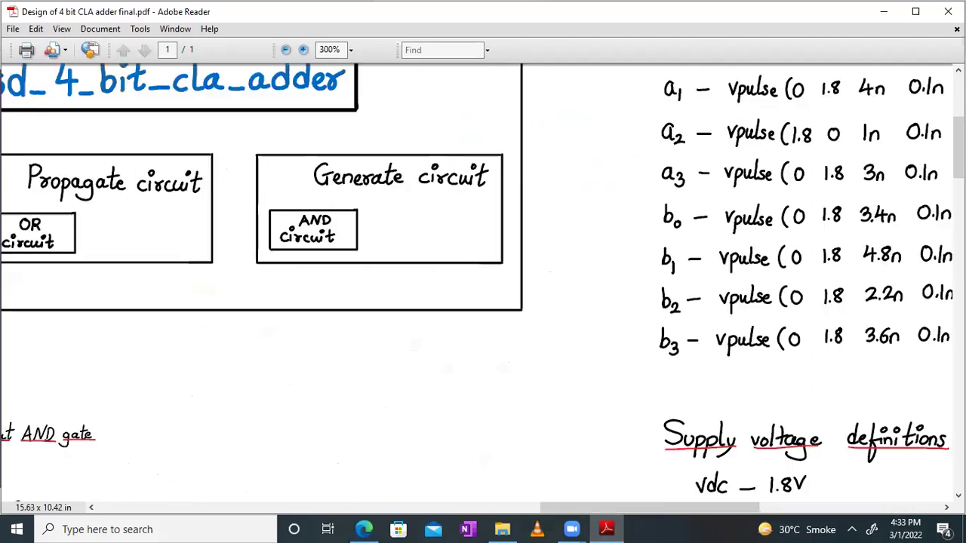
{"action": "left_click_drag", "start_coordinate": [345, 317], "coordinate": [460, 274]}
{"action": "left_click_drag", "start_coordinate": [240, 289], "coordinate": [692, 78]}
{"action": "left_click_drag", "start_coordinate": [590, 310], "coordinate": [615, 136]}
{"action": "scroll", "coordinate": [615, 136], "scroll_direction": "down", "scroll_amount": 8}
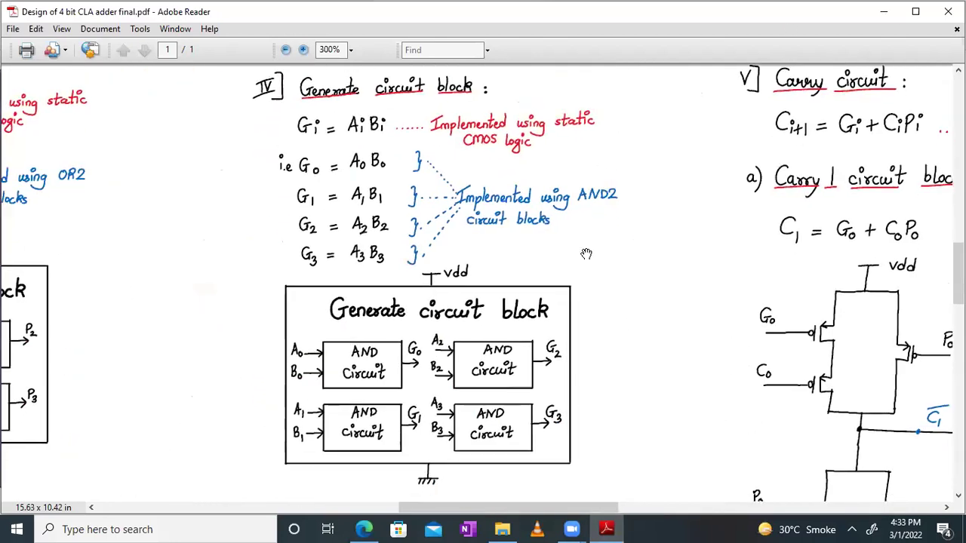
{"action": "scroll", "coordinate": [411, 315], "scroll_direction": "up", "scroll_amount": 1, "text": "ctrl"}
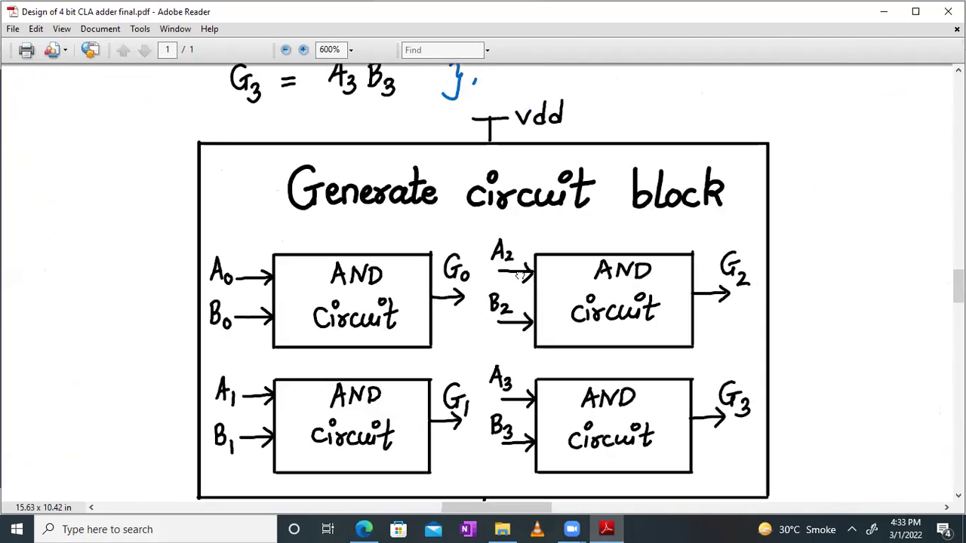
{"action": "left_click_drag", "start_coordinate": [521, 275], "coordinate": [526, 262]}
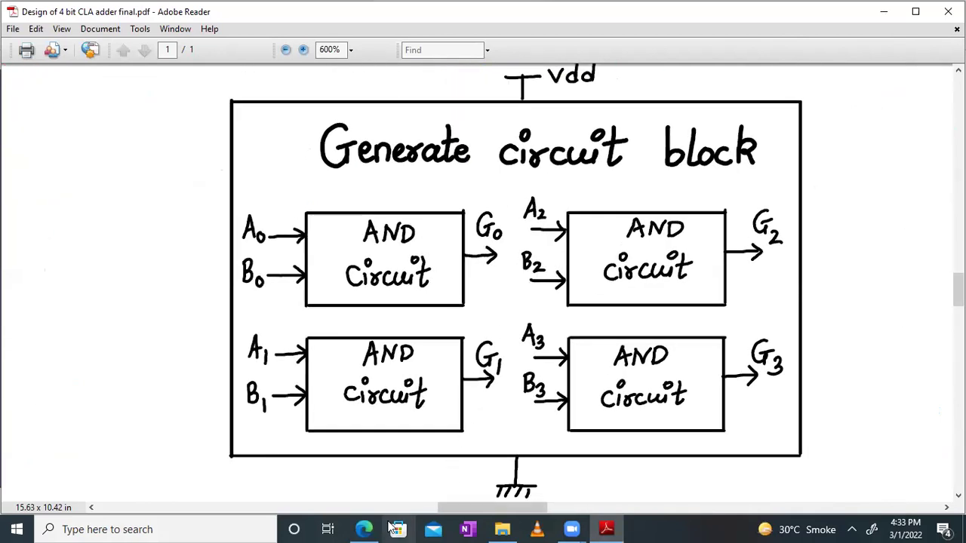
Back in Custom Compiler, close the results view, the isd_generate_block_tb schematic and the test_generate_block session, discarding its unsaved changes.
{"action": "left_click", "coordinate": [363, 529]}
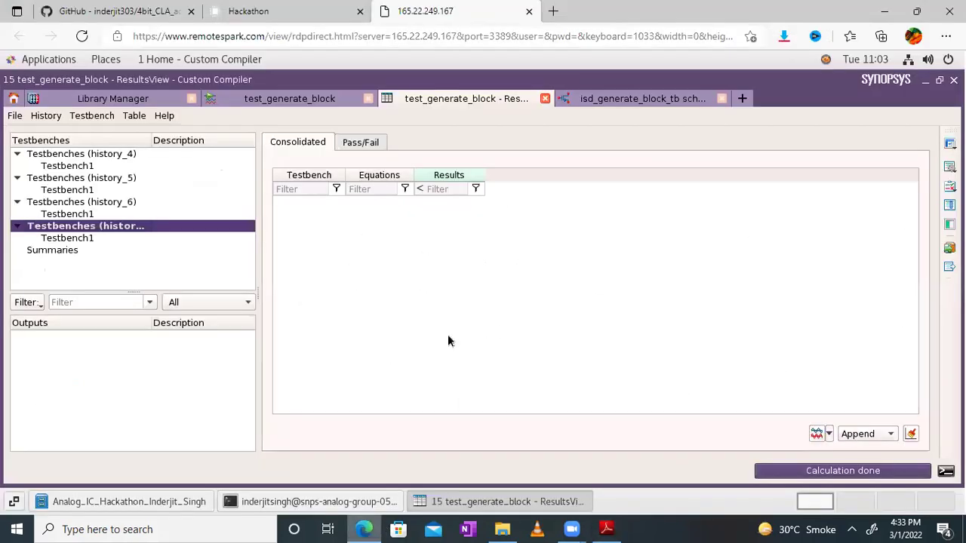
{"action": "left_click", "coordinate": [545, 99]}
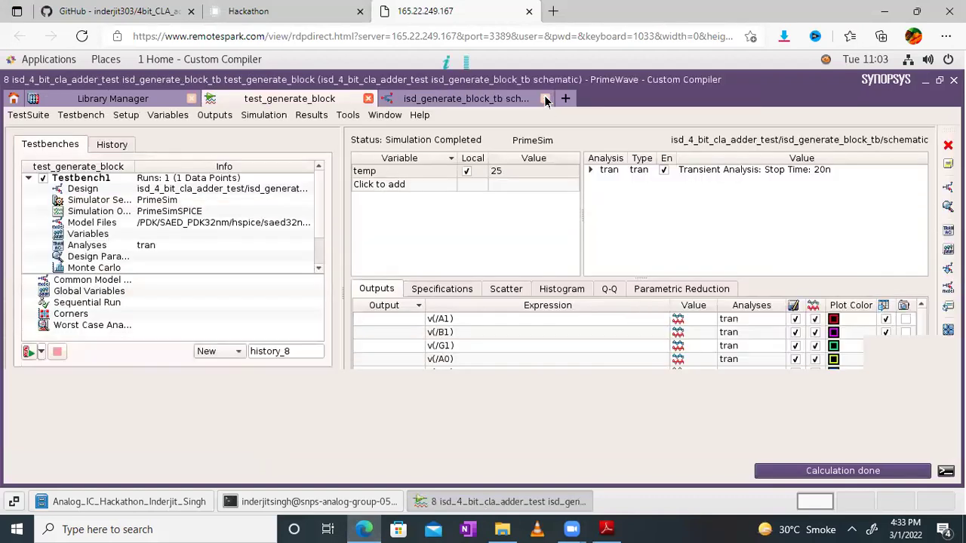
{"action": "left_click", "coordinate": [545, 99]}
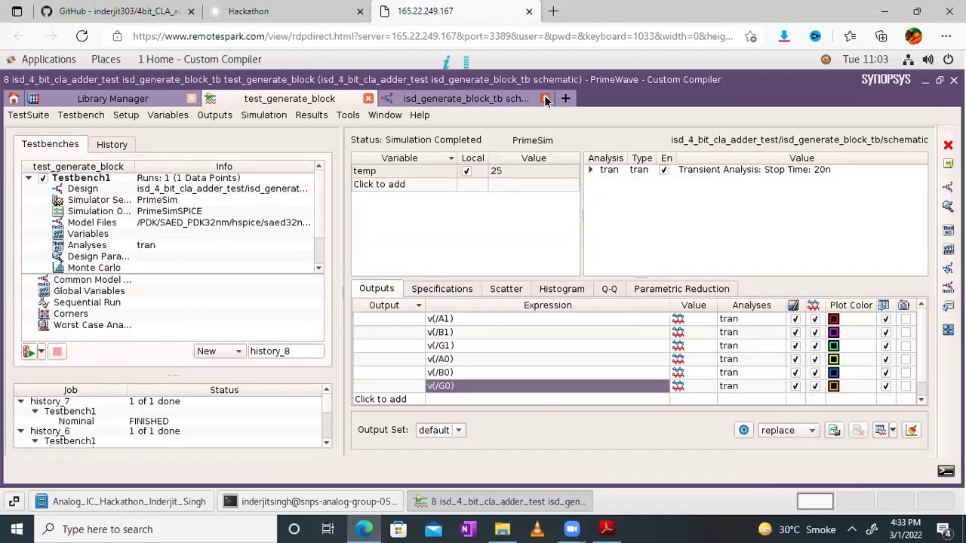
{"action": "left_click", "coordinate": [369, 99]}
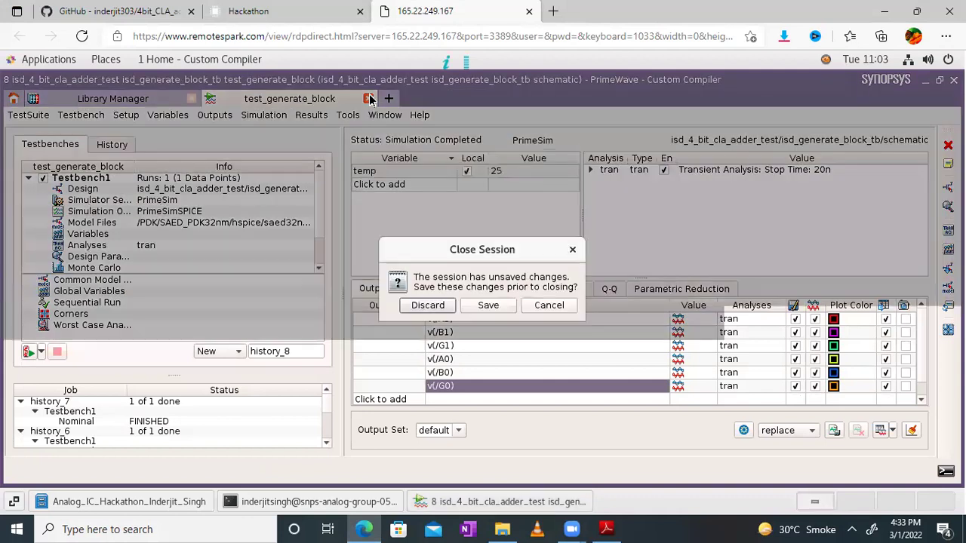
{"action": "left_click", "coordinate": [441, 308]}
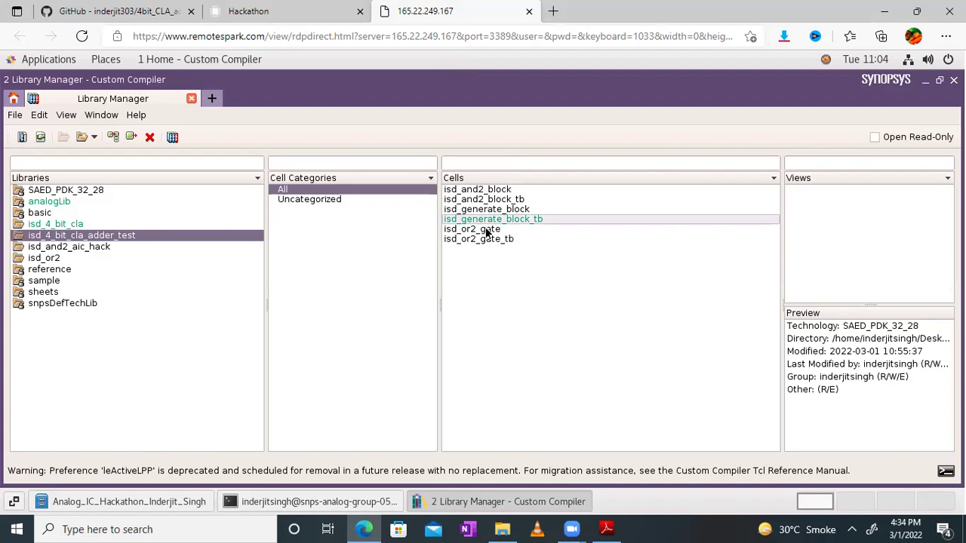
Examine the transistor-level two-input OR gate design, built from a NOR2 gate and an inverter, in the design PDF.
{"action": "left_click", "coordinate": [606, 529]}
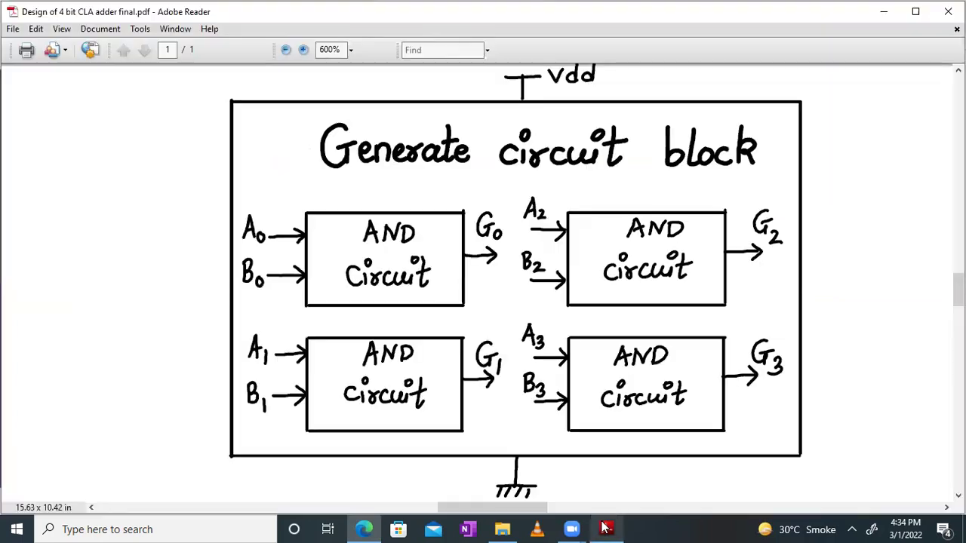
{"action": "left_click_drag", "start_coordinate": [289, 97], "coordinate": [606, 339]}
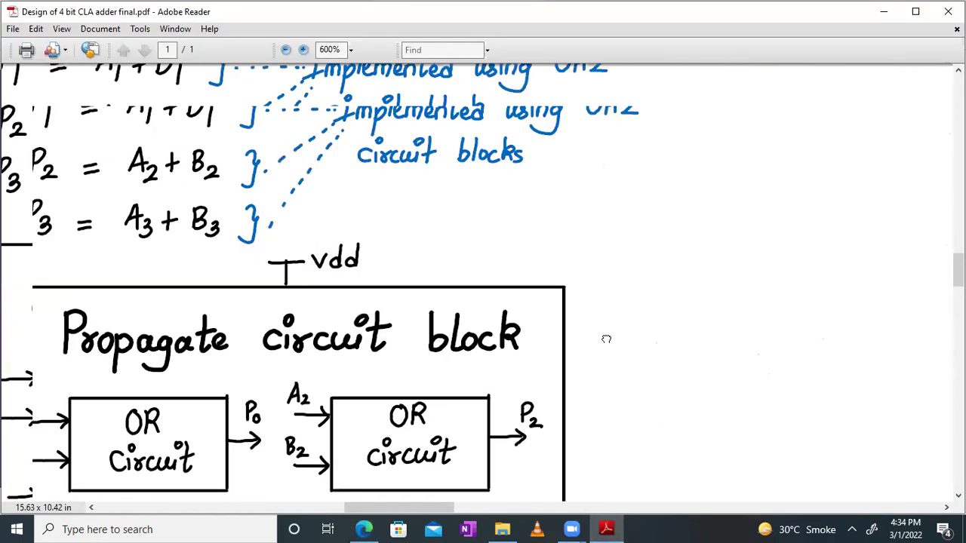
{"action": "left_click_drag", "start_coordinate": [528, 98], "coordinate": [679, 335]}
{"action": "left_click_drag", "start_coordinate": [701, 171], "coordinate": [690, 461]}
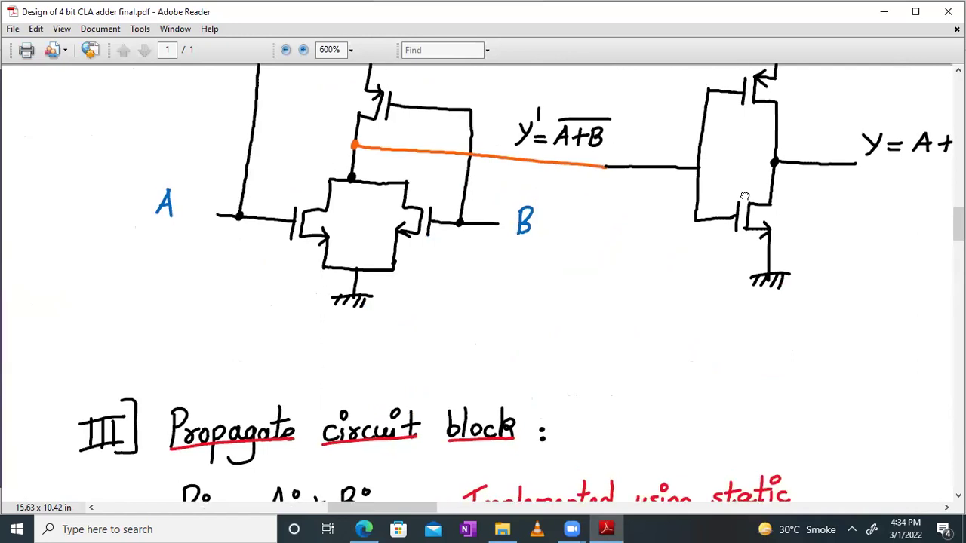
{"action": "left_click_drag", "start_coordinate": [740, 198], "coordinate": [596, 438]}
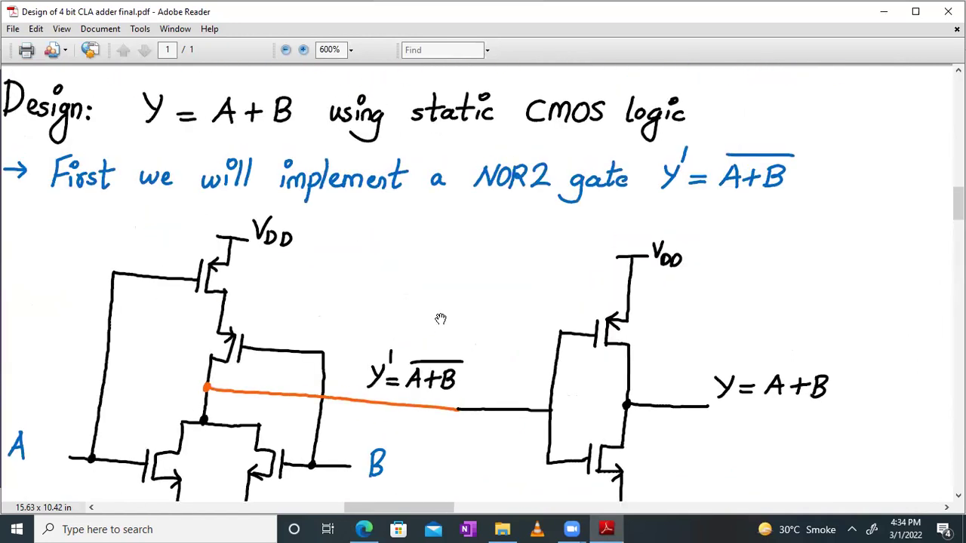
{"action": "scroll", "coordinate": [442, 317], "scroll_direction": "down", "scroll_amount": 1, "text": "ctrl"}
{"action": "left_click_drag", "start_coordinate": [458, 224], "coordinate": [474, 246]}
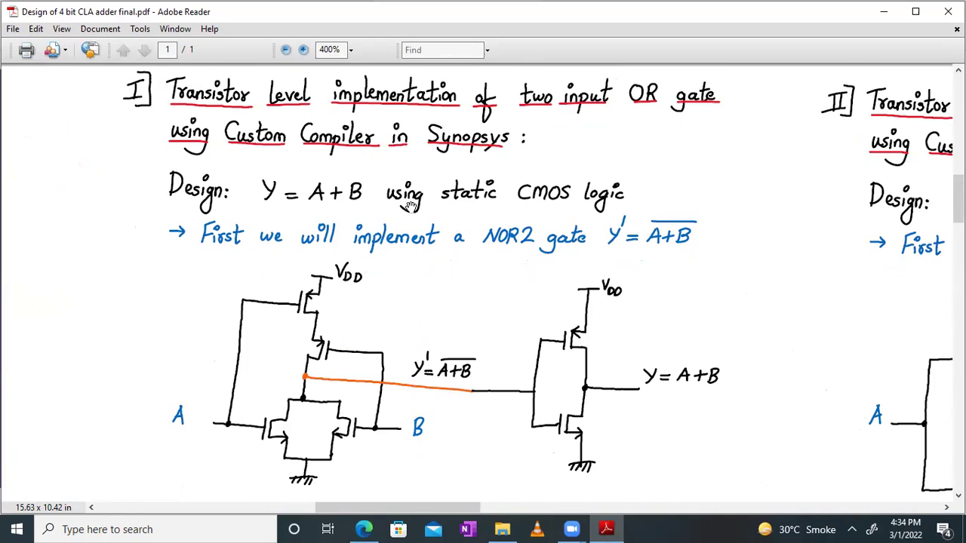
{"action": "scroll", "coordinate": [408, 206], "scroll_direction": "up", "scroll_amount": 1, "text": "ctrl"}
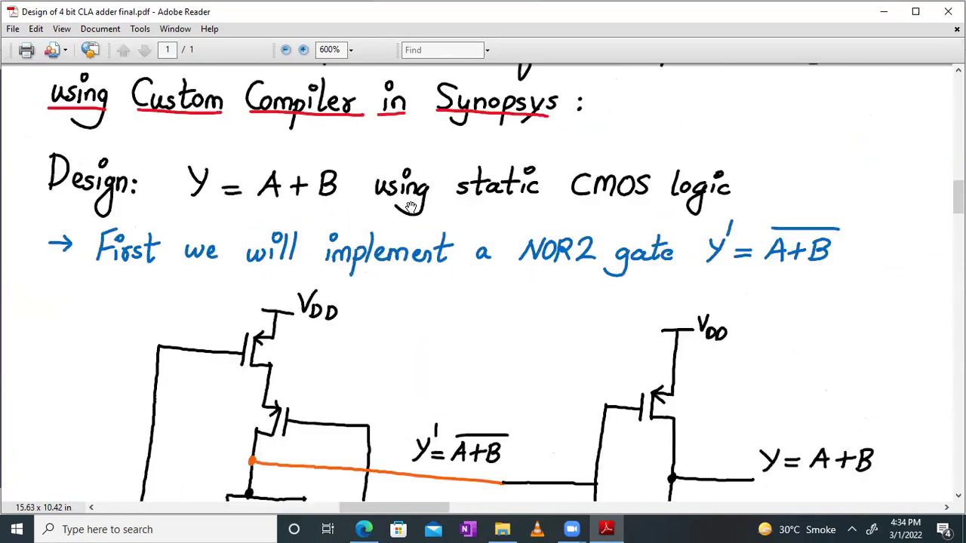
{"action": "scroll", "coordinate": [441, 179], "scroll_direction": "down", "scroll_amount": 3}
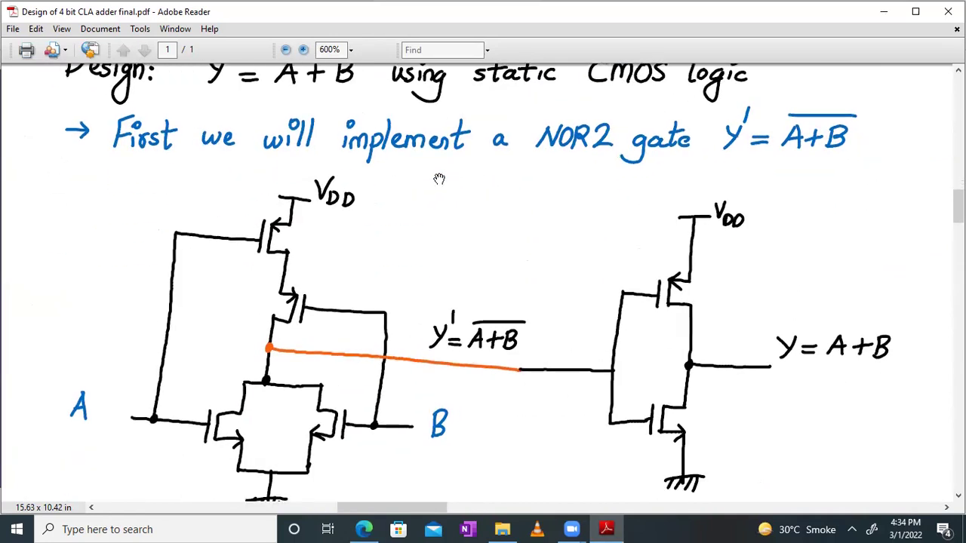
{"action": "left_click_drag", "start_coordinate": [421, 341], "coordinate": [439, 295]}
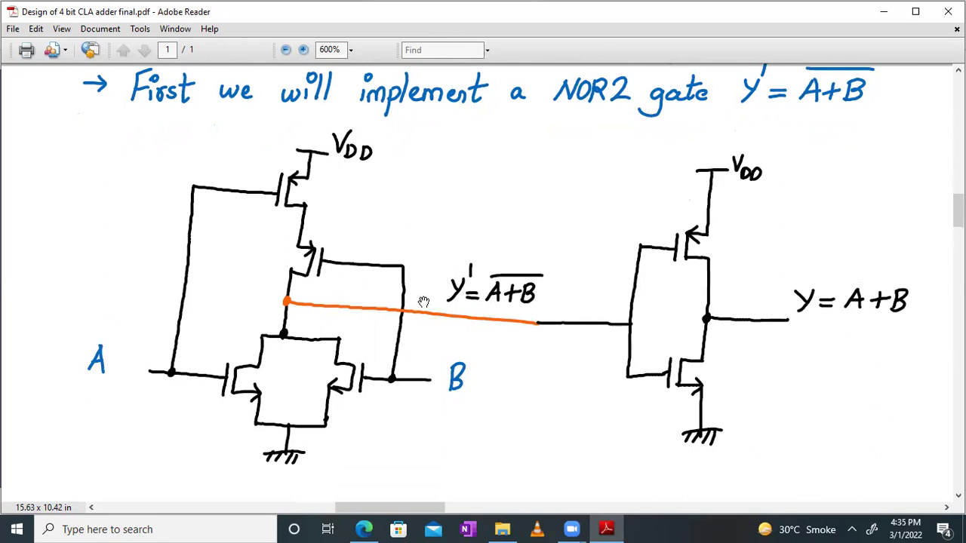
Return to Custom Compiler and open the schematic view of isd_or2_gate from the isd_4_bit_cla_adder_test library.
{"action": "left_click", "coordinate": [367, 529]}
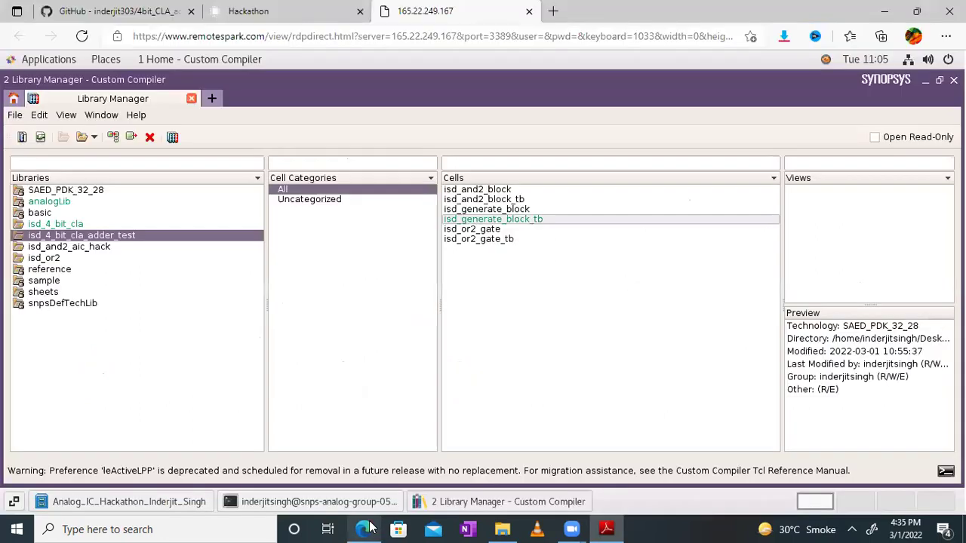
{"action": "left_click", "coordinate": [489, 229]}
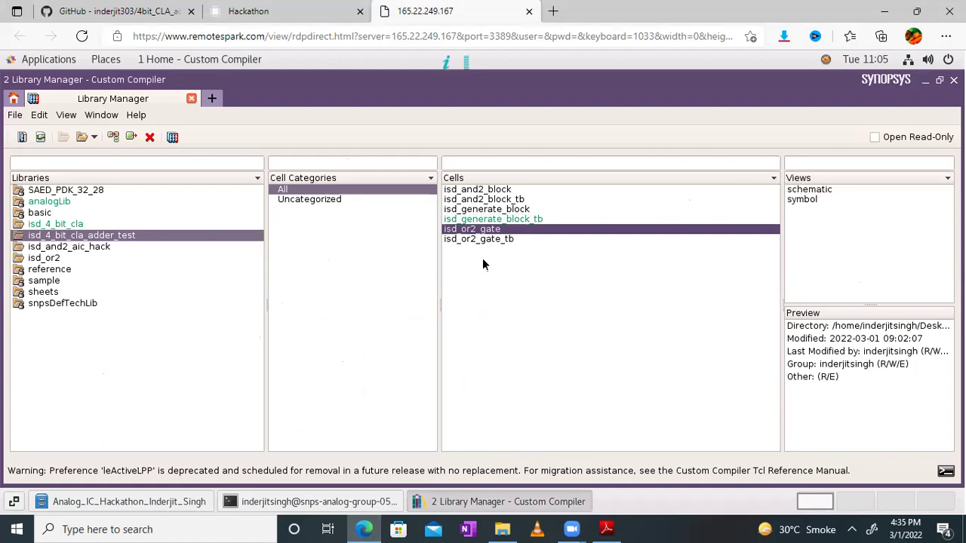
{"action": "double_click", "coordinate": [823, 193]}
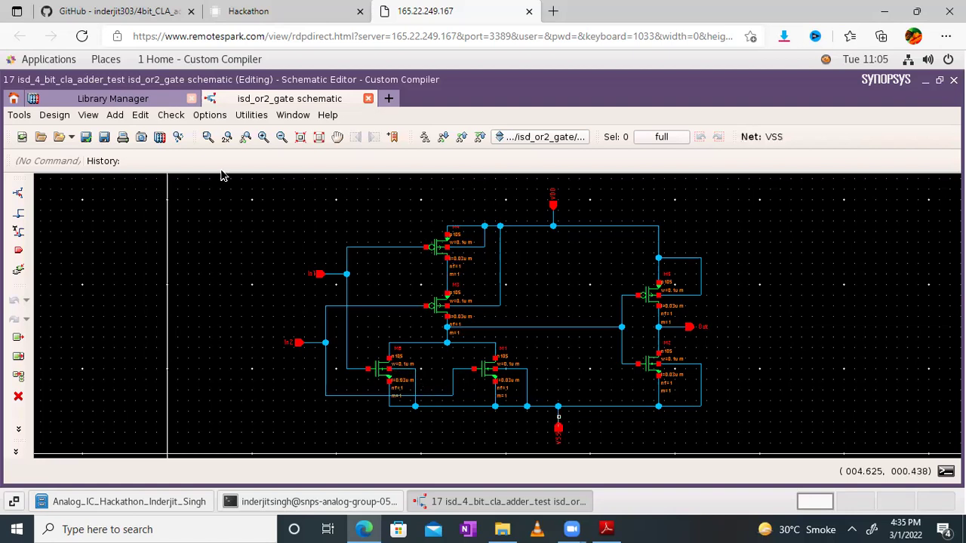
Open the symbol view of isd_or2_gate for inspection and close the gate's schematic.
{"action": "left_click", "coordinate": [150, 99]}
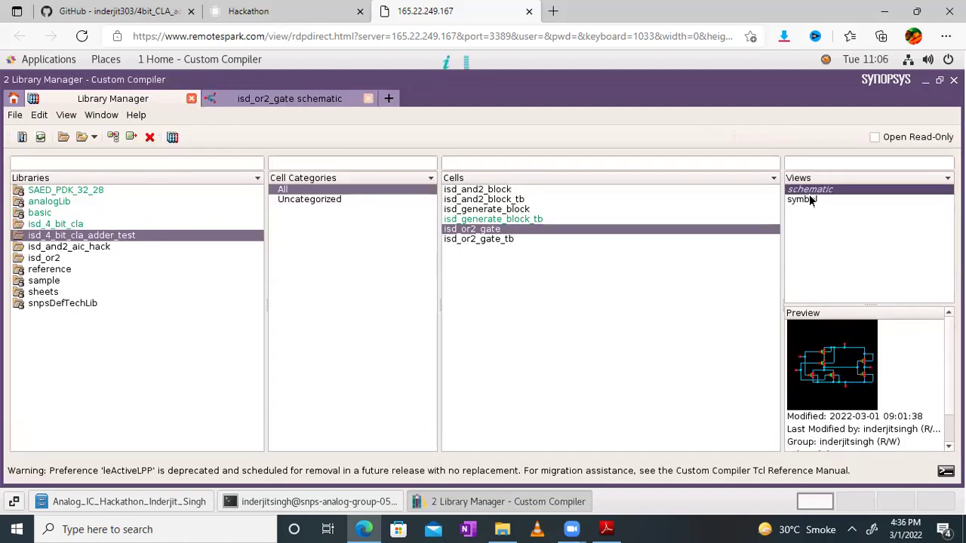
{"action": "double_click", "coordinate": [804, 199]}
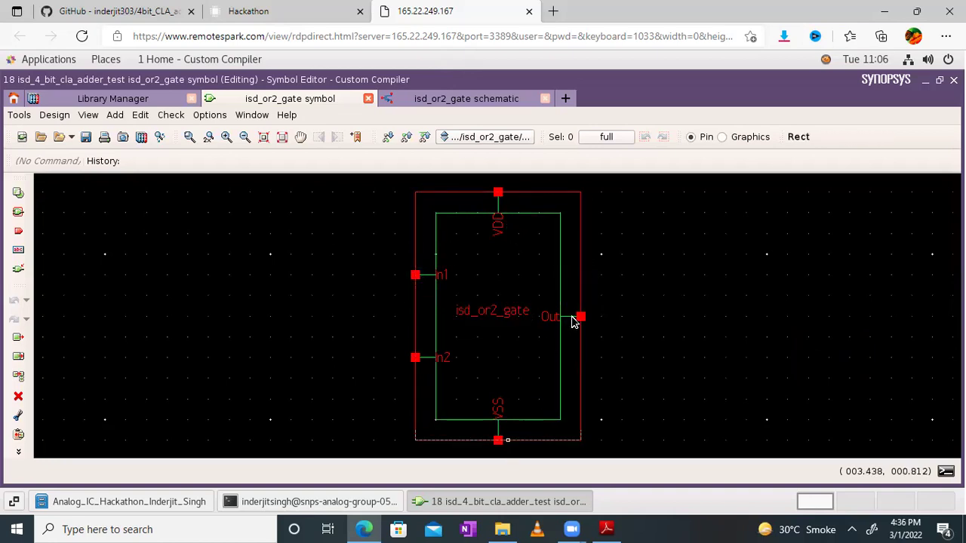
{"action": "left_click", "coordinate": [367, 99]}
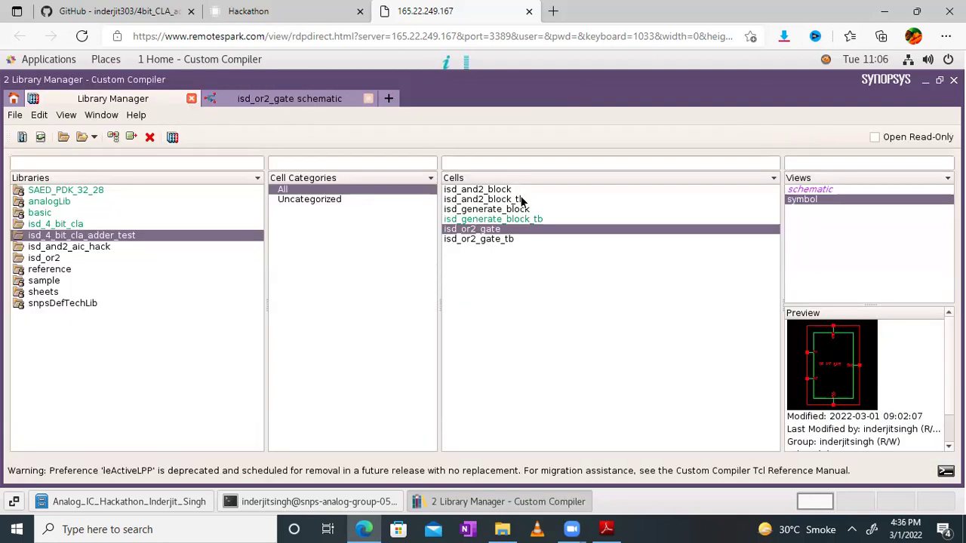
{"action": "double_click", "coordinate": [809, 199]}
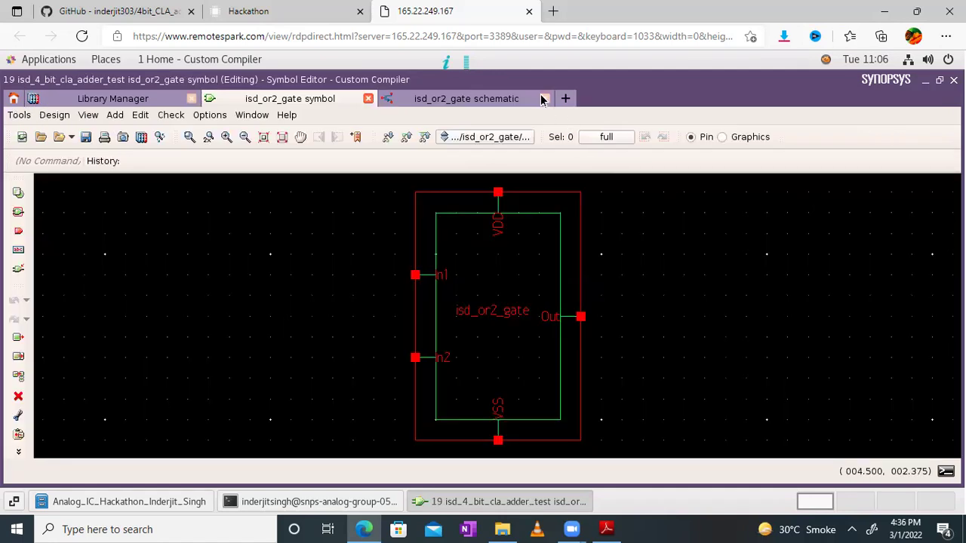
{"action": "left_click", "coordinate": [543, 99]}
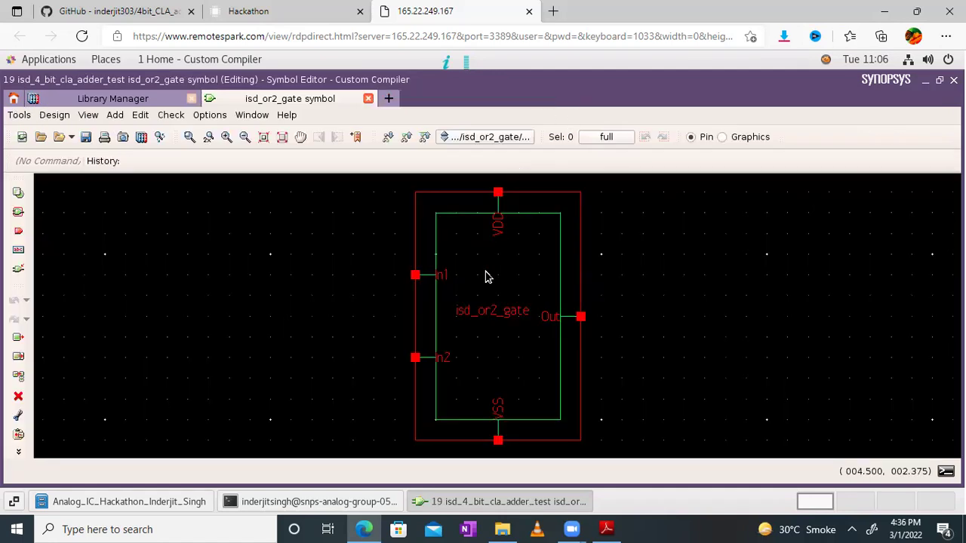
{"action": "left_click", "coordinate": [486, 276]}
{"action": "left_click", "coordinate": [486, 276]}
{"action": "double_click", "coordinate": [489, 312]}
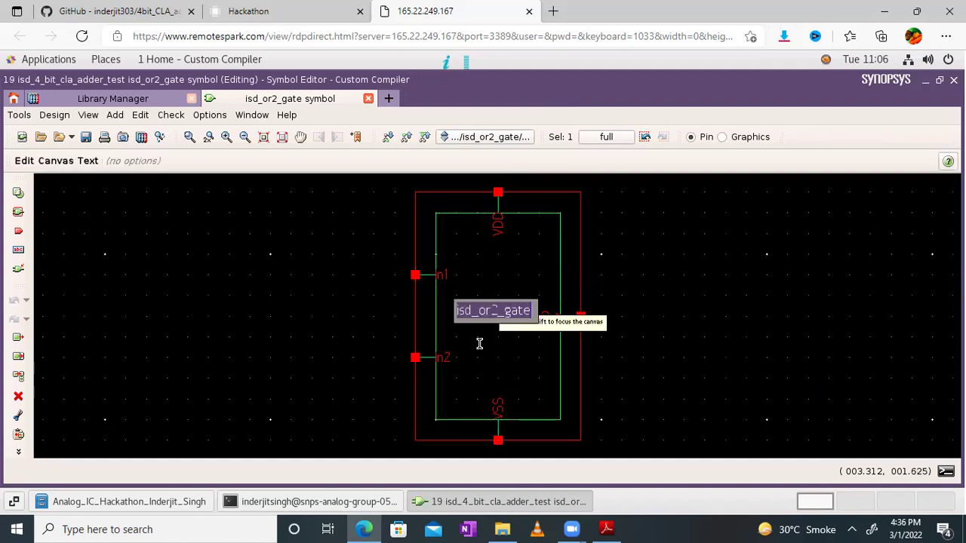
{"action": "left_click", "coordinate": [480, 348]}
{"action": "left_click", "coordinate": [480, 347]}
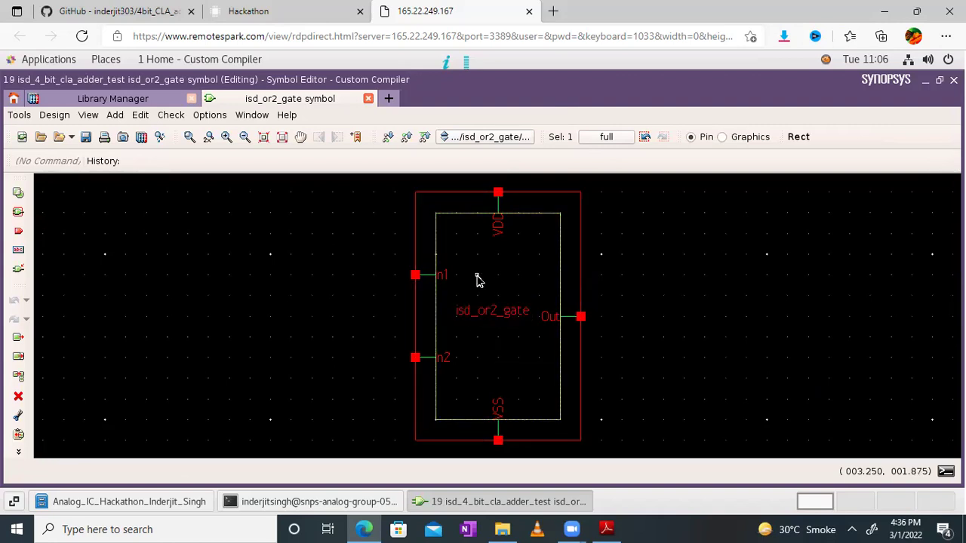
{"action": "left_click", "coordinate": [298, 291]}
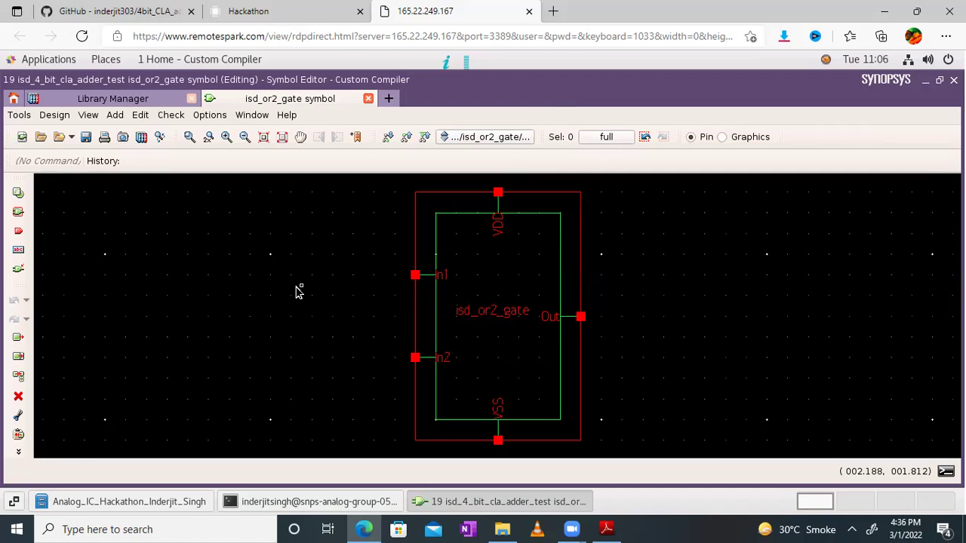
{"action": "left_click", "coordinate": [491, 278]}
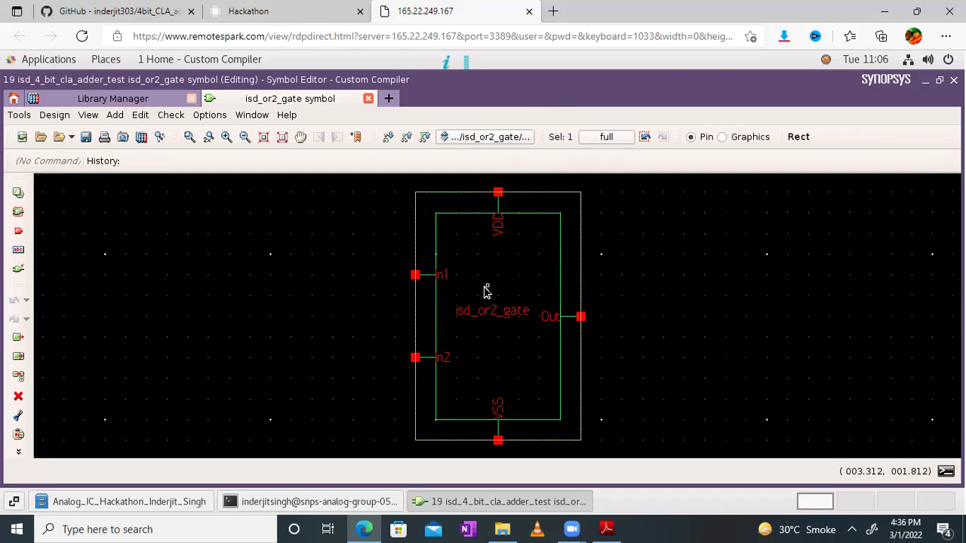
Accept isd_or2_gate as the name label inside the symbol, save the symbol and close it.
{"action": "left_click", "coordinate": [482, 315]}
{"action": "left_click", "coordinate": [481, 311]}
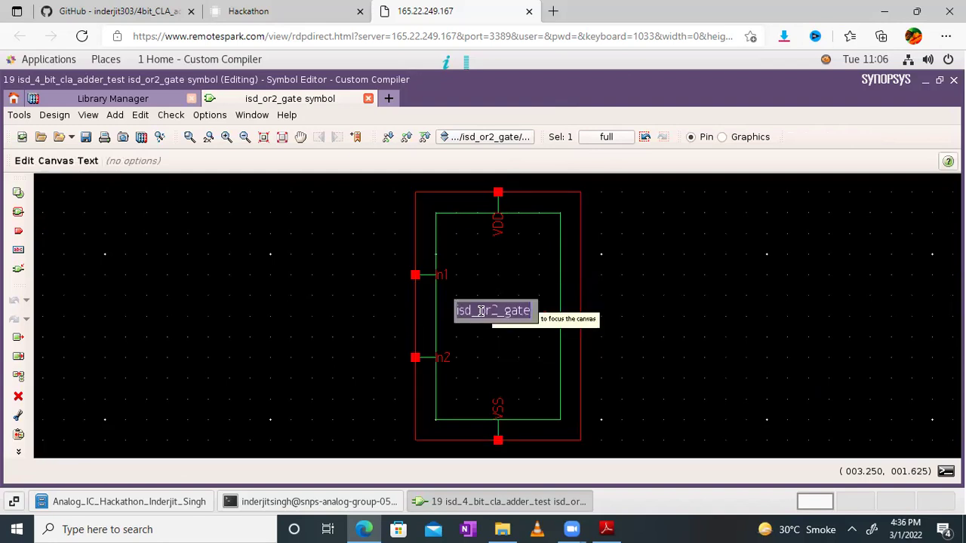
{"action": "key", "text": "Return"}
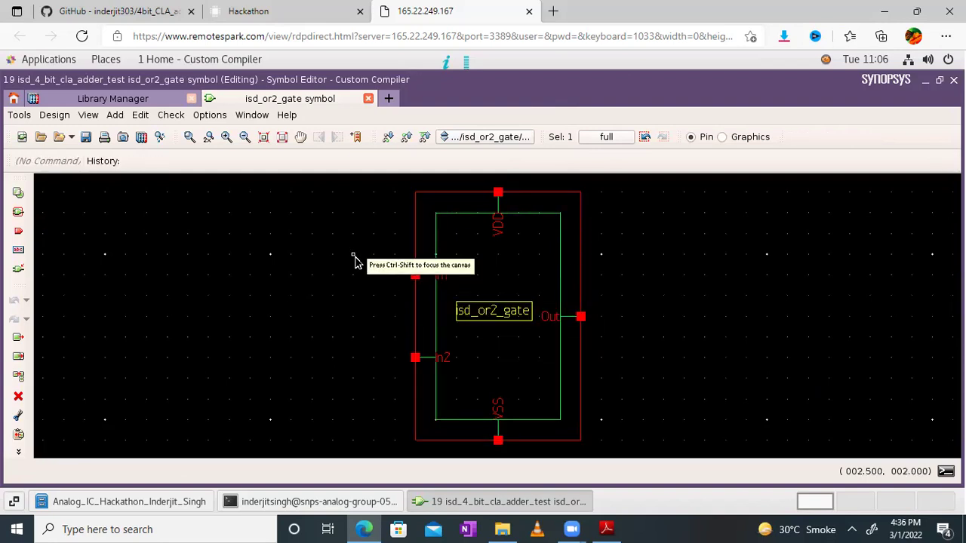
{"action": "left_click", "coordinate": [354, 262]}
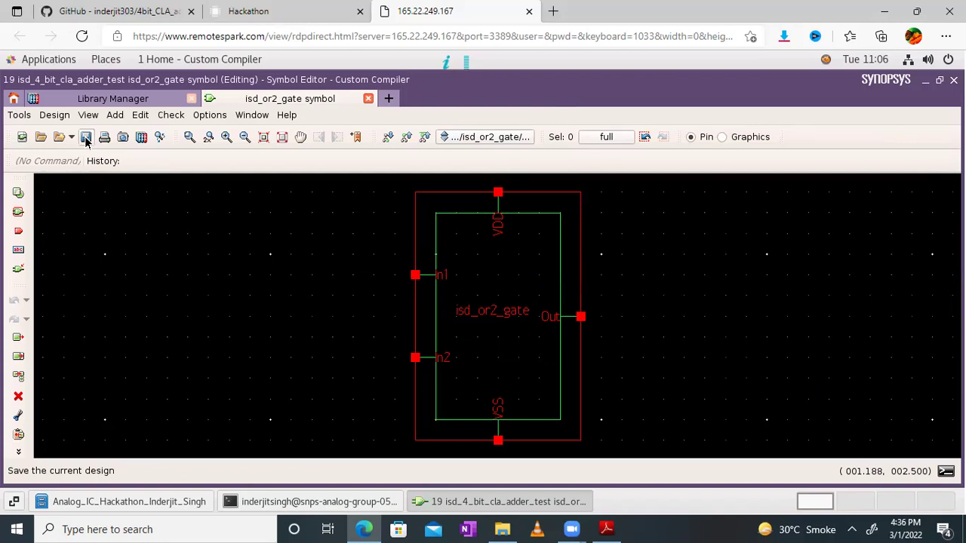
{"action": "left_click", "coordinate": [86, 137]}
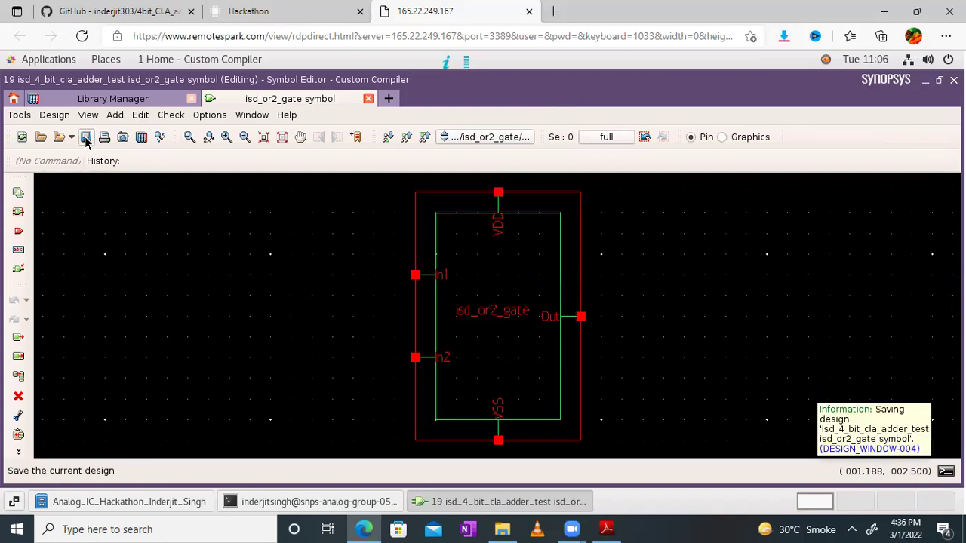
{"action": "left_click", "coordinate": [369, 100]}
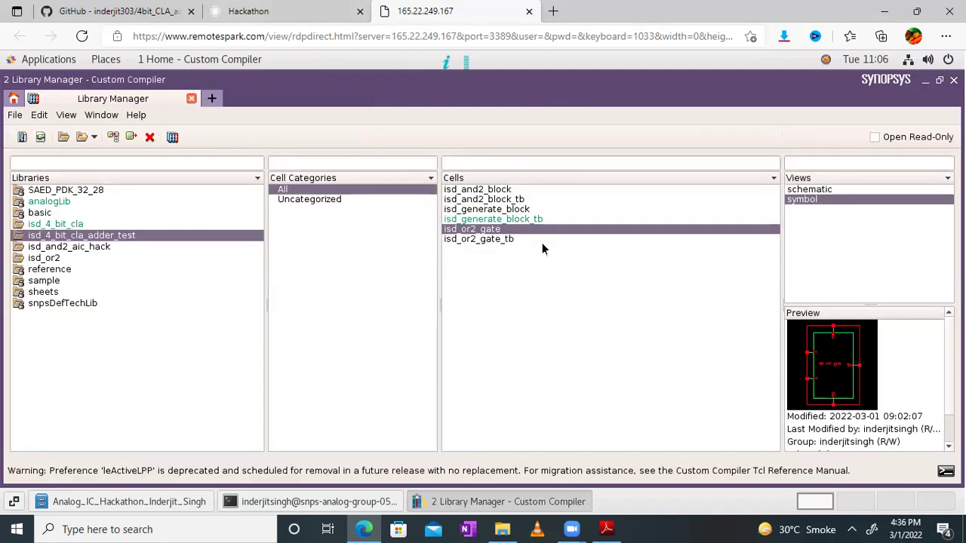
Open the isd_or2_gate_tb schematic, descend into the isd_or2_gate instance to inspect its transistor circuit, and close it.
{"action": "left_click", "coordinate": [489, 239]}
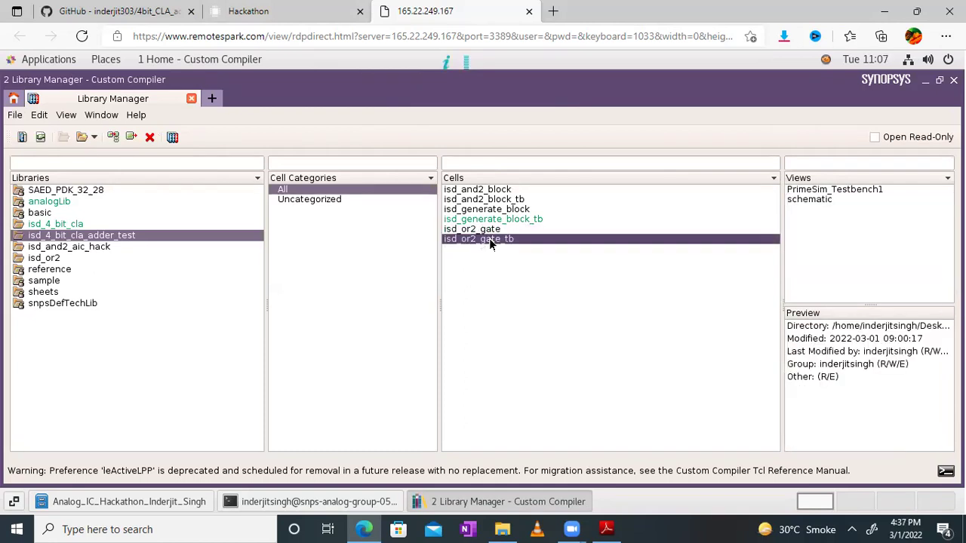
{"action": "double_click", "coordinate": [806, 199]}
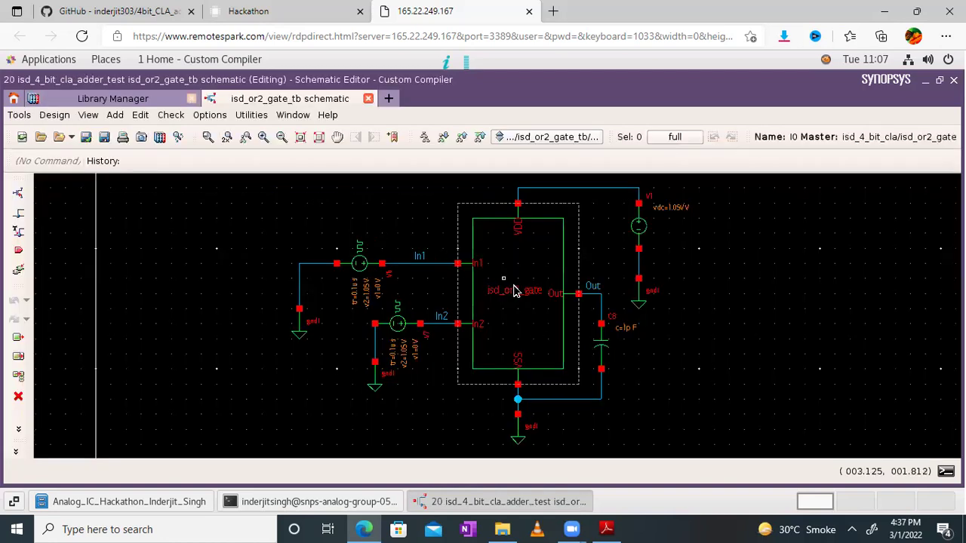
{"action": "double_click", "coordinate": [511, 269]}
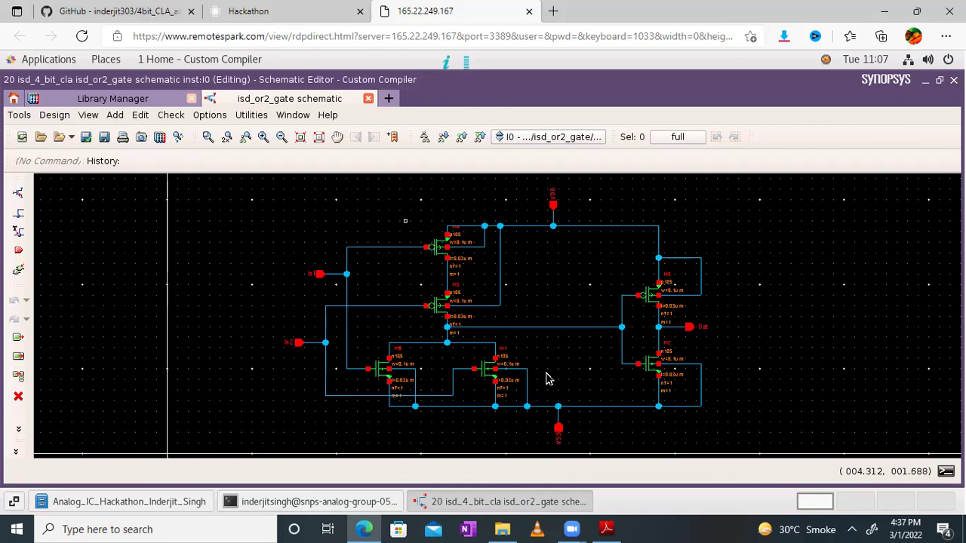
{"action": "left_click", "coordinate": [368, 99]}
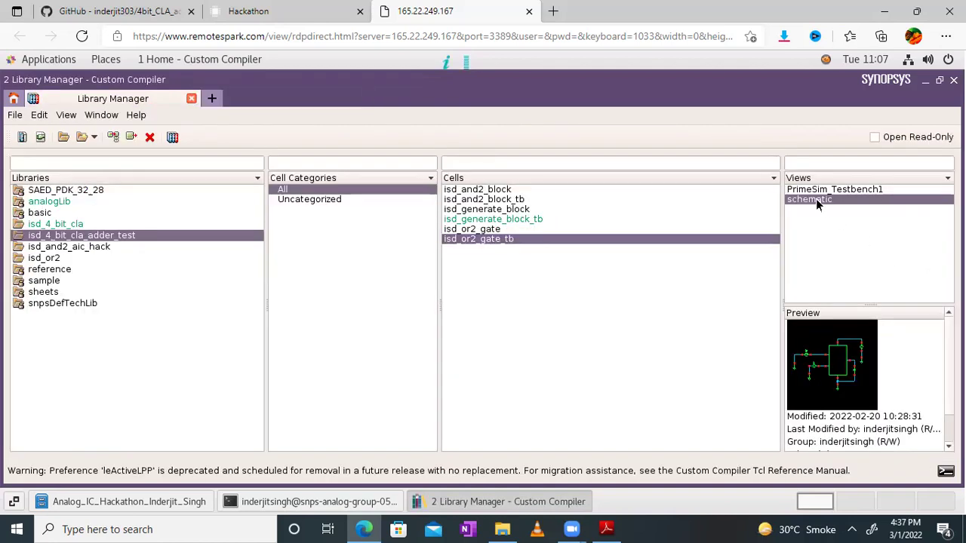
Reopen the isd_or2_gate_tb schematic, review its input sources, supply and load capacitor, and close it.
{"action": "double_click", "coordinate": [816, 199]}
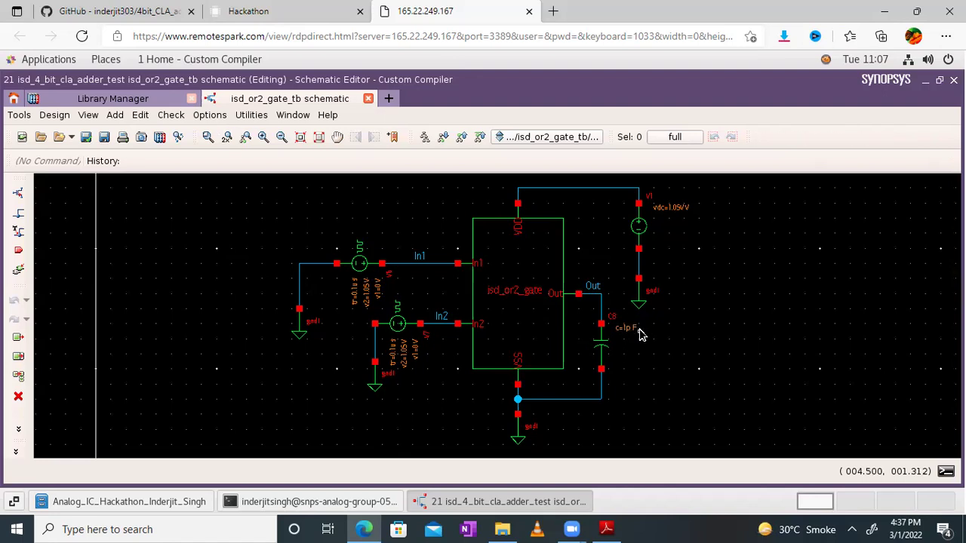
{"action": "left_click", "coordinate": [19, 115]}
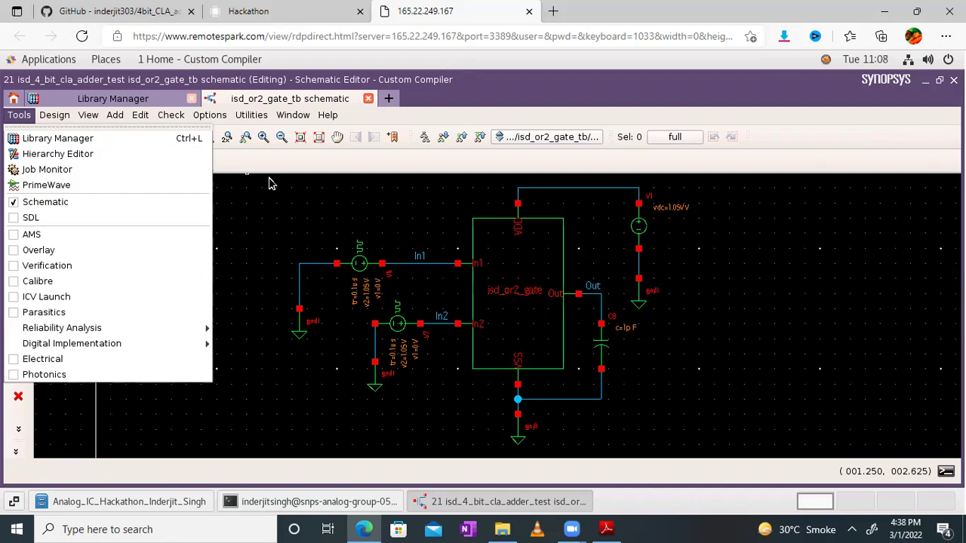
{"action": "left_click", "coordinate": [368, 100]}
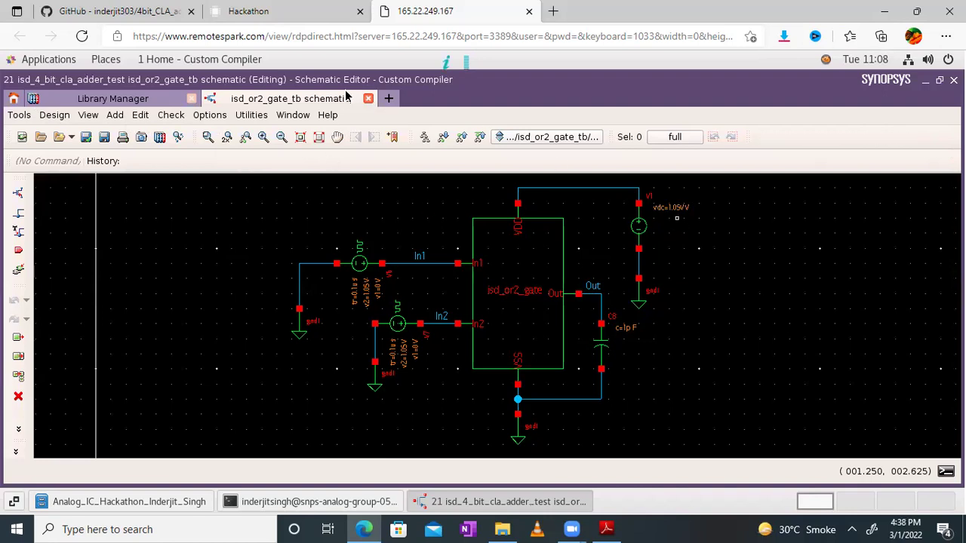
{"action": "left_click", "coordinate": [367, 100]}
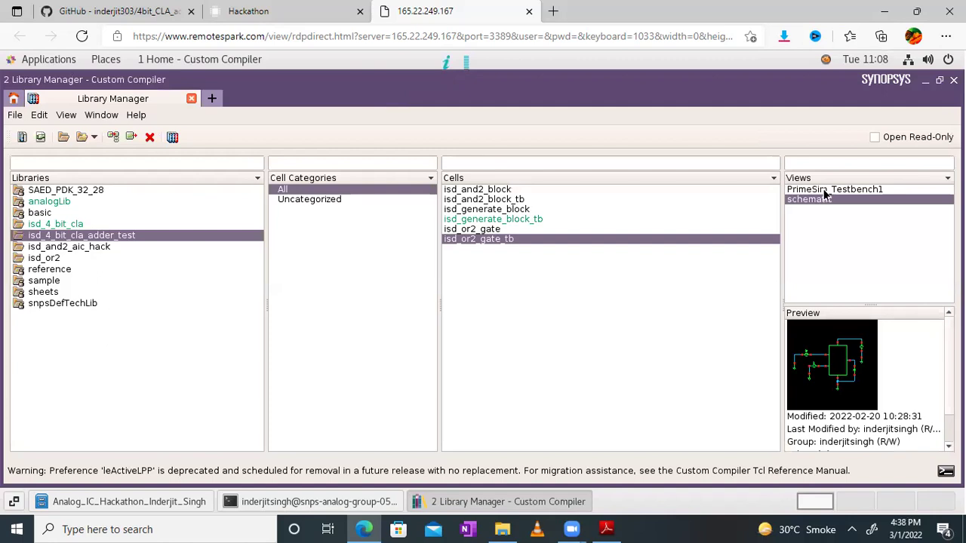
Open the PrimeSim_Testbench1 view of isd_or2_gate_tb and netlist and run its transient simulation.
{"action": "left_click", "coordinate": [833, 190]}
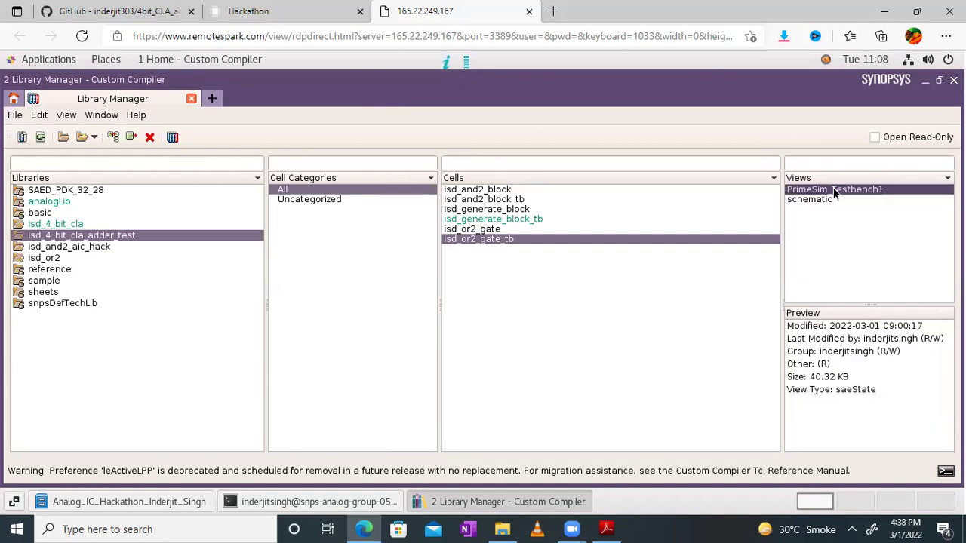
{"action": "double_click", "coordinate": [833, 189]}
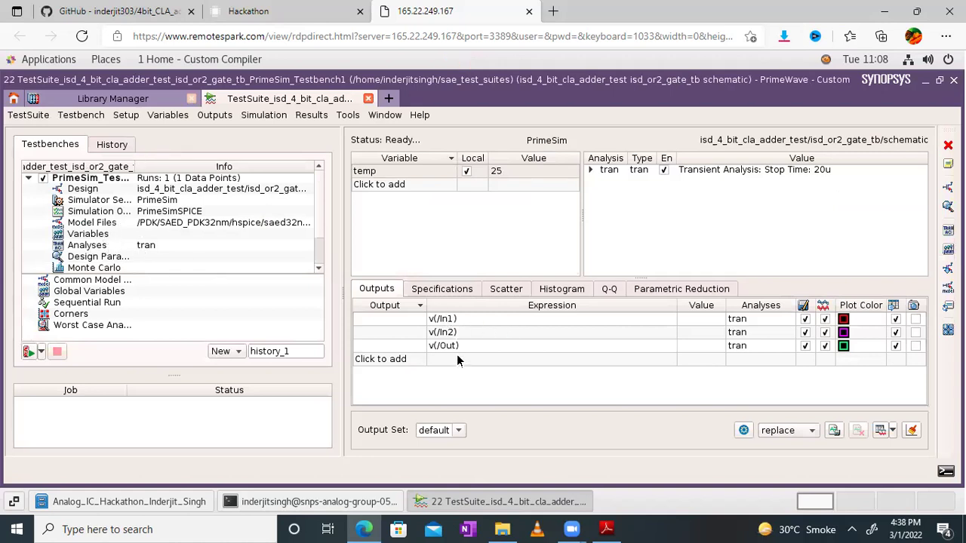
{"action": "left_click", "coordinate": [253, 117]}
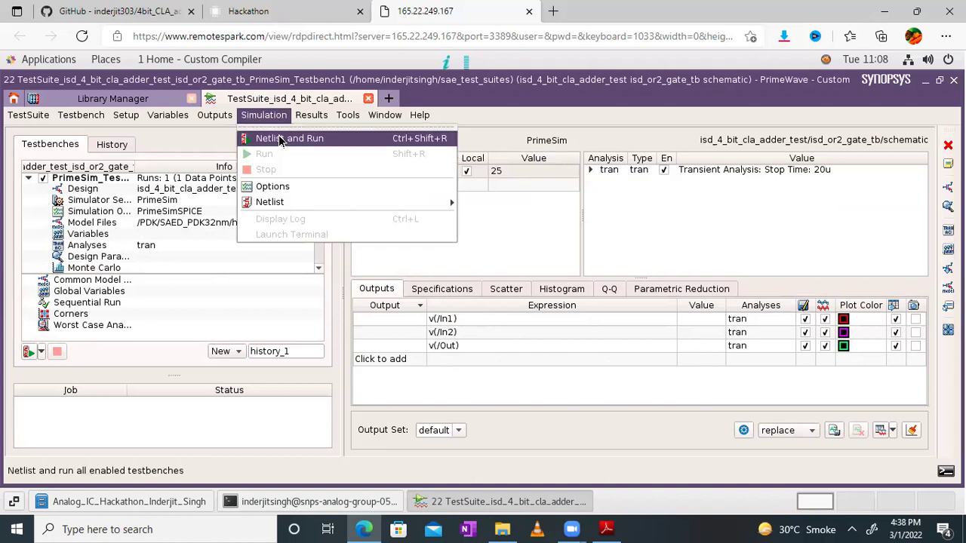
{"action": "left_click", "coordinate": [279, 139]}
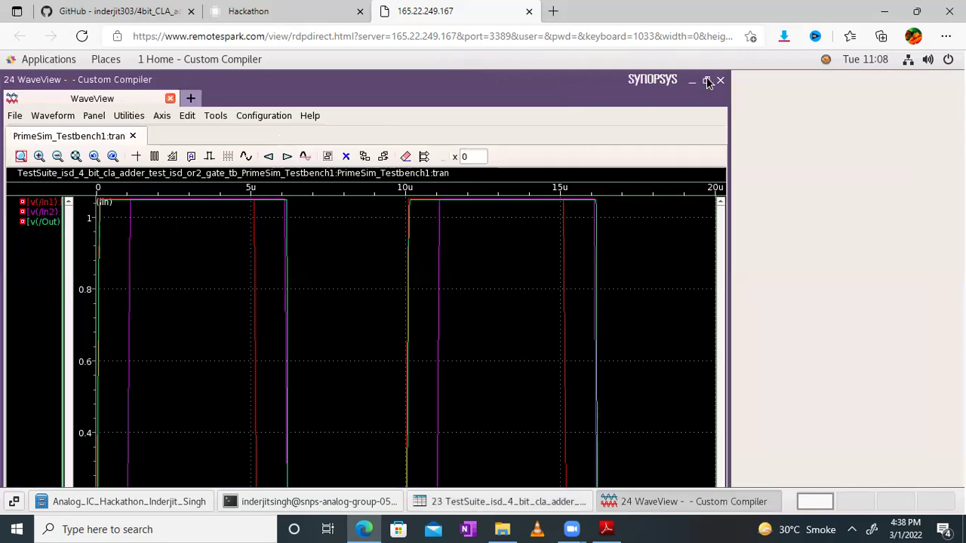
Fit the WaveView window to the full screen and ungroup the In1, In2 and Out waveforms into separate panels.
{"action": "left_click", "coordinate": [706, 80]}
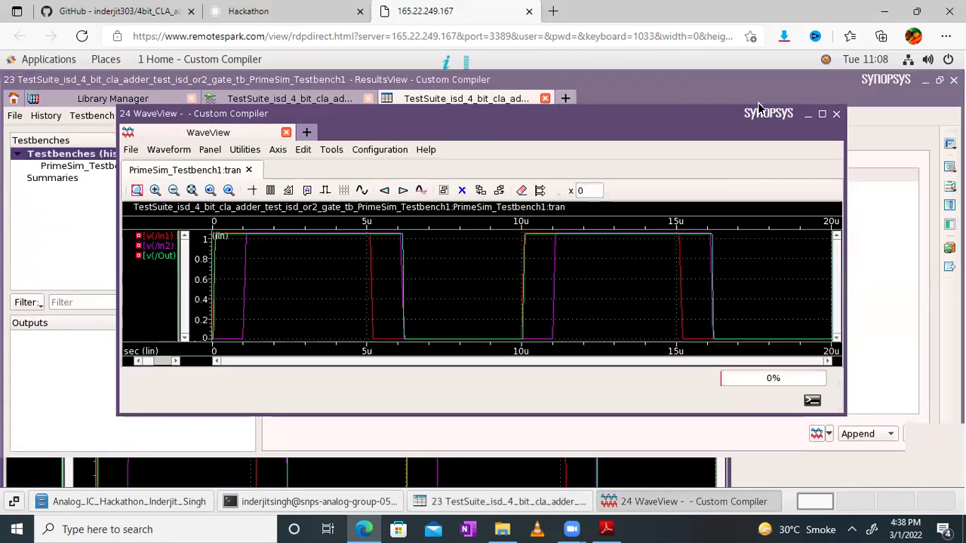
{"action": "left_click", "coordinate": [822, 116]}
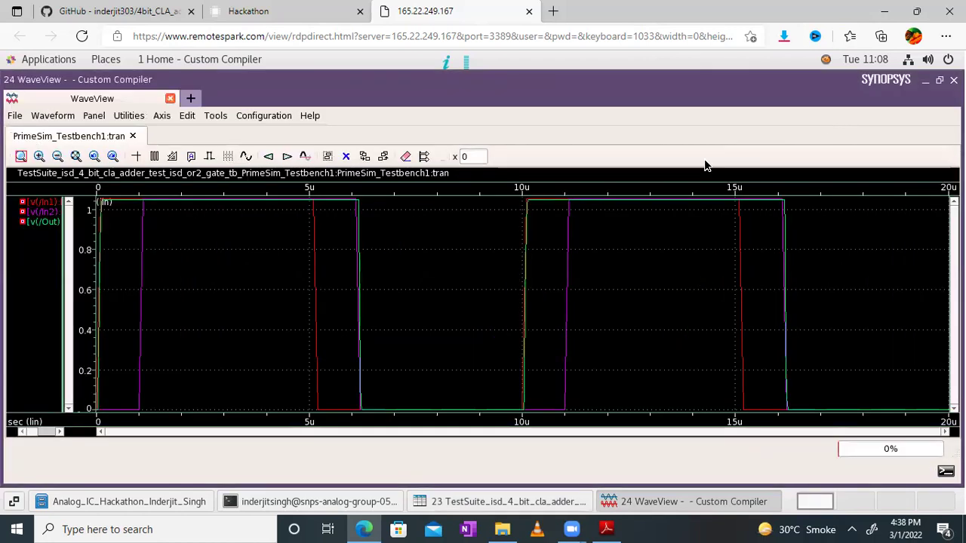
{"action": "right_click", "coordinate": [17, 297]}
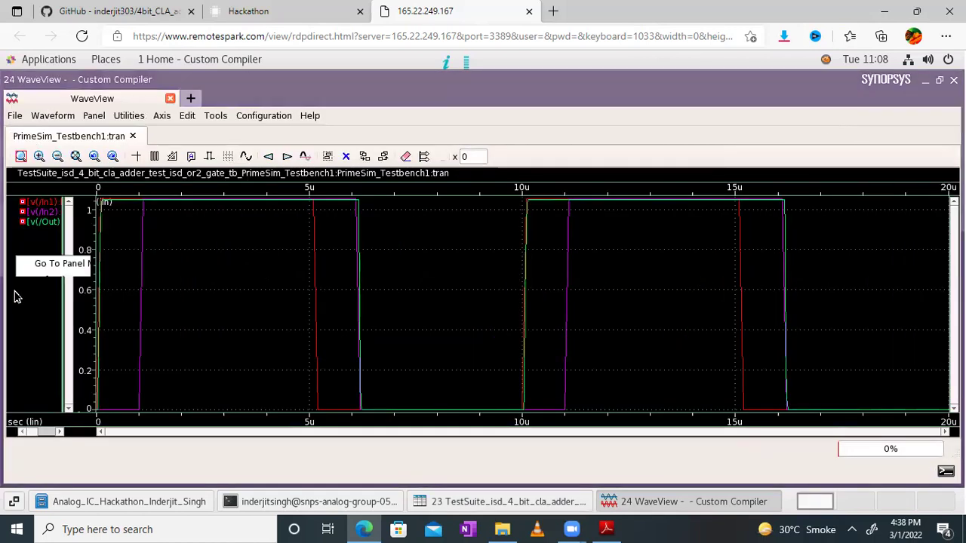
{"action": "left_click", "coordinate": [35, 238]}
{"action": "right_click", "coordinate": [95, 245]}
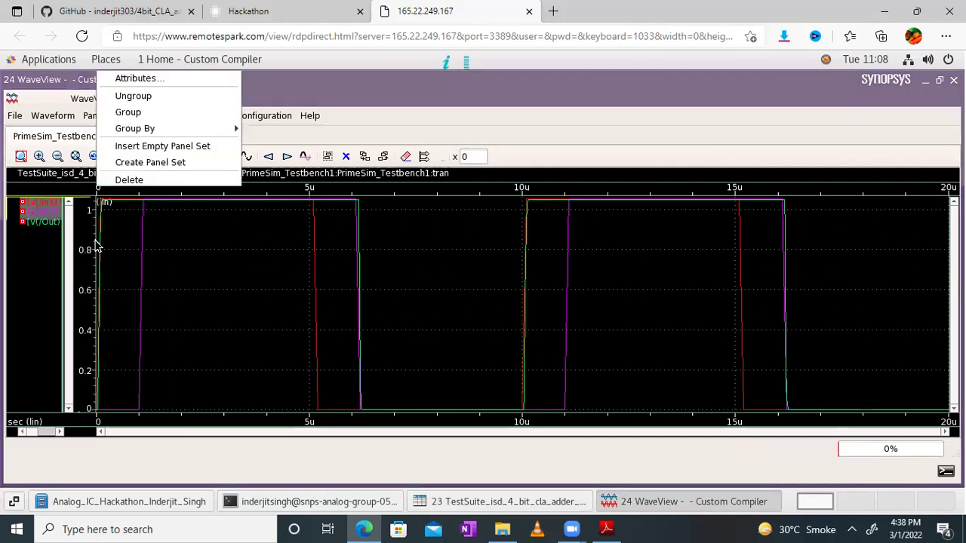
{"action": "left_click", "coordinate": [43, 280]}
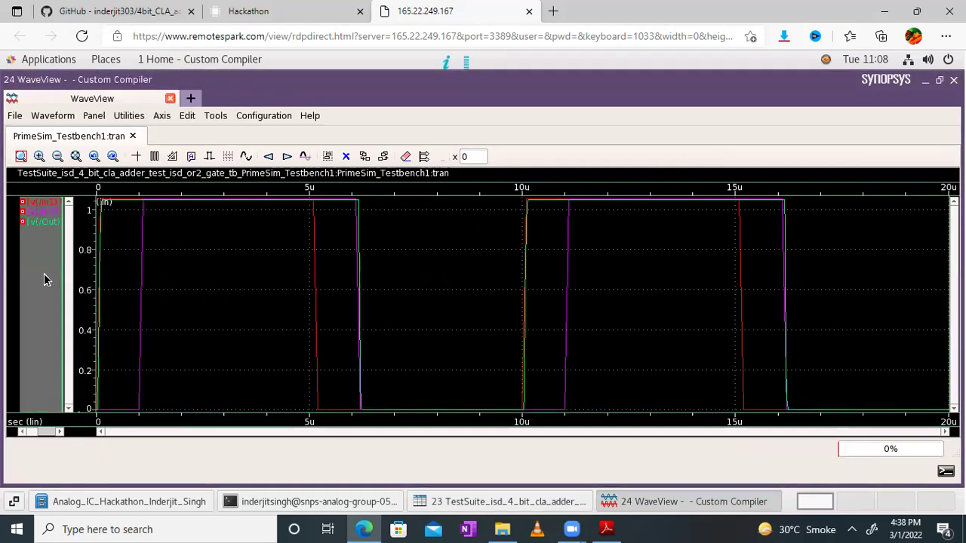
{"action": "right_click", "coordinate": [44, 280]}
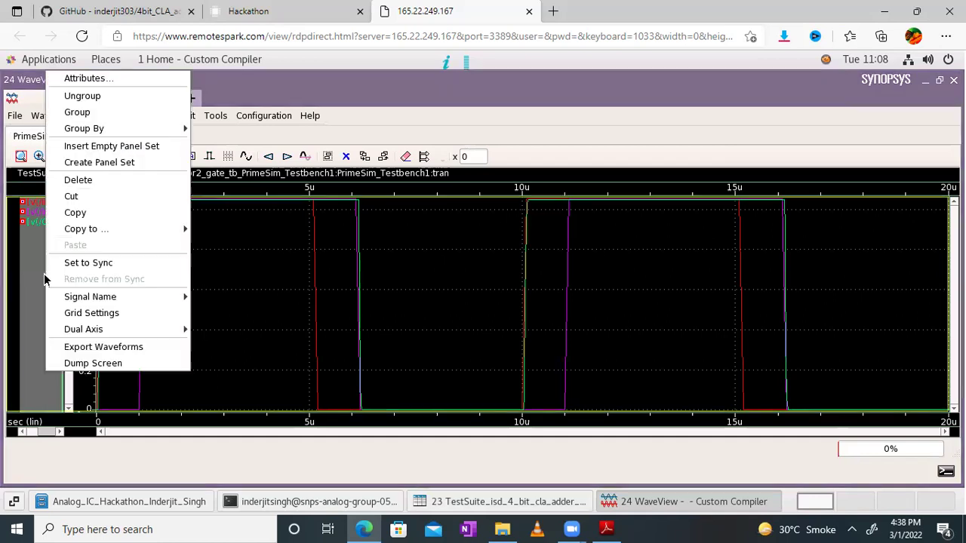
{"action": "left_click", "coordinate": [84, 95]}
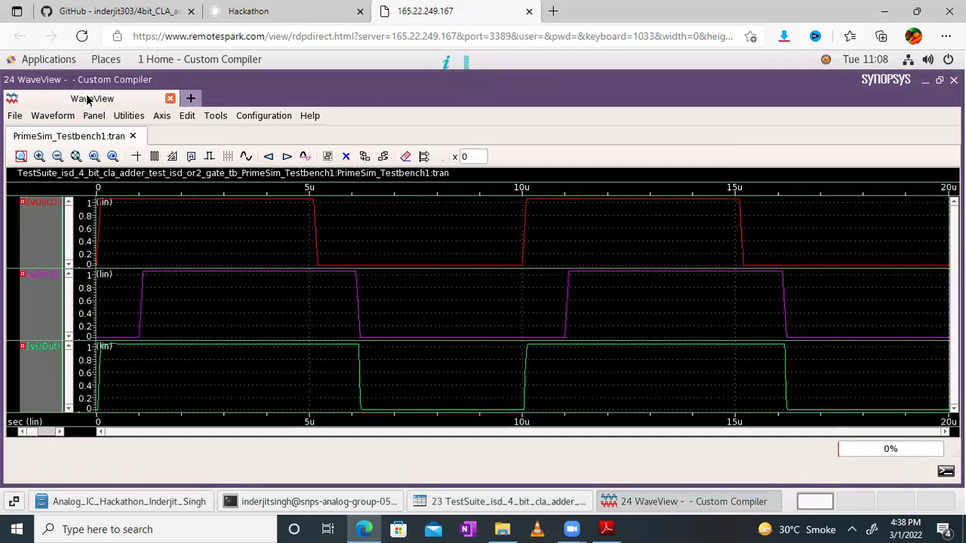
{"action": "left_click", "coordinate": [226, 156]}
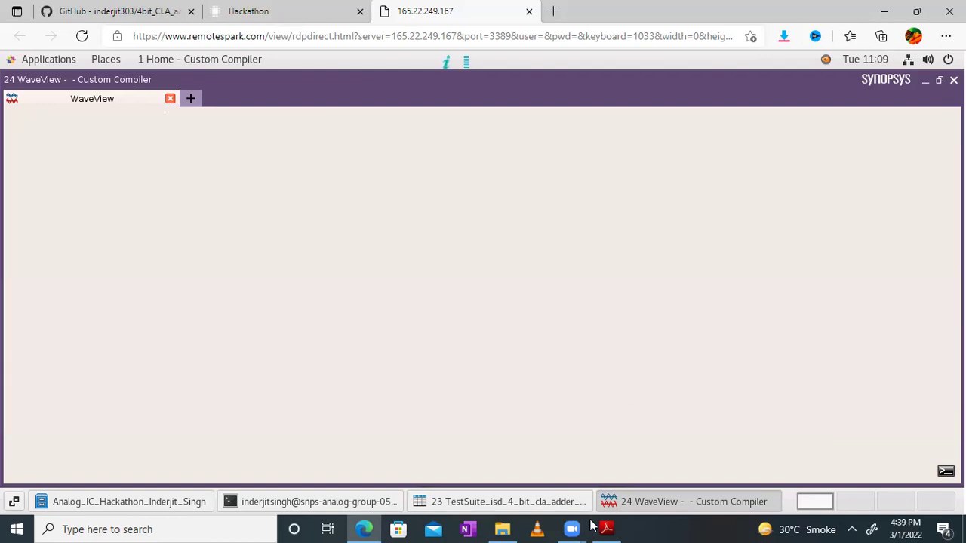
Switch to the design PDF in Adobe Reader and examine the propagate circuit block equations P0 to P3 and their OR2 implementation.
{"action": "left_click", "coordinate": [606, 528]}
{"action": "left_click_drag", "start_coordinate": [503, 357], "coordinate": [510, 132]}
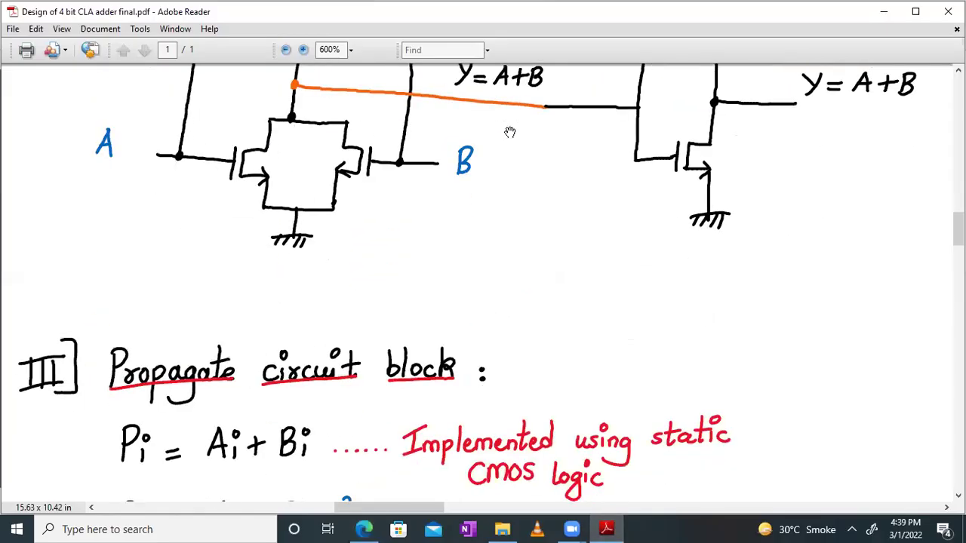
{"action": "left_click_drag", "start_coordinate": [460, 398], "coordinate": [505, 167]}
{"action": "left_click_drag", "start_coordinate": [506, 251], "coordinate": [505, 215]}
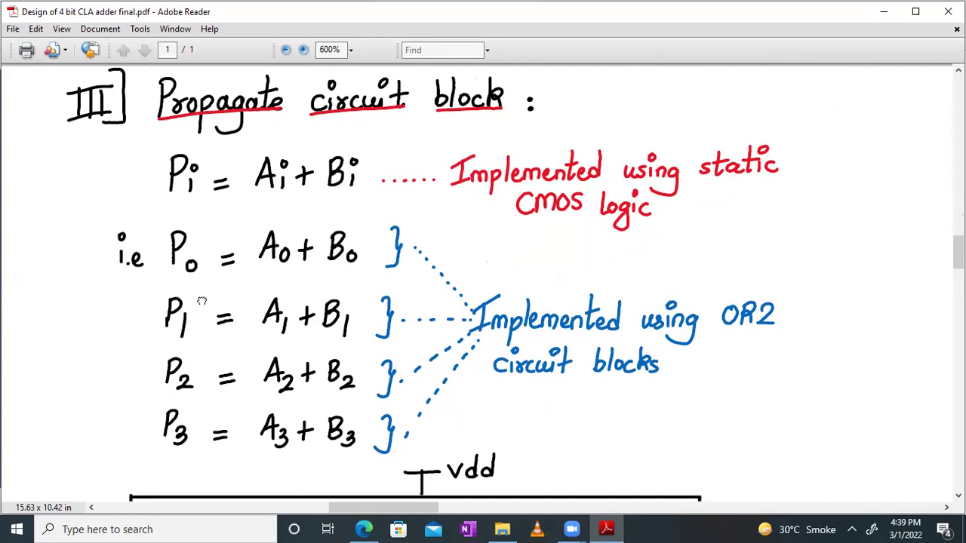
{"action": "left_click_drag", "start_coordinate": [201, 300], "coordinate": [207, 277]}
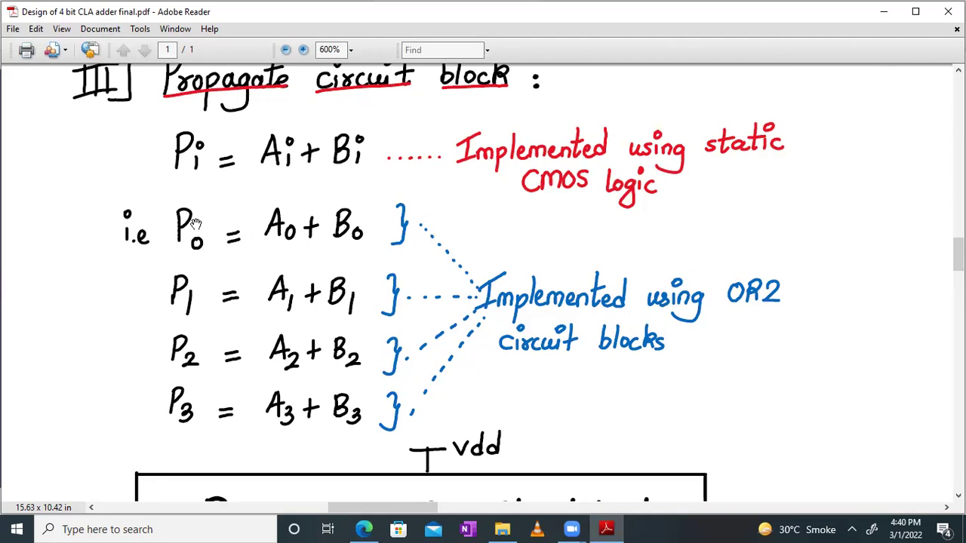
{"action": "left_click_drag", "start_coordinate": [487, 344], "coordinate": [487, 284]}
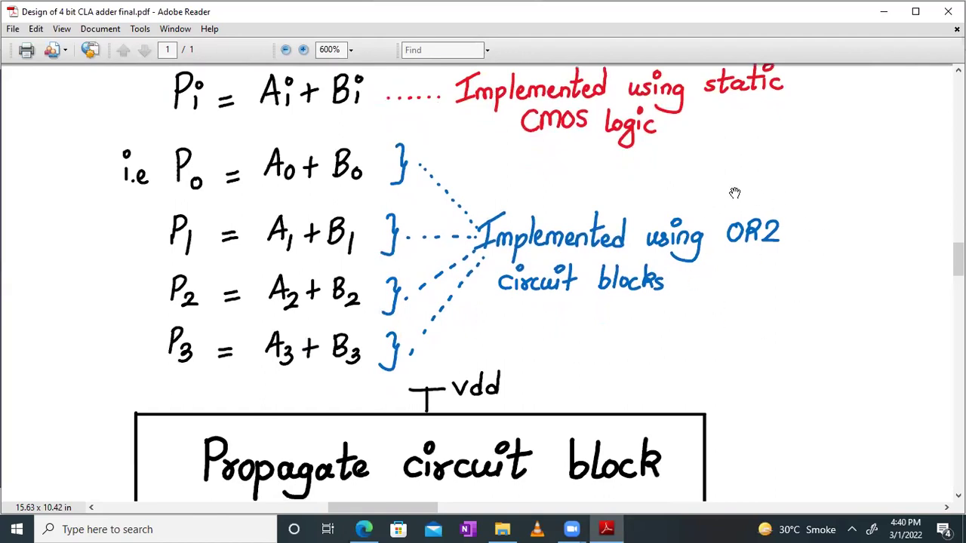
{"action": "left_click_drag", "start_coordinate": [452, 249], "coordinate": [432, 268]}
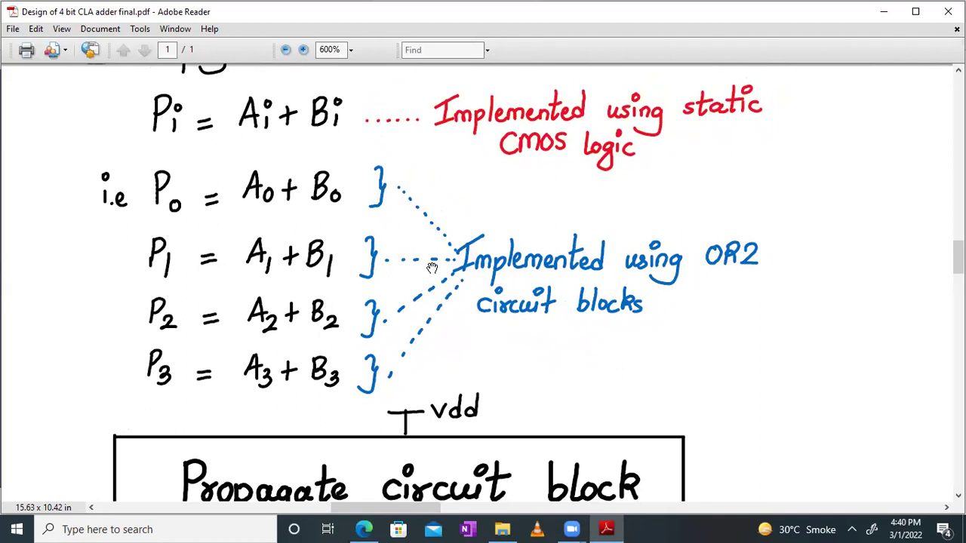
{"action": "scroll", "coordinate": [642, 317], "scroll_direction": "down", "scroll_amount": 5}
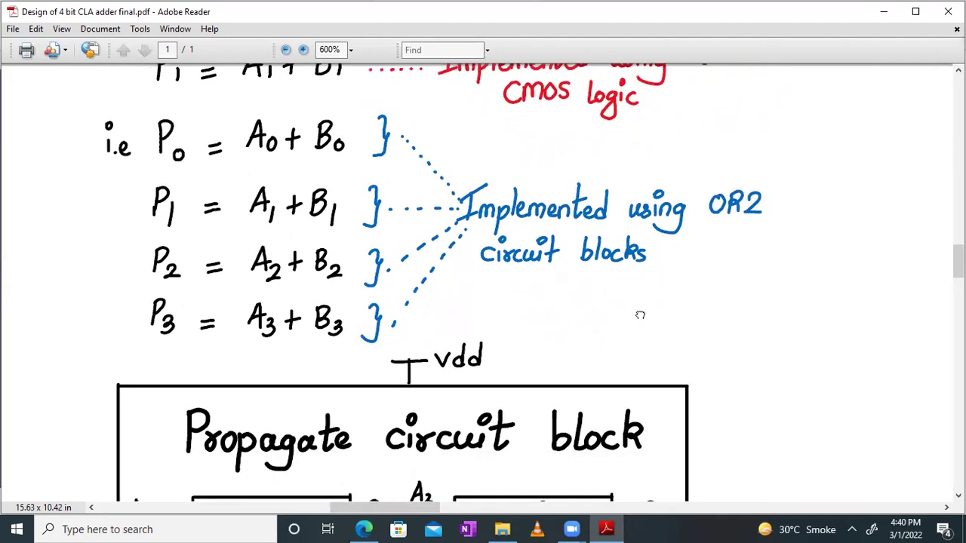
Examine the propagate circuit block diagram with its four OR circuits in the PDF, and switch back to Custom Compiler.
{"action": "left_click_drag", "start_coordinate": [705, 366], "coordinate": [701, 245]}
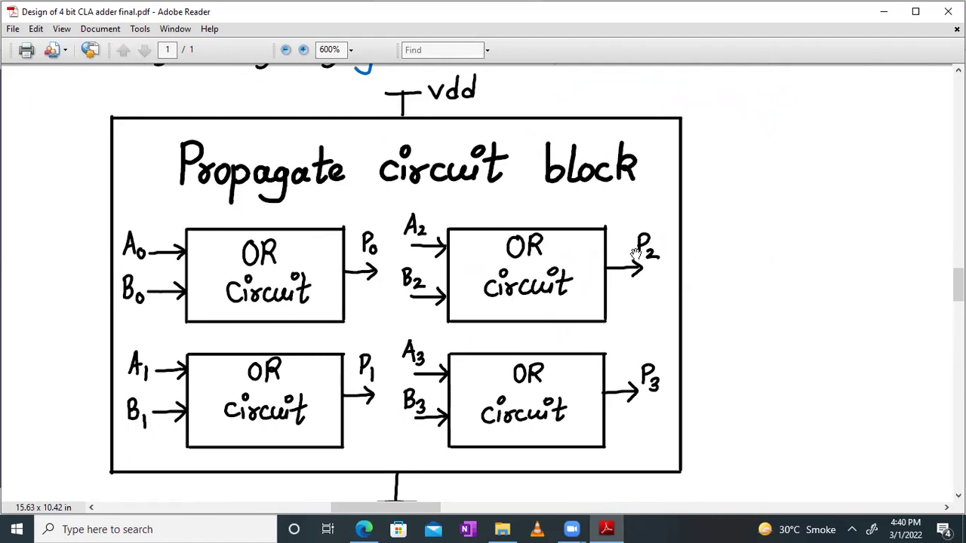
{"action": "mouse_move", "coordinate": [669, 228]}
{"action": "left_mouse_down"}
{"action": "mouse_move", "coordinate": [674, 183]}
{"action": "mouse_move", "coordinate": [673, 224]}
{"action": "left_mouse_up"}
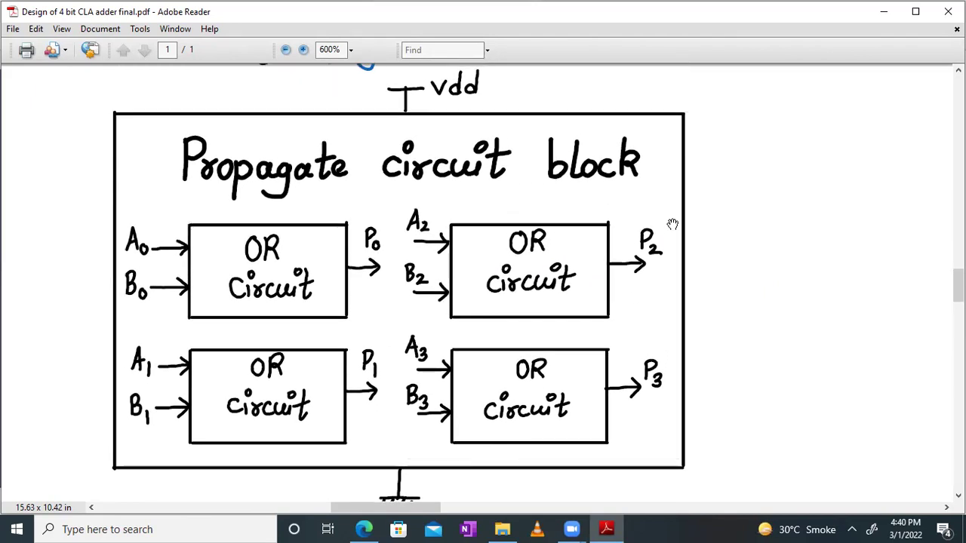
{"action": "left_click", "coordinate": [882, 13]}
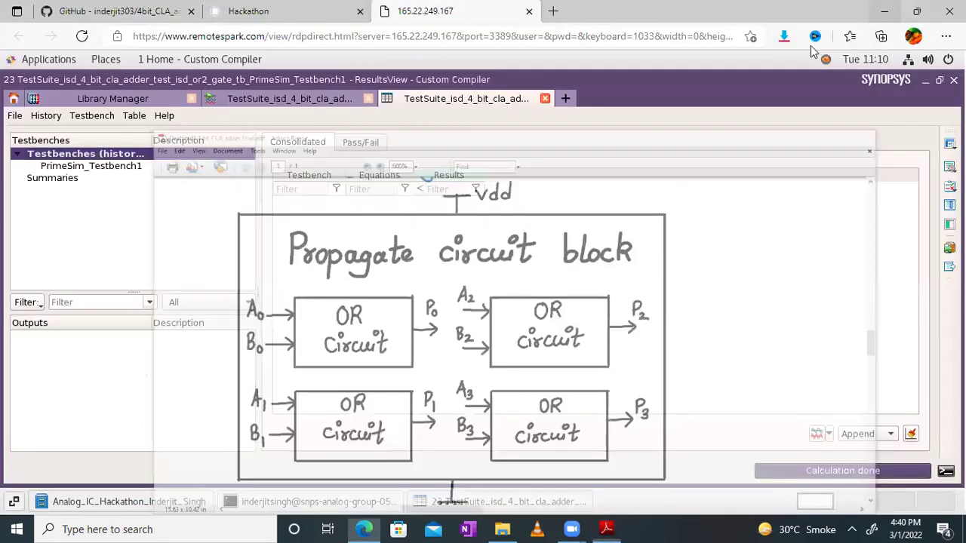
Close the simulation results and the isd_or2_gate_tb test suite, returning to the Library Manager.
{"action": "left_click", "coordinate": [545, 100]}
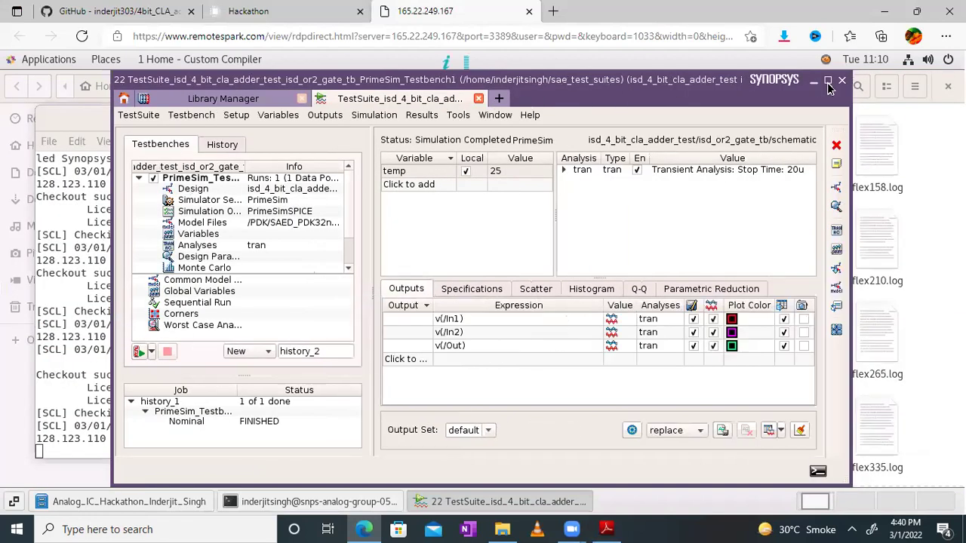
{"action": "left_click", "coordinate": [827, 81]}
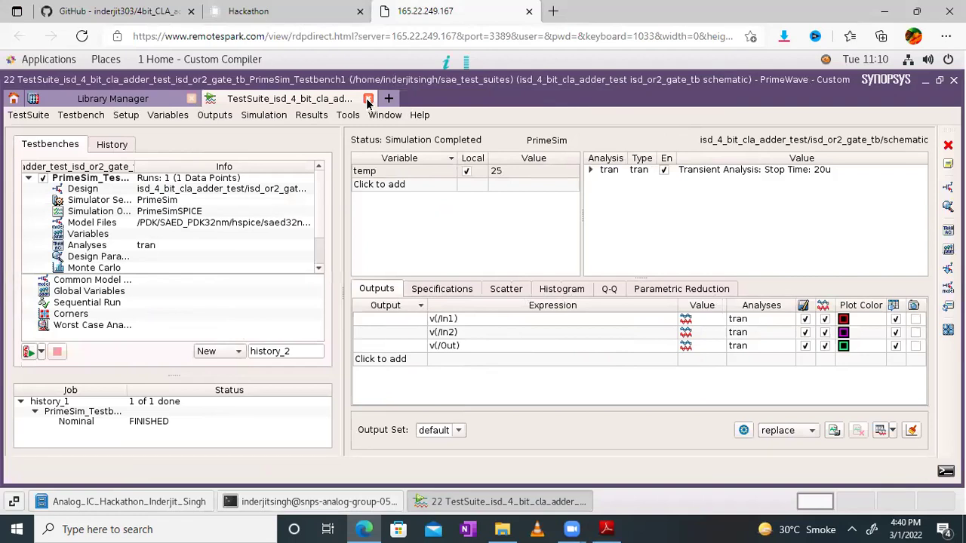
{"action": "left_click", "coordinate": [367, 99]}
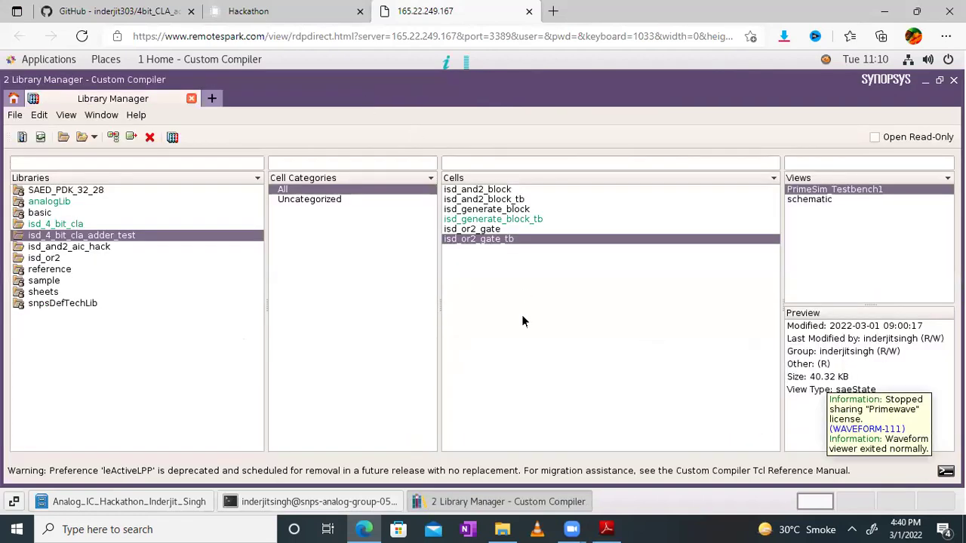
{"action": "left_click", "coordinate": [523, 320]}
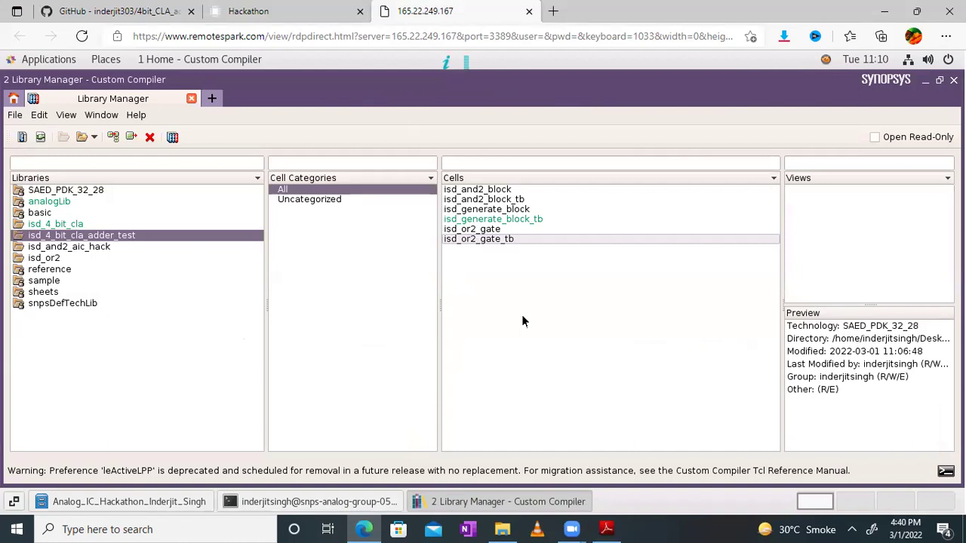
Copy the isd_propagate_block cell from the isd_4_bit_cla library into isd_4_bit_cla_adder_test.
{"action": "left_click", "coordinate": [78, 223]}
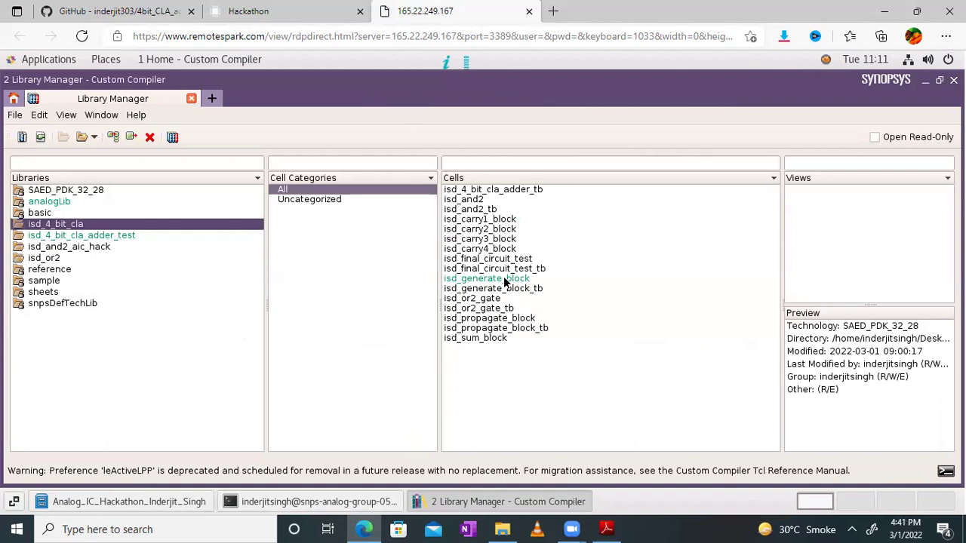
{"action": "right_click", "coordinate": [521, 319]}
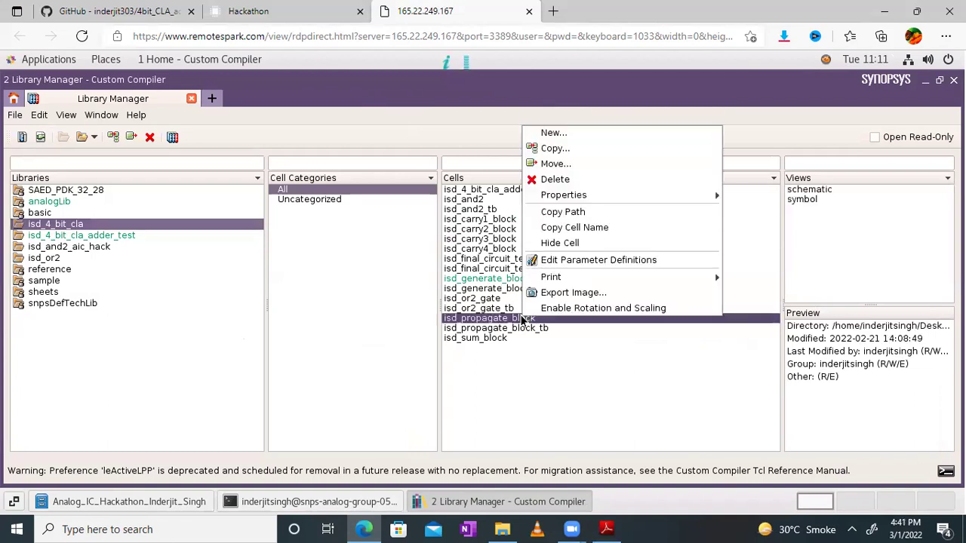
{"action": "left_click", "coordinate": [556, 149]}
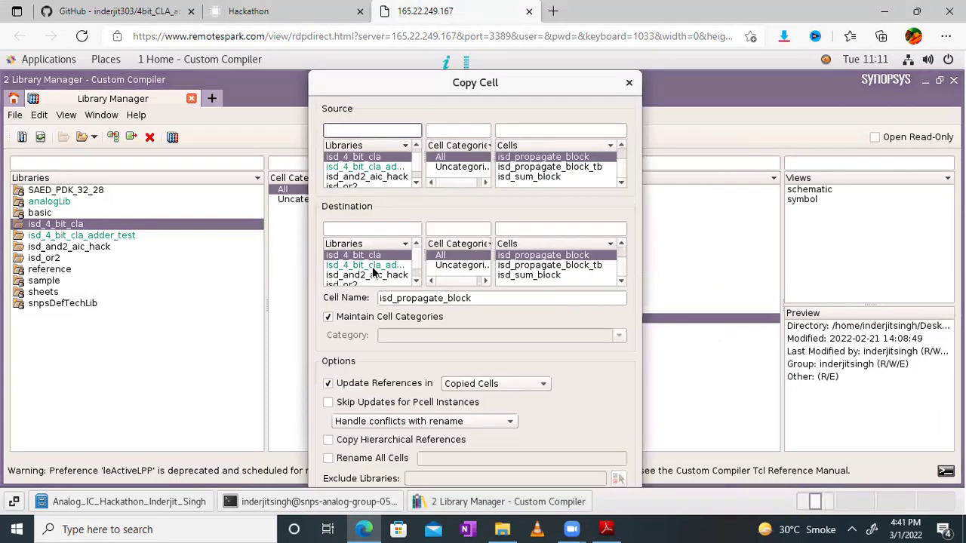
{"action": "left_click", "coordinate": [370, 265]}
{"action": "key", "text": "Return"}
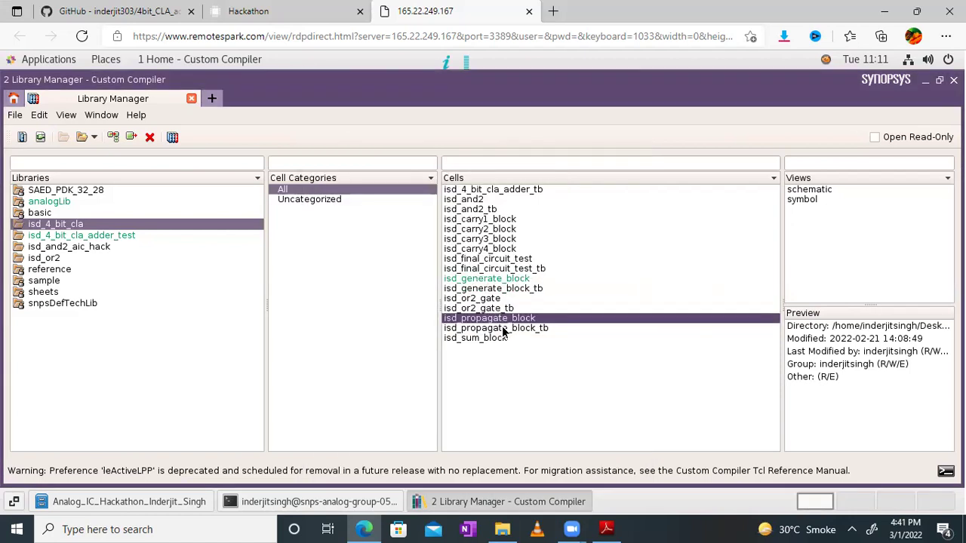
Copy the isd_propagate_block_tb cell from isd_4_bit_cla into the isd_4_bit_cla_adder_test library.
{"action": "right_click", "coordinate": [503, 329]}
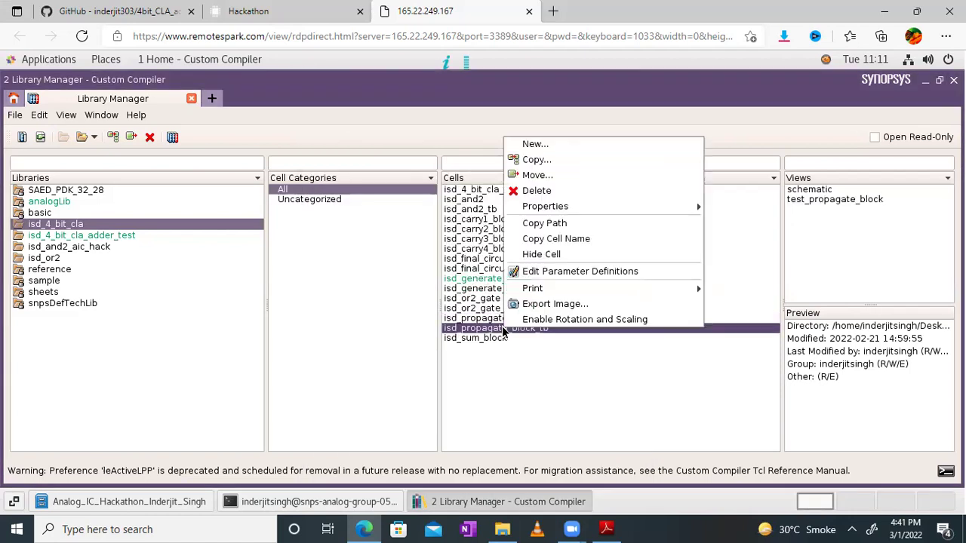
{"action": "left_click", "coordinate": [537, 160]}
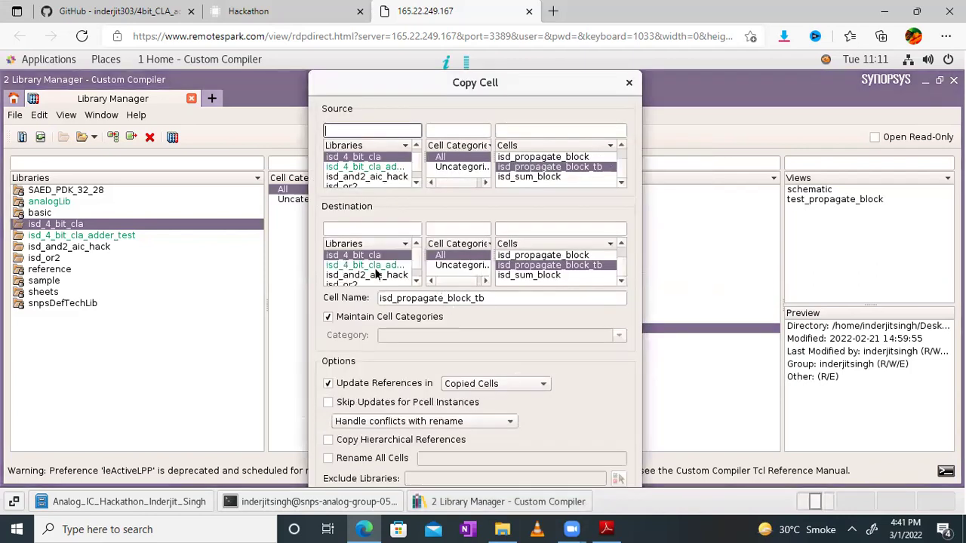
{"action": "left_click", "coordinate": [370, 265]}
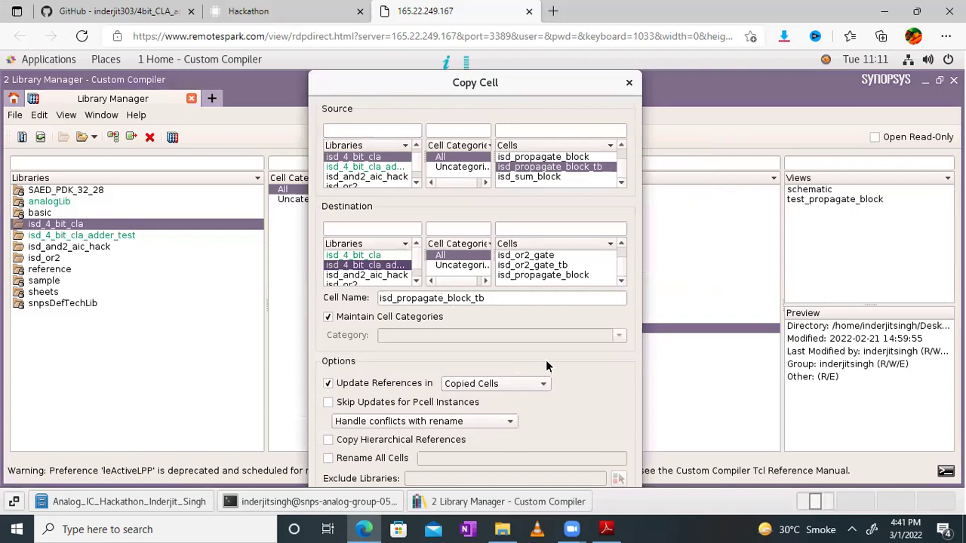
{"action": "key", "text": "Return"}
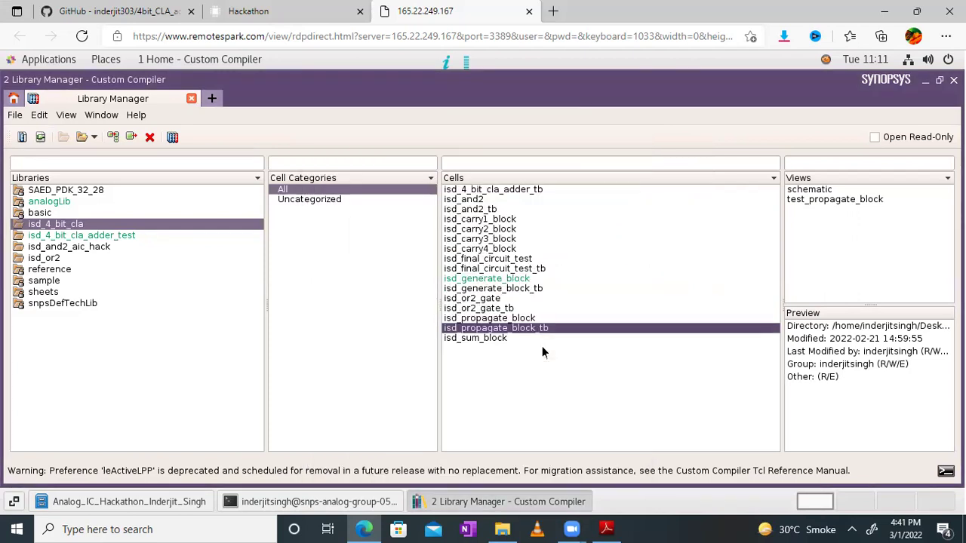
Open the isd_propagate_block schematic from isd_4_bit_cla_adder_test and compare it with the block diagram in the design PDF.
{"action": "left_click", "coordinate": [83, 235]}
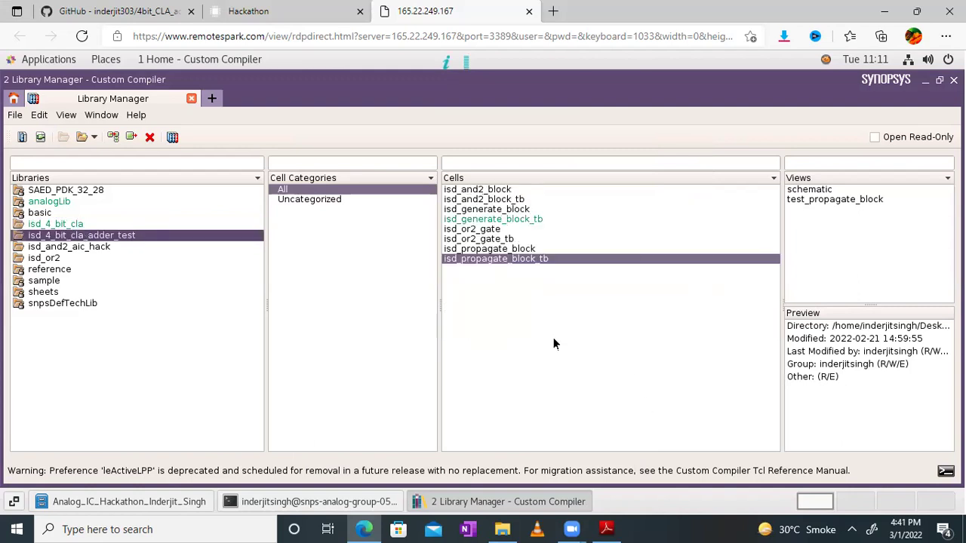
{"action": "left_click", "coordinate": [518, 250]}
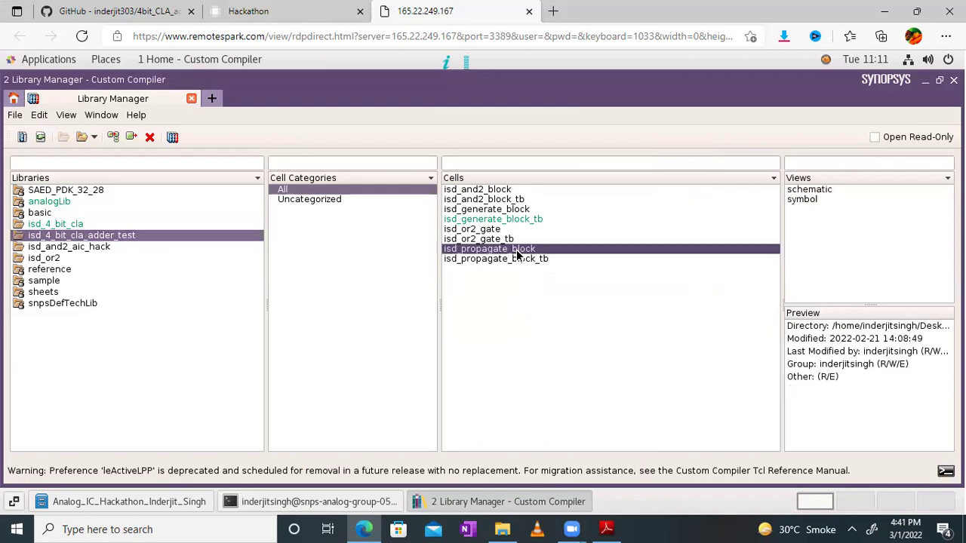
{"action": "left_click", "coordinate": [806, 190]}
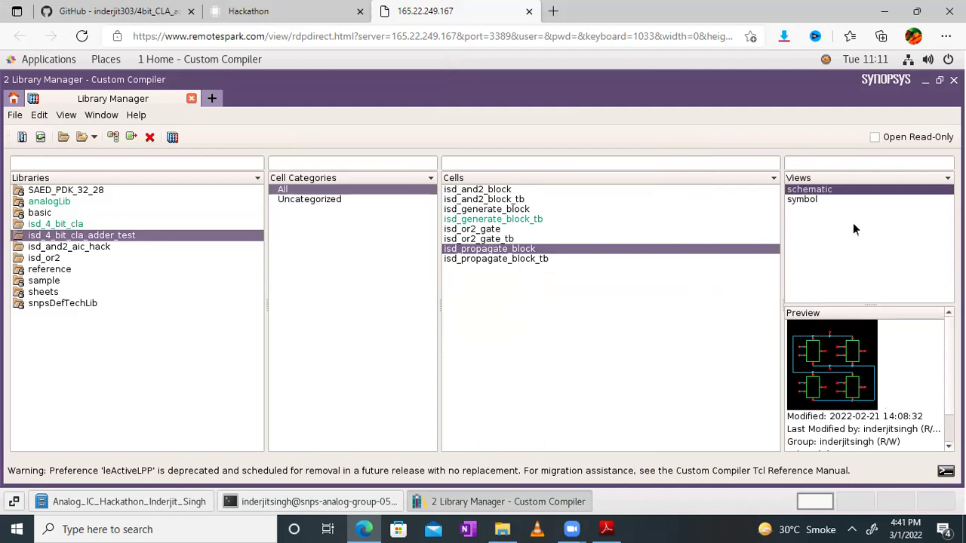
{"action": "double_click", "coordinate": [812, 194]}
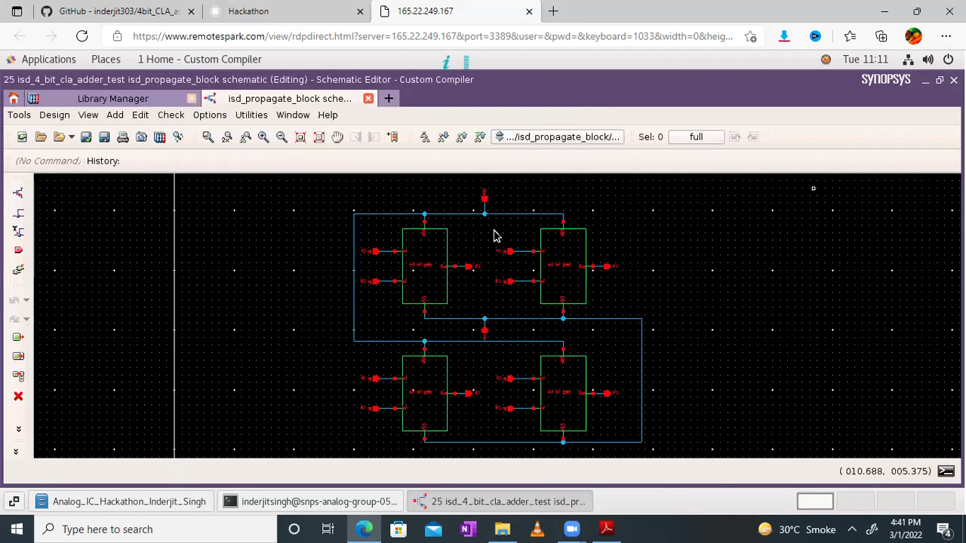
{"action": "left_click", "coordinate": [606, 529]}
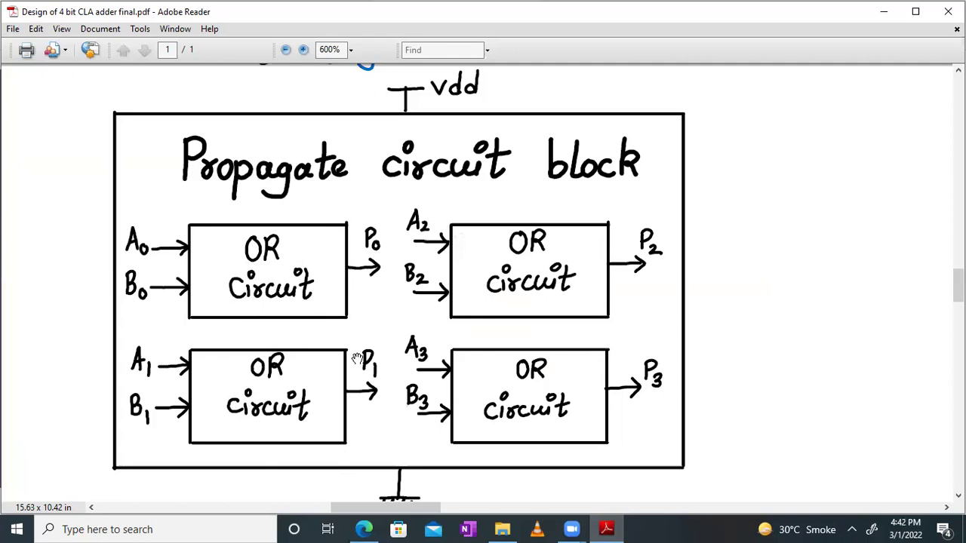
{"action": "left_click", "coordinate": [883, 12]}
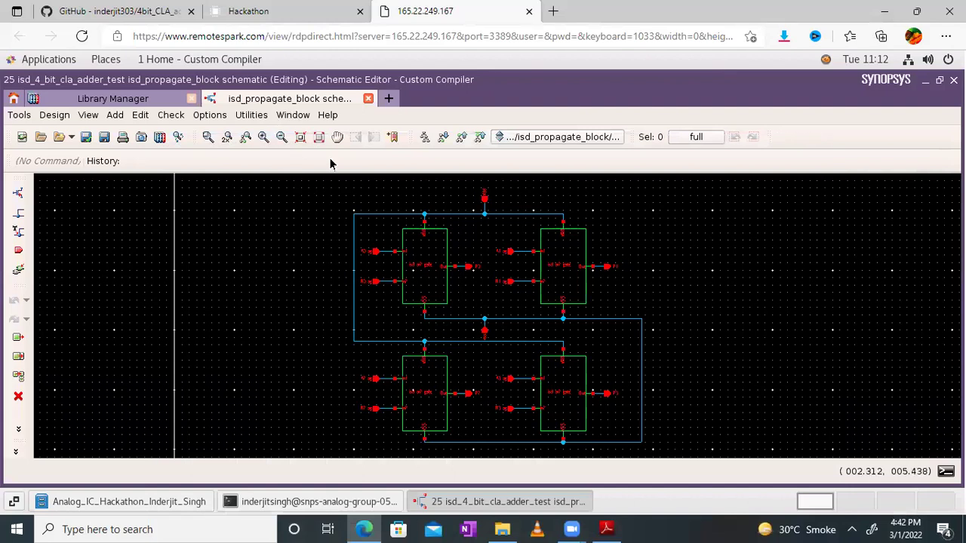
Show the isd_propagate_block schematic full screen and fit the view to its four OR2 gates.
{"action": "left_click", "coordinate": [294, 115]}
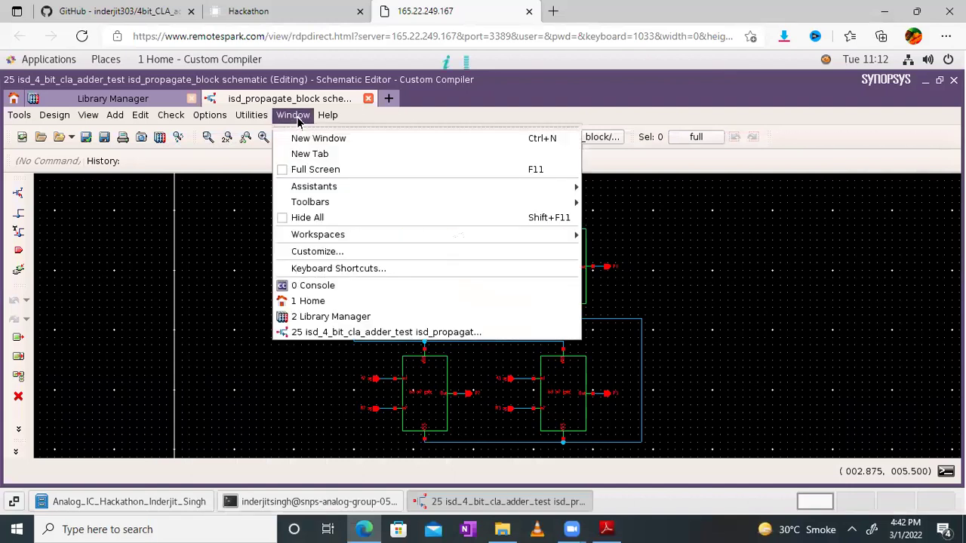
{"action": "left_click", "coordinate": [313, 170]}
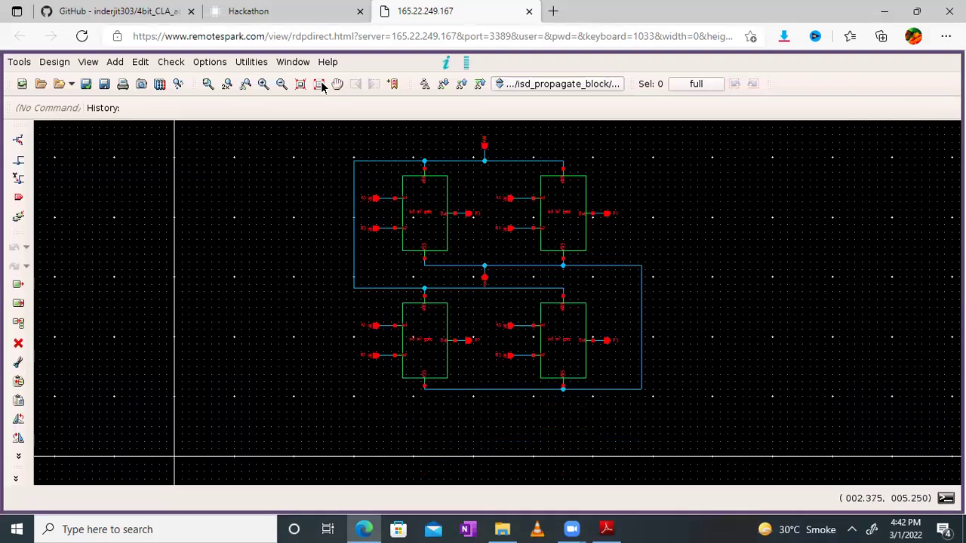
{"action": "left_click", "coordinate": [319, 83]}
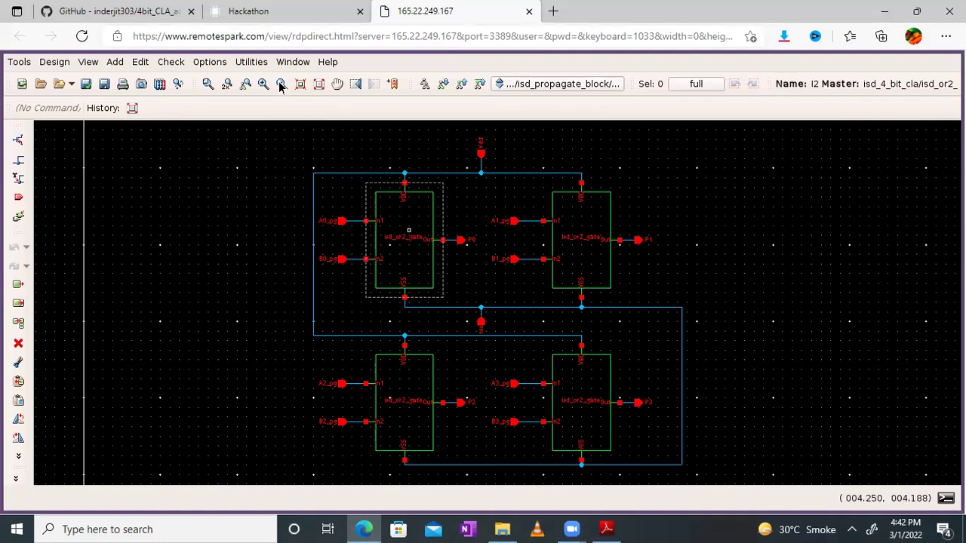
{"action": "left_click", "coordinate": [207, 84]}
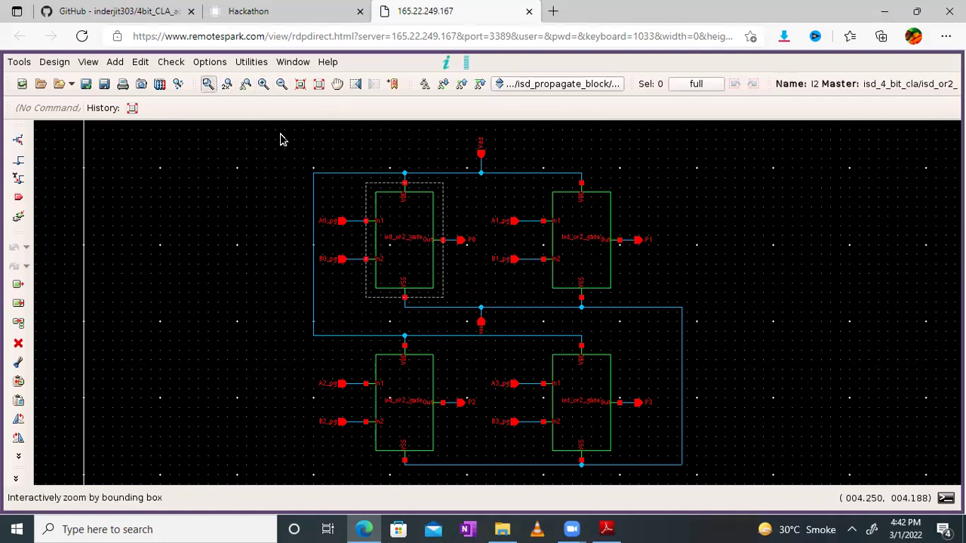
{"action": "left_click", "coordinate": [292, 137]}
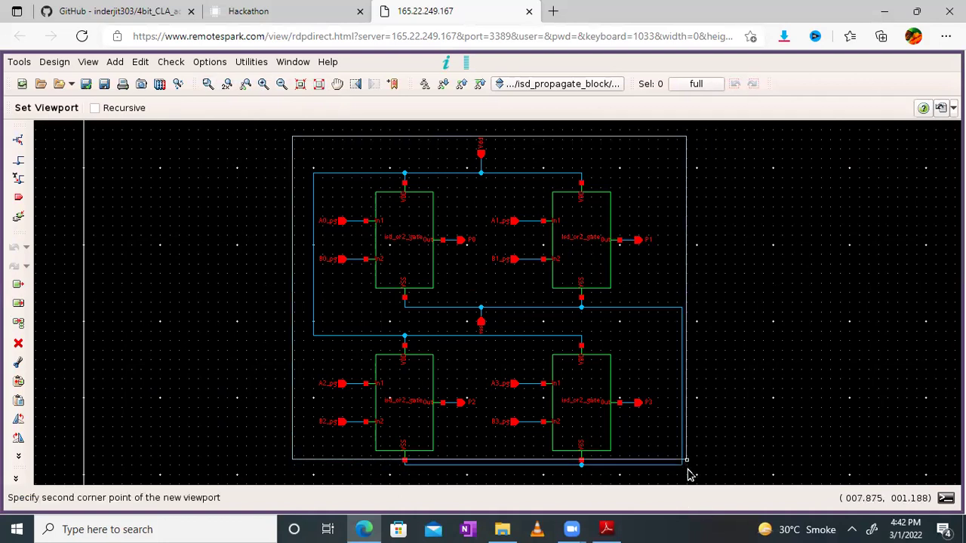
{"action": "left_click", "coordinate": [688, 474]}
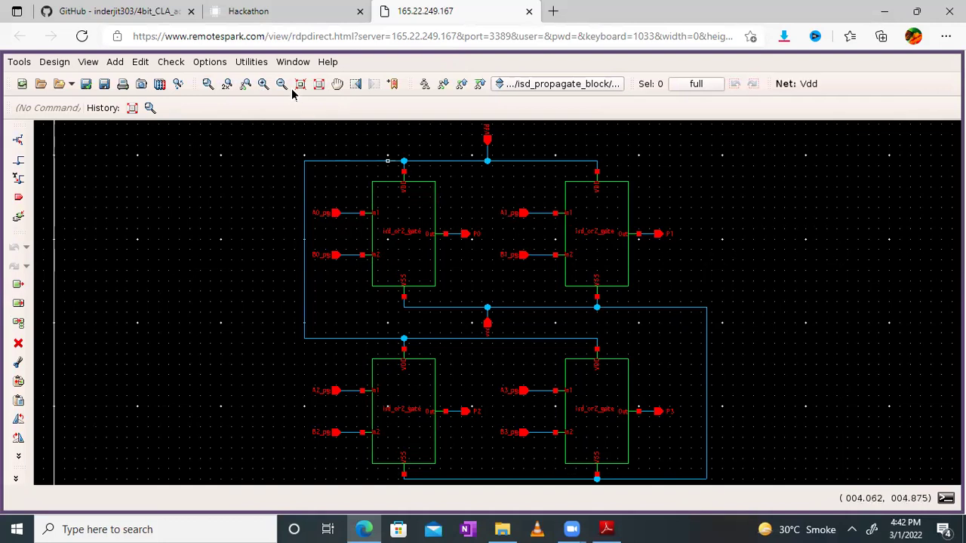
Examine the four isd_or2_gate instances up close, checking their A and B inputs, P0 to P3 outputs and supply connections.
{"action": "left_click", "coordinate": [262, 84]}
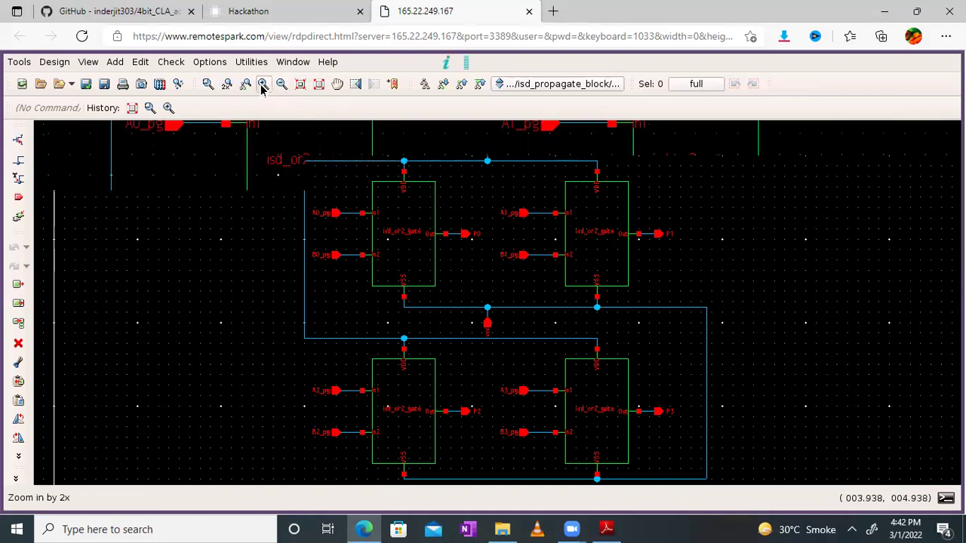
{"action": "left_click", "coordinate": [336, 85]}
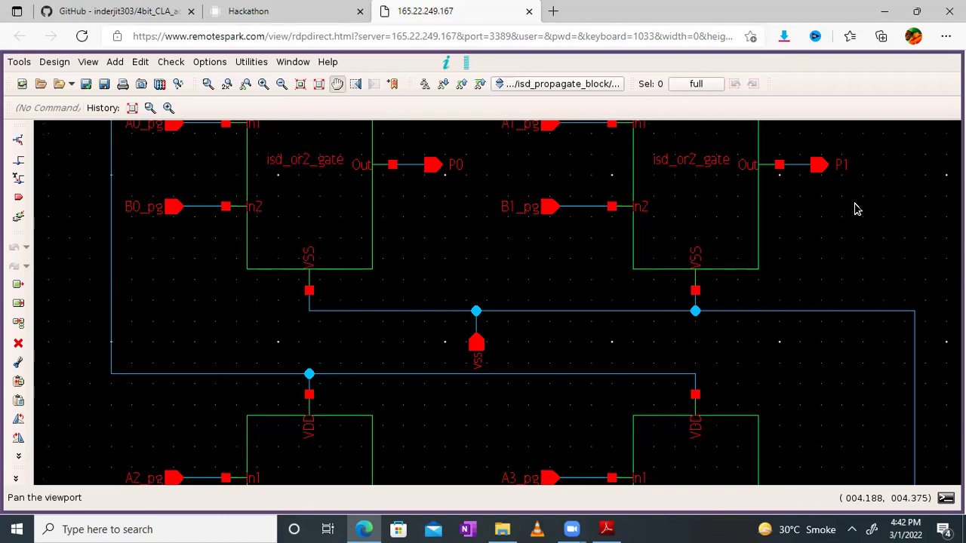
{"action": "scroll", "coordinate": [857, 392], "scroll_direction": "up", "scroll_amount": 3}
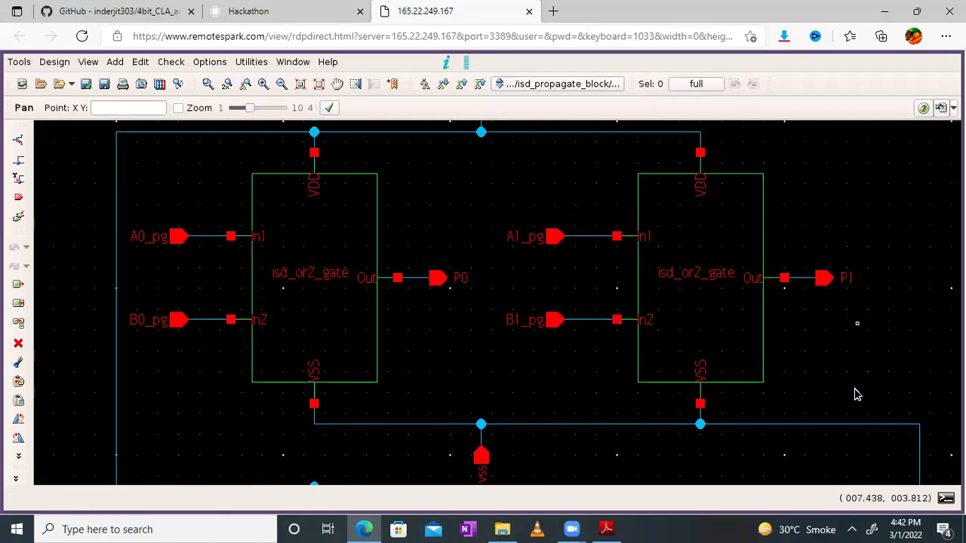
{"action": "scroll", "coordinate": [856, 393], "scroll_direction": "up", "scroll_amount": 1}
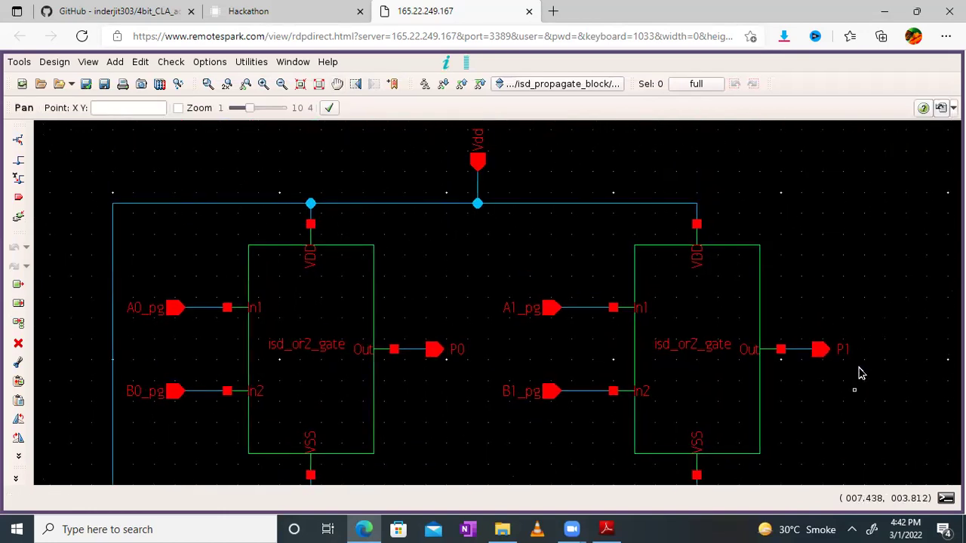
{"action": "scroll", "coordinate": [861, 347], "scroll_direction": "down", "scroll_amount": 2}
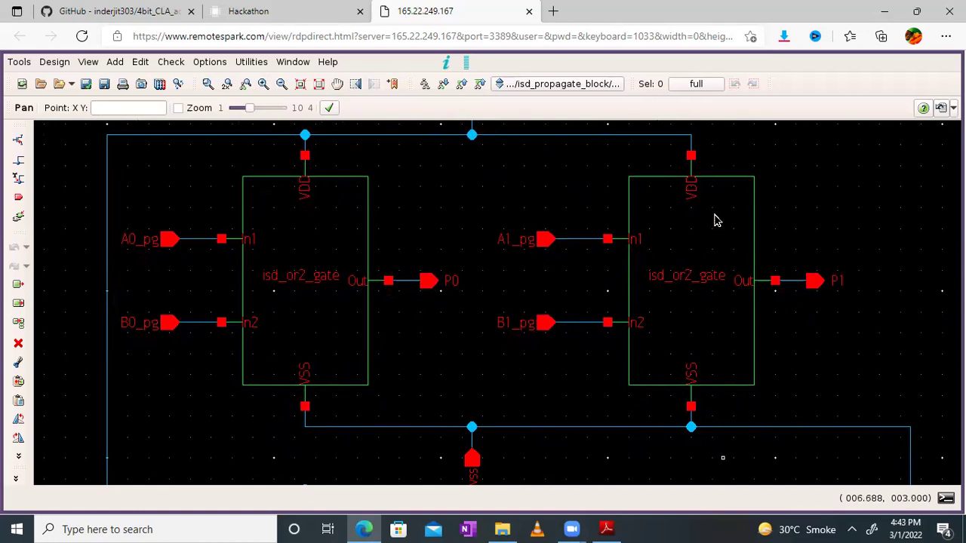
{"action": "scroll", "coordinate": [715, 218], "scroll_direction": "down", "scroll_amount": 3}
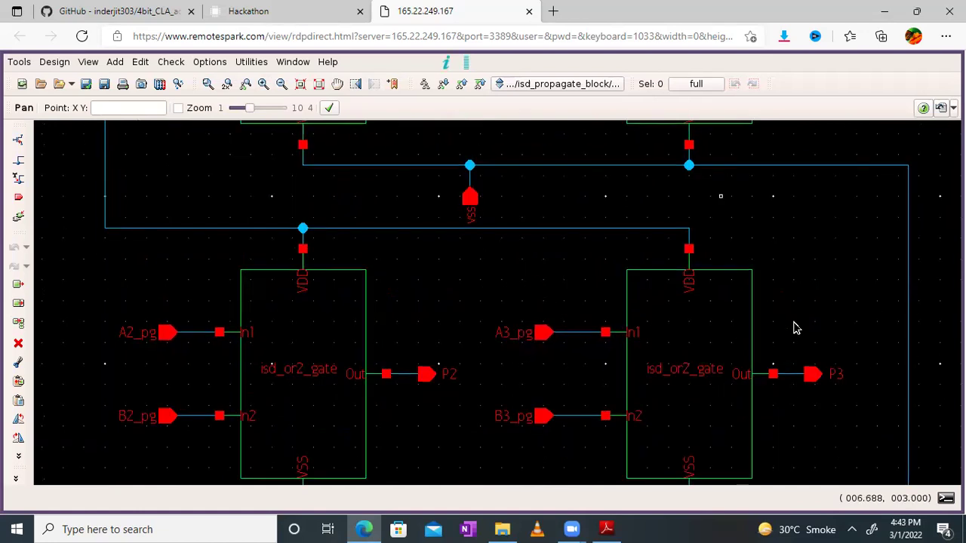
{"action": "scroll", "coordinate": [793, 274], "scroll_direction": "down", "scroll_amount": 1}
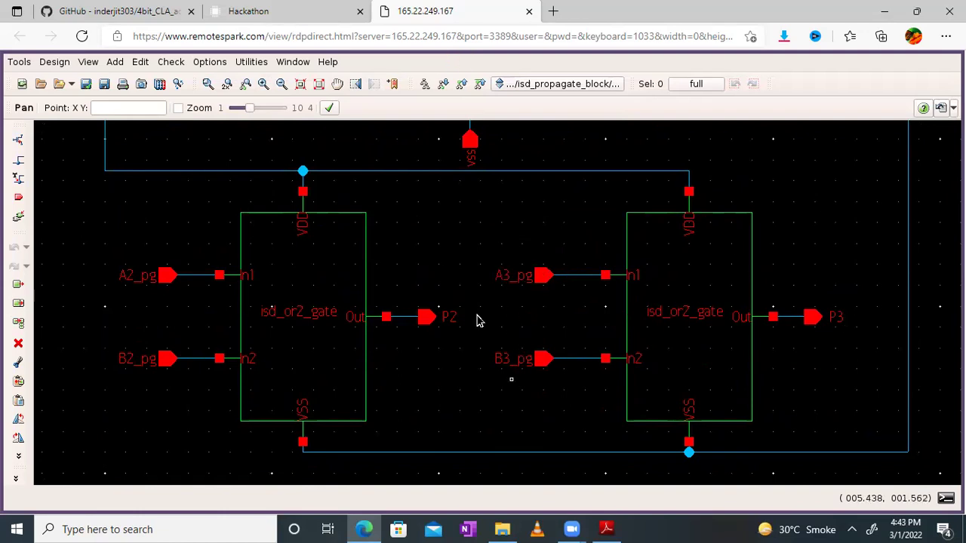
{"action": "left_click_drag", "start_coordinate": [445, 221], "coordinate": [448, 201]}
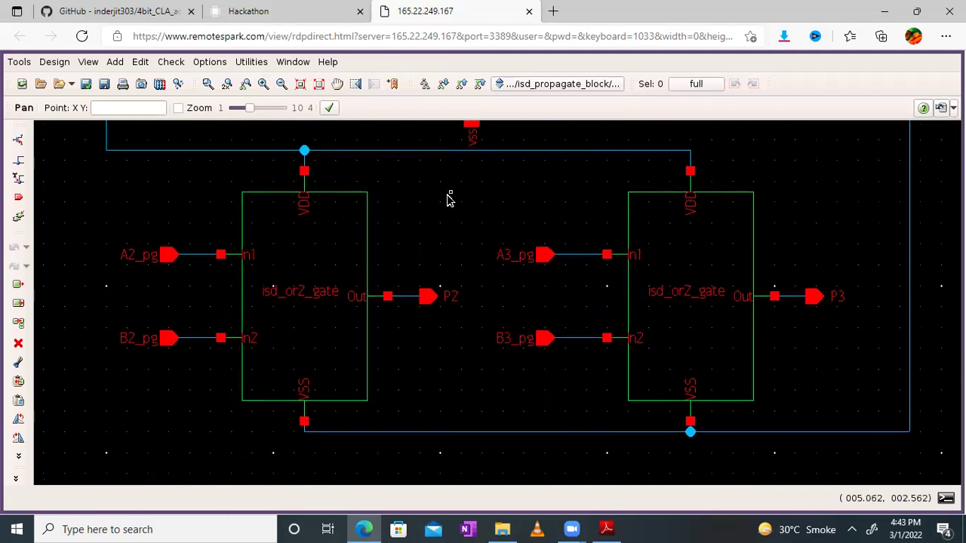
Inspect the VDD and VSS wiring between the four OR2 gates, fit the whole propagate block, and leave full-screen mode.
{"action": "left_click_drag", "start_coordinate": [447, 255], "coordinate": [452, 298]}
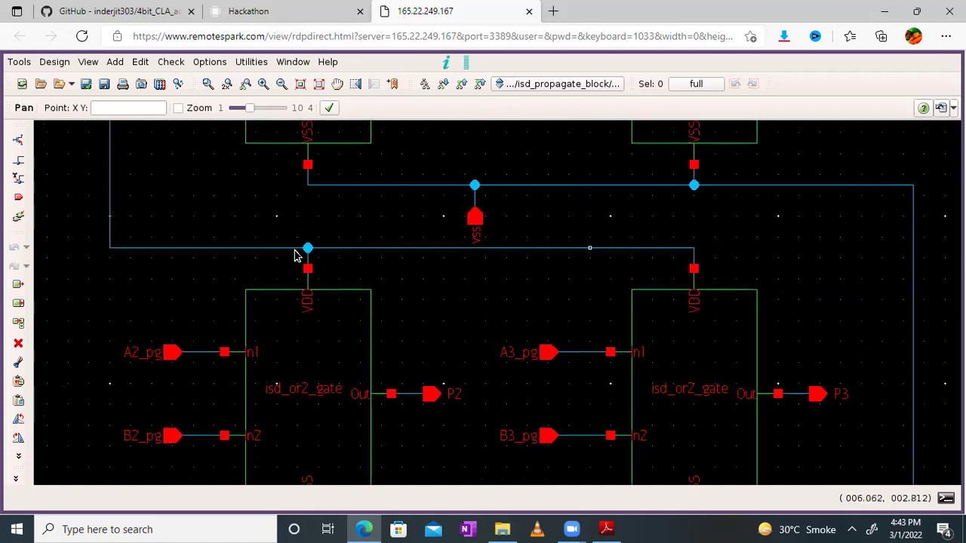
{"action": "left_click_drag", "start_coordinate": [457, 336], "coordinate": [467, 295]}
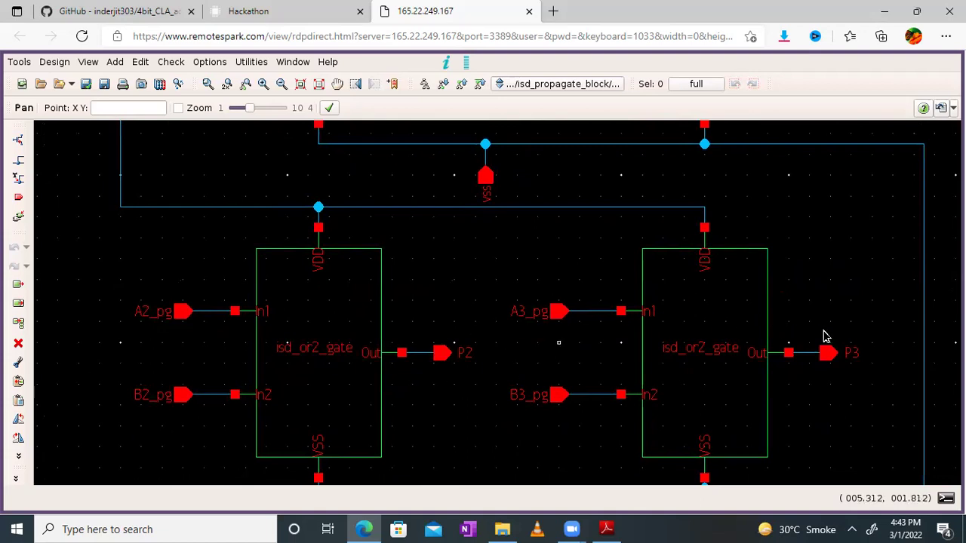
{"action": "left_click_drag", "start_coordinate": [809, 273], "coordinate": [669, 369]}
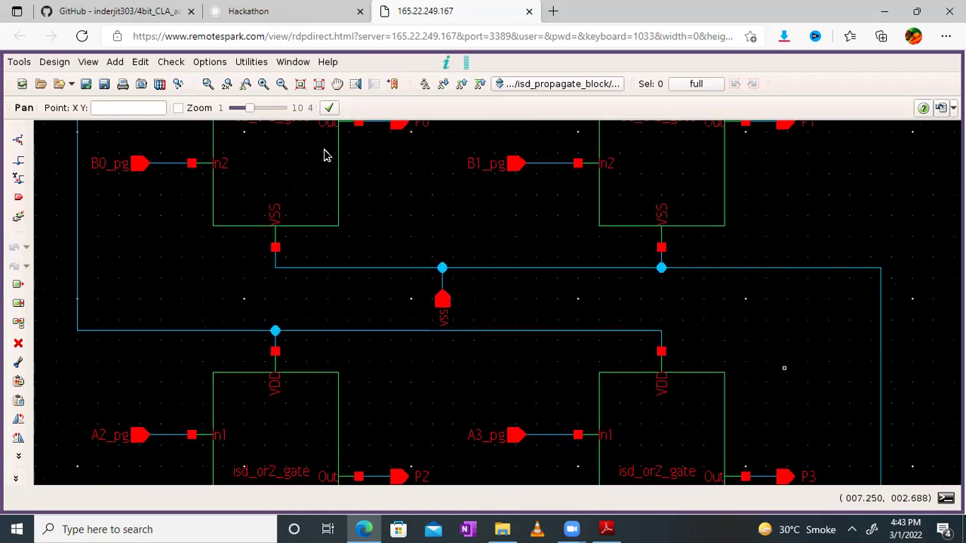
{"action": "left_click", "coordinate": [320, 84]}
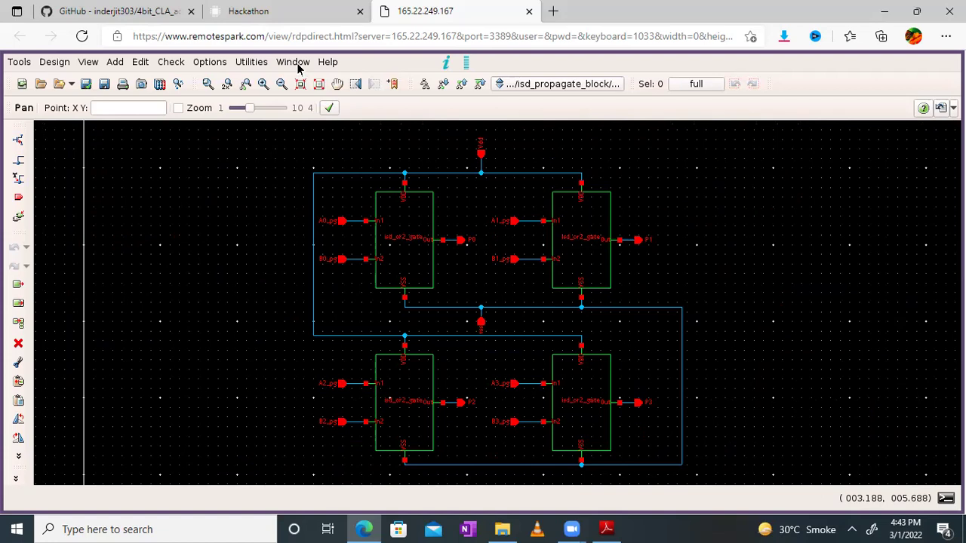
{"action": "left_click", "coordinate": [294, 64]}
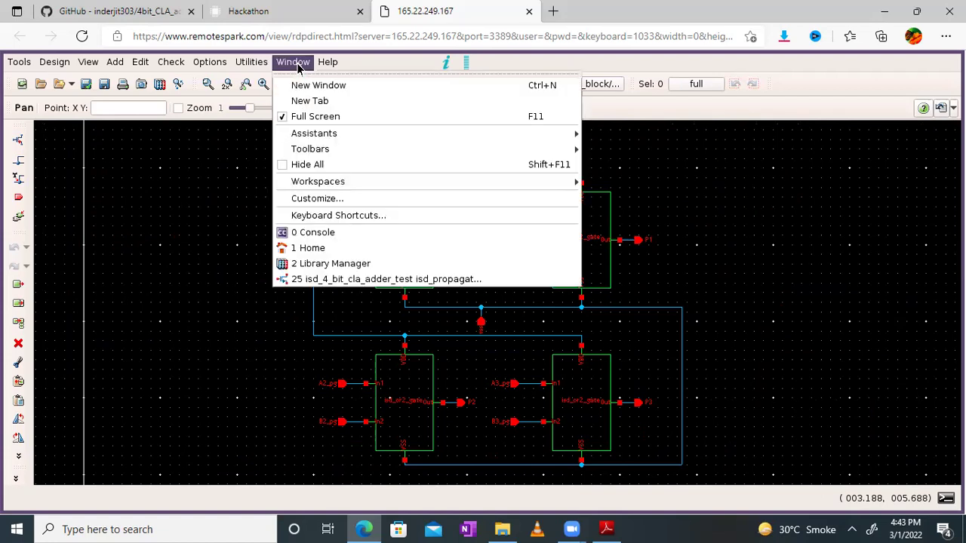
{"action": "left_click", "coordinate": [317, 117]}
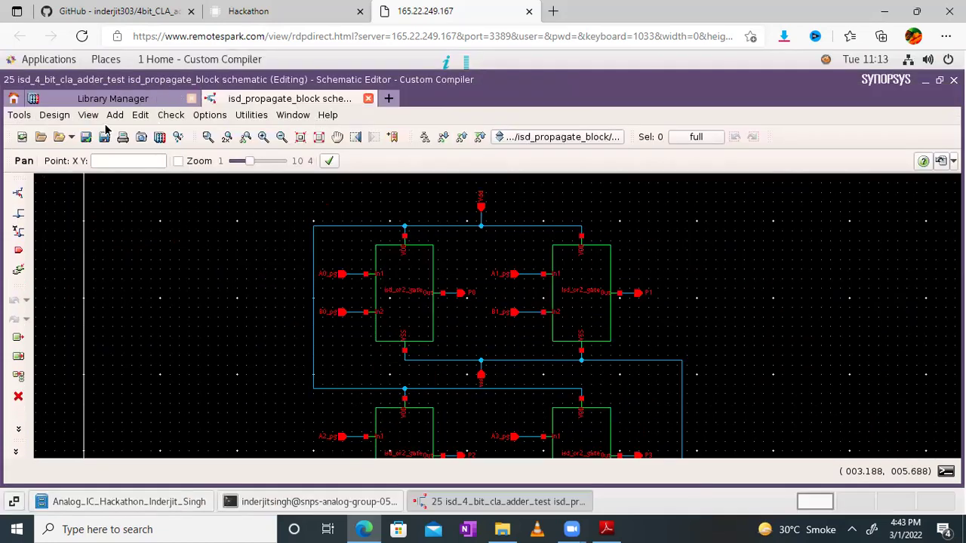
{"action": "left_click", "coordinate": [53, 114]}
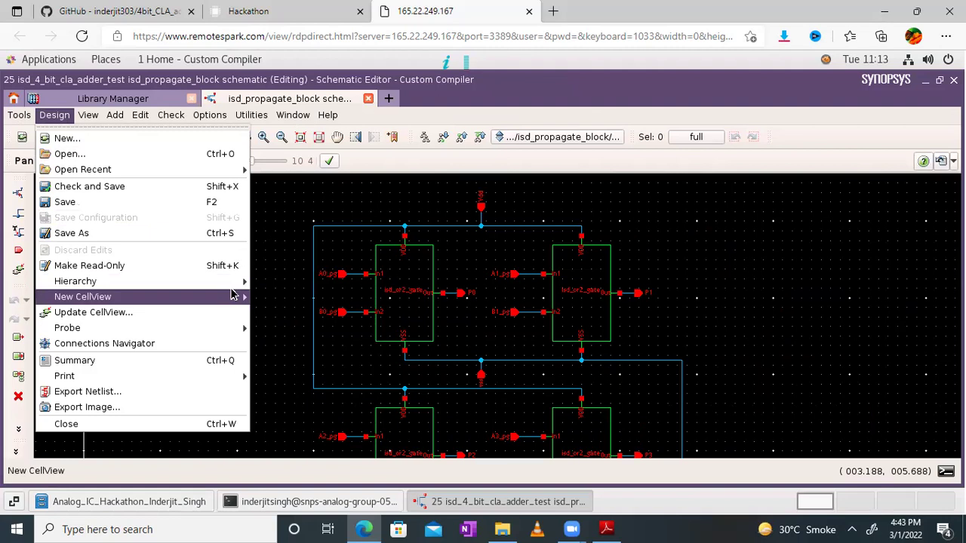
{"action": "mouse_move", "coordinate": [234, 296]}
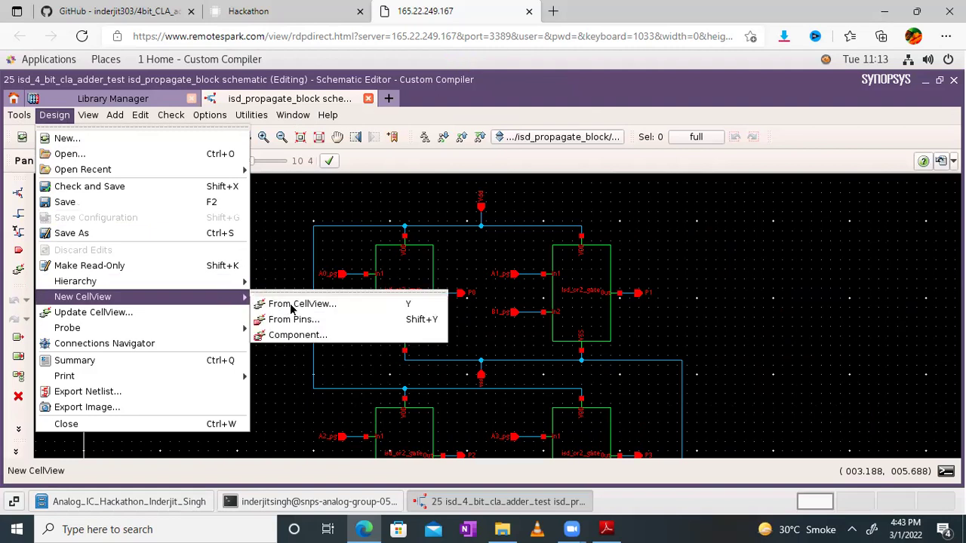
{"action": "left_click", "coordinate": [391, 188]}
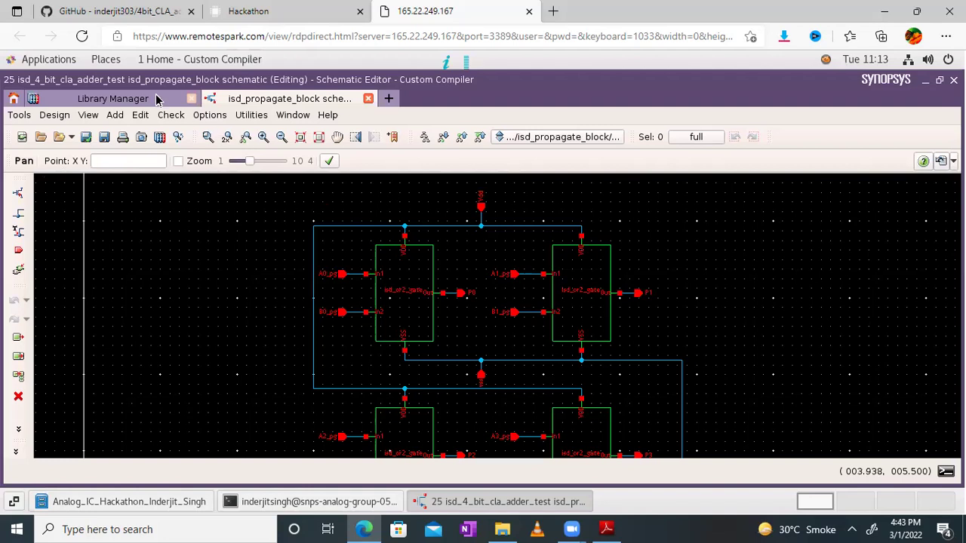
Open the symbol view of isd_propagate_block from the isd_4_bit_cla_adder_test library and save it.
{"action": "left_click", "coordinate": [114, 99]}
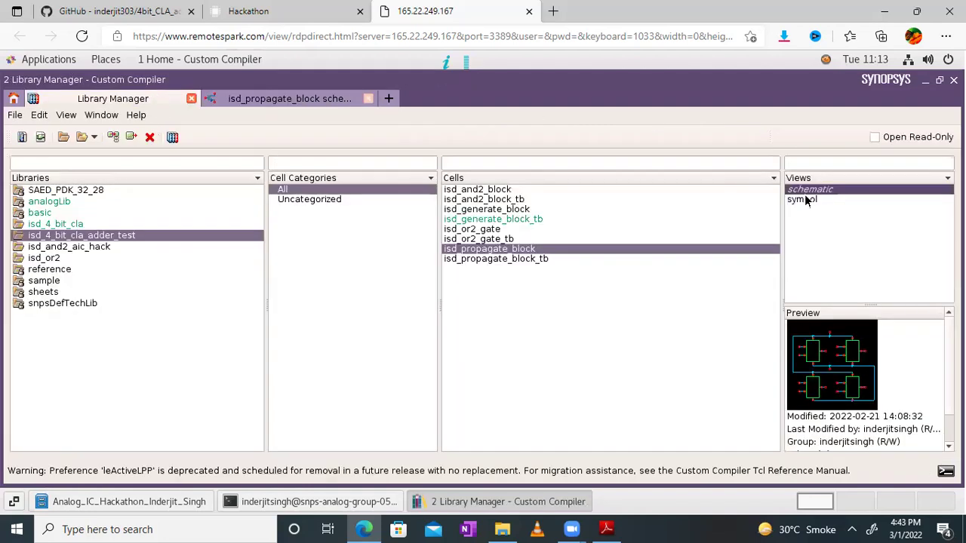
{"action": "left_click", "coordinate": [805, 199]}
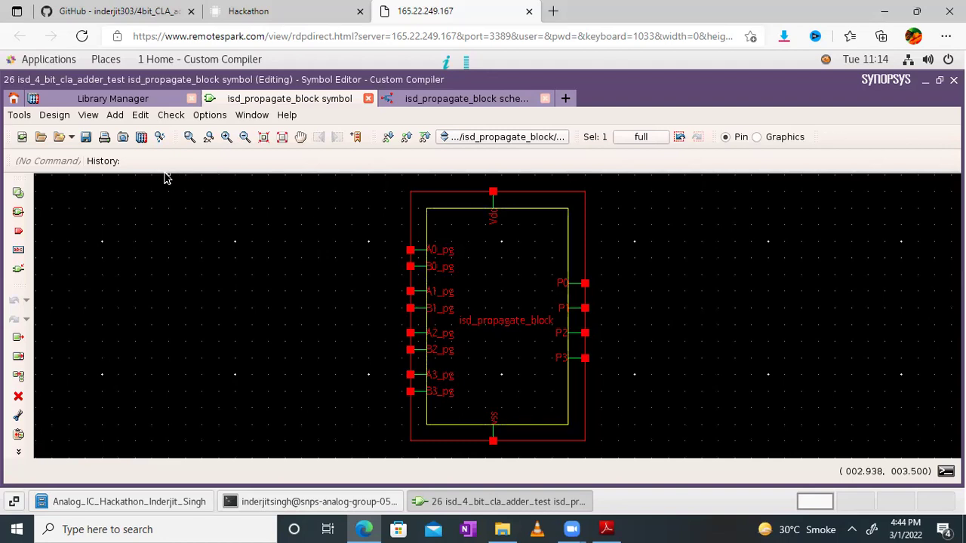
{"action": "left_click", "coordinate": [86, 138]}
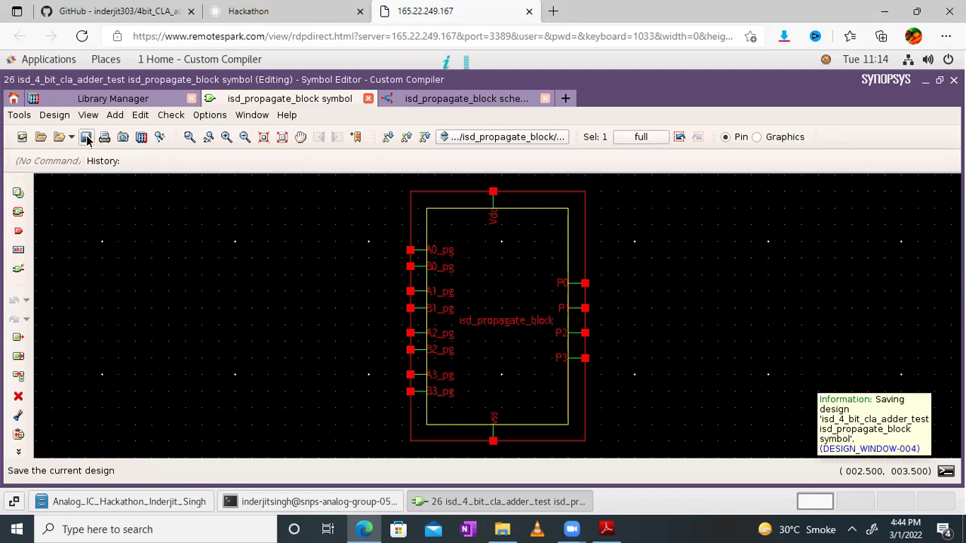
Close the isd_propagate_block symbol and schematic, and select the isd_propagate_block_tb cell in the library.
{"action": "left_click", "coordinate": [369, 99]}
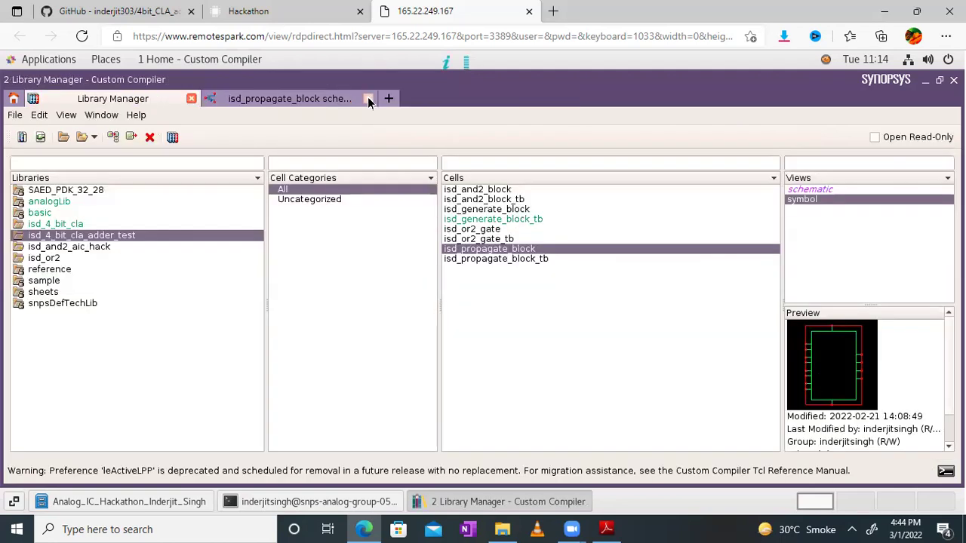
{"action": "left_click", "coordinate": [368, 99]}
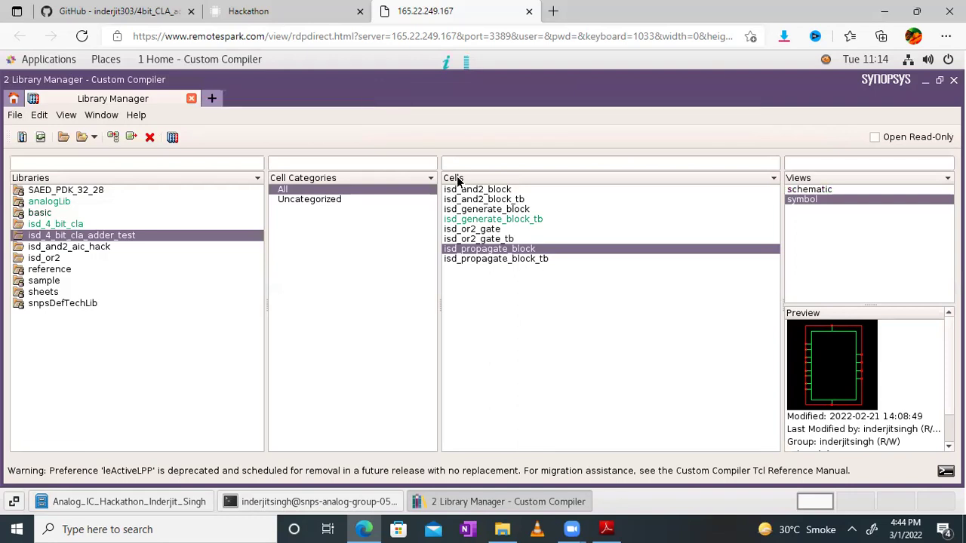
{"action": "left_click", "coordinate": [534, 259]}
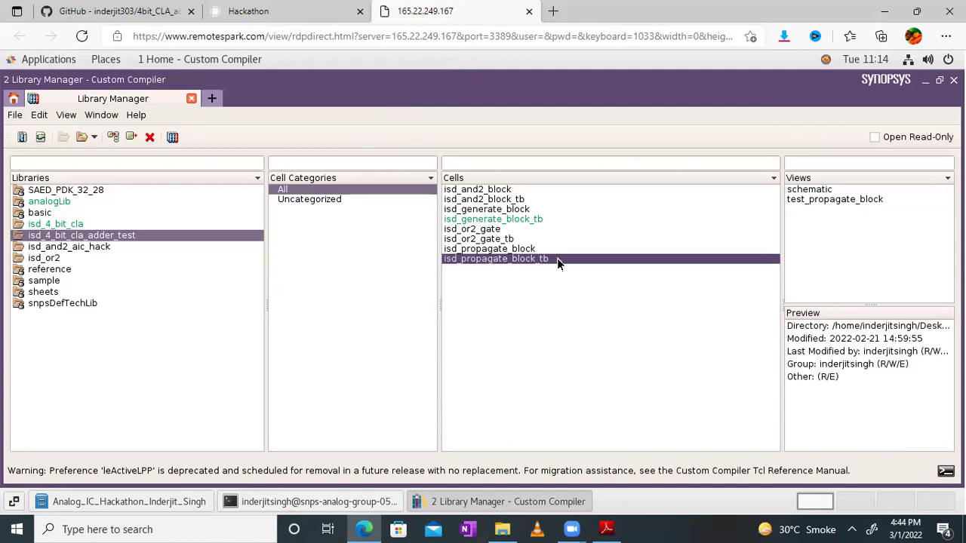
{"action": "right_click", "coordinate": [818, 243]}
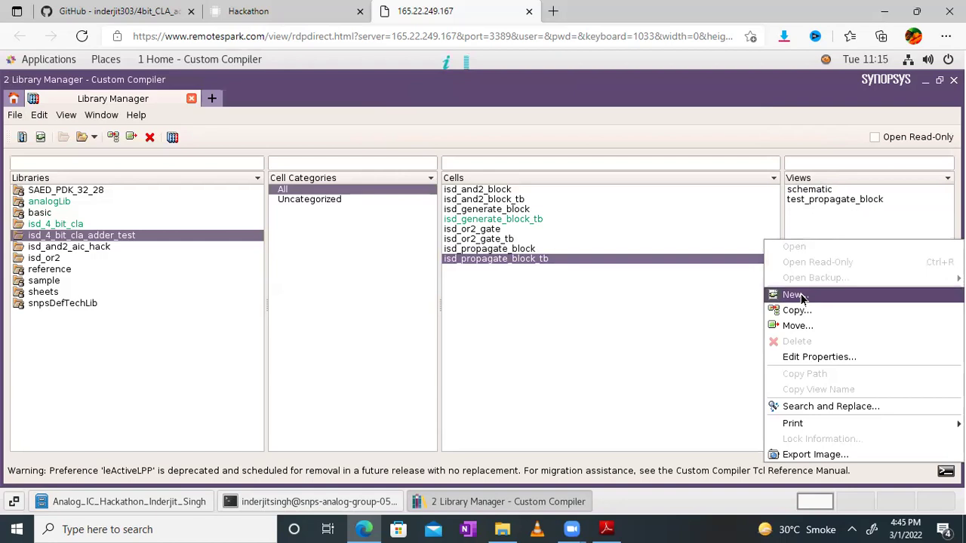
{"action": "left_click", "coordinate": [799, 296]}
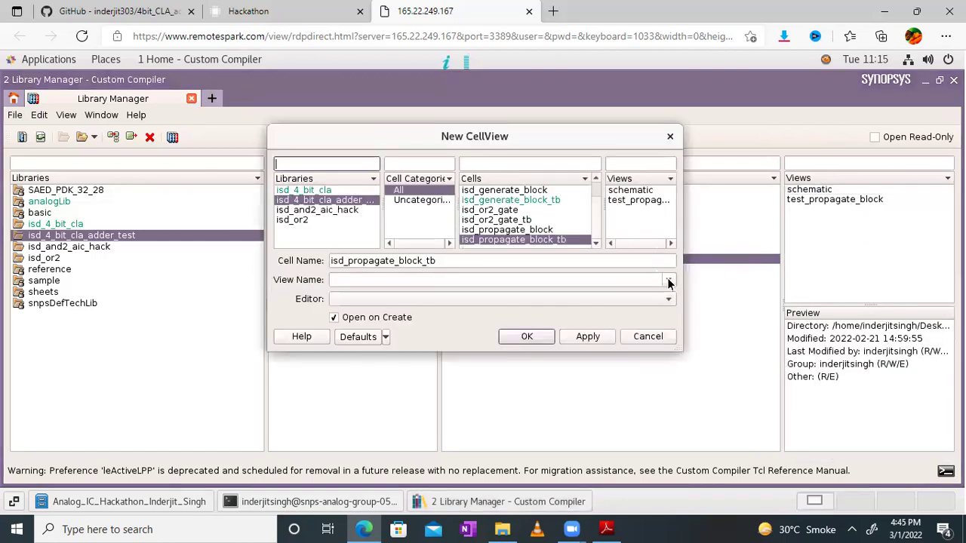
{"action": "left_click", "coordinate": [471, 288]}
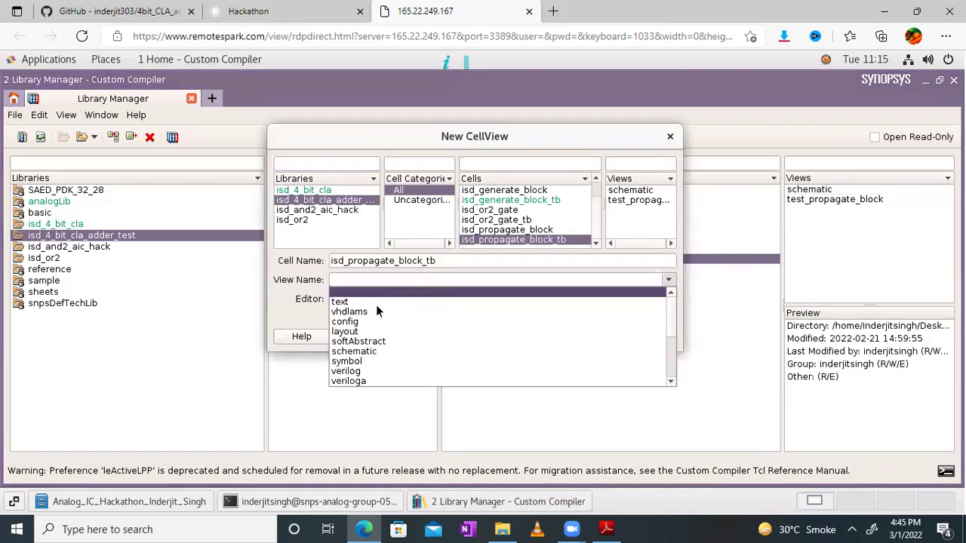
{"action": "left_click", "coordinate": [356, 352]}
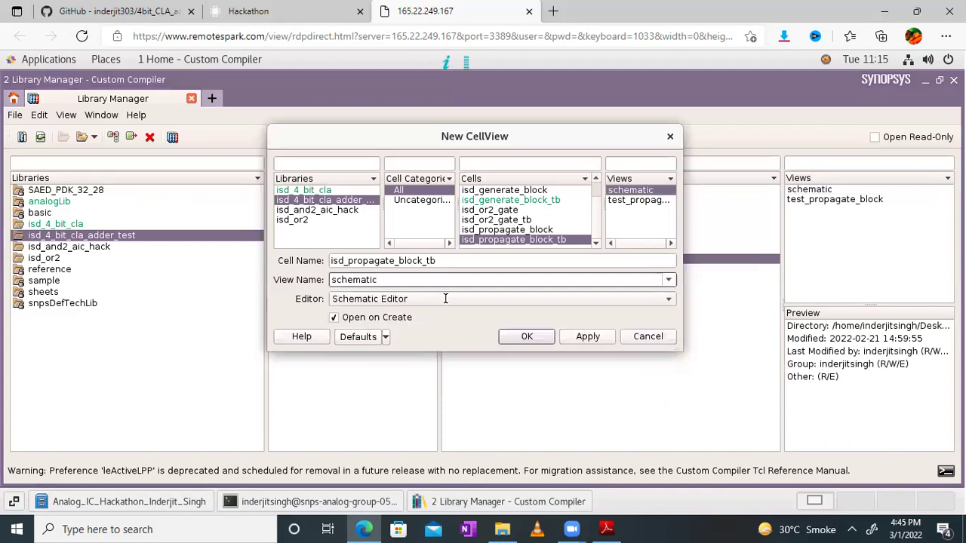
{"action": "left_click", "coordinate": [647, 337]}
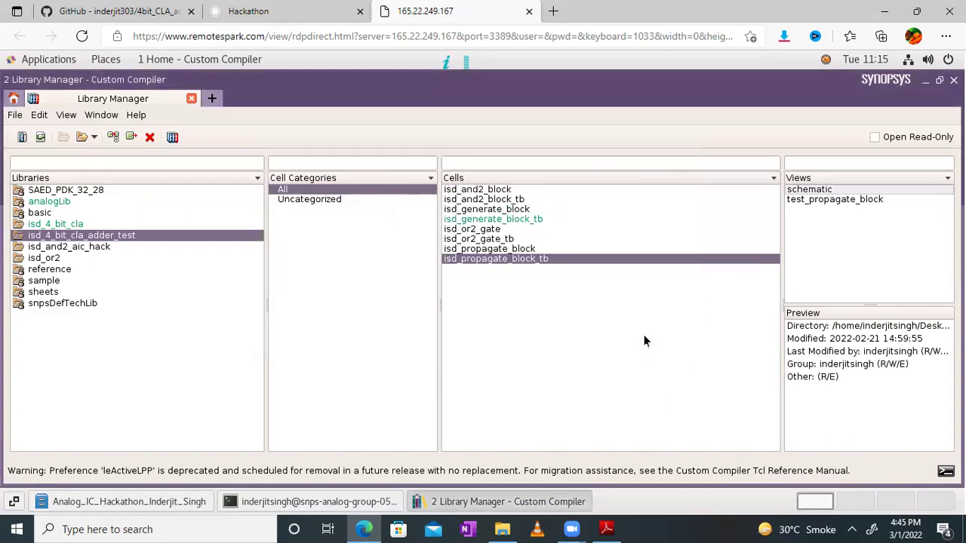
Open the isd_propagate_block_tb schematic and show it full screen, fitted to the design extents.
{"action": "double_click", "coordinate": [809, 189]}
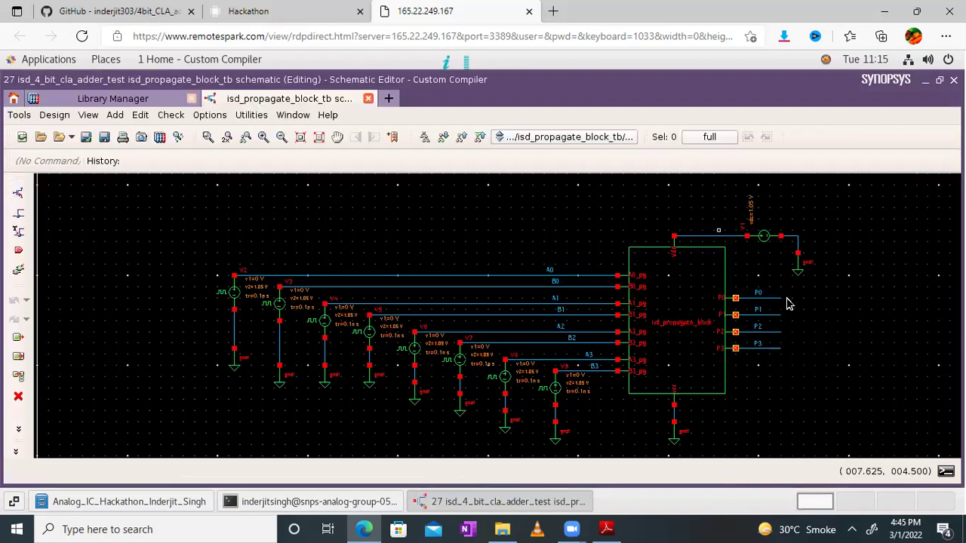
{"action": "left_click", "coordinate": [290, 115]}
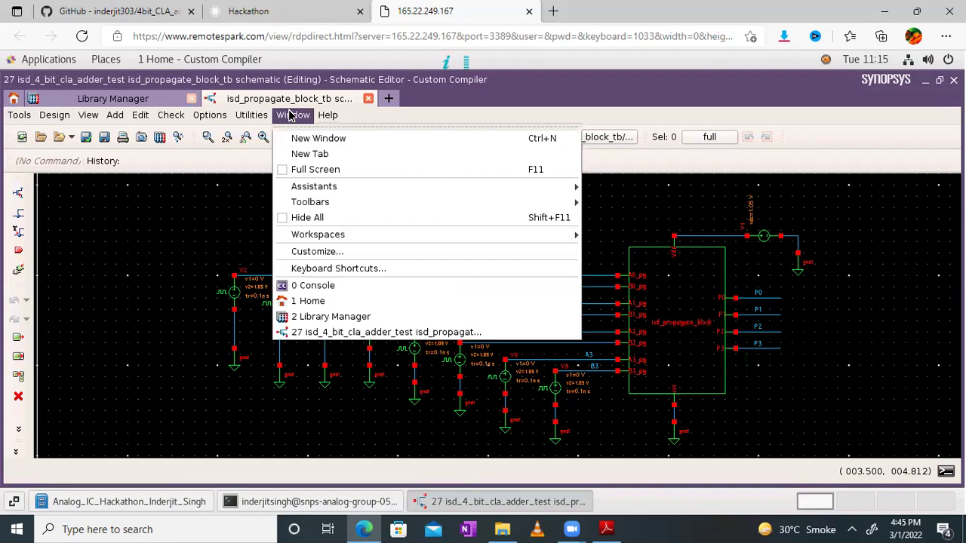
{"action": "left_click", "coordinate": [337, 173]}
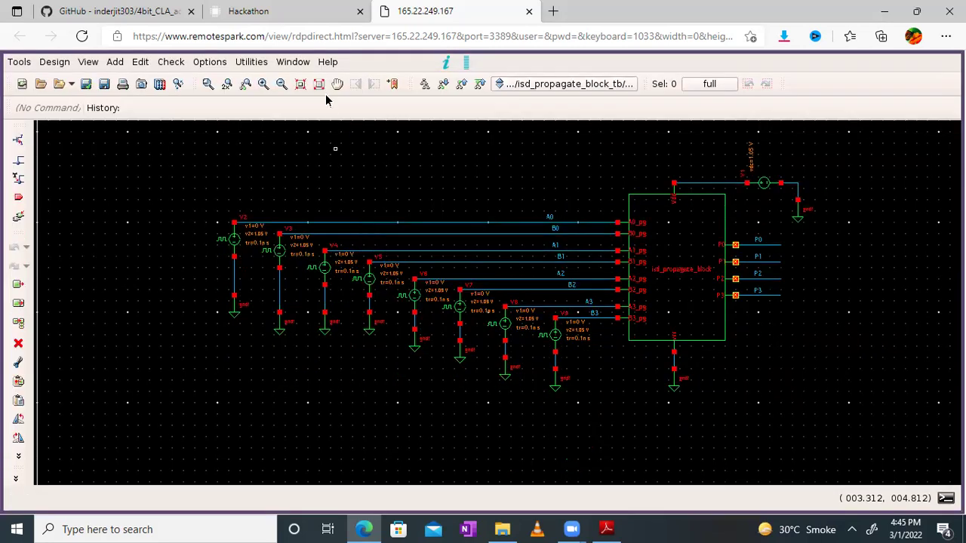
{"action": "left_click", "coordinate": [319, 84]}
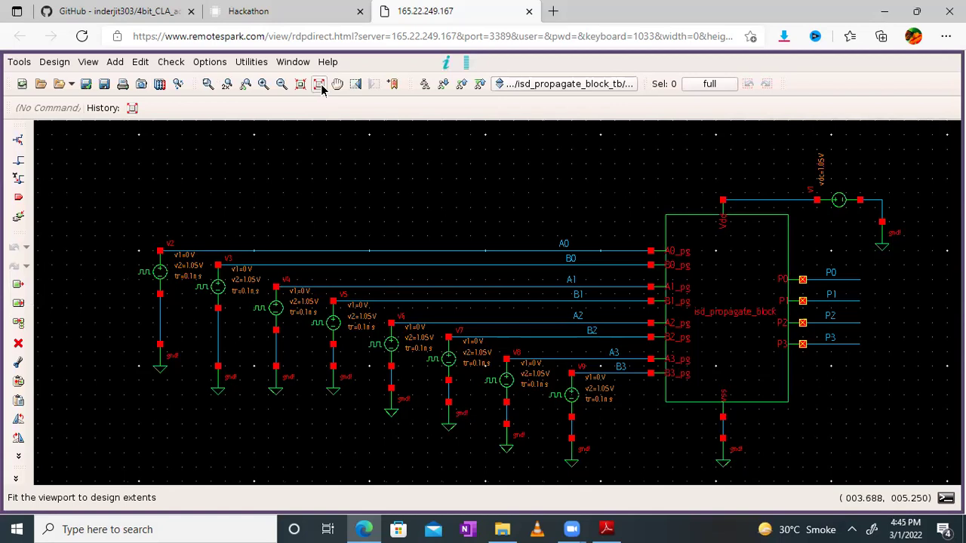
Descend through the isd_propagate_block instance into its P1 OR2 gate to view the transistors, and close the schematic after leaving full screen.
{"action": "double_click", "coordinate": [723, 296]}
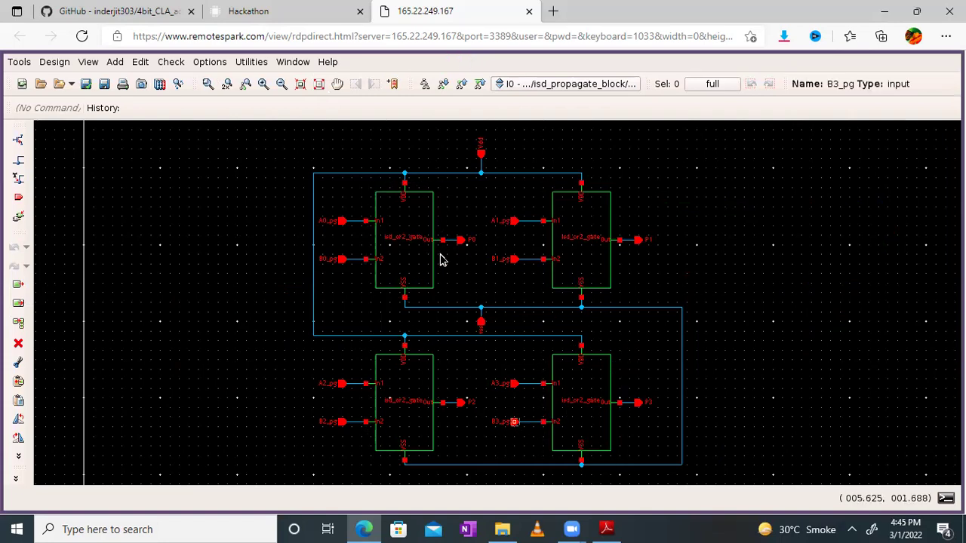
{"action": "double_click", "coordinate": [587, 230]}
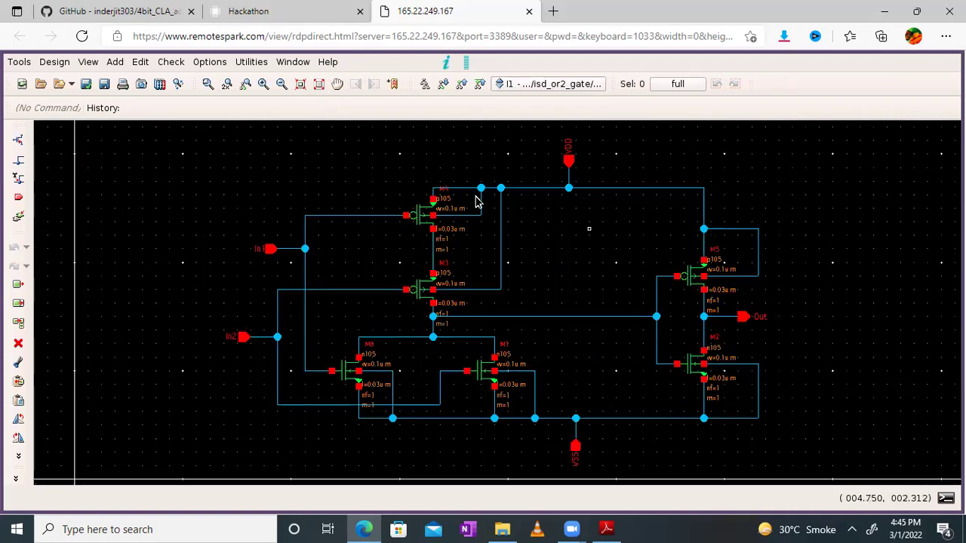
{"action": "left_click", "coordinate": [291, 64]}
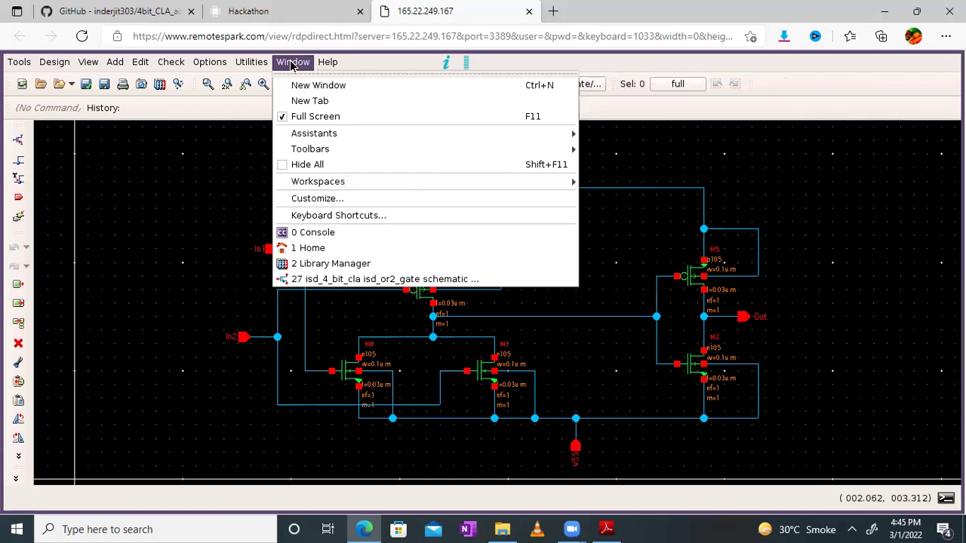
{"action": "left_click", "coordinate": [304, 117]}
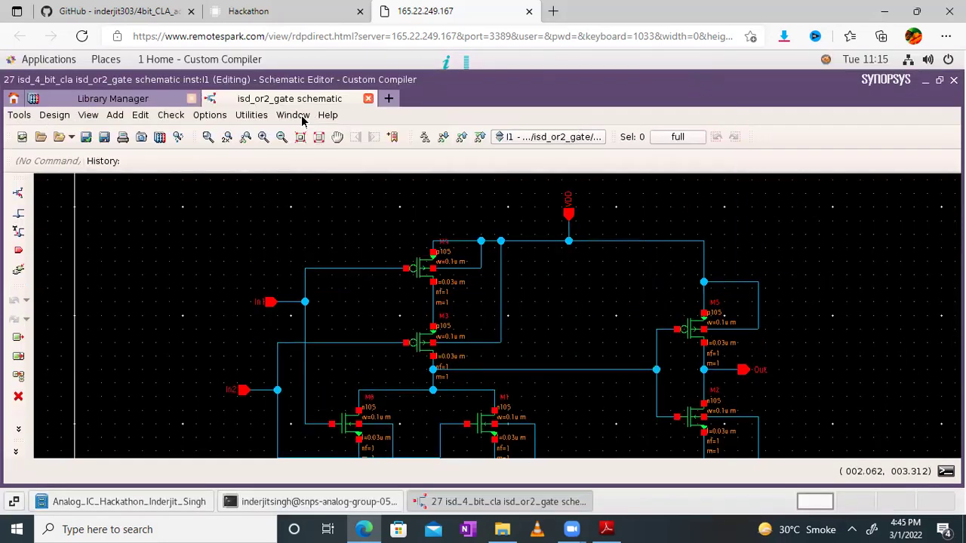
{"action": "left_click", "coordinate": [369, 99]}
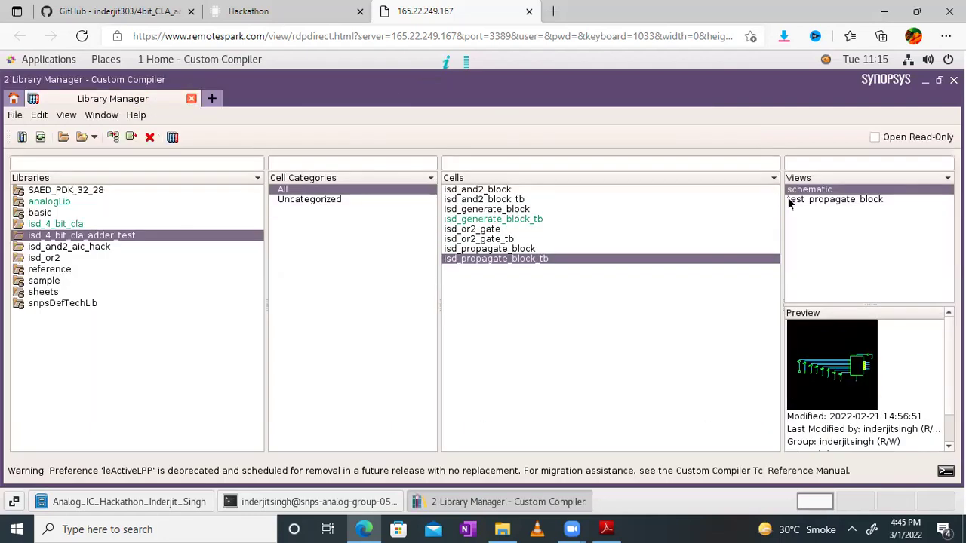
Reopen the isd_propagate_block_tb schematic full screen, fit it to the design extents, and check and save it.
{"action": "double_click", "coordinate": [809, 189]}
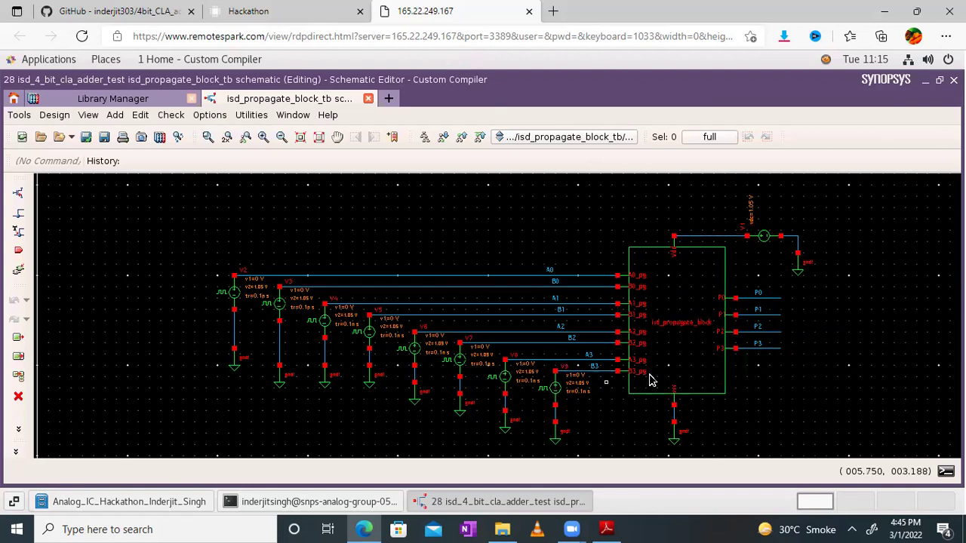
{"action": "left_click", "coordinate": [278, 115]}
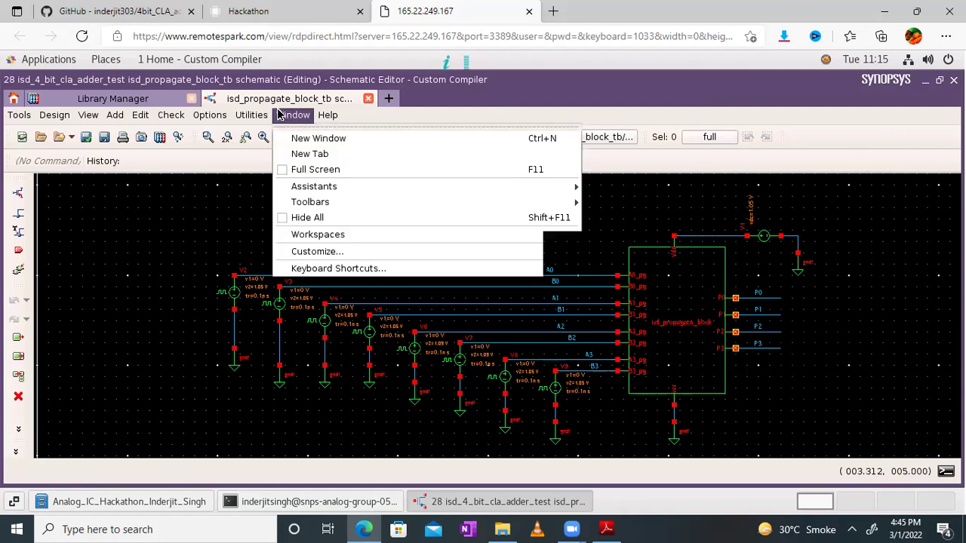
{"action": "left_click", "coordinate": [309, 170]}
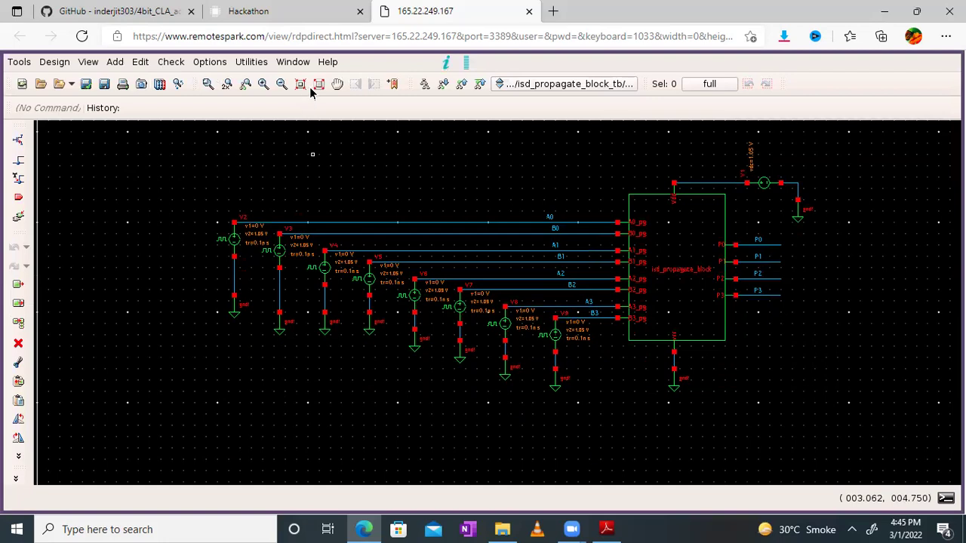
{"action": "left_click", "coordinate": [318, 85]}
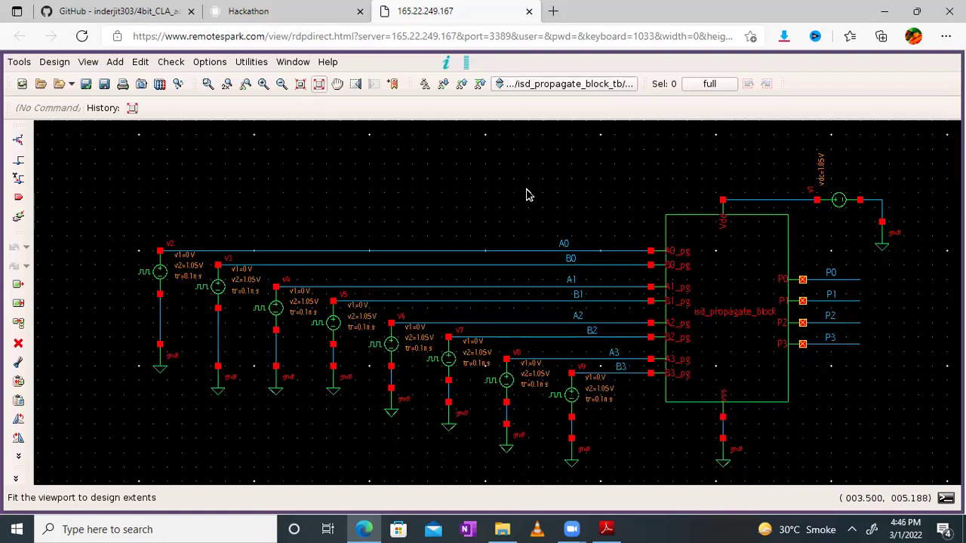
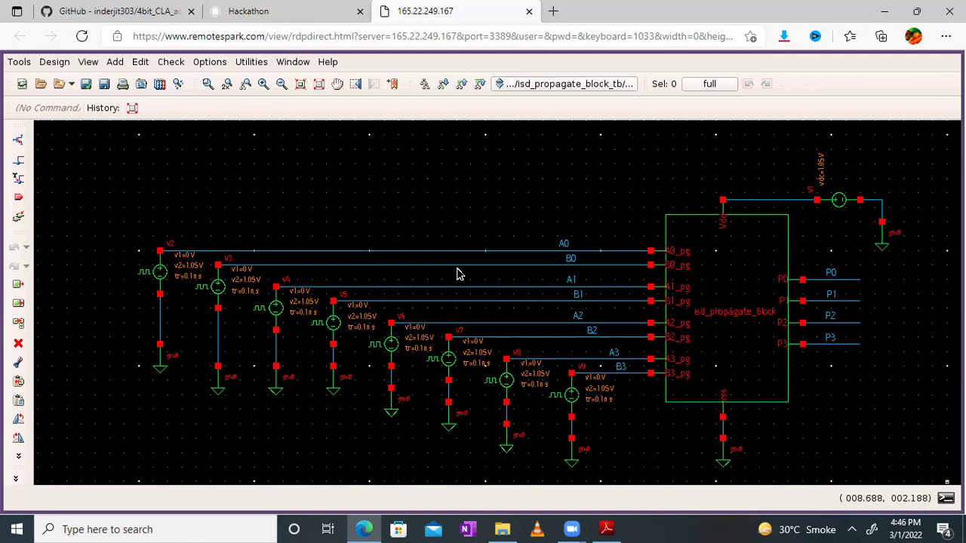
{"action": "left_click", "coordinate": [87, 83]}
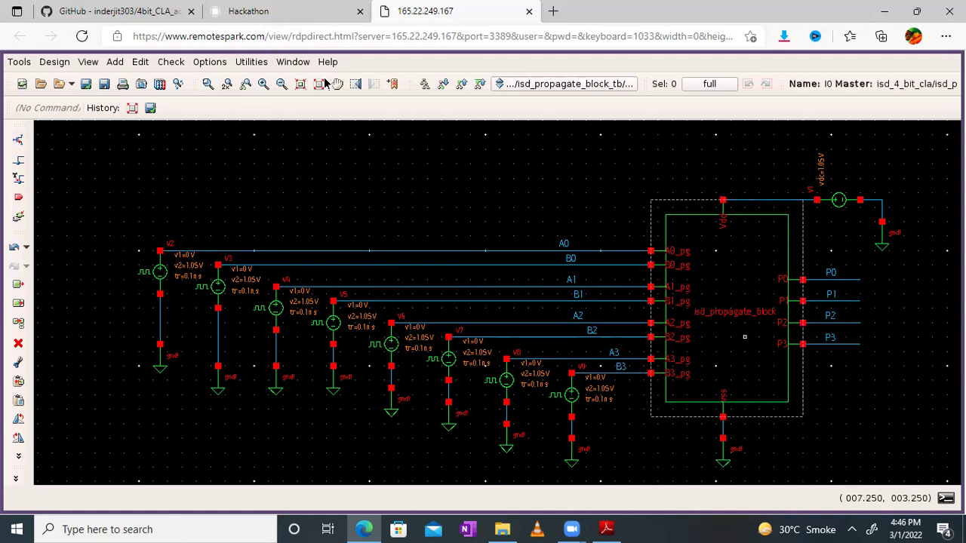
Leave full screen and open the test_propagate_block view of the isd_propagate_block_tb cell from the library.
{"action": "left_click", "coordinate": [295, 63]}
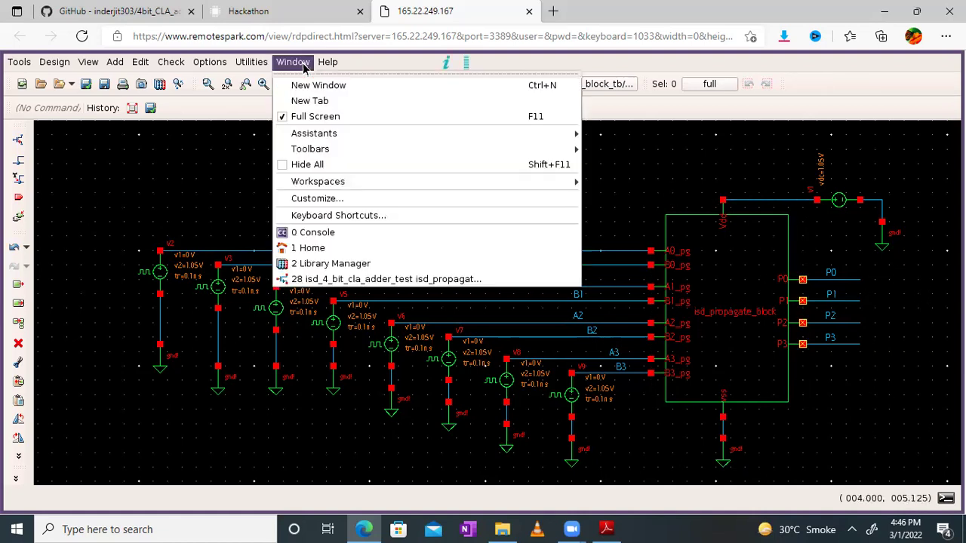
{"action": "left_click", "coordinate": [310, 117]}
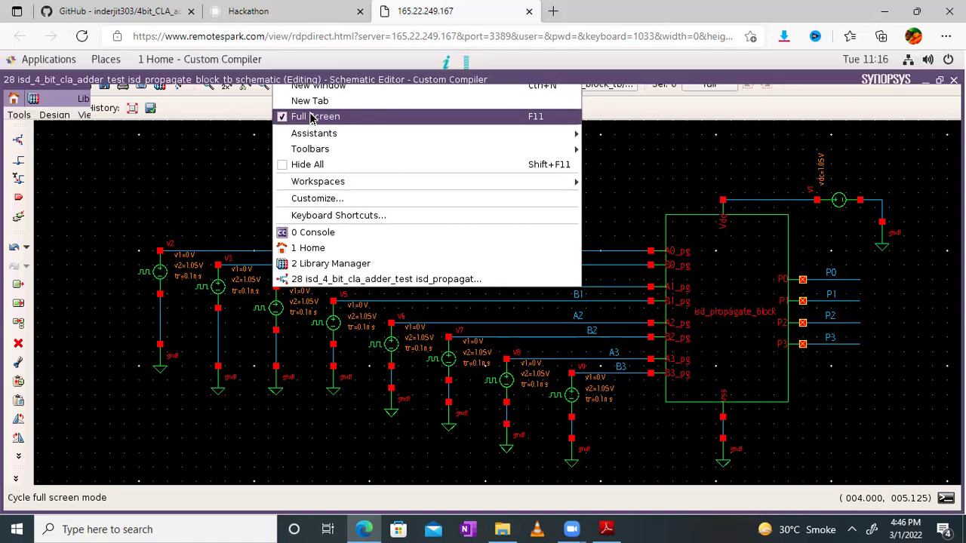
{"action": "left_click", "coordinate": [20, 116]}
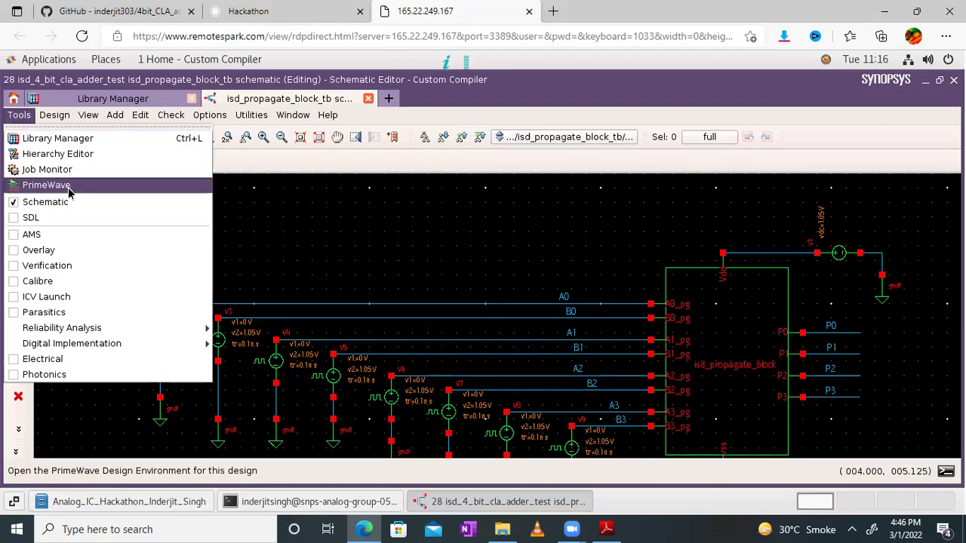
{"action": "left_click", "coordinate": [146, 101]}
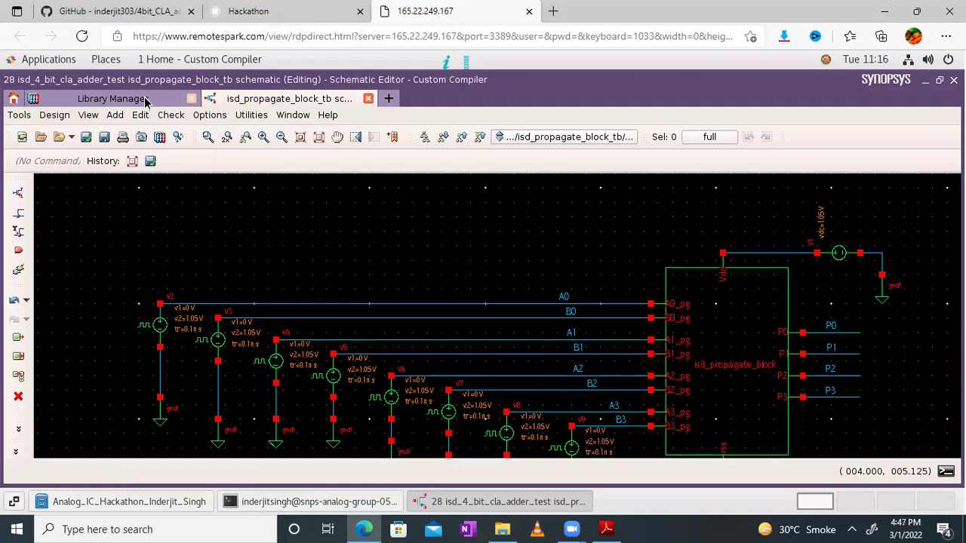
{"action": "left_click", "coordinate": [146, 100]}
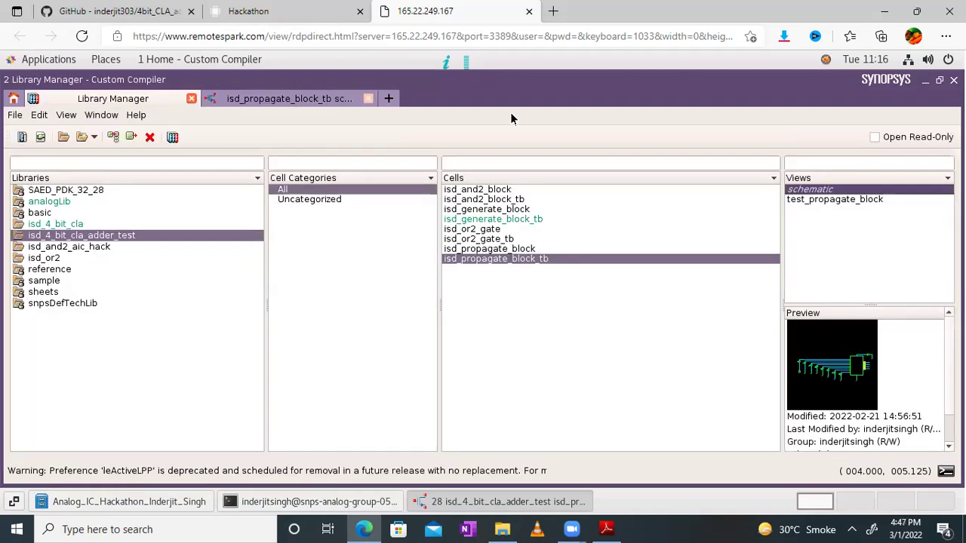
{"action": "double_click", "coordinate": [827, 201]}
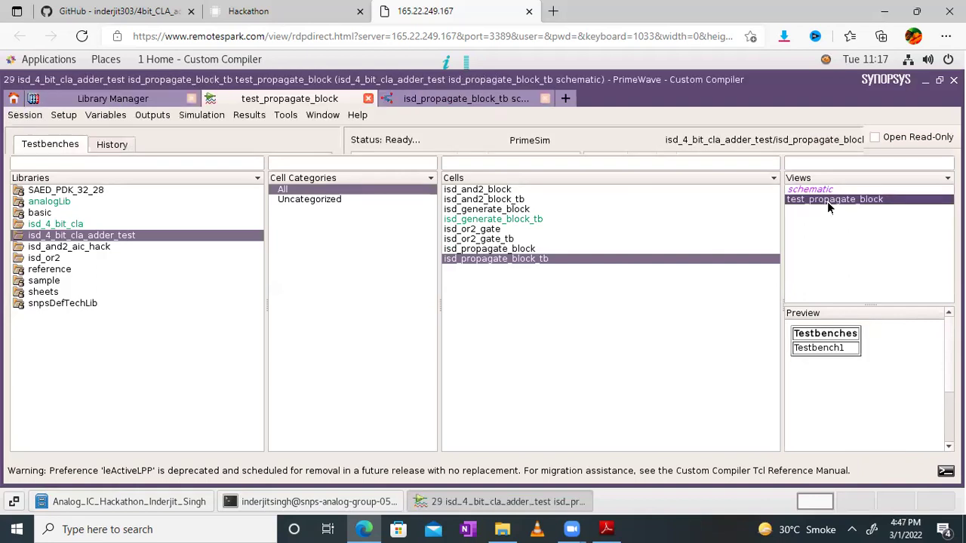
Review the settings of Testbench1's transient analysis and close them without editing.
{"action": "double_click", "coordinate": [827, 202]}
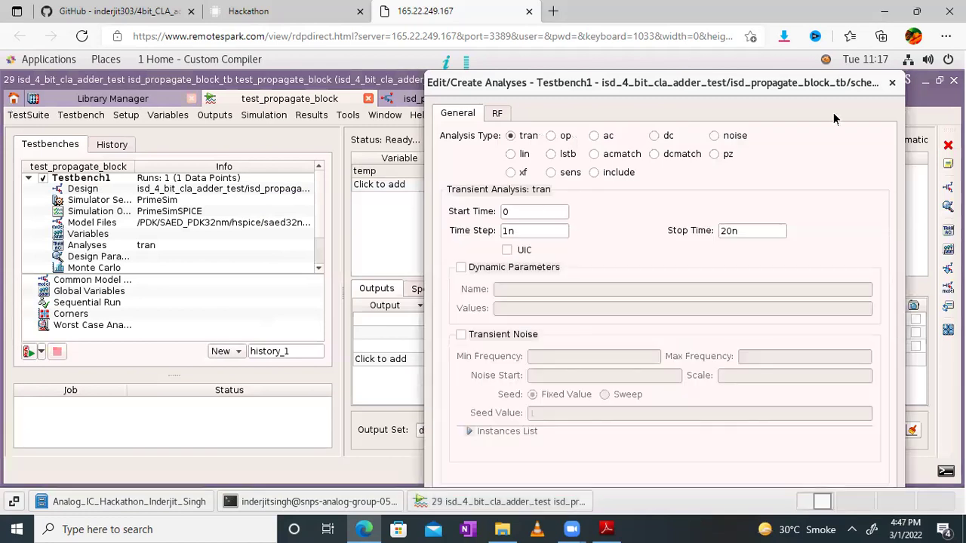
{"action": "left_click", "coordinate": [891, 84]}
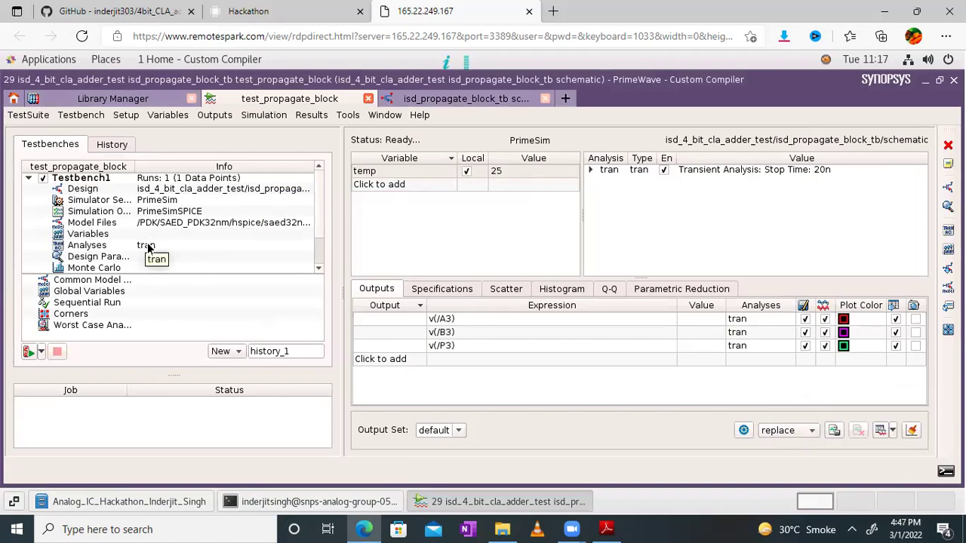
{"action": "double_click", "coordinate": [148, 246]}
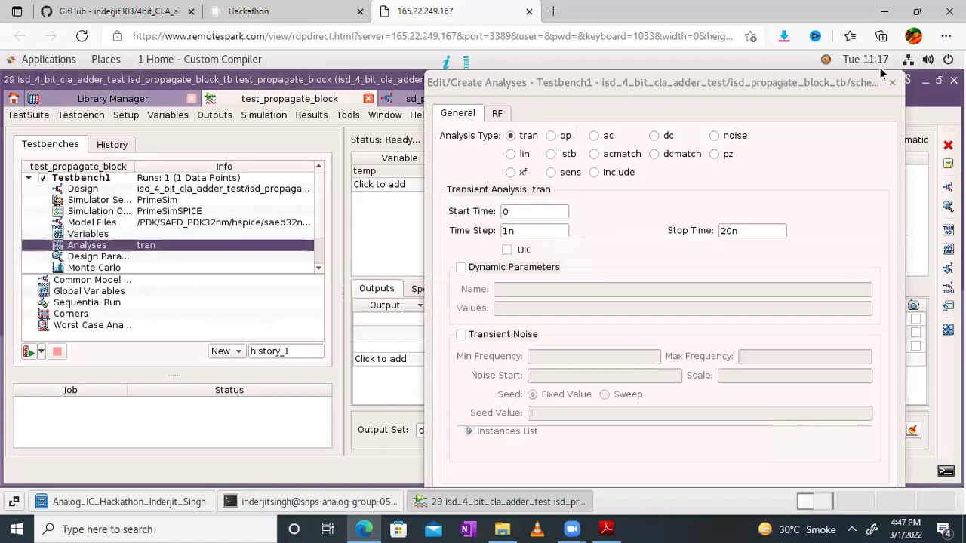
{"action": "left_click", "coordinate": [893, 84]}
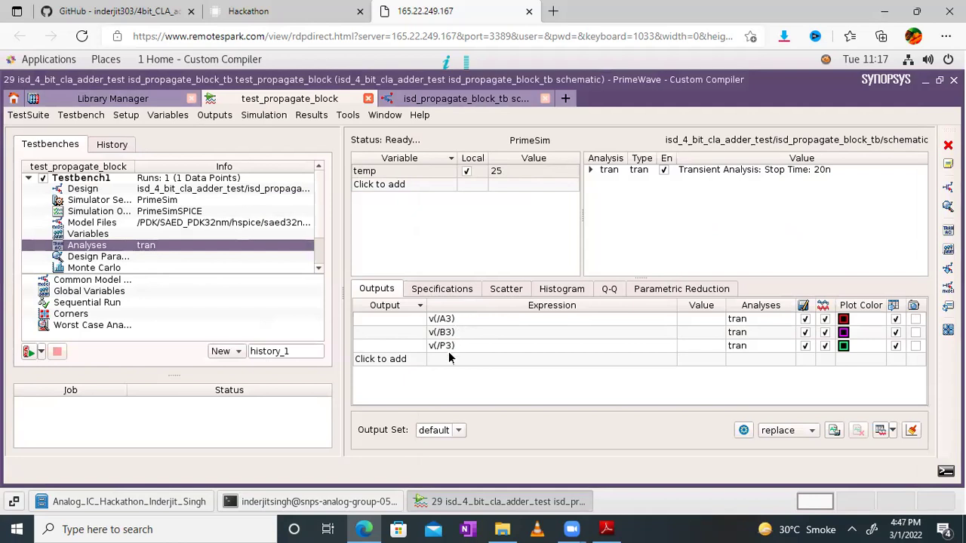
Add the voltage of net A2 to the plotted outputs by picking it in the testbench schematic.
{"action": "left_click", "coordinate": [447, 357]}
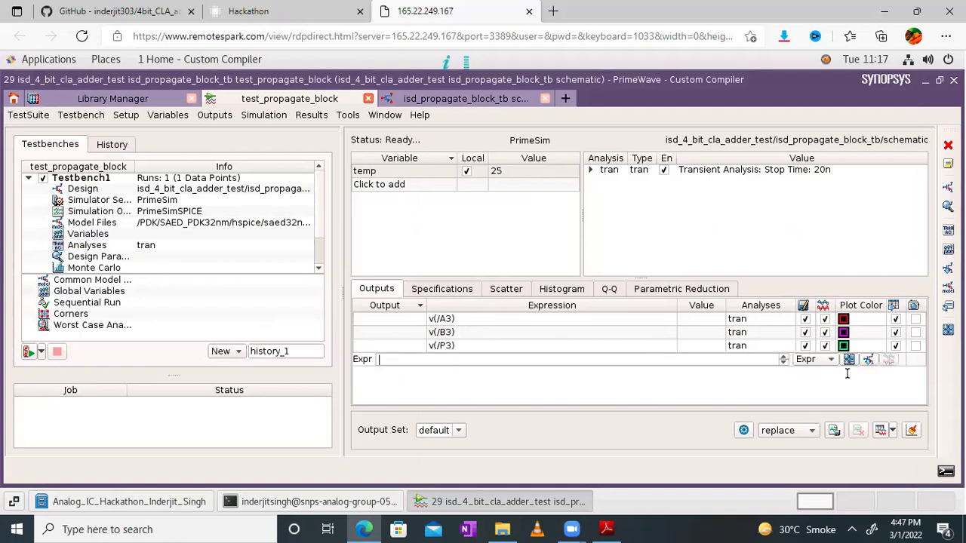
{"action": "left_click", "coordinate": [869, 359]}
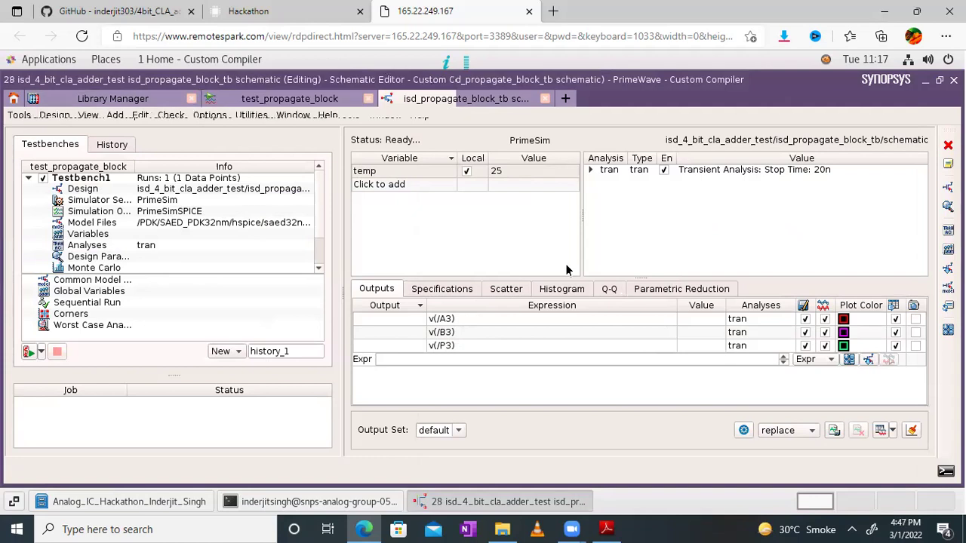
{"action": "left_click", "coordinate": [585, 370]}
{"action": "left_click", "coordinate": [580, 373]}
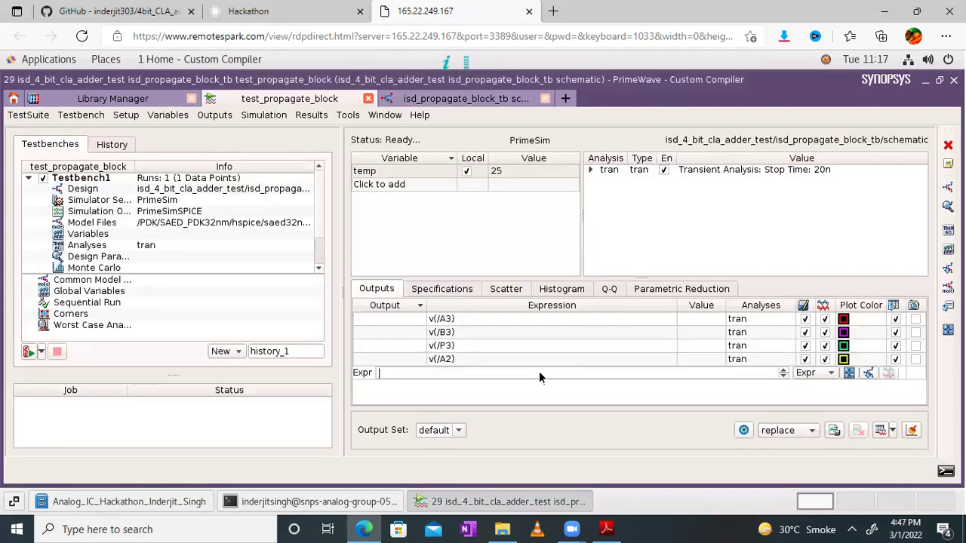
{"action": "left_click", "coordinate": [869, 374]}
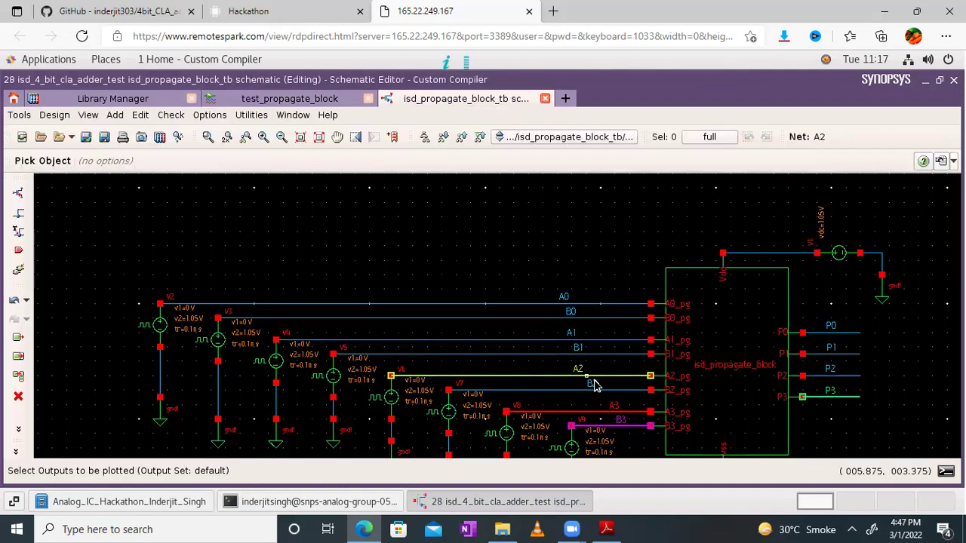
{"action": "key", "text": "Escape"}
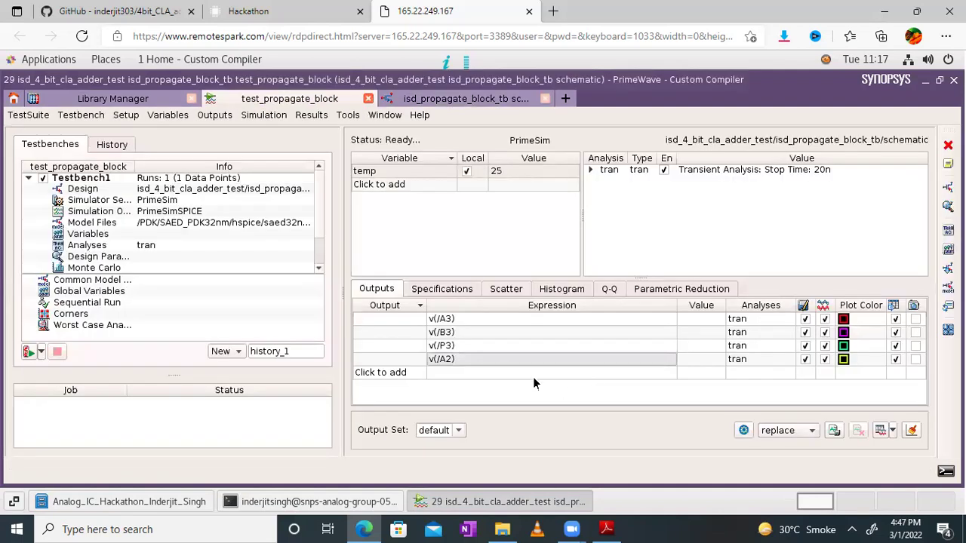
Add the voltages of nets P2 and A1 to the plotted outputs by picking them in the testbench schematic.
{"action": "left_click", "coordinate": [532, 372]}
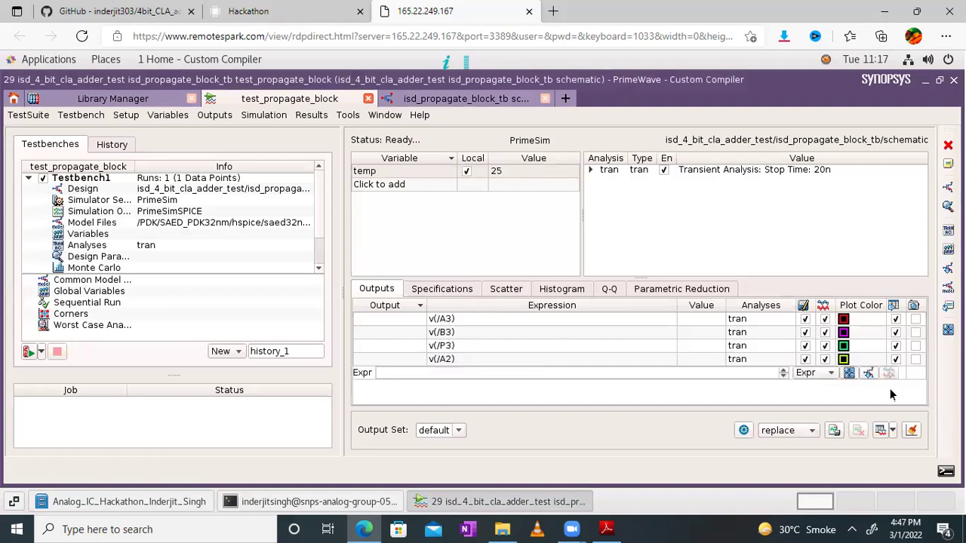
{"action": "left_click", "coordinate": [868, 374]}
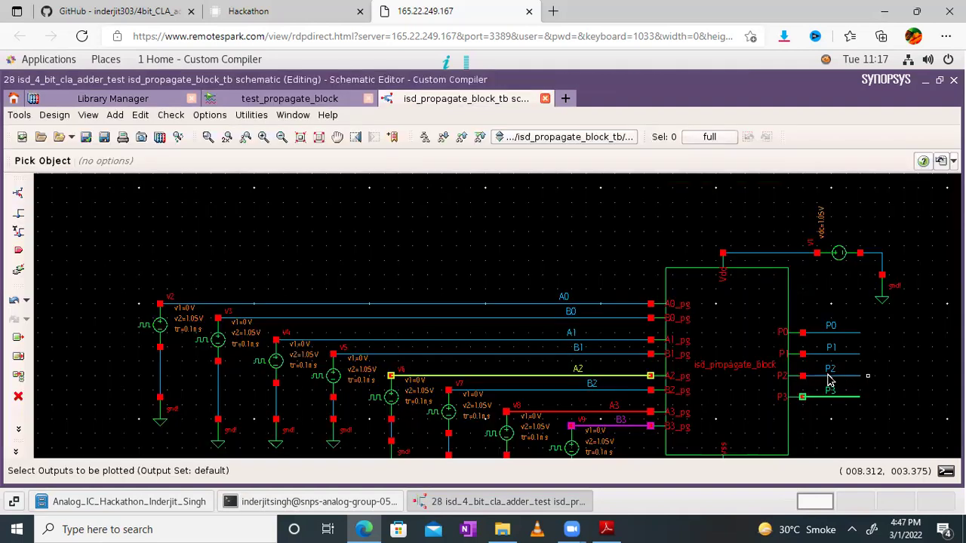
{"action": "left_click", "coordinate": [833, 375]}
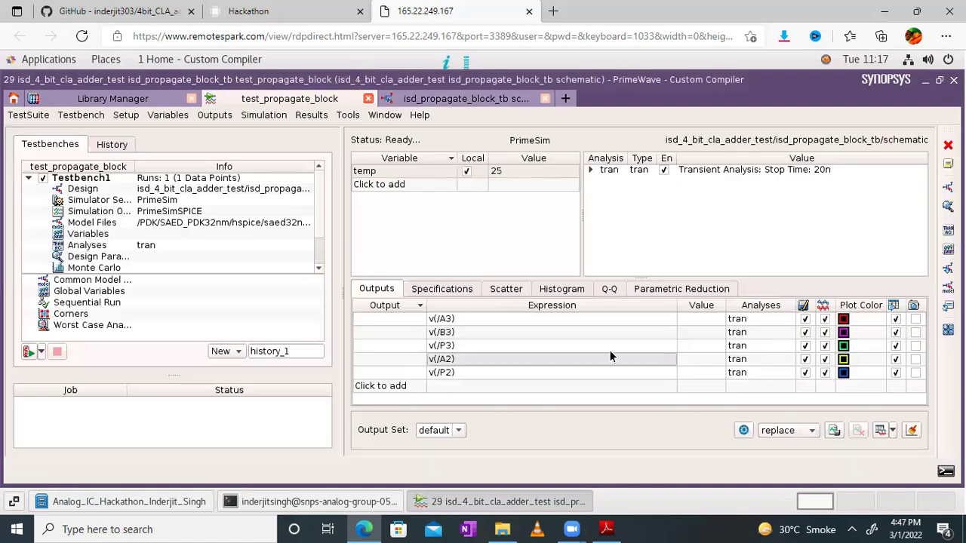
{"action": "left_click", "coordinate": [536, 386]}
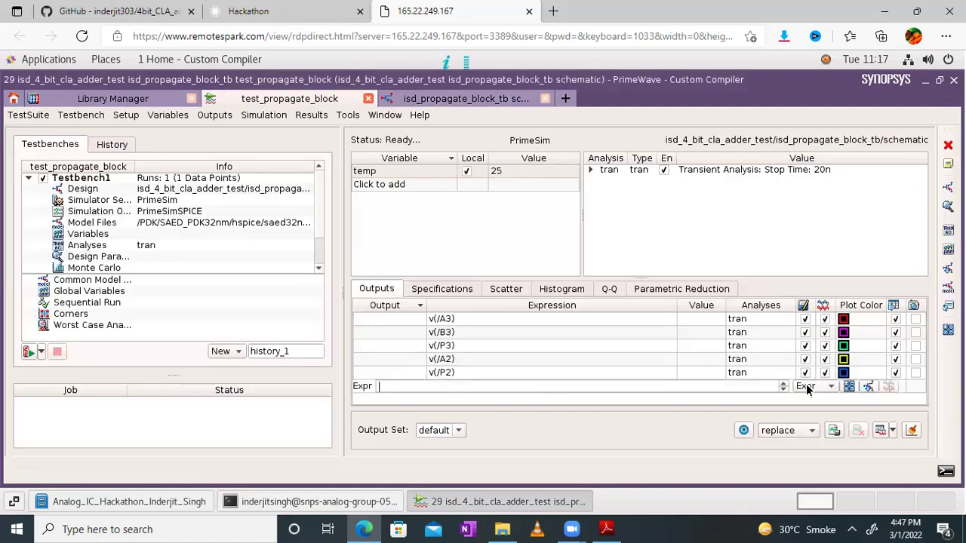
{"action": "left_click", "coordinate": [867, 387]}
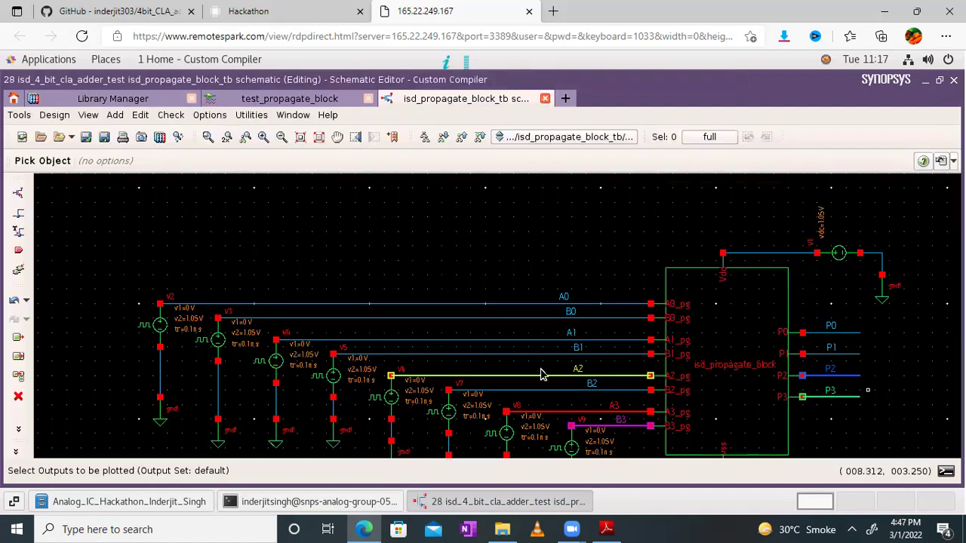
{"action": "left_click", "coordinate": [570, 337]}
{"action": "key", "text": "Escape"}
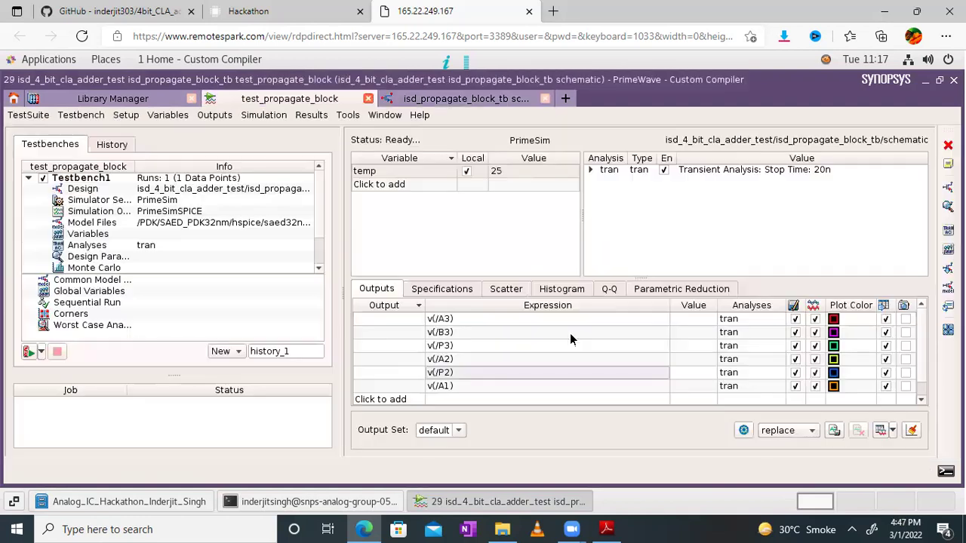
Add the voltages of nets B1 and P1 to the plotted outputs by picking them in the testbench schematic.
{"action": "left_click", "coordinate": [466, 400]}
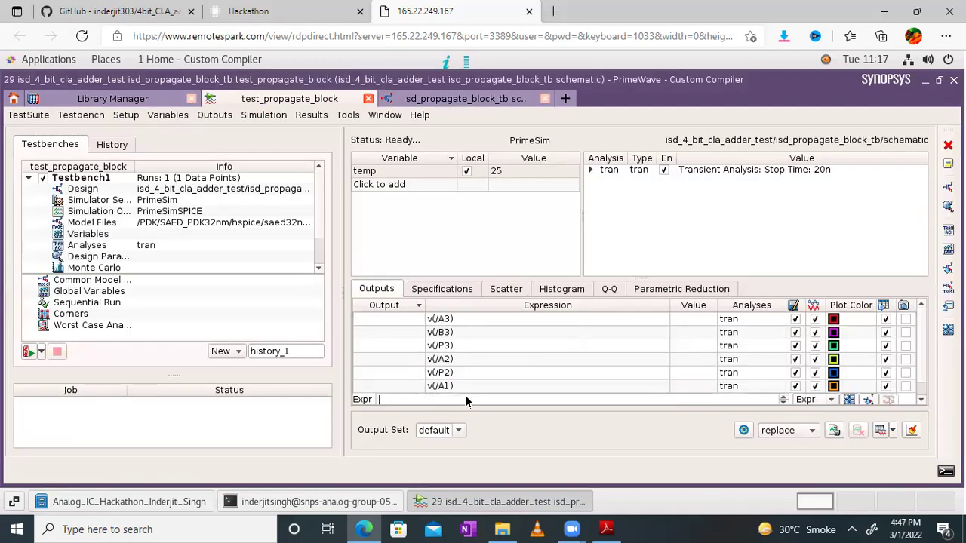
{"action": "left_click", "coordinate": [867, 398]}
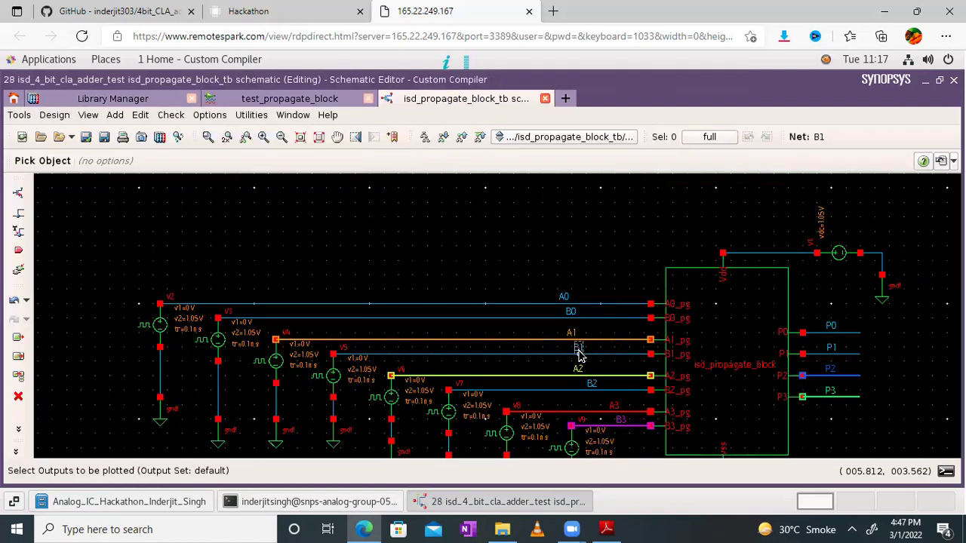
{"action": "left_click", "coordinate": [578, 363]}
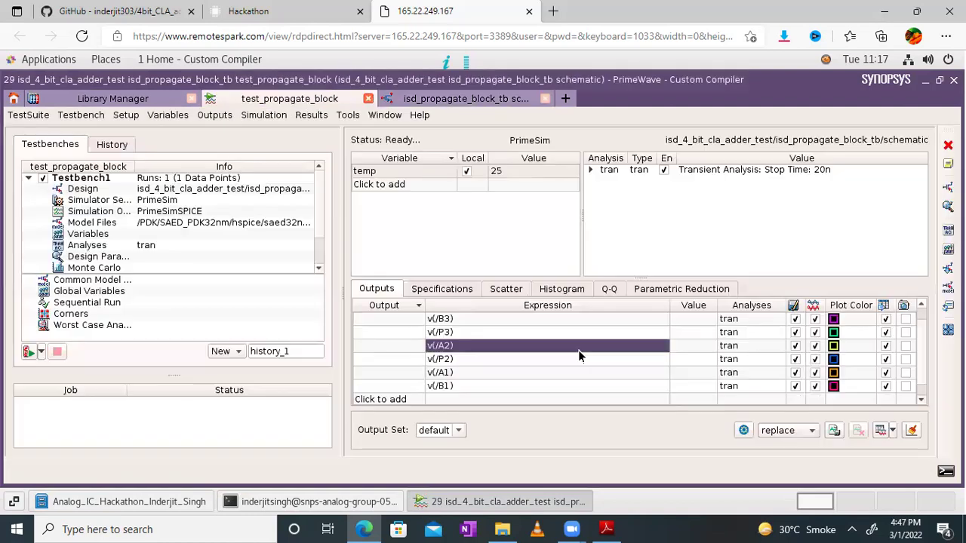
{"action": "left_click", "coordinate": [462, 399]}
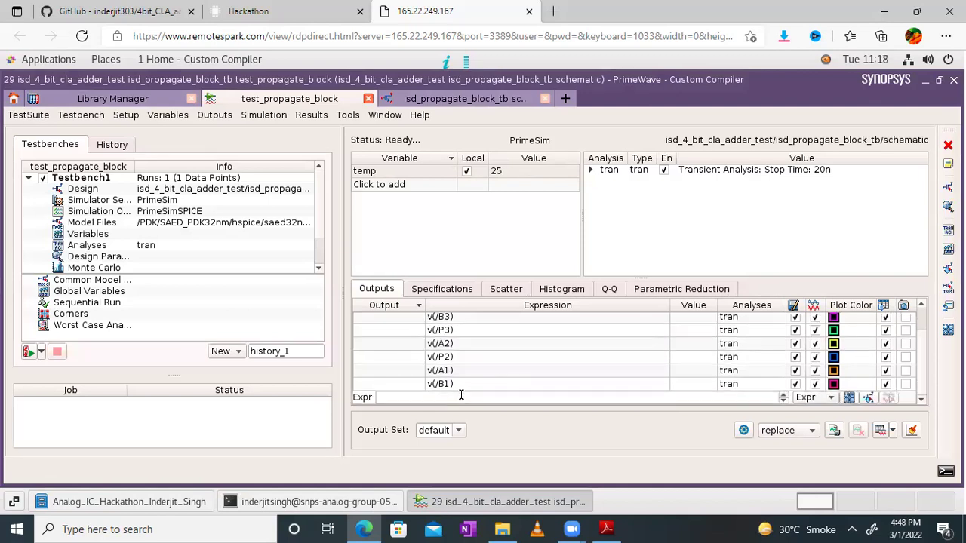
{"action": "left_click", "coordinate": [868, 399]}
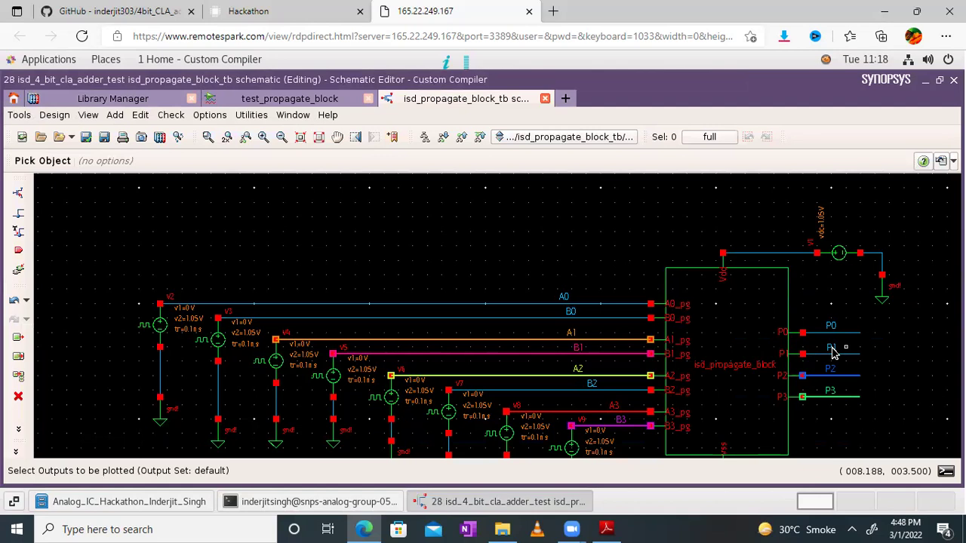
{"action": "left_click", "coordinate": [832, 353]}
{"action": "key", "text": "Escape"}
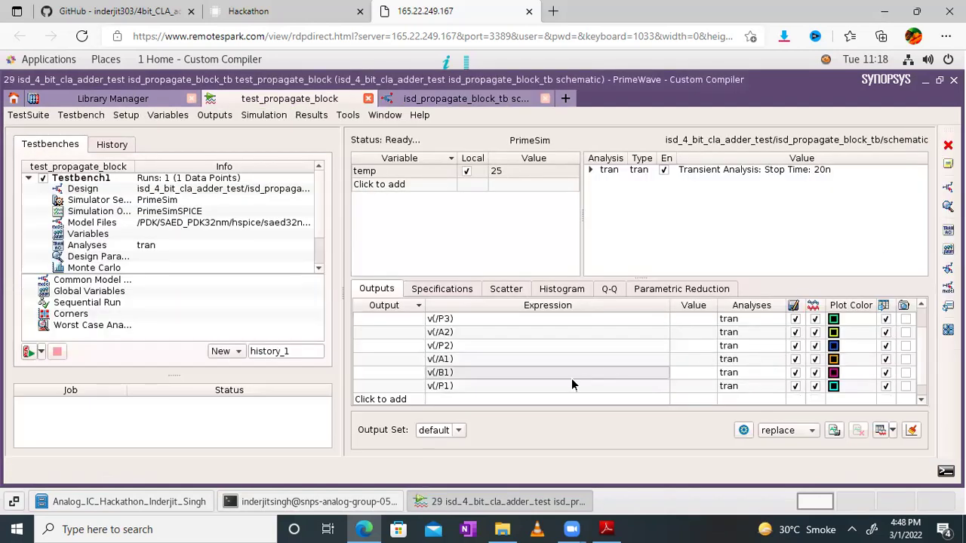
Add the voltages of nets A0 and B0 to the plotted outputs by picking them in the testbench schematic.
{"action": "left_click", "coordinate": [564, 400]}
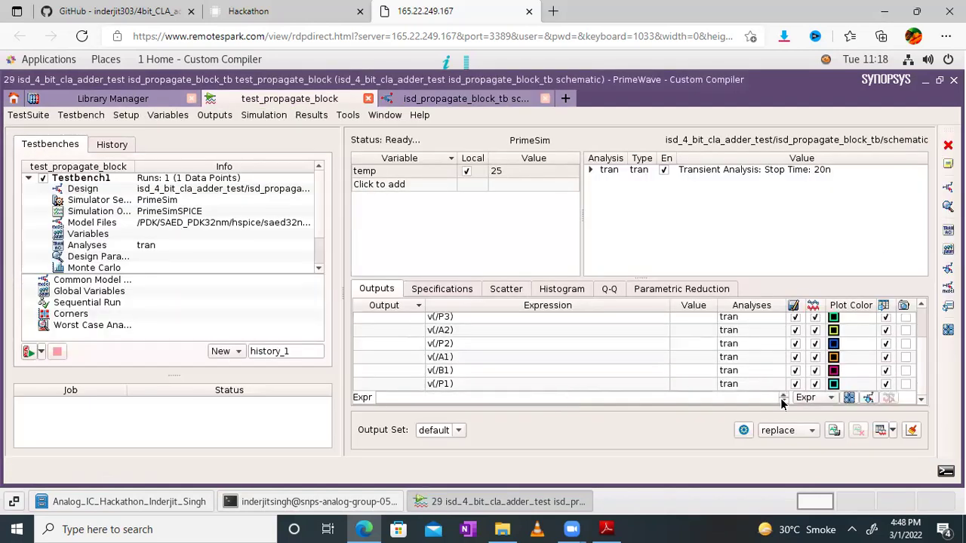
{"action": "left_click", "coordinate": [869, 398]}
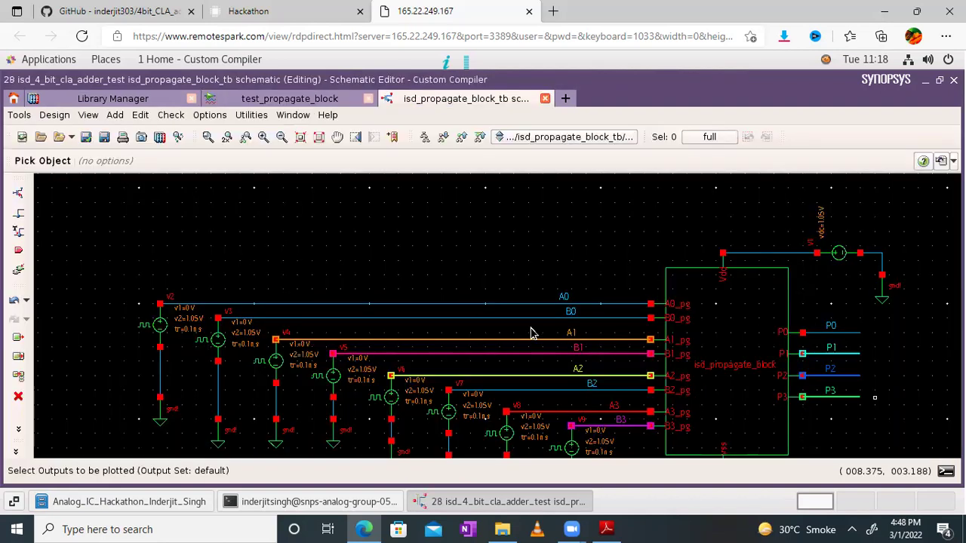
{"action": "left_click", "coordinate": [562, 301]}
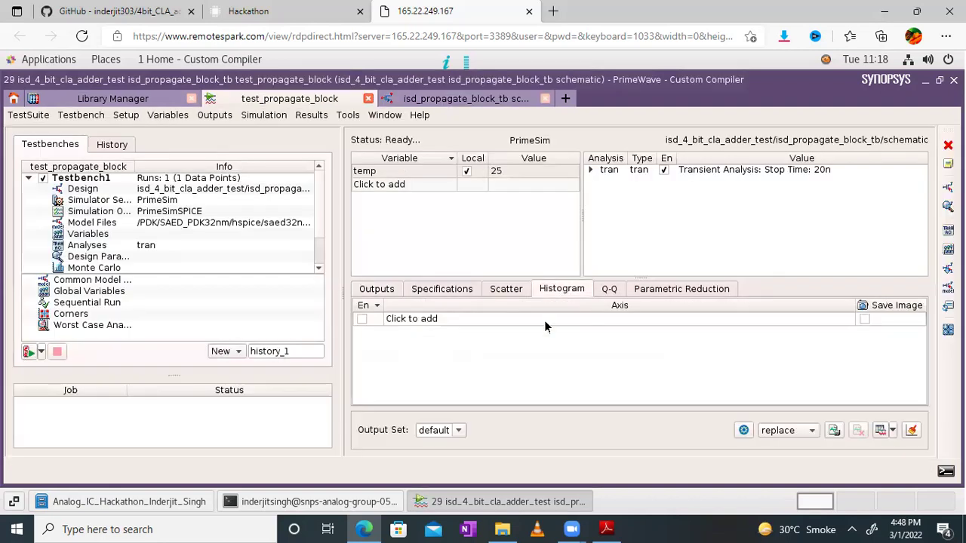
{"action": "left_click", "coordinate": [442, 290]}
{"action": "left_click", "coordinate": [381, 292]}
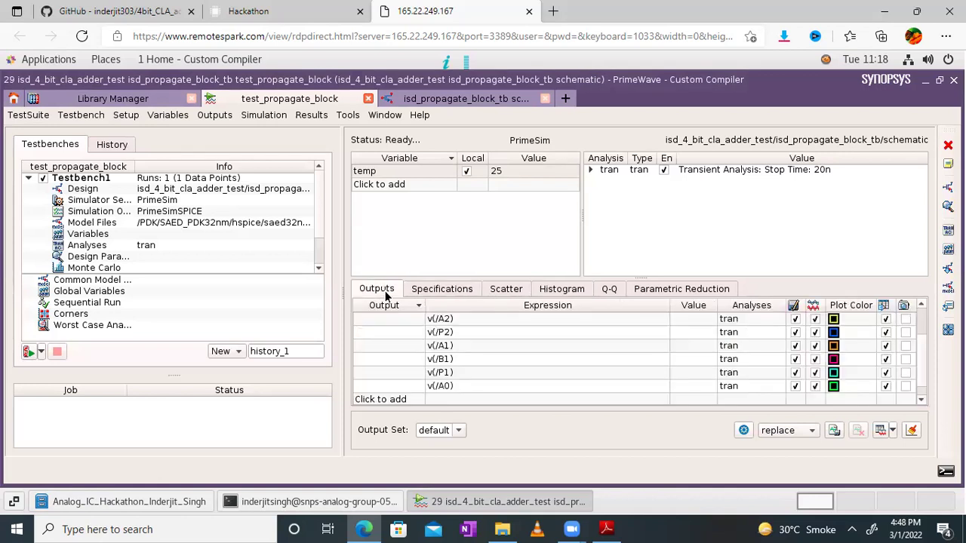
{"action": "left_click", "coordinate": [449, 402]}
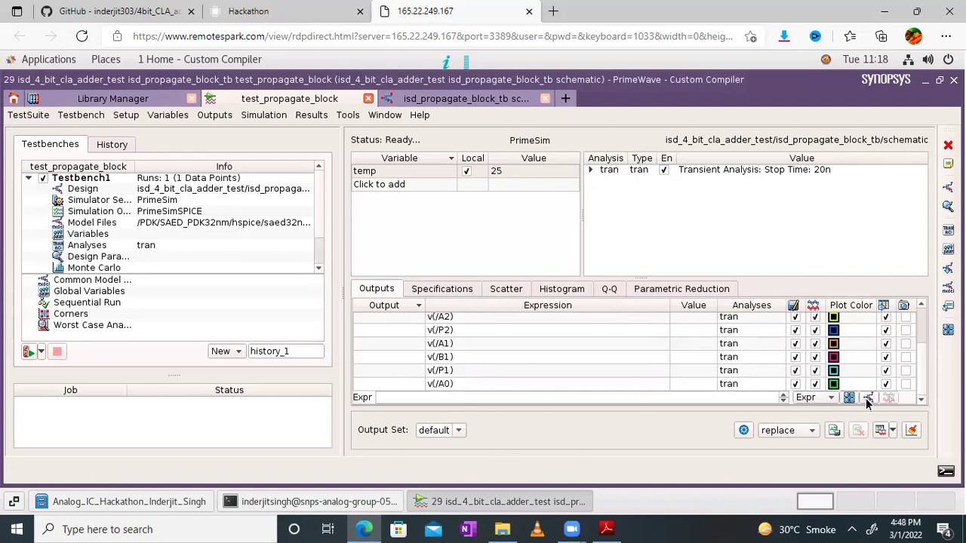
{"action": "left_click", "coordinate": [867, 399]}
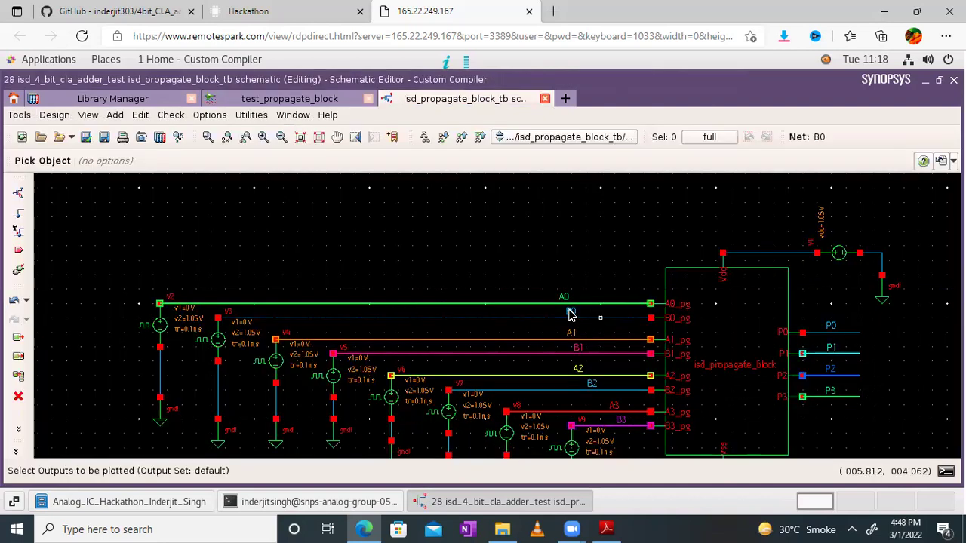
{"action": "left_click", "coordinate": [570, 314]}
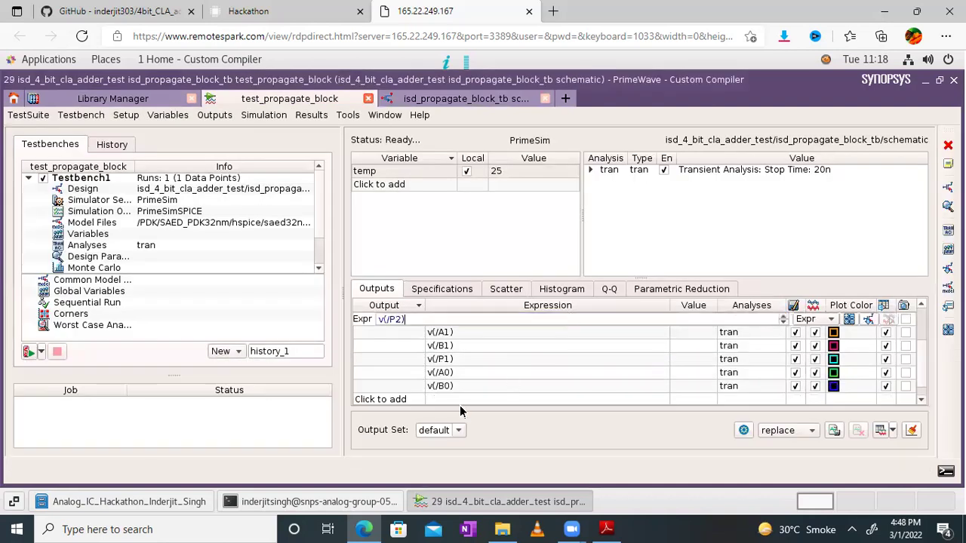
{"action": "key", "text": "Return"}
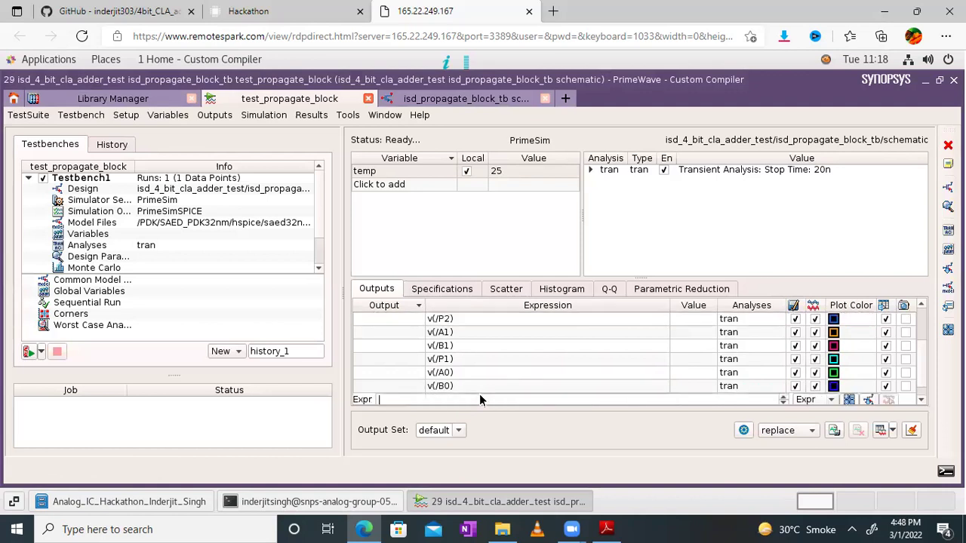
Add the voltage of net P0 to the plotted outputs from the testbench schematic, and netlist and run the simulation.
{"action": "left_click", "coordinate": [869, 400]}
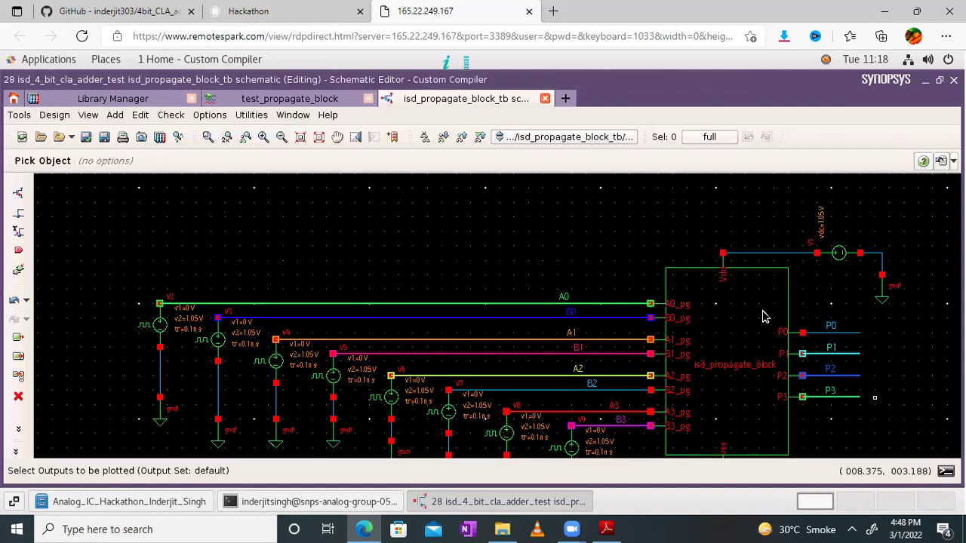
{"action": "left_click", "coordinate": [831, 332]}
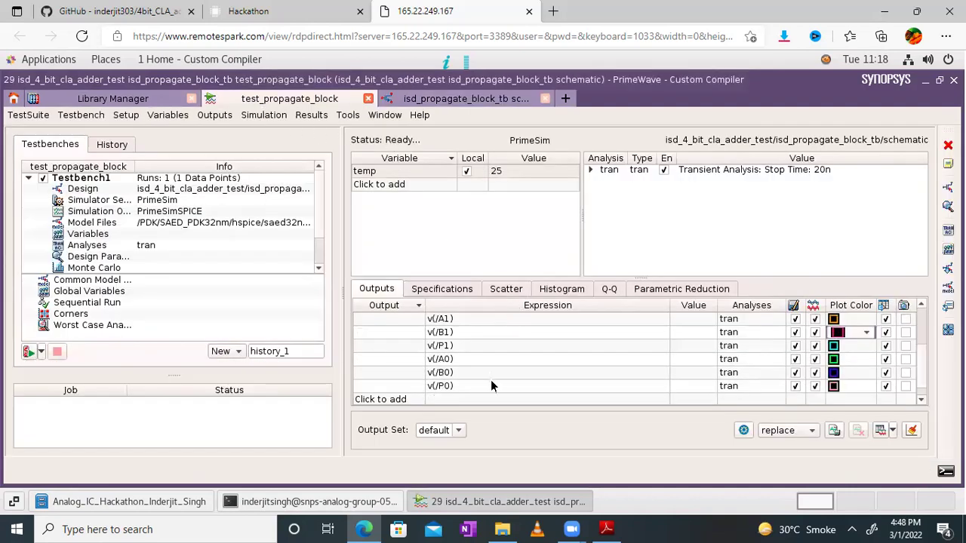
{"action": "left_click", "coordinate": [266, 117]}
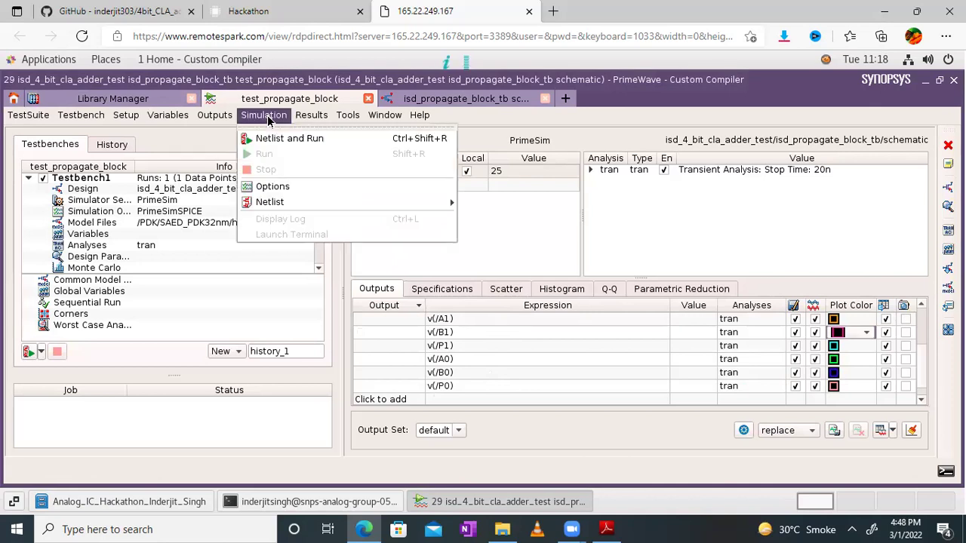
{"action": "left_click", "coordinate": [270, 138]}
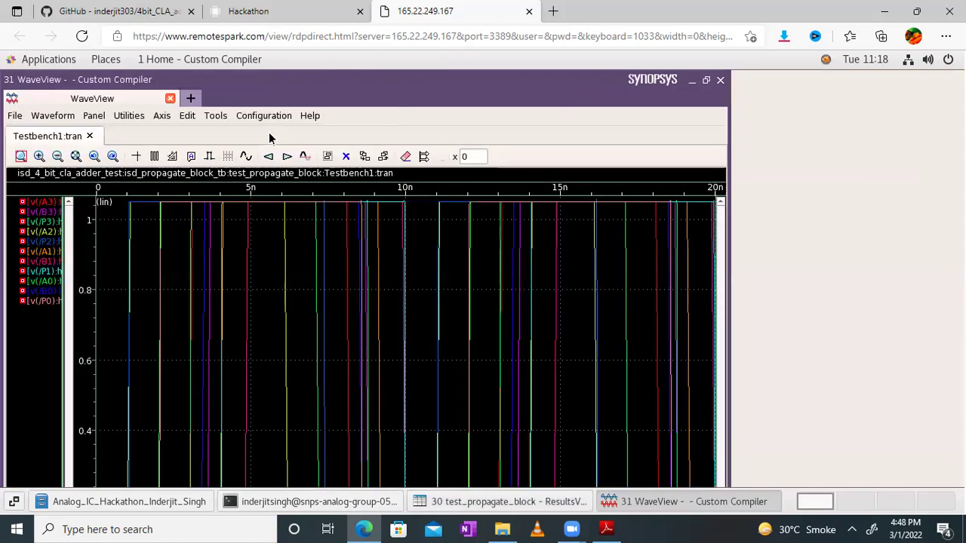
Maximize the waveform window and ungroup the plotted signals into separate panels with the grid turned off.
{"action": "left_click", "coordinate": [708, 81]}
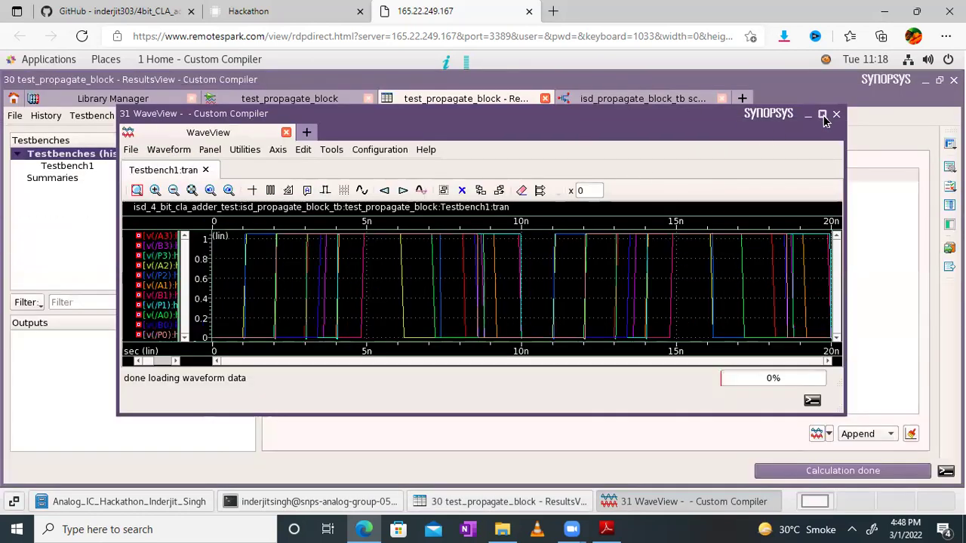
{"action": "left_click", "coordinate": [822, 114]}
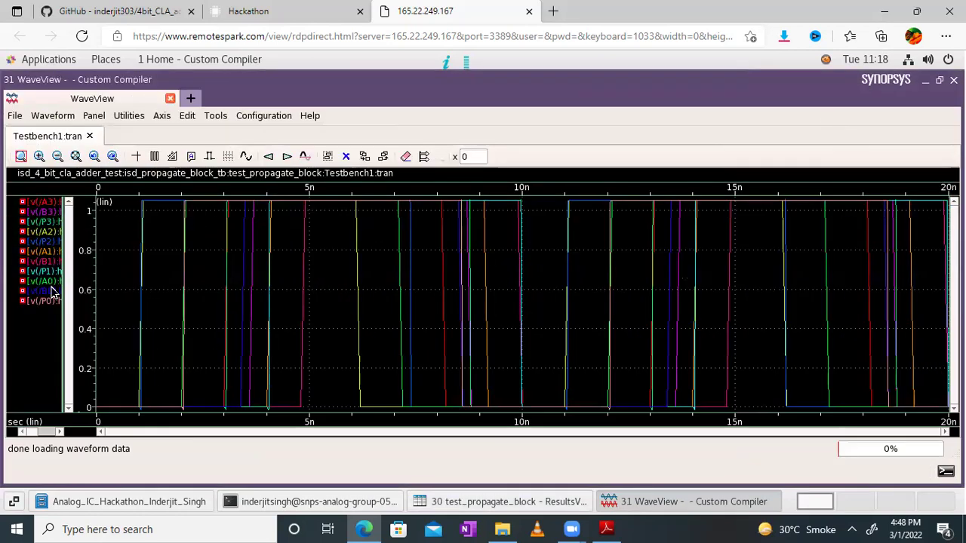
{"action": "right_click", "coordinate": [23, 342]}
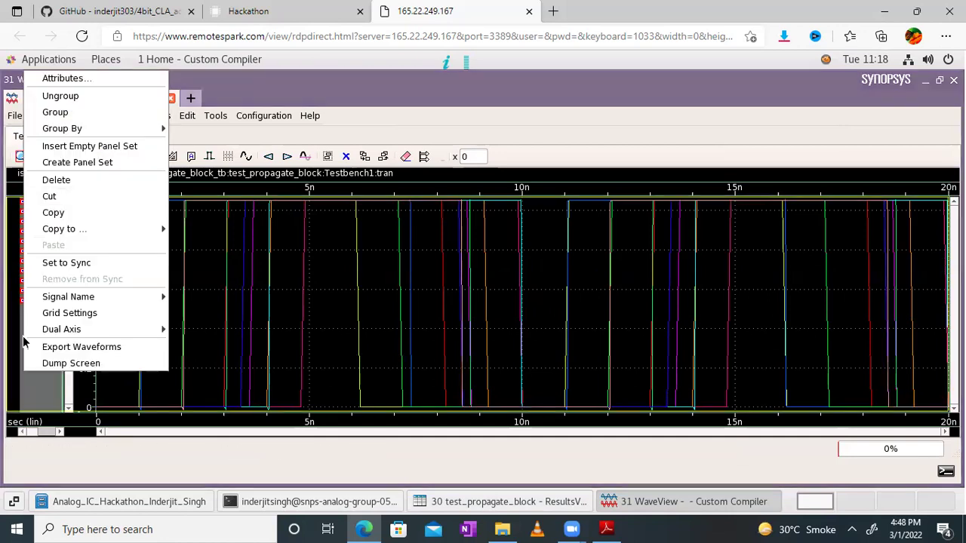
{"action": "left_click", "coordinate": [76, 96]}
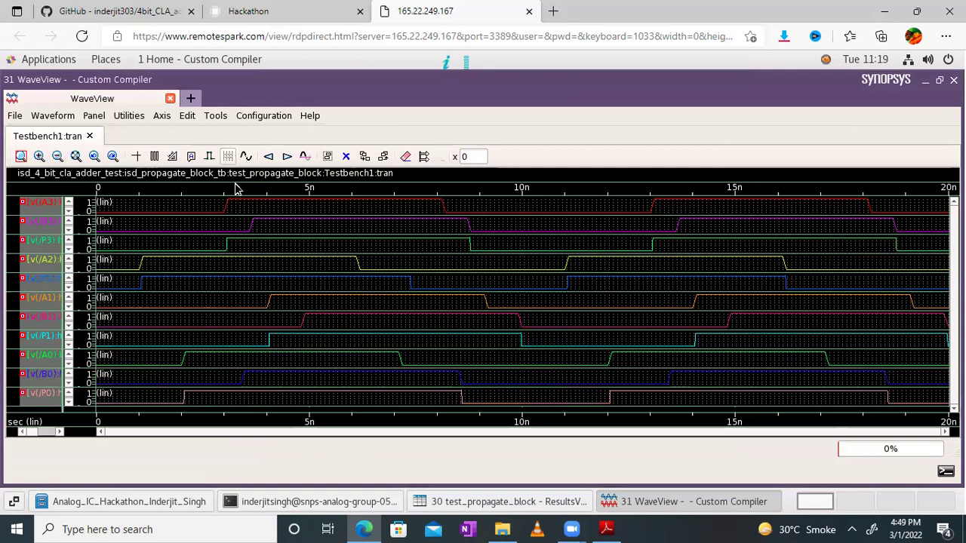
{"action": "left_click", "coordinate": [227, 157]}
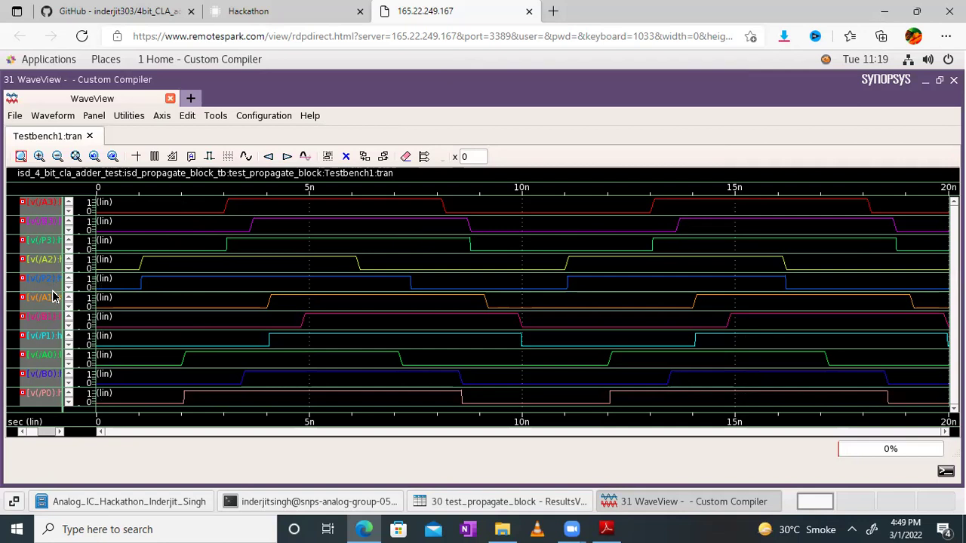
Close the waveform window and the test_propagate_block results view to return to the simulation setup.
{"action": "left_click", "coordinate": [120, 281]}
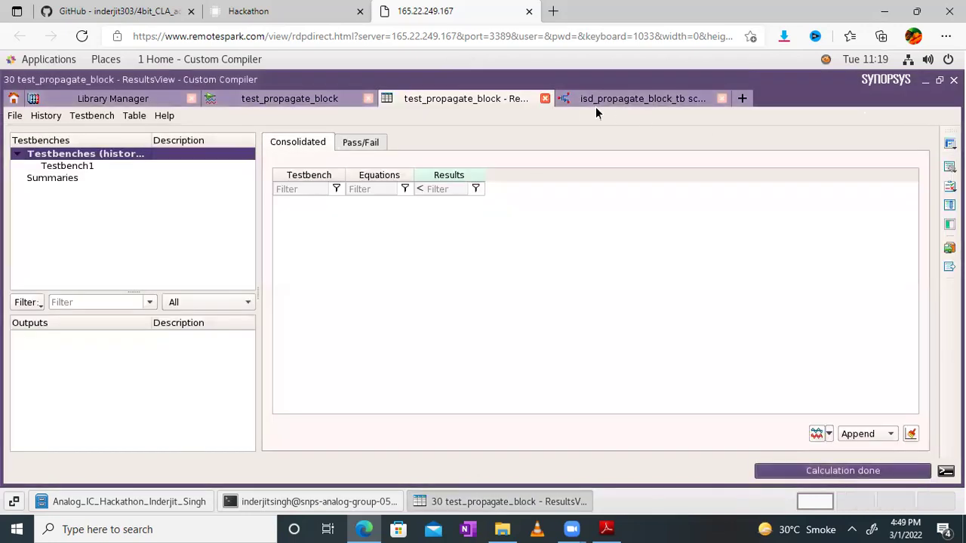
{"action": "left_click", "coordinate": [544, 99]}
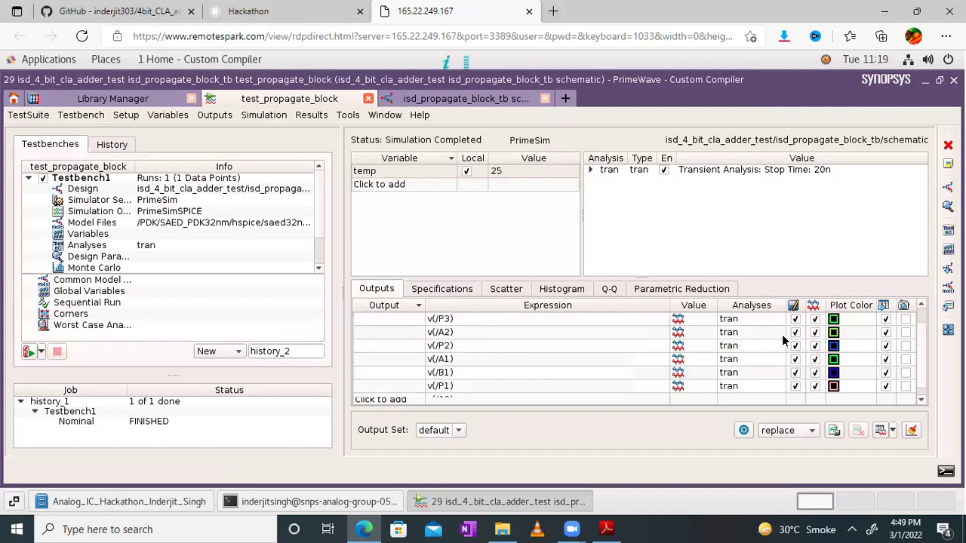
Replace the v(/P2) output with the voltage of net B2 and the v(/A1) output with net P2, picking both nets in the schematic.
{"action": "scroll", "coordinate": [893, 335], "scroll_direction": "up", "scroll_amount": 3}
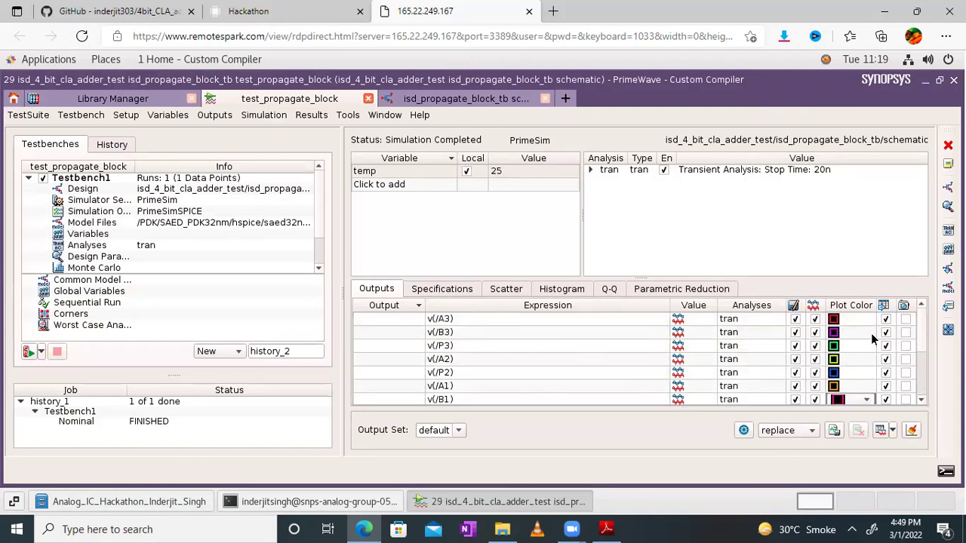
{"action": "double_click", "coordinate": [509, 375]}
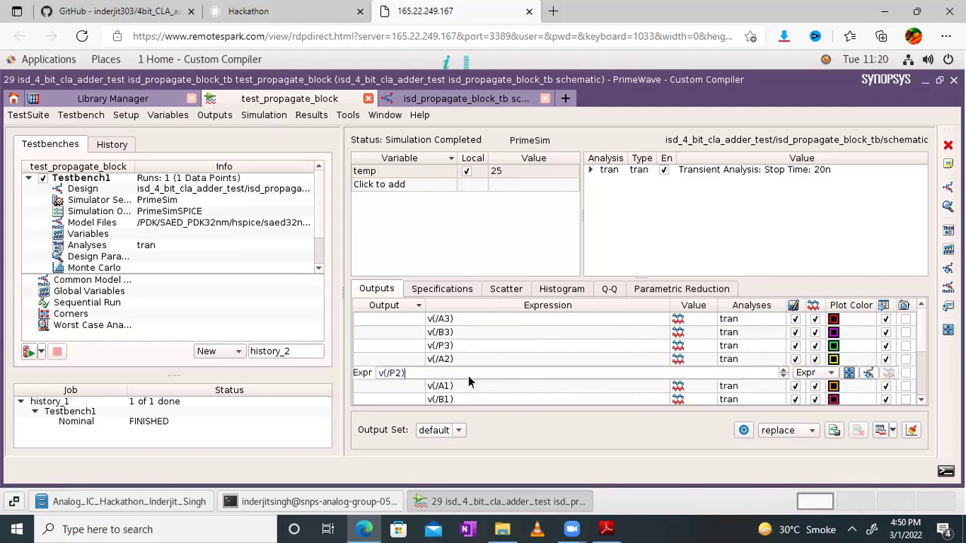
{"action": "left_click", "coordinate": [868, 375]}
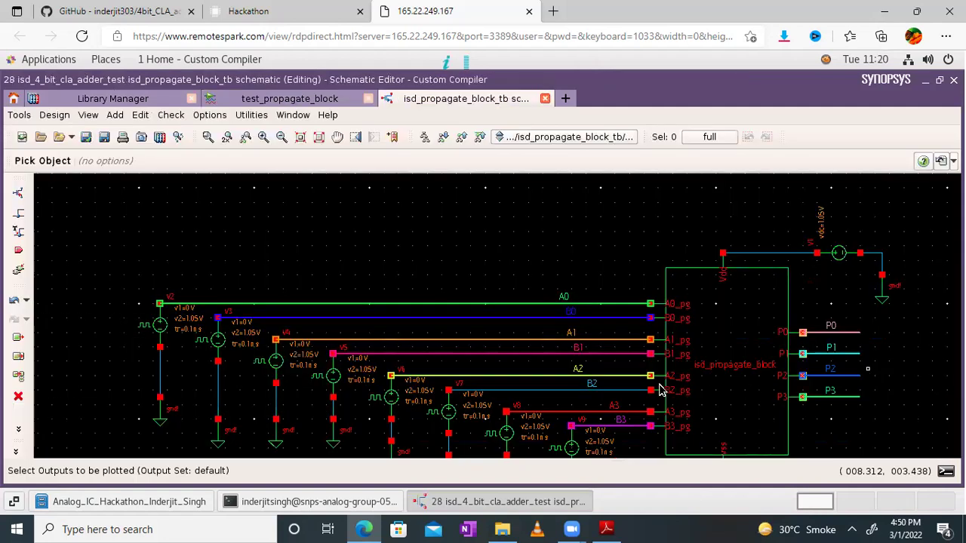
{"action": "left_click", "coordinate": [592, 387]}
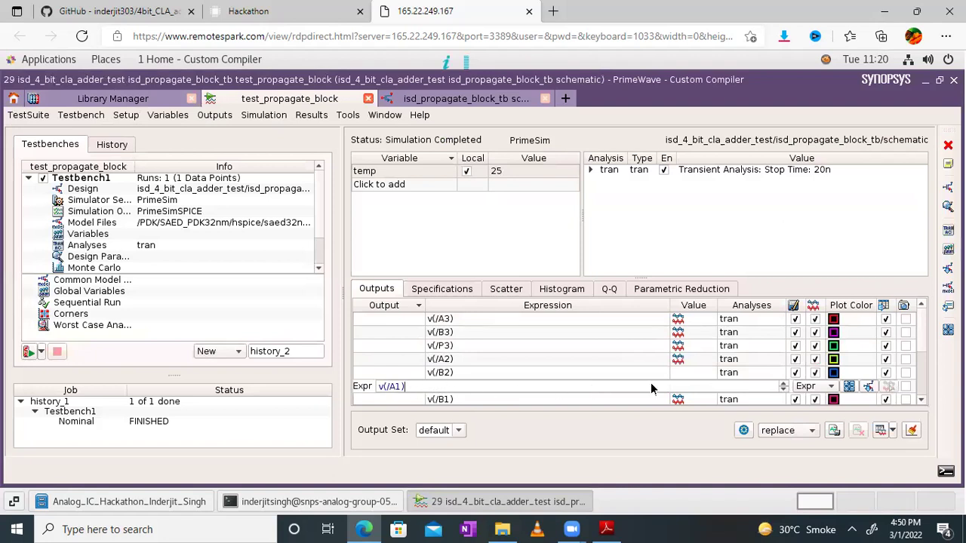
{"action": "left_click", "coordinate": [867, 387]}
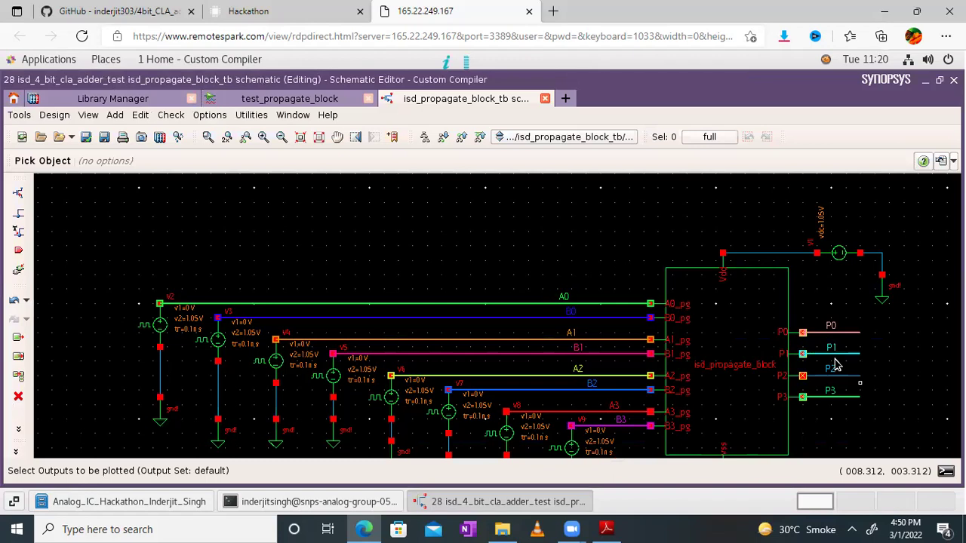
{"action": "left_click", "coordinate": [833, 376]}
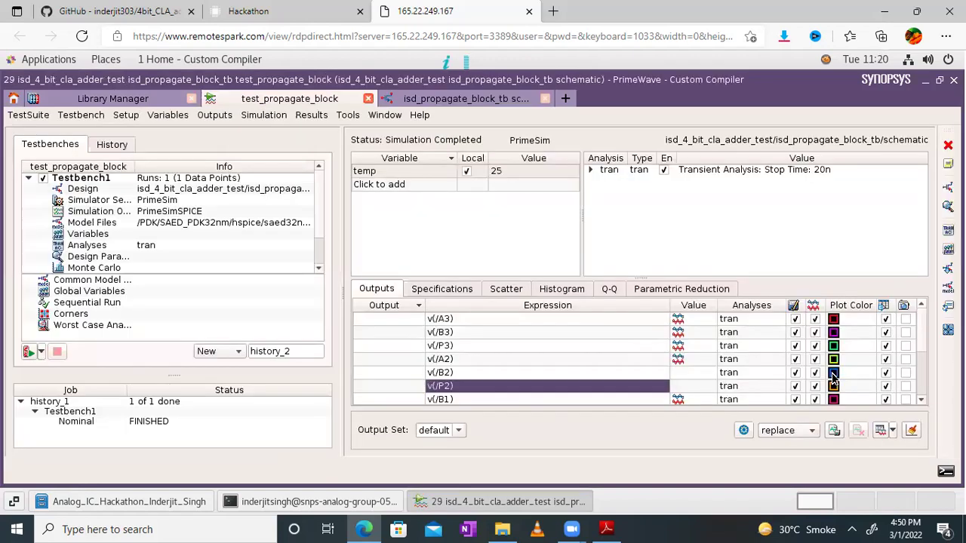
Replace the v(/B1) output with the voltage of net A1 and the v(/P1) output with net B1, picking both nets in the schematic.
{"action": "left_click", "coordinate": [519, 399]}
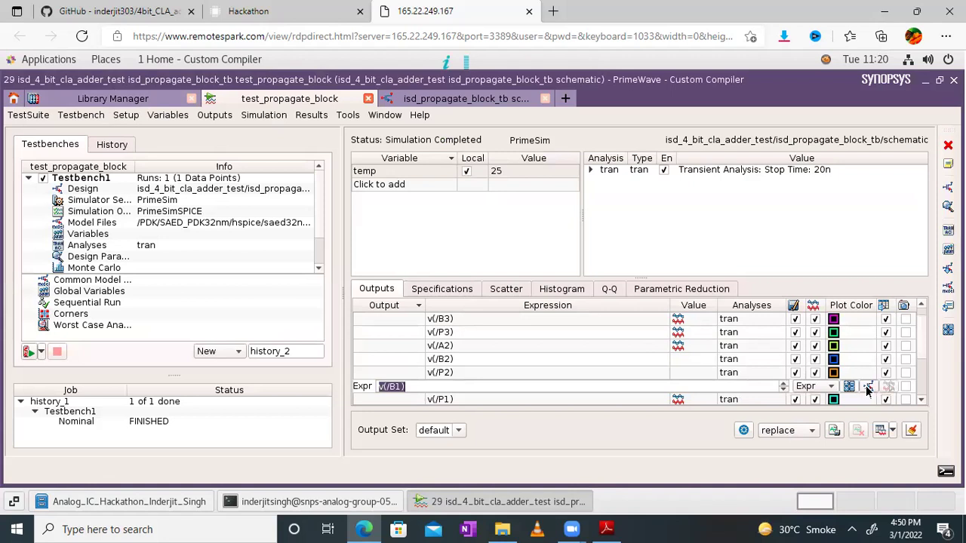
{"action": "left_click", "coordinate": [867, 387]}
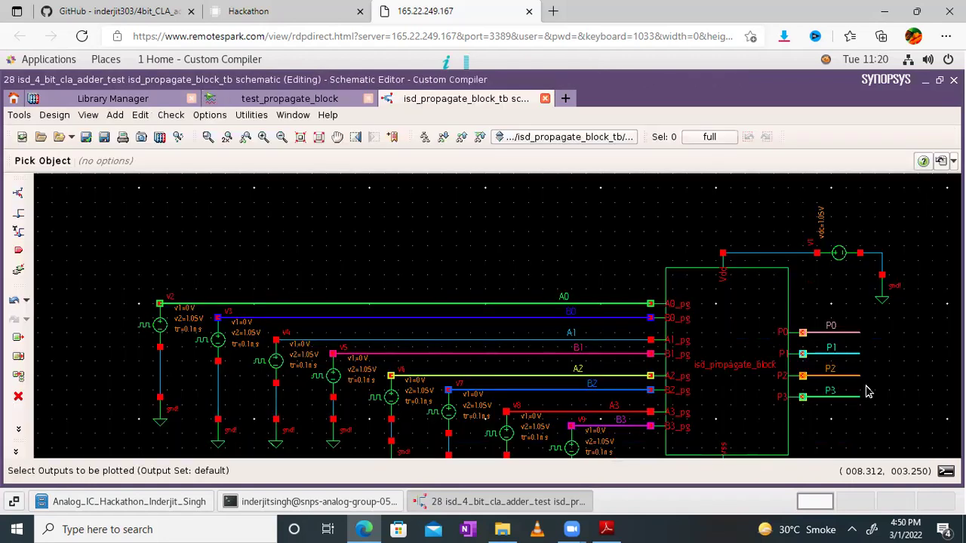
{"action": "left_click", "coordinate": [572, 336]}
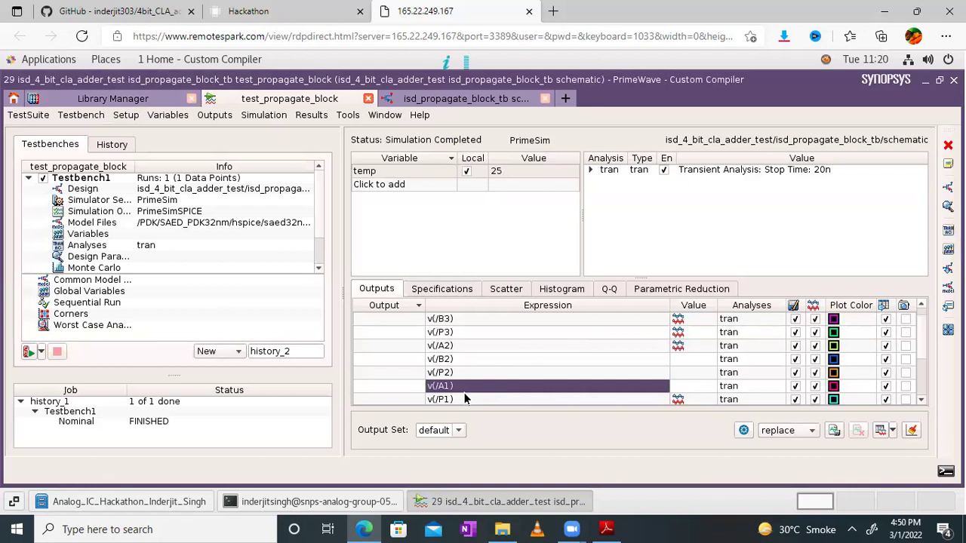
{"action": "left_click", "coordinate": [465, 399]}
{"action": "left_click", "coordinate": [464, 399]}
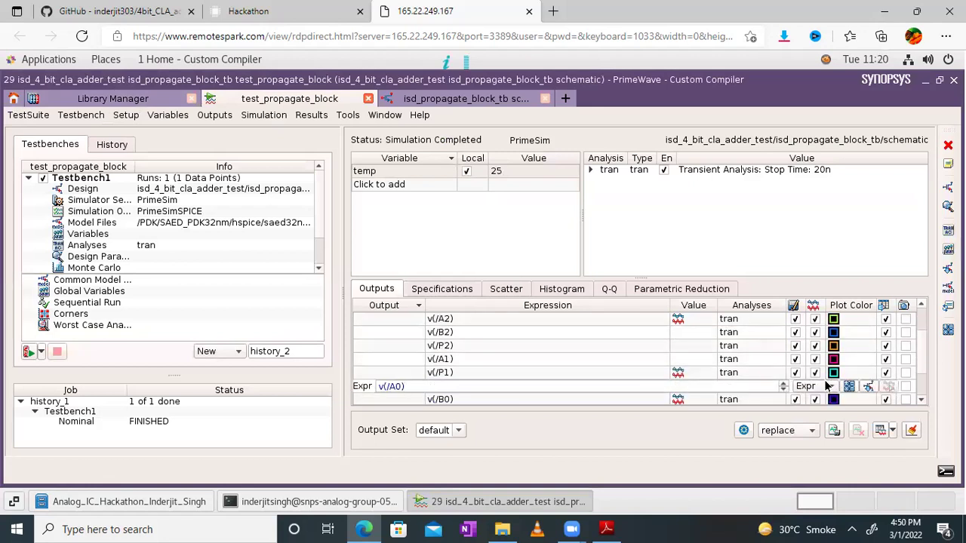
{"action": "left_click", "coordinate": [498, 372]}
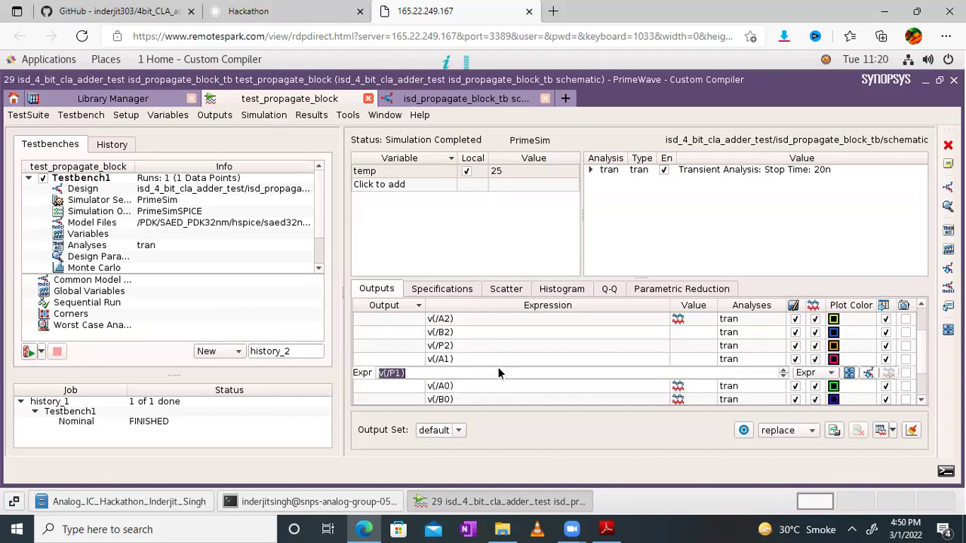
{"action": "left_click", "coordinate": [867, 375]}
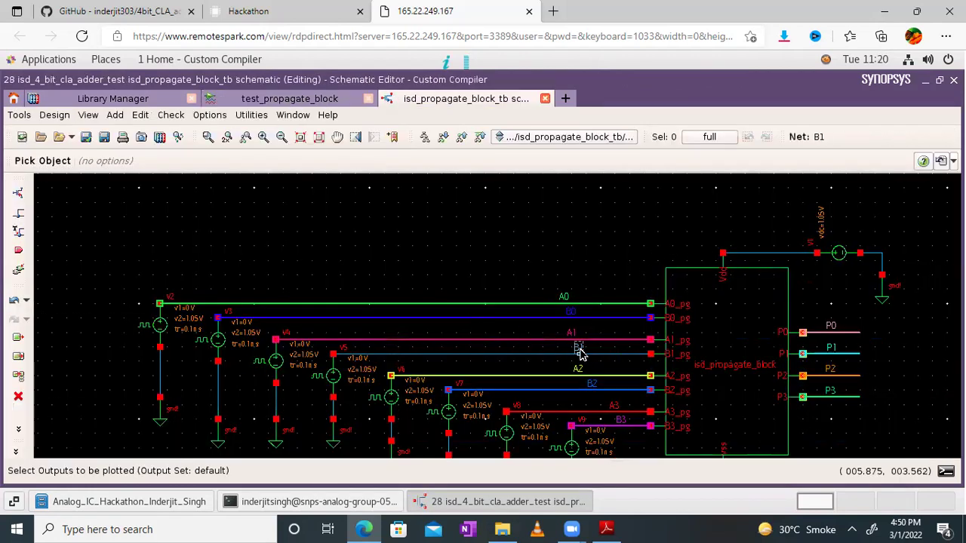
{"action": "left_click", "coordinate": [580, 354]}
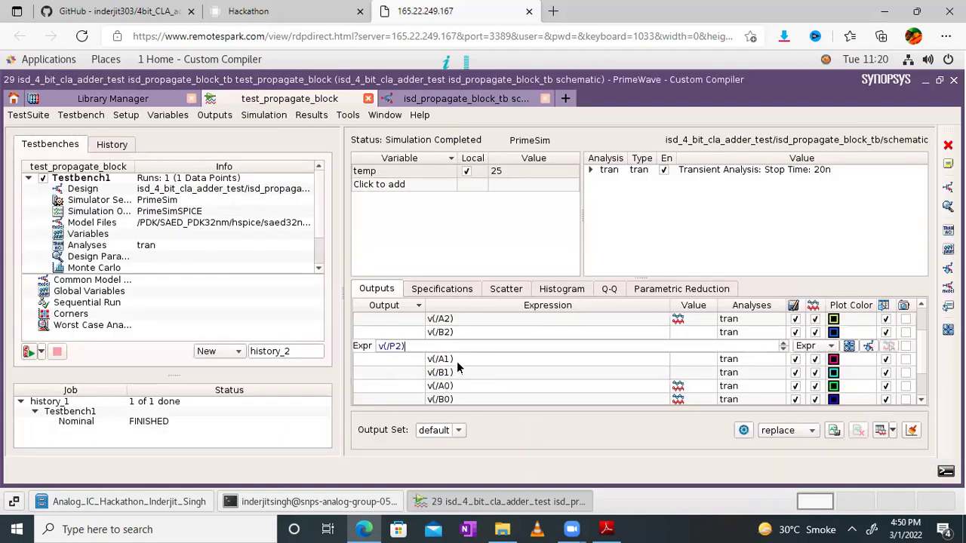
Replace the v(/A0) output with the voltage of net P1 and the v(/B0) output with net A0, picking both nets in the schematic.
{"action": "left_click", "coordinate": [448, 385]}
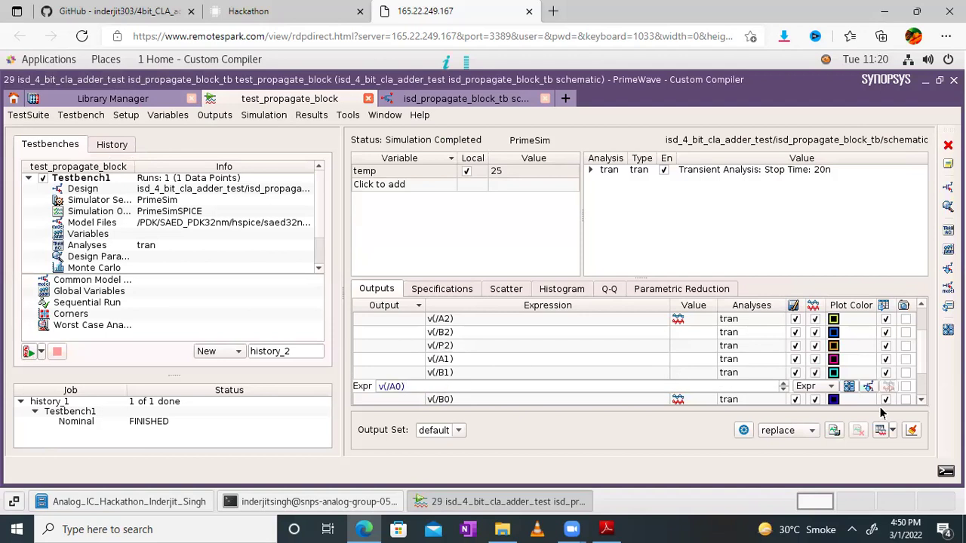
{"action": "left_click", "coordinate": [868, 386]}
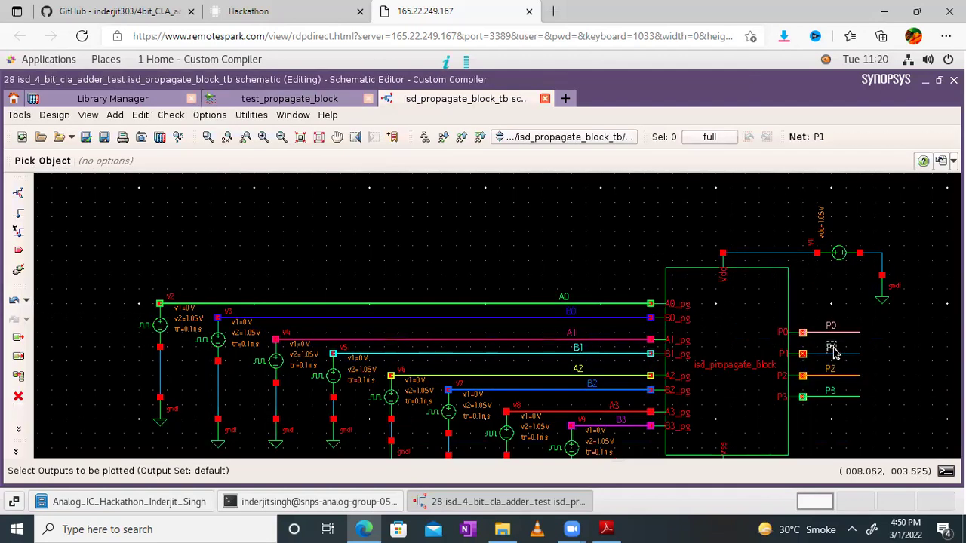
{"action": "left_click", "coordinate": [834, 354]}
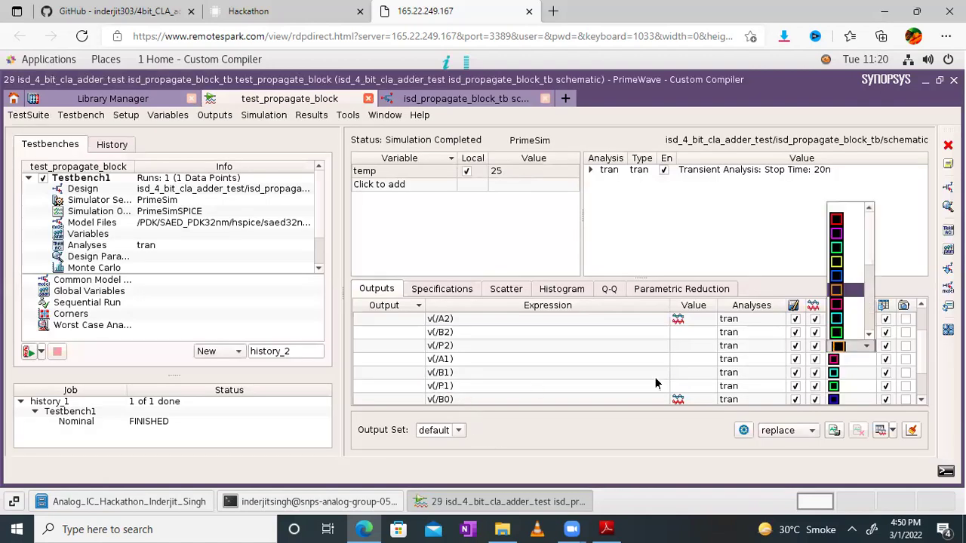
{"action": "left_click", "coordinate": [925, 383]}
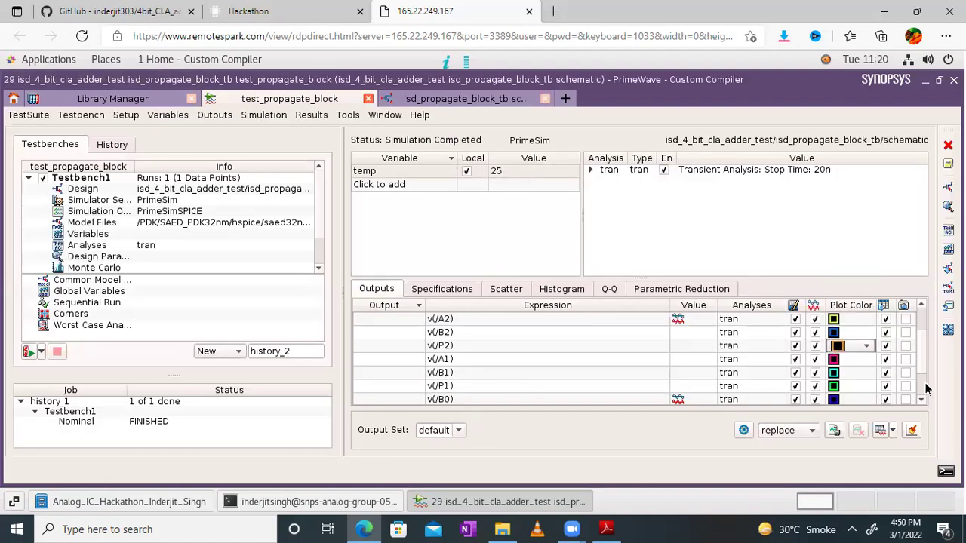
{"action": "scroll", "coordinate": [925, 382], "scroll_direction": "down", "scroll_amount": 1}
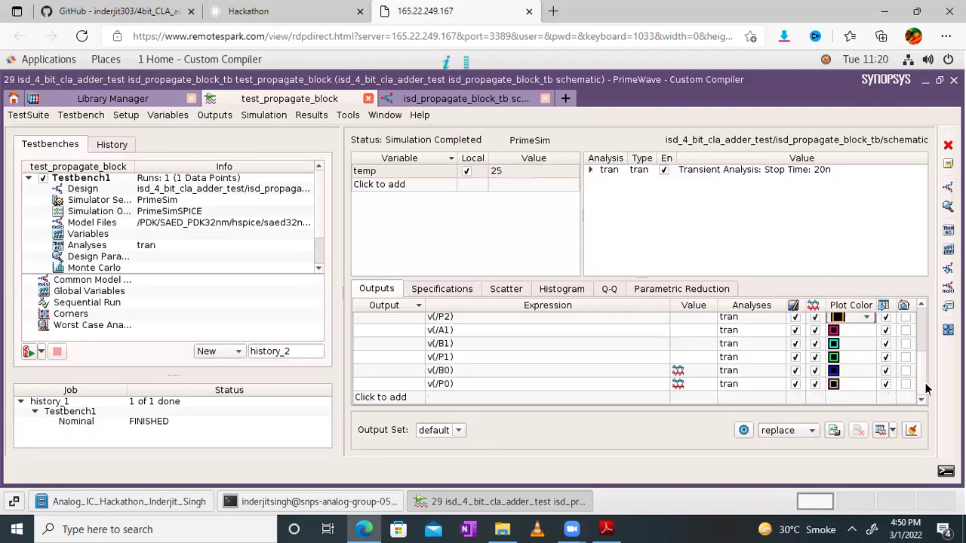
{"action": "double_click", "coordinate": [444, 372]}
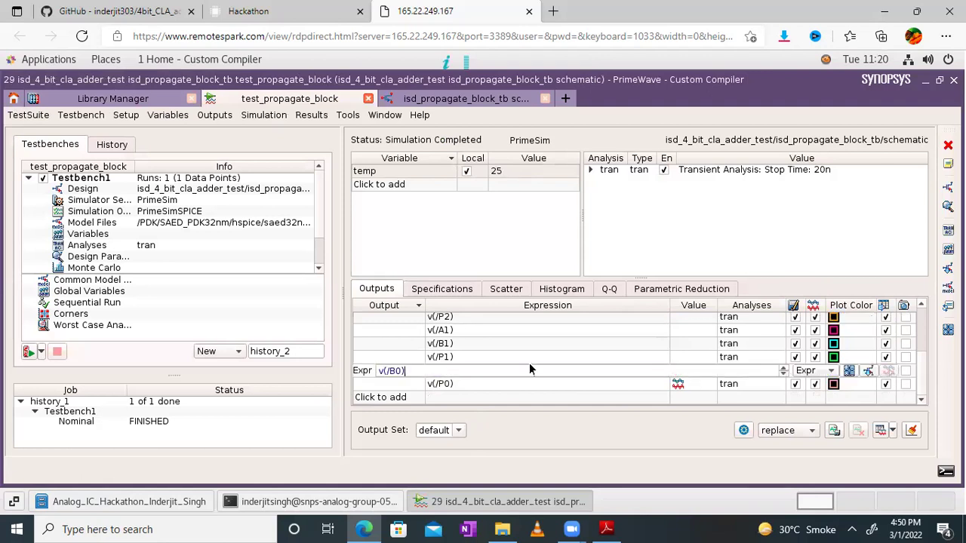
{"action": "left_click", "coordinate": [868, 371]}
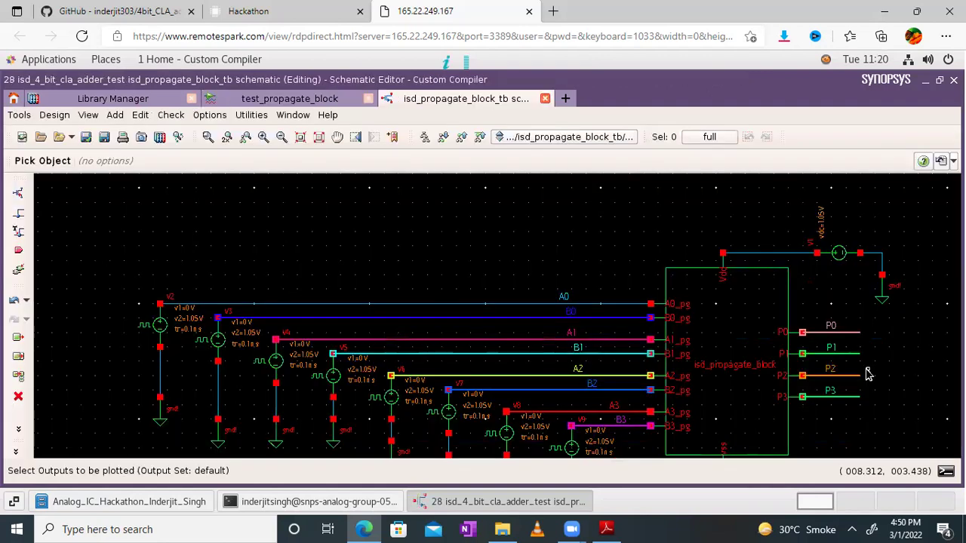
{"action": "left_click", "coordinate": [565, 302]}
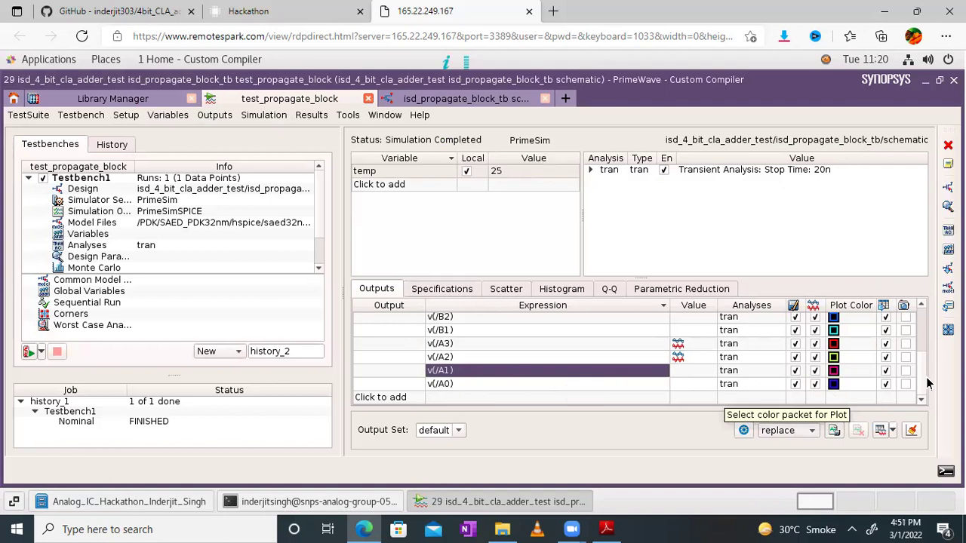
Add the voltage of net B0 as a new plotted output by picking it in the testbench schematic.
{"action": "left_click", "coordinate": [519, 398]}
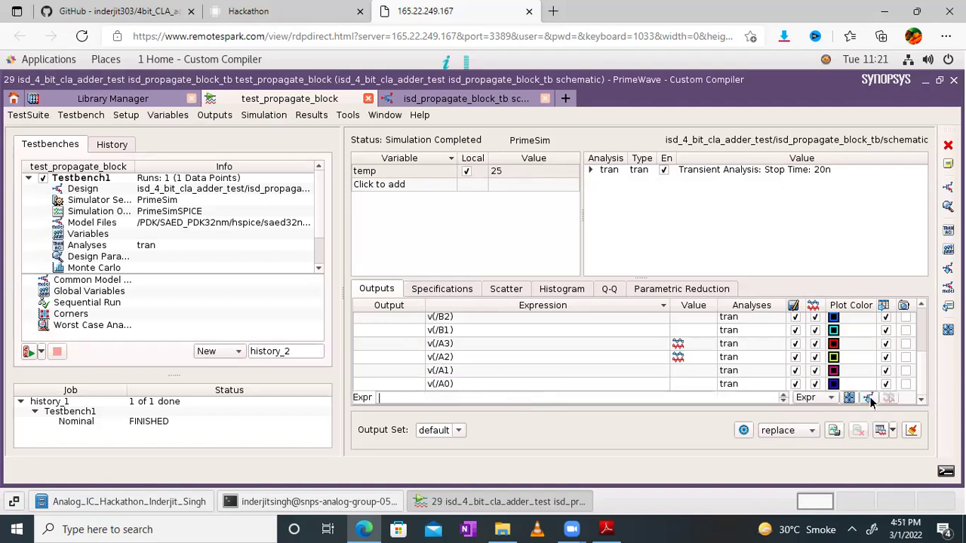
{"action": "left_click", "coordinate": [868, 399]}
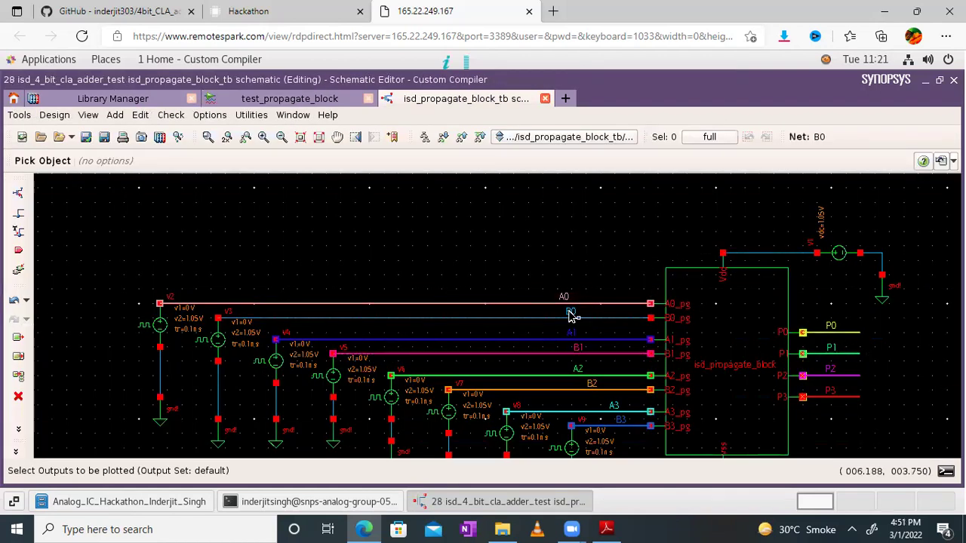
{"action": "left_click", "coordinate": [571, 315]}
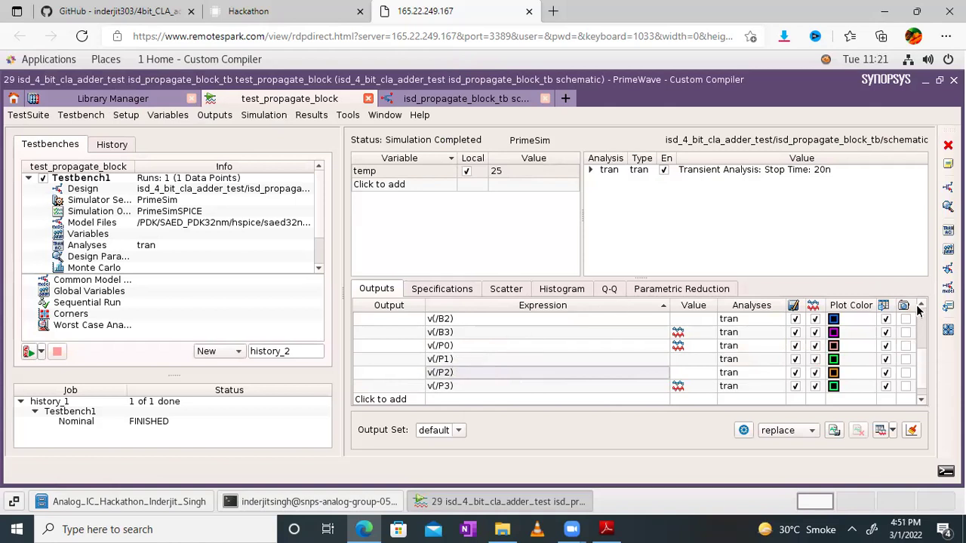
Check the outputs list for the voltages of all A, B and P nets.
{"action": "scroll", "coordinate": [918, 308], "scroll_direction": "up", "scroll_amount": 2}
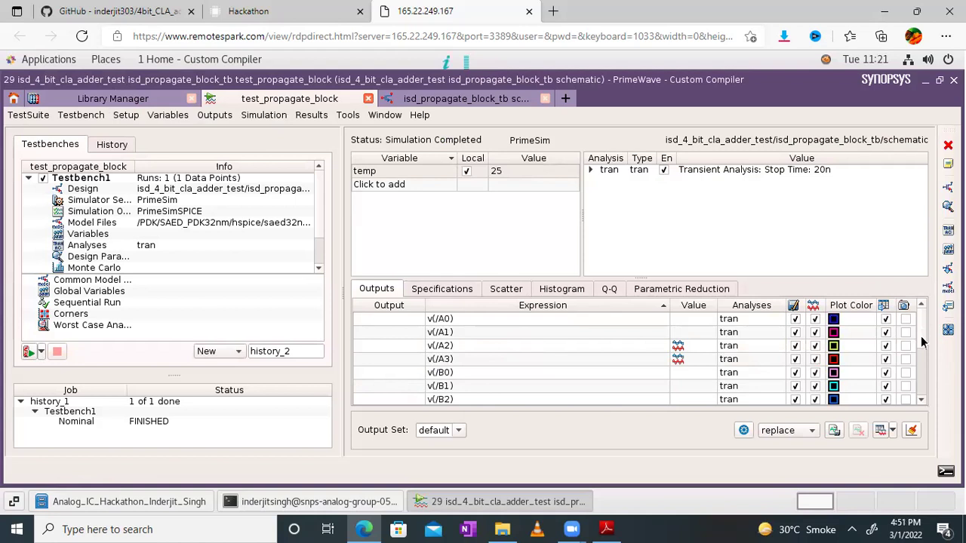
{"action": "scroll", "coordinate": [925, 401], "scroll_direction": "down", "scroll_amount": 2}
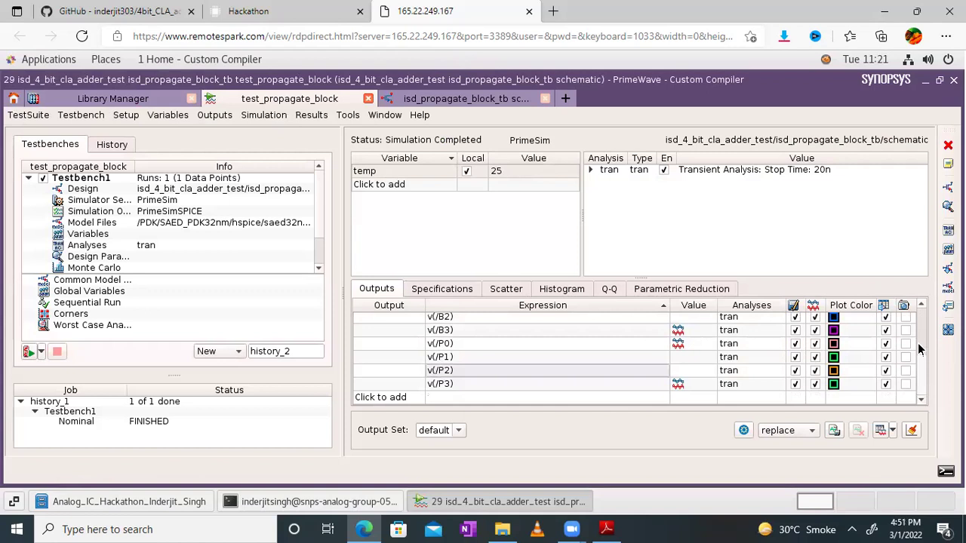
{"action": "scroll", "coordinate": [921, 349], "scroll_direction": "up", "scroll_amount": 1}
{"action": "left_click_drag", "start_coordinate": [919, 349], "coordinate": [915, 304]}
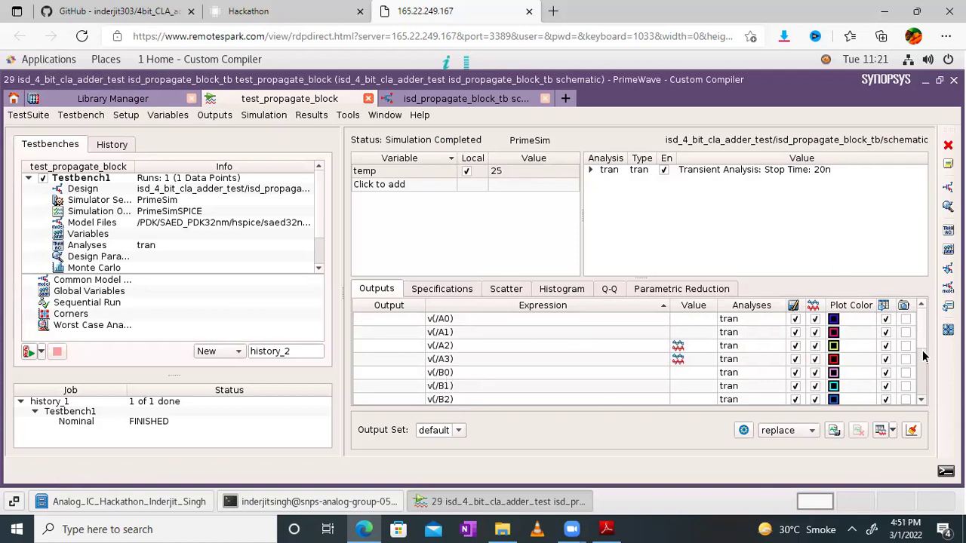
{"action": "scroll", "coordinate": [924, 356], "scroll_direction": "down", "scroll_amount": 1}
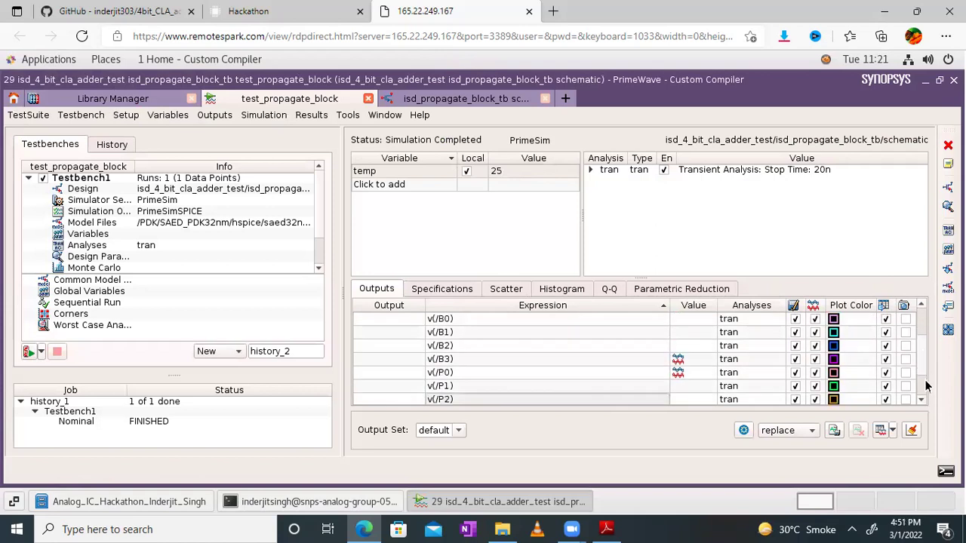
{"action": "scroll", "coordinate": [927, 388], "scroll_direction": "down", "scroll_amount": 1}
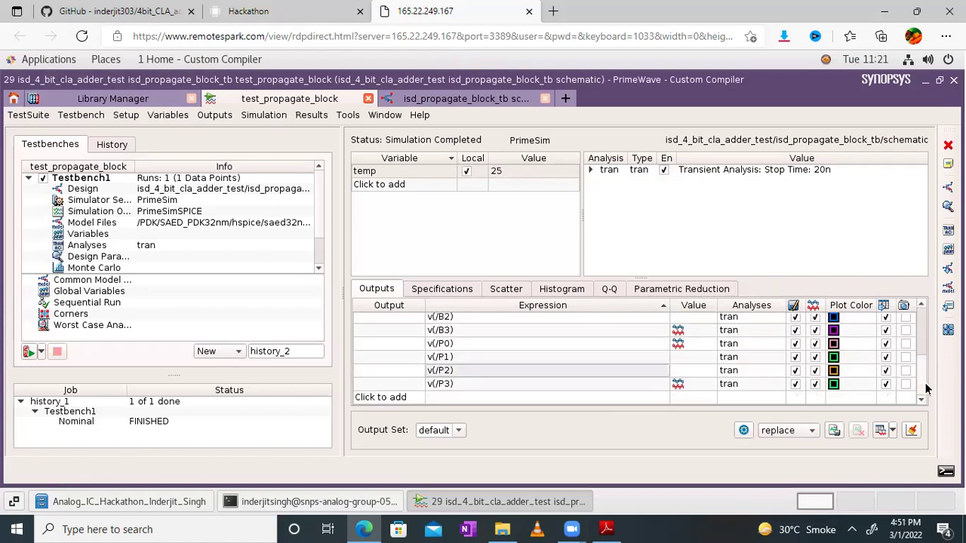
{"action": "left_click", "coordinate": [262, 117]}
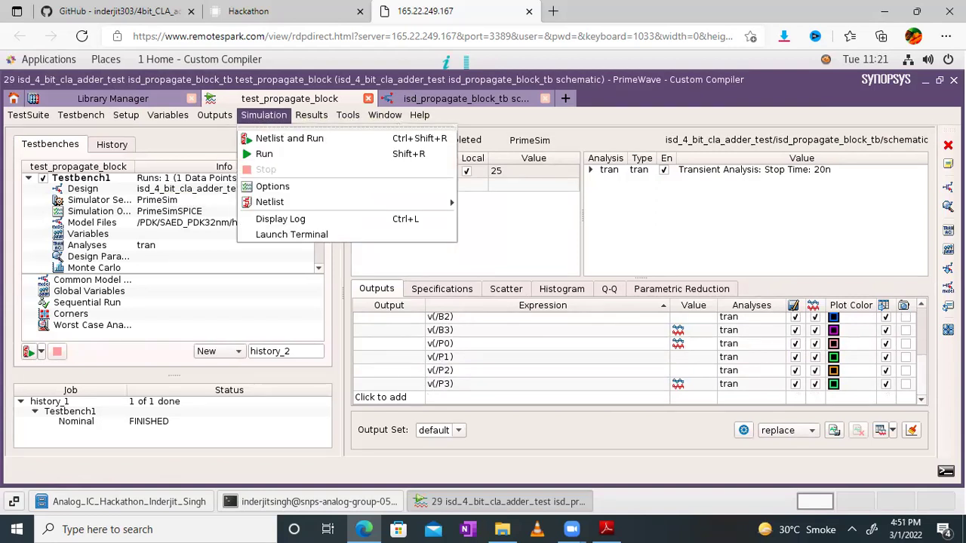
{"action": "left_click", "coordinate": [924, 342]}
{"action": "scroll", "coordinate": [924, 340], "scroll_direction": "up", "scroll_amount": 2}
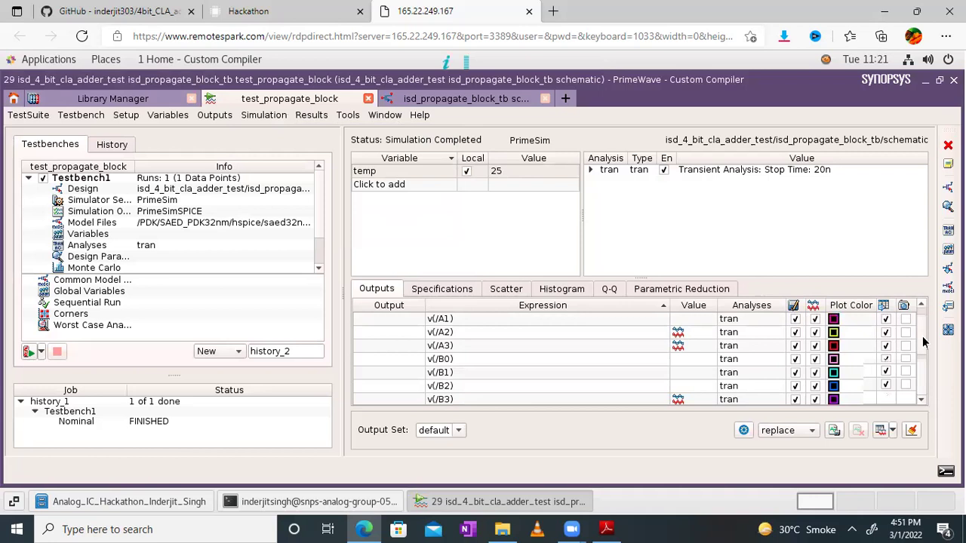
{"action": "scroll", "coordinate": [924, 321], "scroll_direction": "up", "scroll_amount": 1}
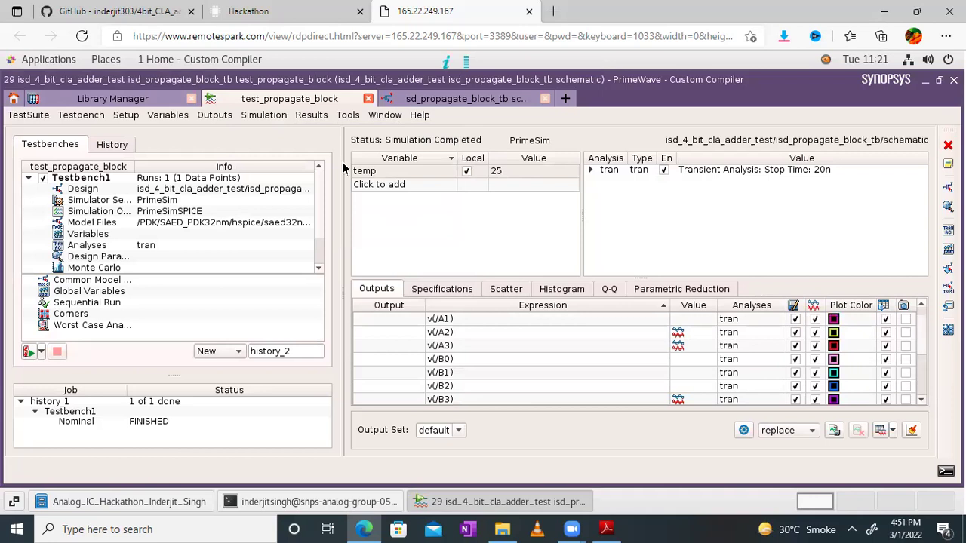
Netlist and run the propagate block simulation, and fit the waveform window to the screen.
{"action": "left_click", "coordinate": [263, 116]}
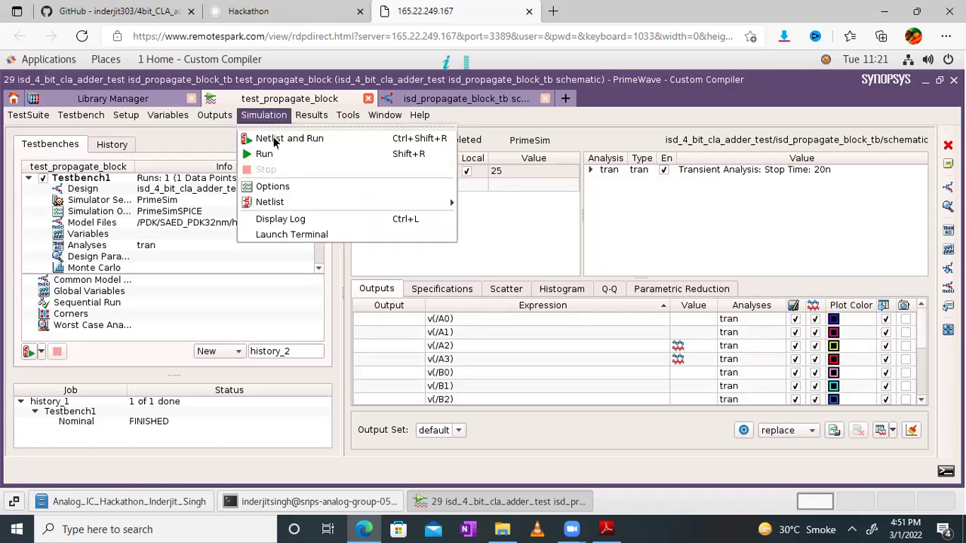
{"action": "left_click", "coordinate": [274, 139]}
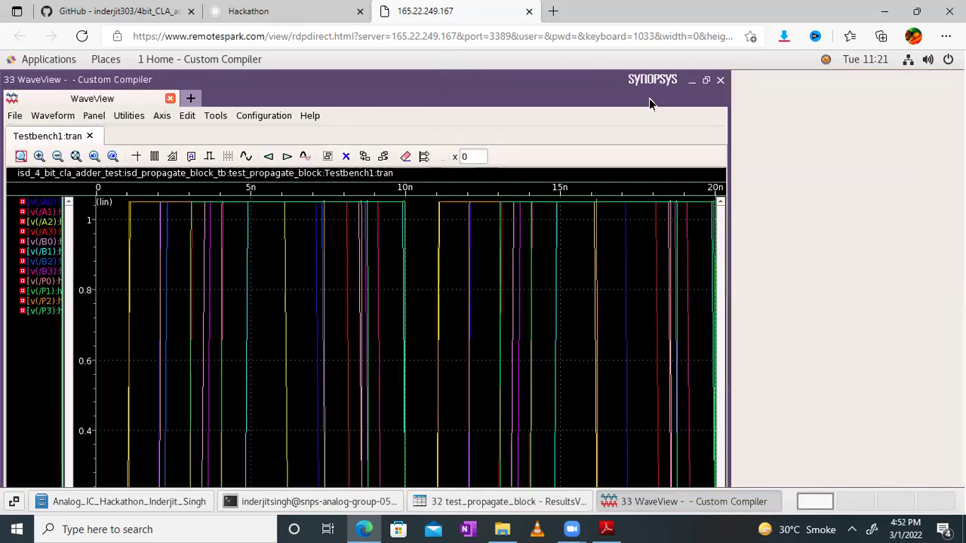
{"action": "left_click", "coordinate": [707, 81]}
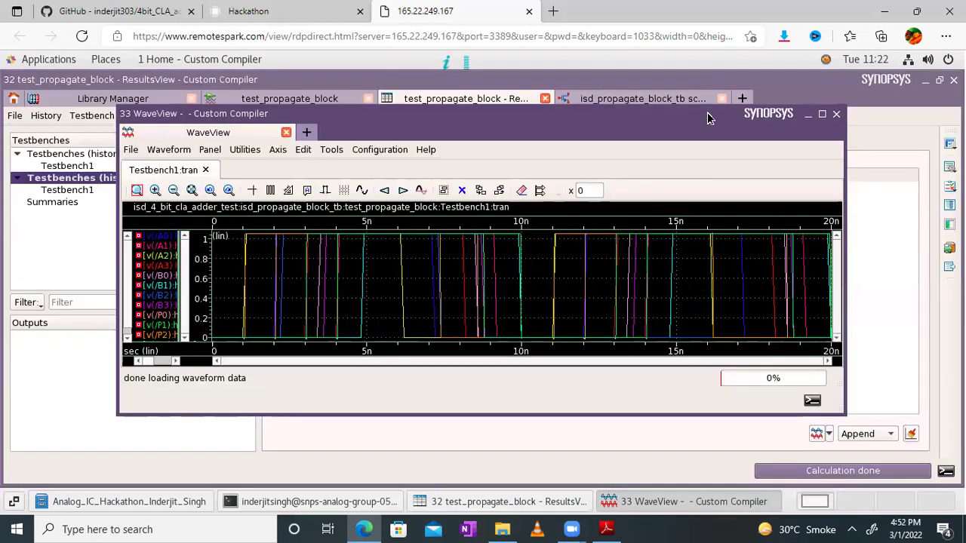
{"action": "left_click", "coordinate": [821, 117]}
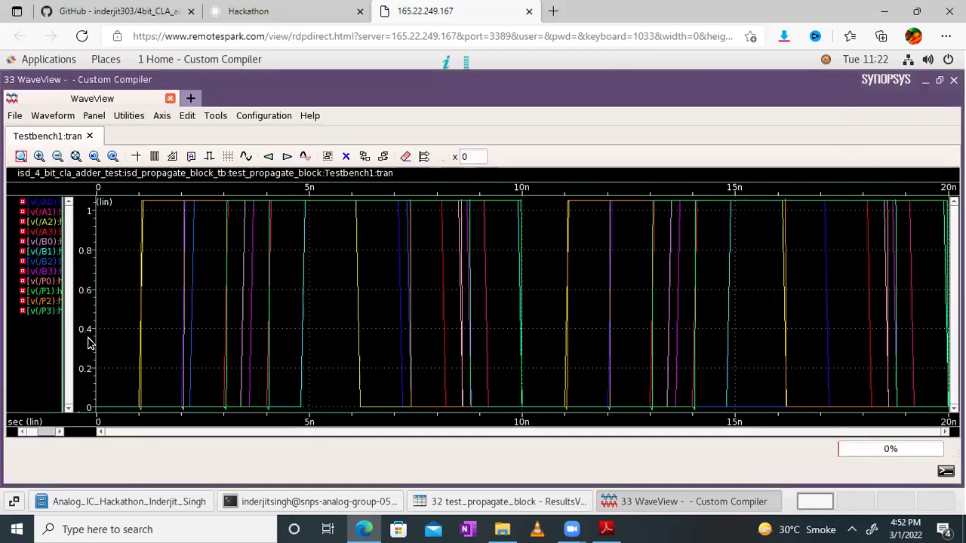
Ungroup the plotted signals into separate panels and turn off the dense background grid.
{"action": "right_click", "coordinate": [43, 356]}
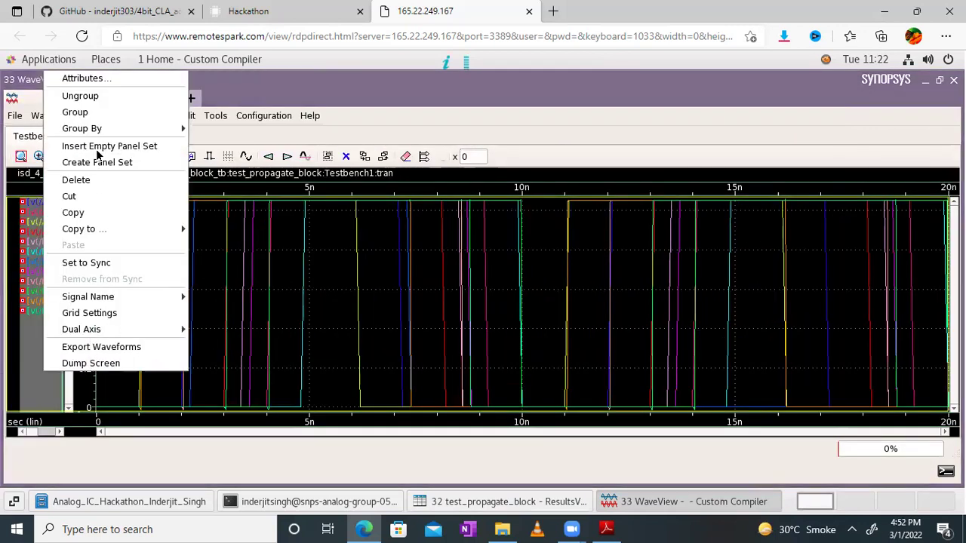
{"action": "left_click", "coordinate": [80, 96]}
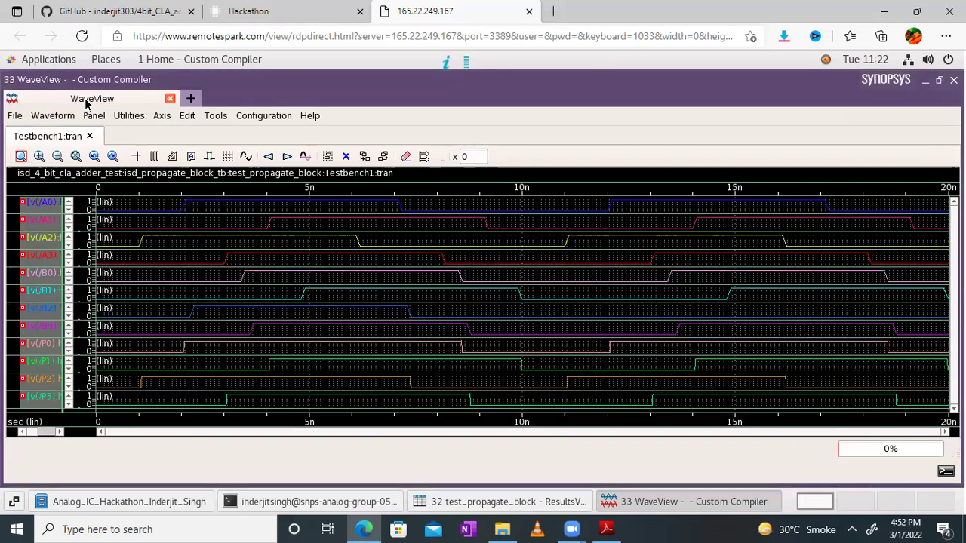
{"action": "left_click", "coordinate": [229, 157]}
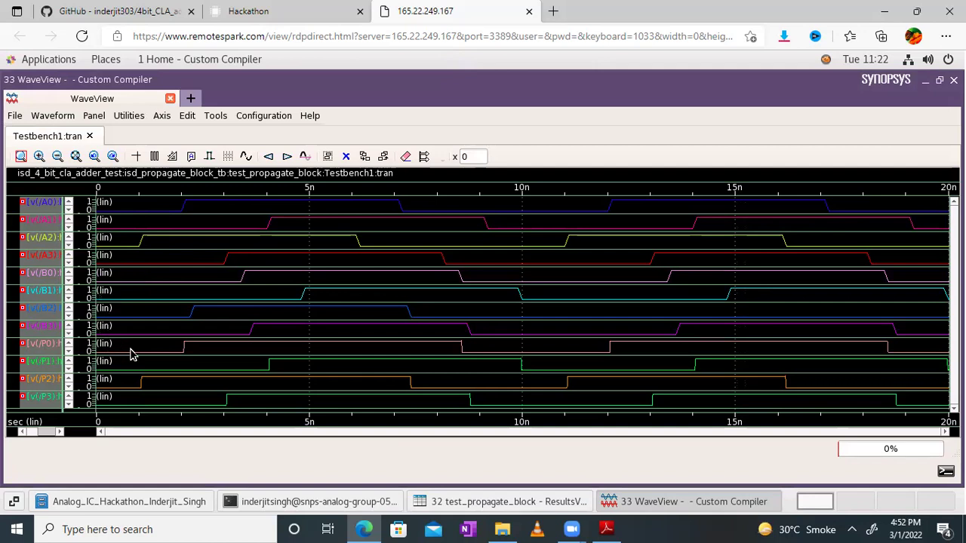
Try to move the P0 panel up among the A signals, and ungroup the merged signals again.
{"action": "left_click", "coordinate": [51, 346]}
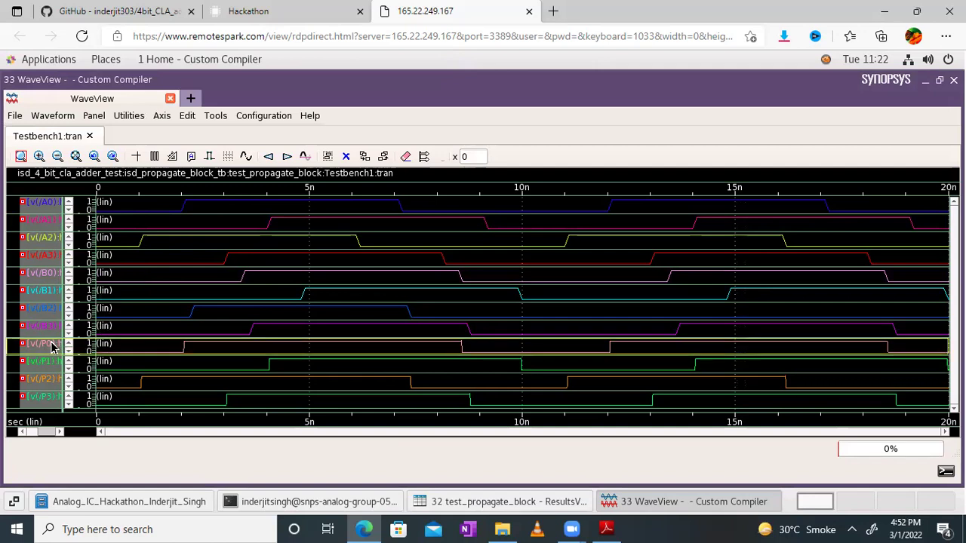
{"action": "left_click_drag", "start_coordinate": [44, 345], "coordinate": [44, 249]}
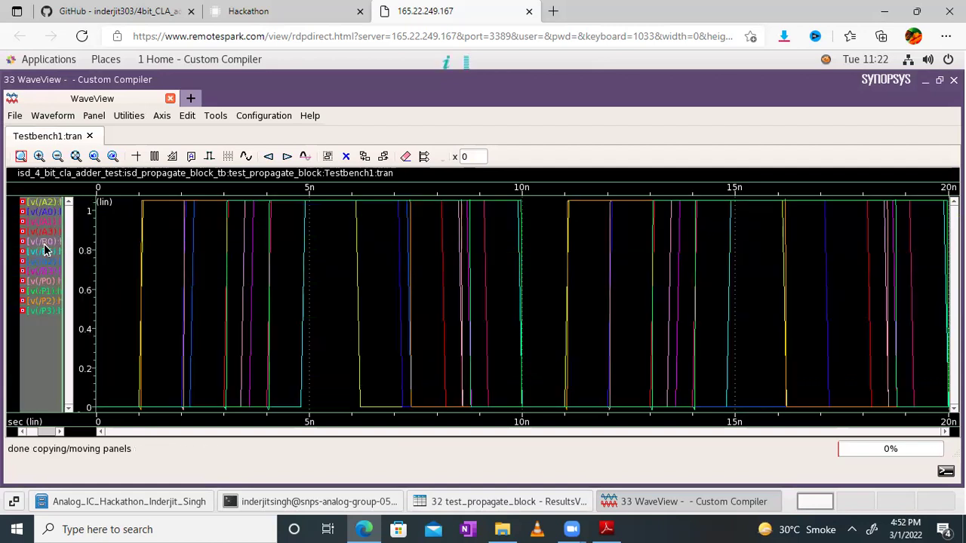
{"action": "right_click", "coordinate": [41, 350]}
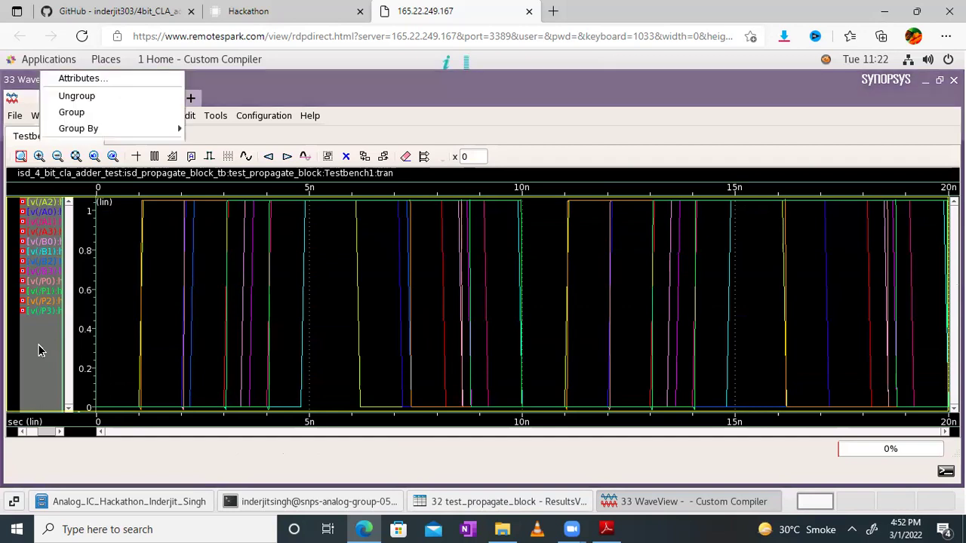
{"action": "left_click", "coordinate": [85, 97]}
Try to group the waveform panels by name.
{"action": "right_click", "coordinate": [40, 264]}
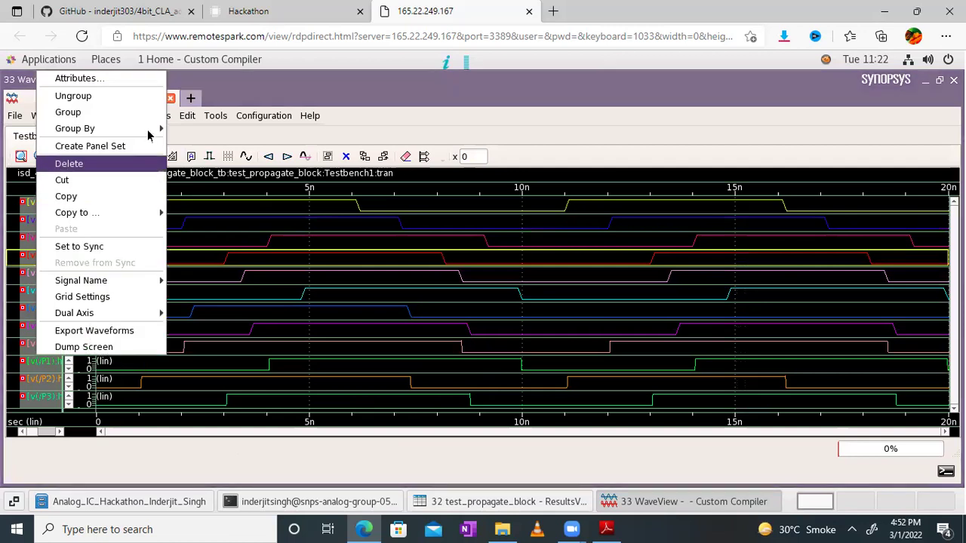
{"action": "mouse_move", "coordinate": [150, 132]}
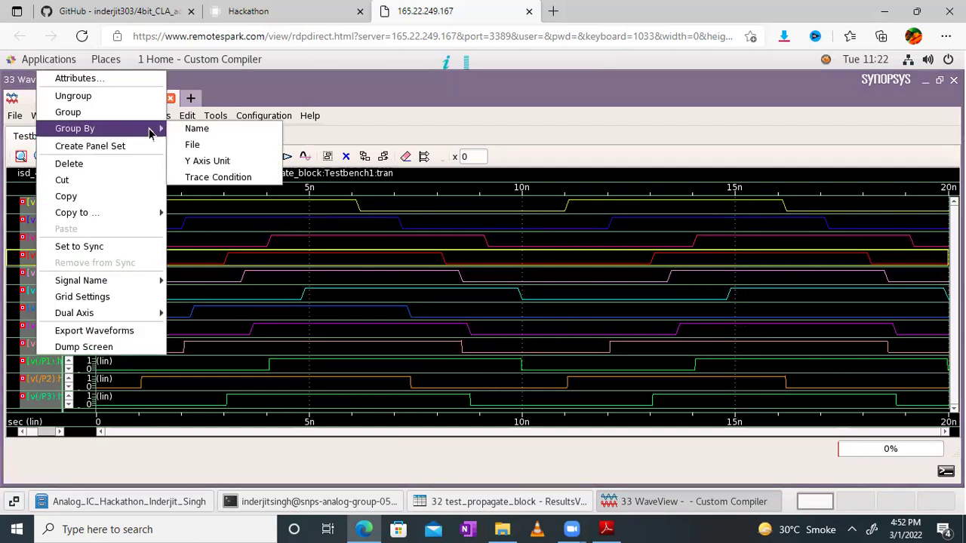
{"action": "left_click", "coordinate": [201, 130]}
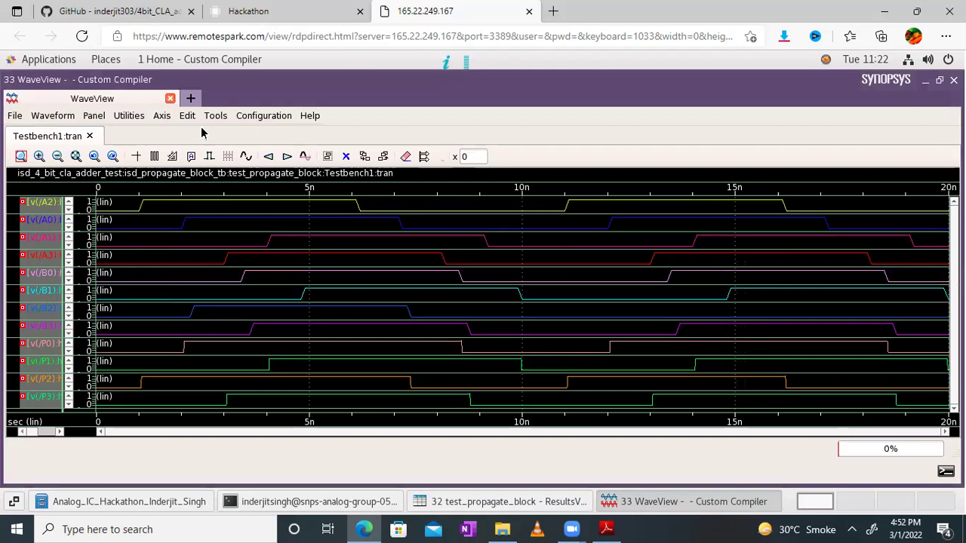
Overlay the A2 waveform on the A3 waveform in one panel beneath A0 and A1.
{"action": "left_click", "coordinate": [45, 328]}
{"action": "left_click", "coordinate": [254, 255]}
{"action": "left_click", "coordinate": [53, 237]}
{"action": "left_click", "coordinate": [45, 204]}
{"action": "left_click_drag", "start_coordinate": [43, 217], "coordinate": [48, 264]}
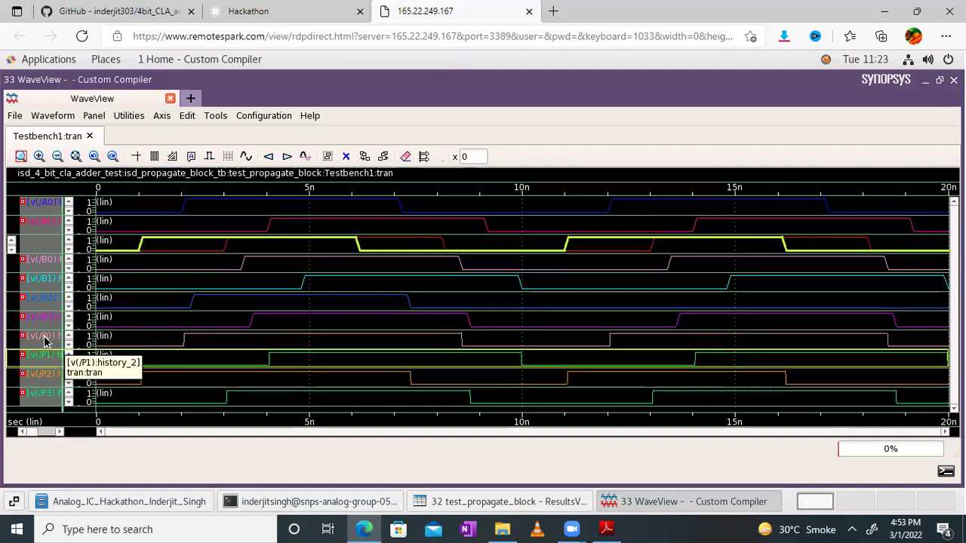
Move the P0 panel above the shared A2 and A3 panel, and move the A1 panel to the end of the stack.
{"action": "left_click_drag", "start_coordinate": [46, 342], "coordinate": [43, 243]}
{"action": "left_click", "coordinate": [44, 266]}
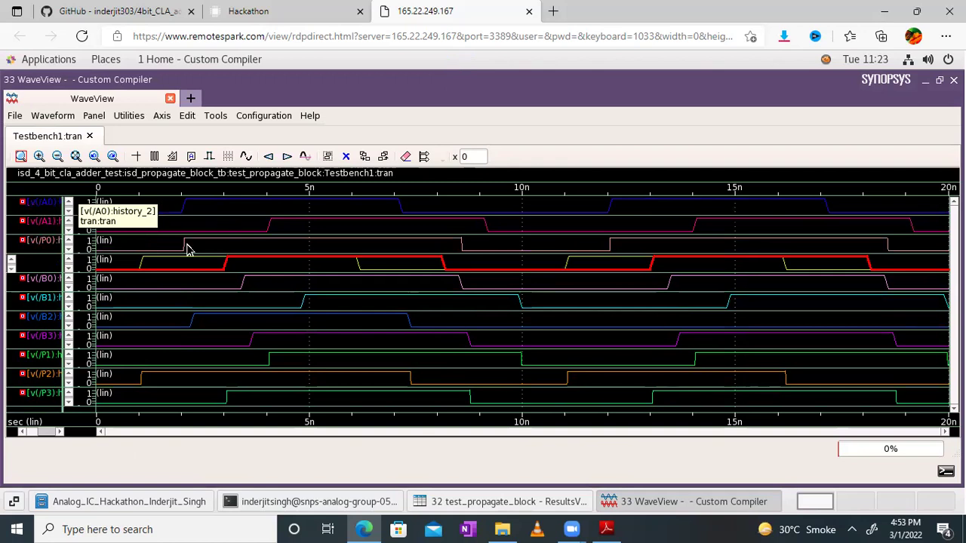
{"action": "left_click", "coordinate": [140, 247]}
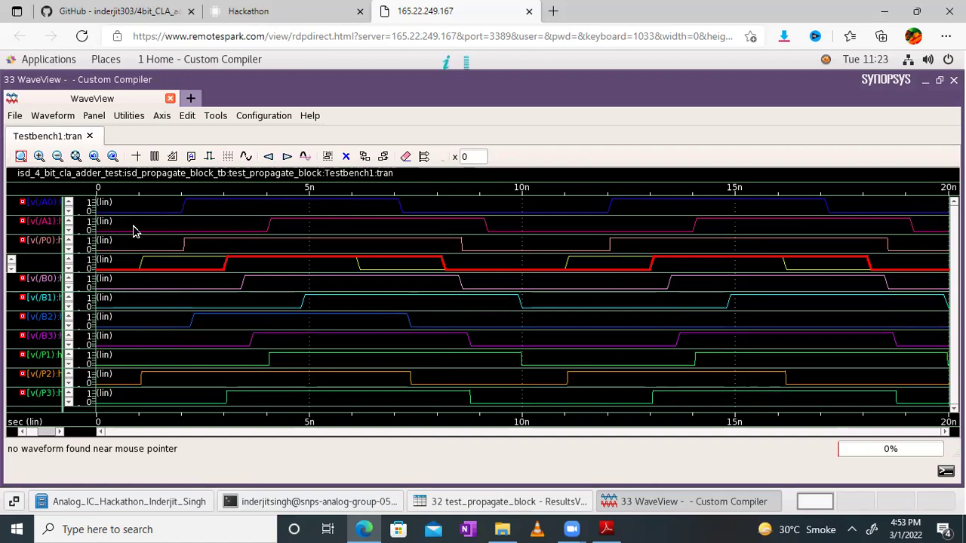
{"action": "left_click_drag", "start_coordinate": [41, 229], "coordinate": [43, 408]}
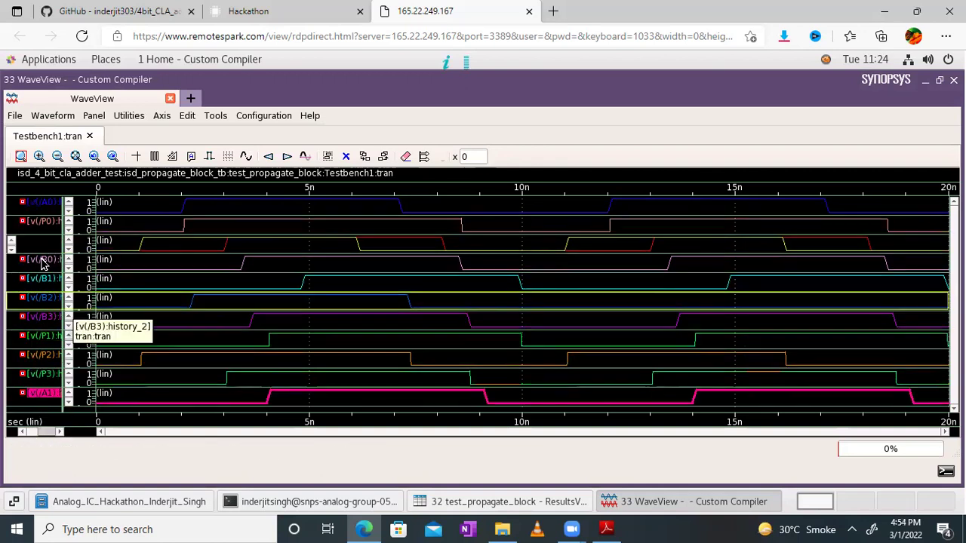
Arrange the B0 and P0 waveforms directly beneath A0 and move the A2 waveform into the A1 panel.
{"action": "left_click_drag", "start_coordinate": [42, 268], "coordinate": [46, 226]}
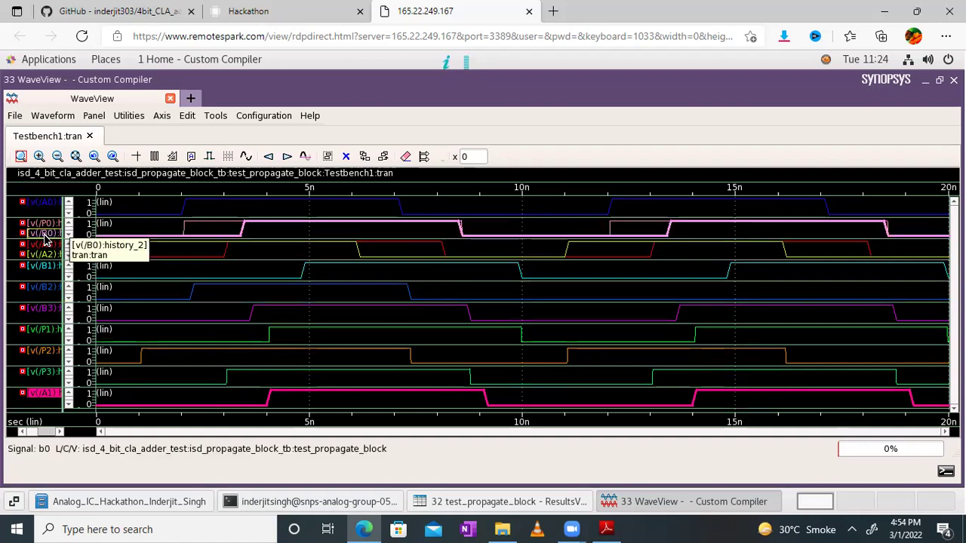
{"action": "left_click_drag", "start_coordinate": [38, 255], "coordinate": [44, 278]}
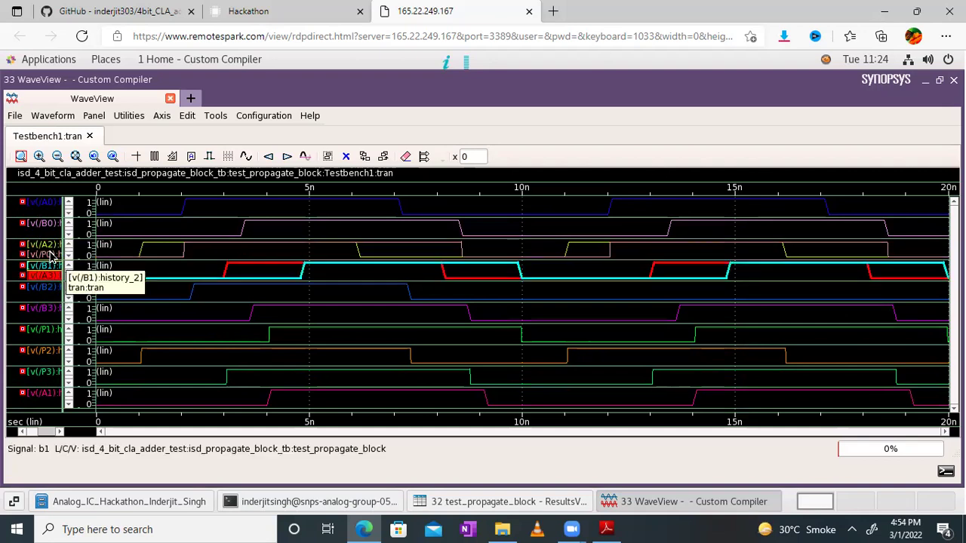
{"action": "left_click_drag", "start_coordinate": [53, 249], "coordinate": [53, 397]}
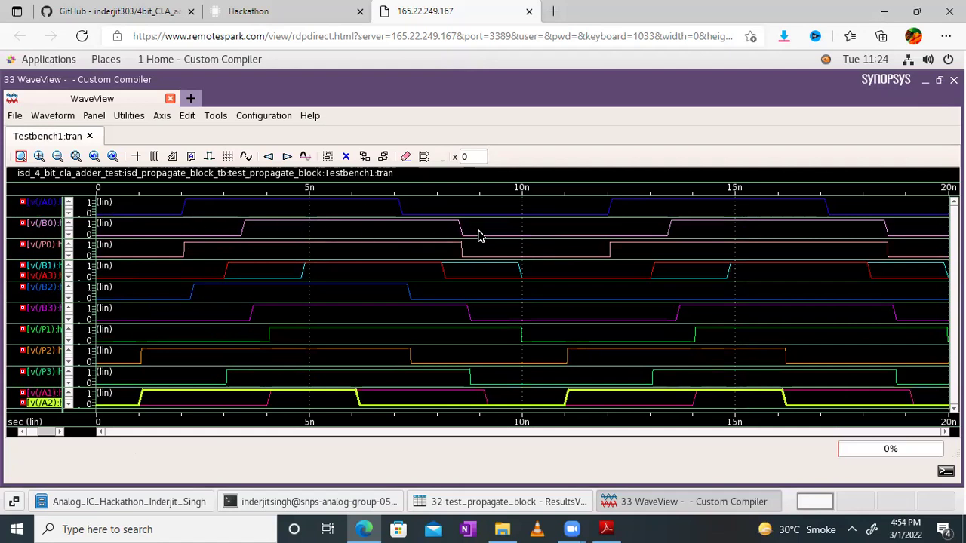
Move the A3 waveform out of the B1 panel into the shared A1 and A2 panel.
{"action": "left_click", "coordinate": [52, 270]}
{"action": "left_click", "coordinate": [49, 277]}
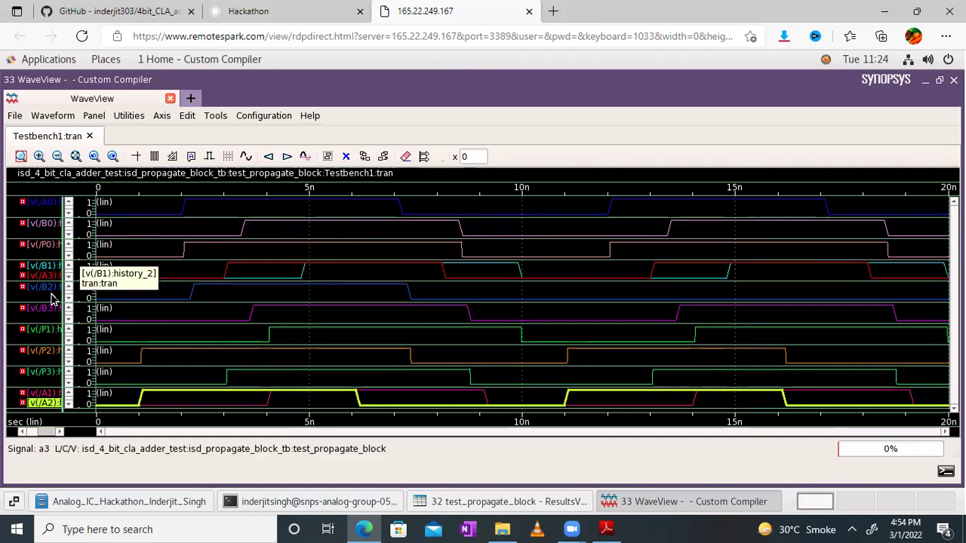
{"action": "mouse_move", "coordinate": [53, 403]}
{"action": "left_mouse_down"}
{"action": "mouse_move", "coordinate": [60, 413]}
{"action": "mouse_move", "coordinate": [55, 408]}
{"action": "left_mouse_up"}
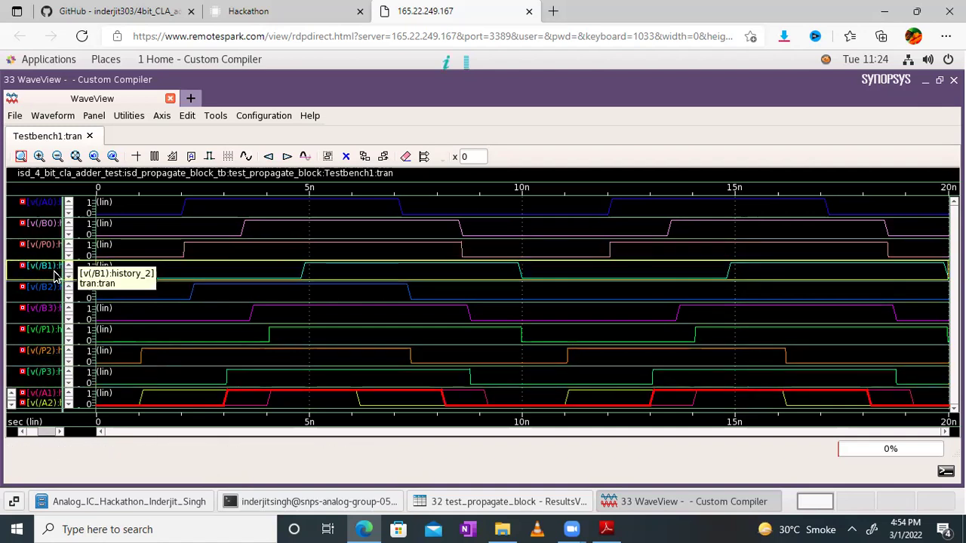
{"action": "left_click", "coordinate": [52, 396]}
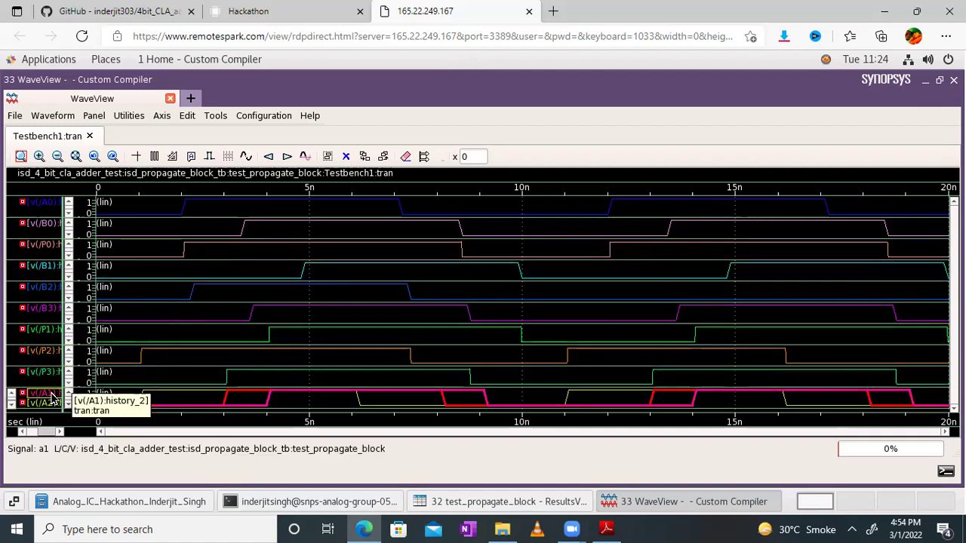
{"action": "left_click", "coordinate": [853, 249]}
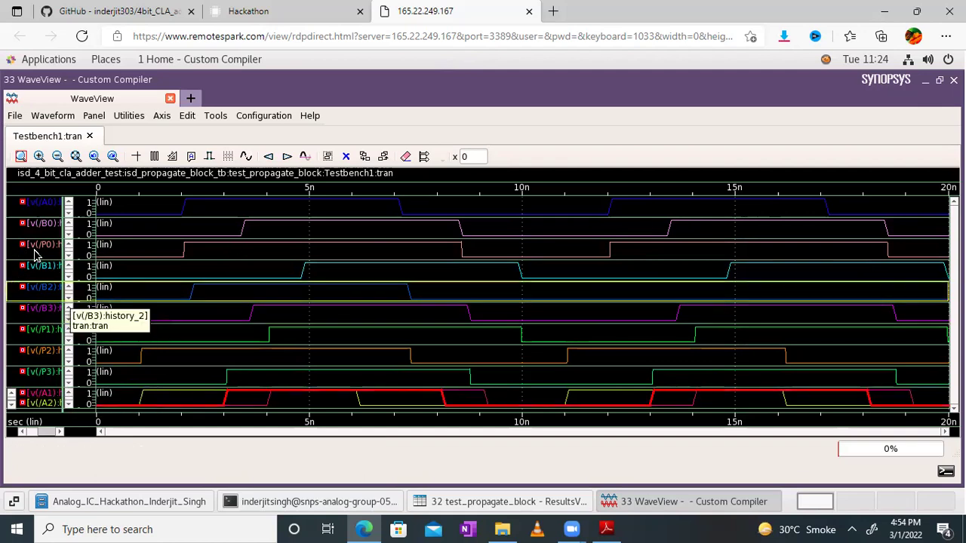
Move the B2 panel below the B3 panel and close the waveform viewer.
{"action": "left_click", "coordinate": [41, 273]}
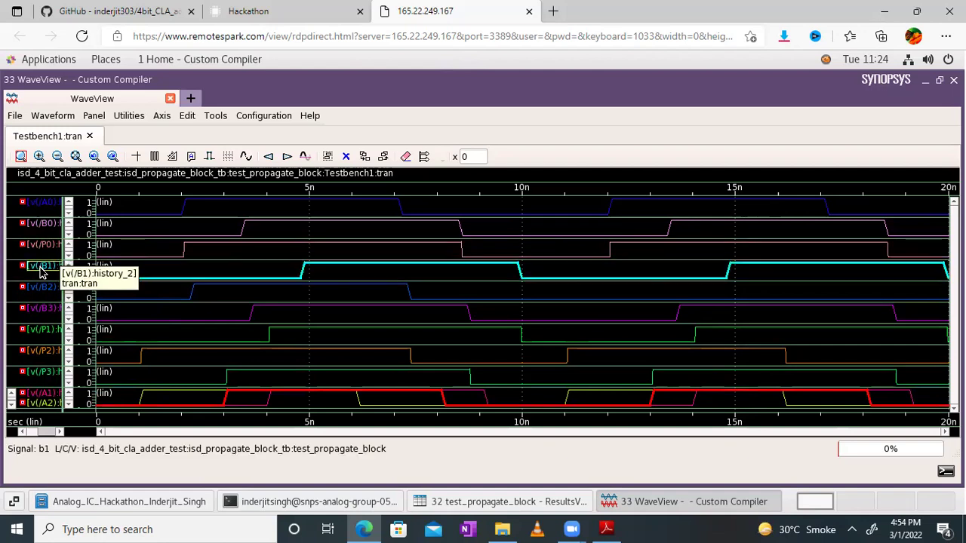
{"action": "left_click_drag", "start_coordinate": [39, 288], "coordinate": [35, 332]}
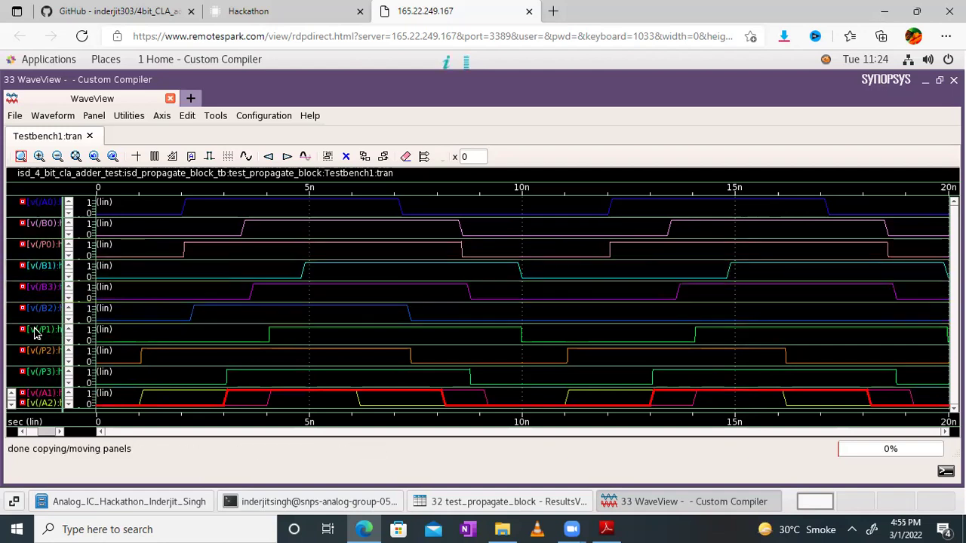
{"action": "left_click", "coordinate": [50, 271]}
{"action": "left_click_drag", "start_coordinate": [47, 294], "coordinate": [39, 294]}
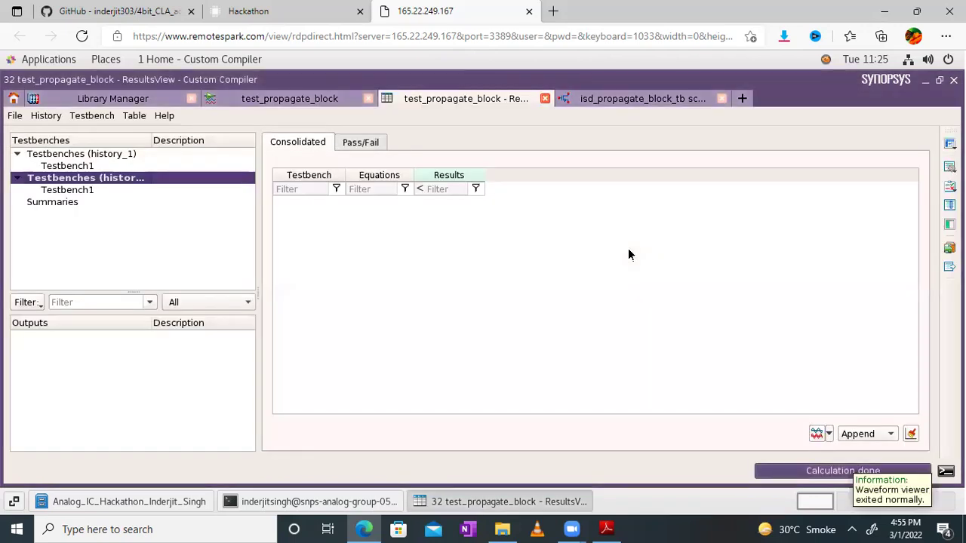
Close the propagate block's results view and sort the simulation outputs by expression in descending order.
{"action": "left_click", "coordinate": [545, 99]}
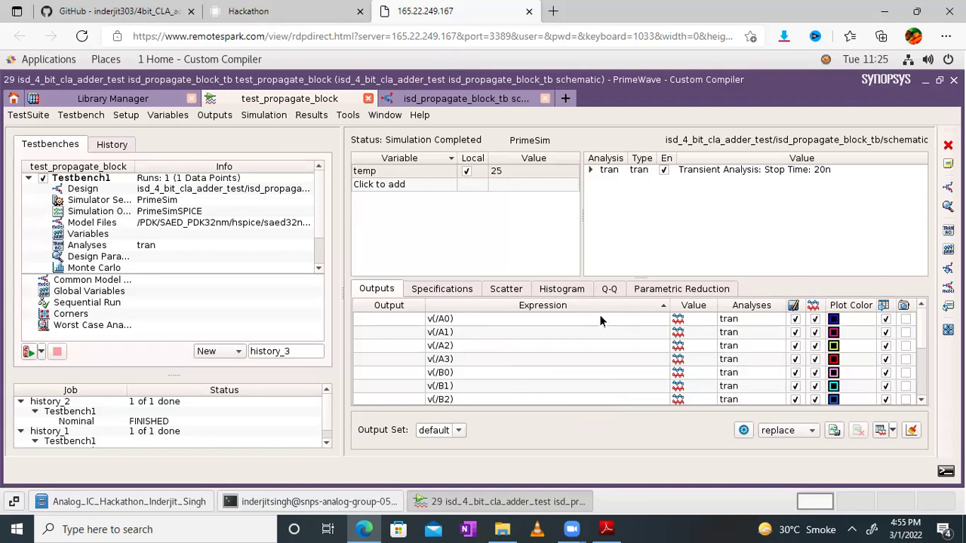
{"action": "left_click", "coordinate": [663, 309]}
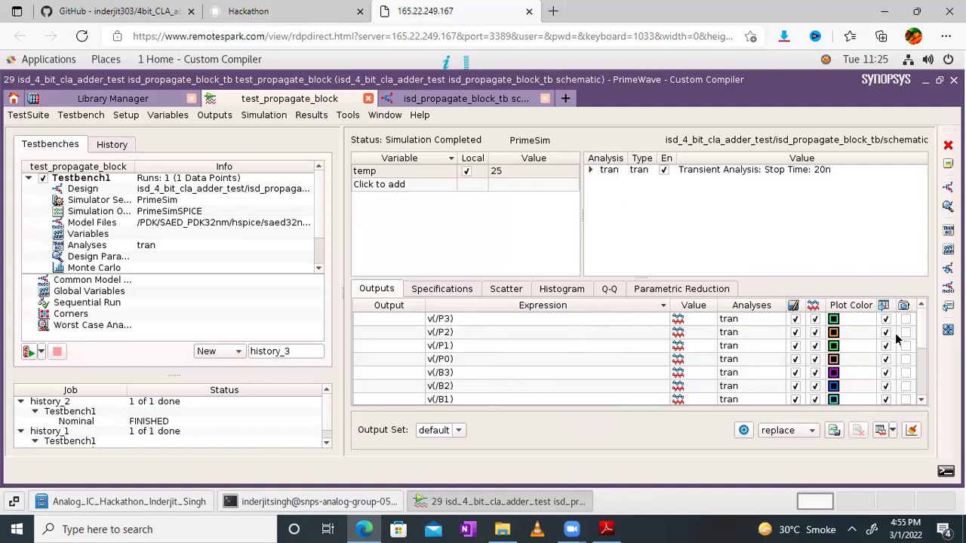
{"action": "scroll", "coordinate": [925, 385], "scroll_direction": "down", "scroll_amount": 2}
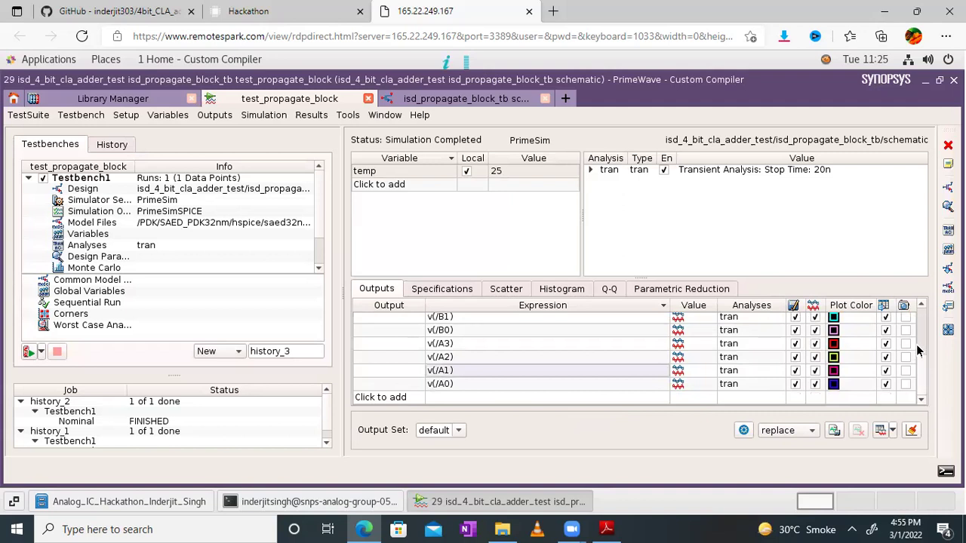
{"action": "scroll", "coordinate": [920, 350], "scroll_direction": "up", "scroll_amount": 2}
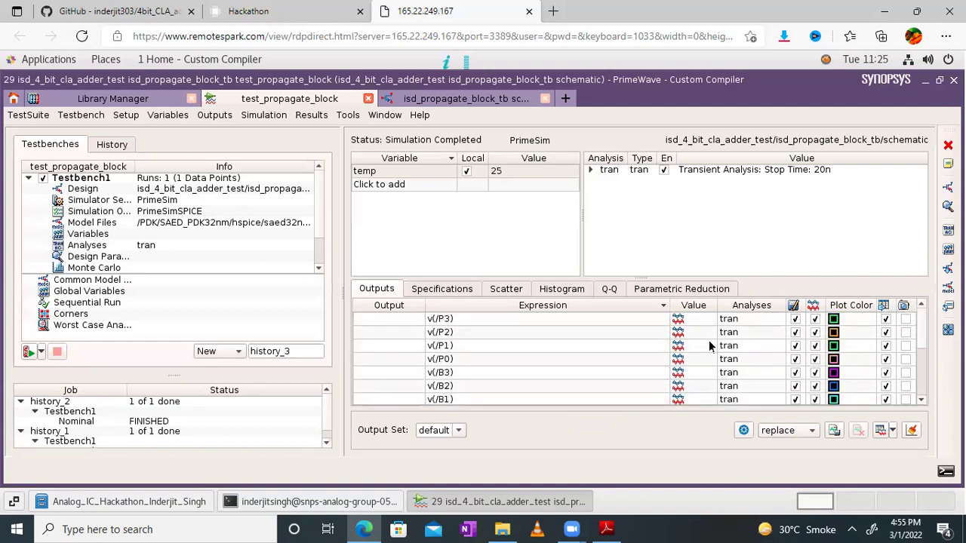
Replace the first output expression, v(/P3), with v(/A3) in the propagate block's outputs list.
{"action": "double_click", "coordinate": [451, 319]}
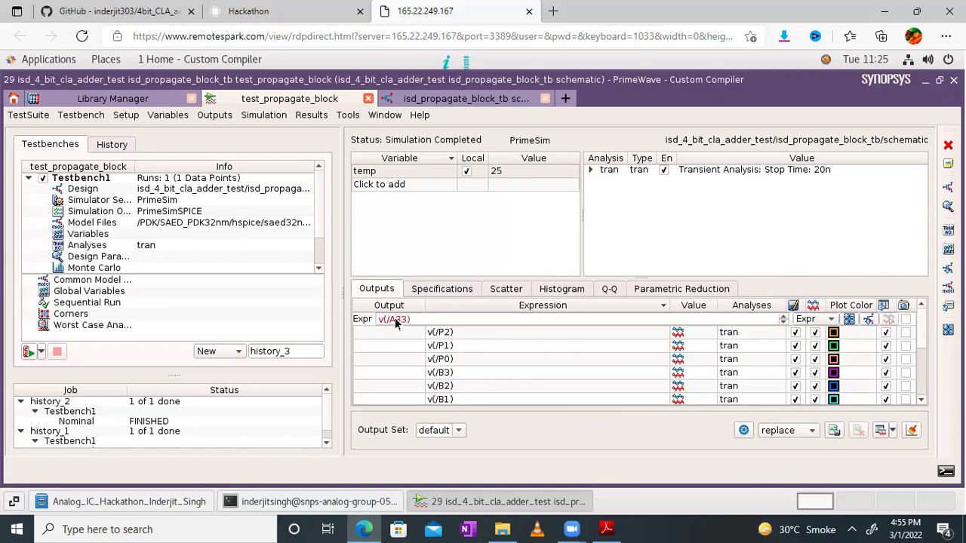
{"action": "type", "text": "v(/A33)"}
{"action": "key", "text": "Return"}
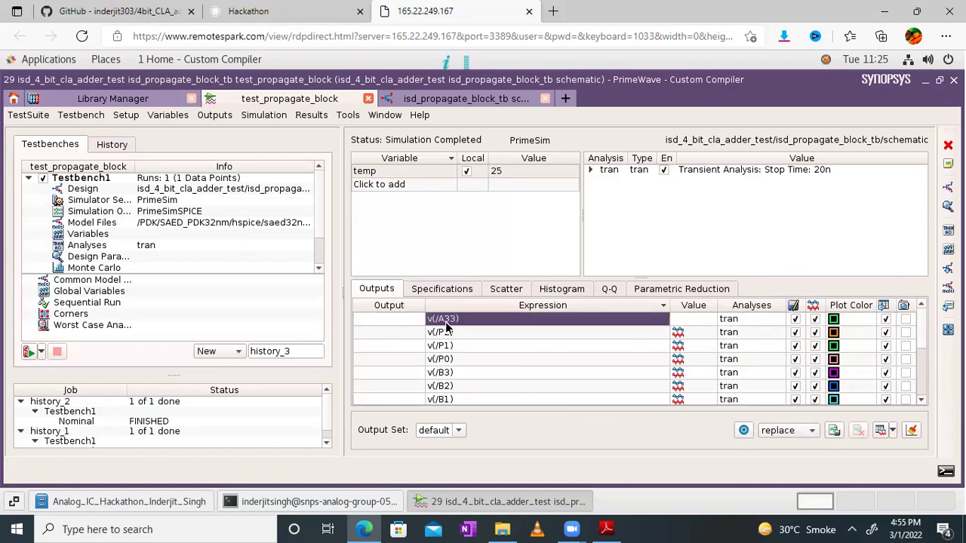
{"action": "double_click", "coordinate": [445, 320]}
{"action": "double_click", "coordinate": [404, 321]}
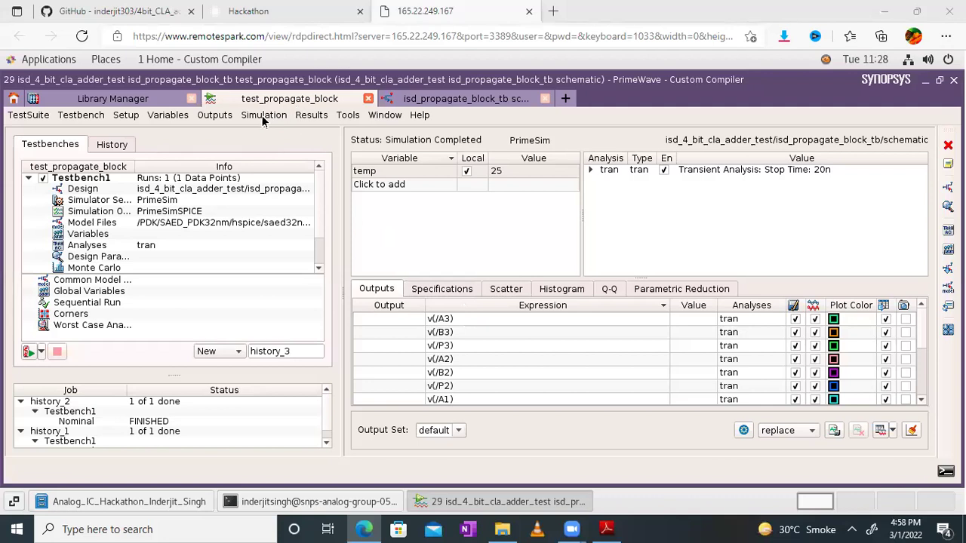
Netlist and run the propagate block simulation, and maximize the resulting waveform window.
{"action": "left_click", "coordinate": [263, 118]}
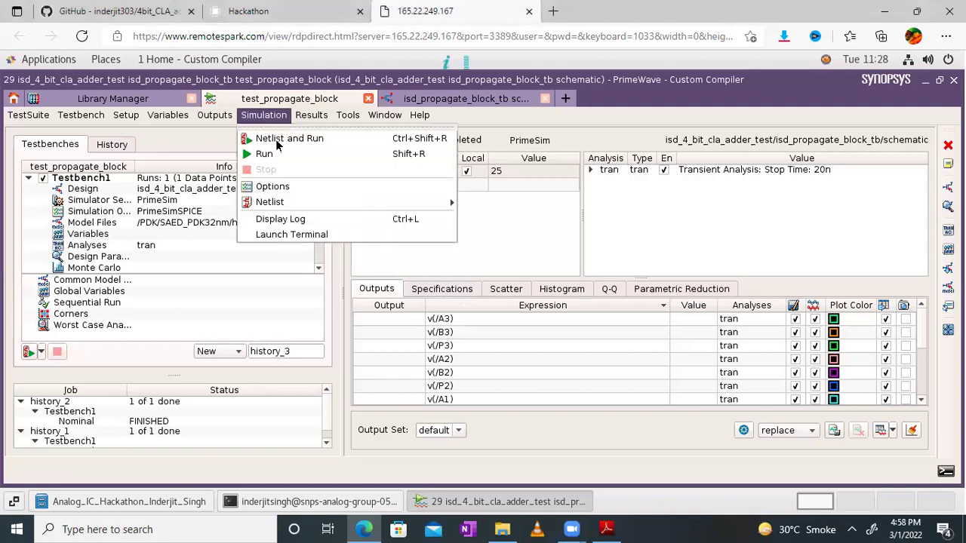
{"action": "left_click", "coordinate": [276, 140]}
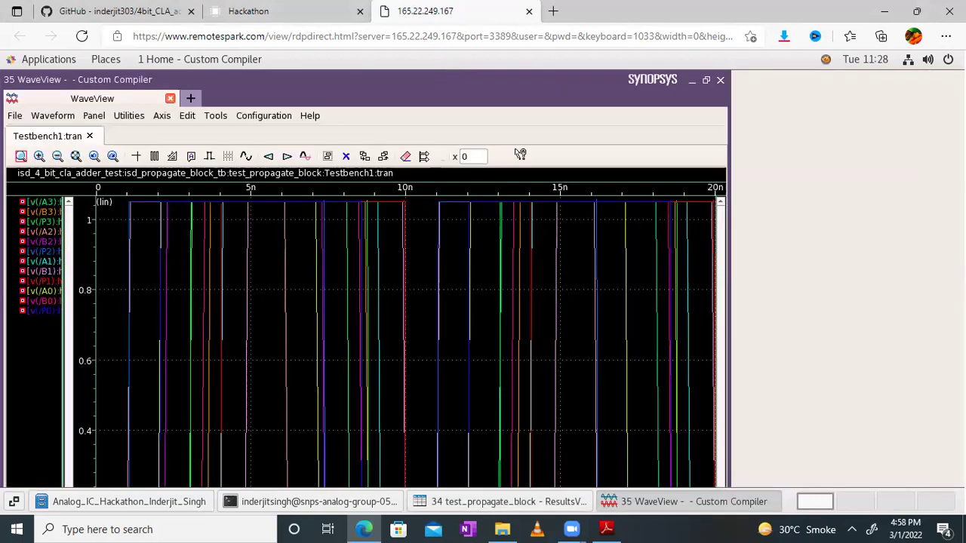
{"action": "left_click", "coordinate": [705, 83]}
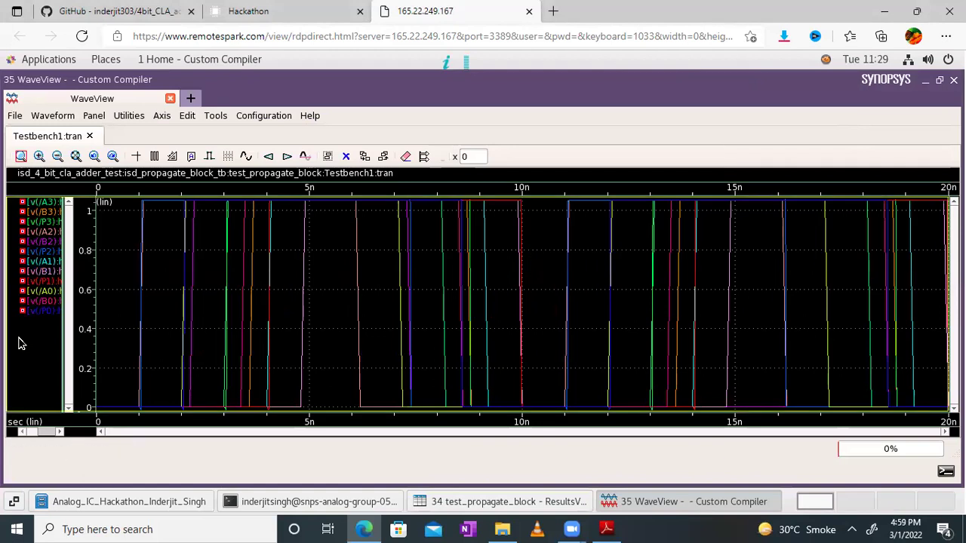
Ungroup the A, B and P waveforms into separate panels, hide the grid, and inspect the B2 and P2 signals.
{"action": "right_click", "coordinate": [19, 317]}
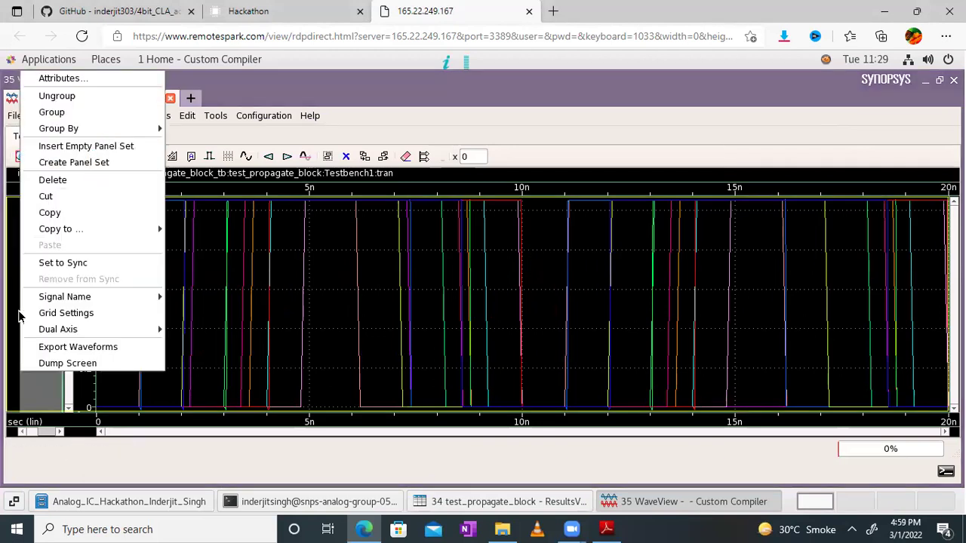
{"action": "left_click", "coordinate": [58, 96]}
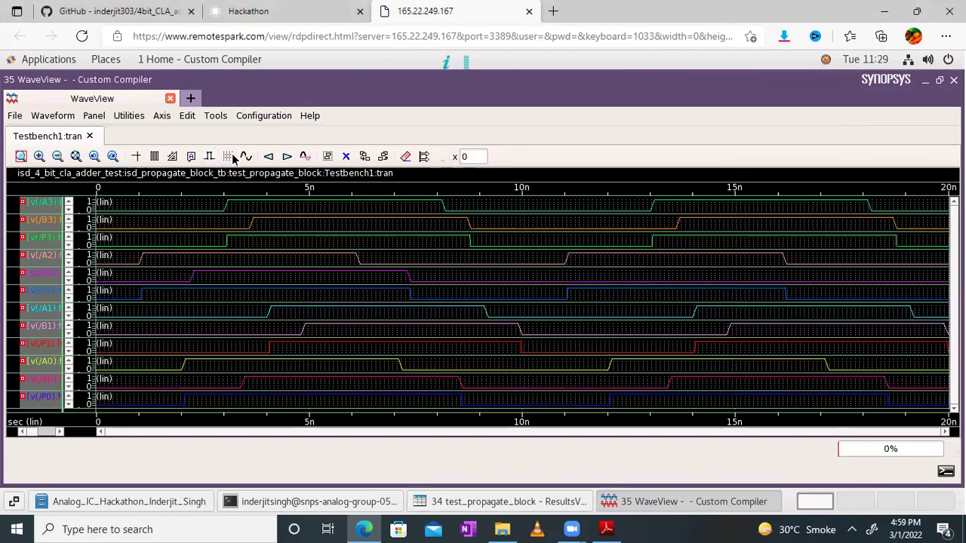
{"action": "left_click", "coordinate": [230, 156]}
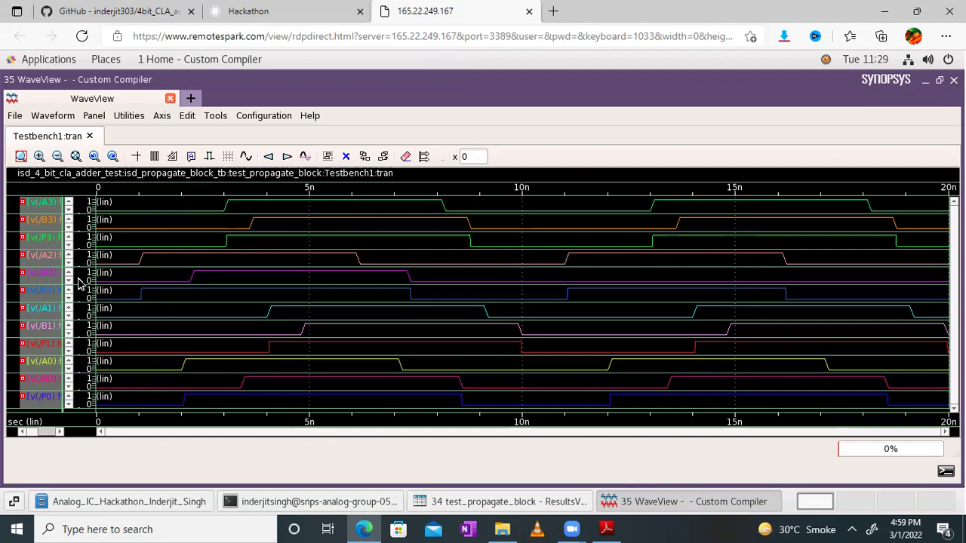
{"action": "left_click", "coordinate": [56, 273]}
{"action": "left_click", "coordinate": [190, 299]}
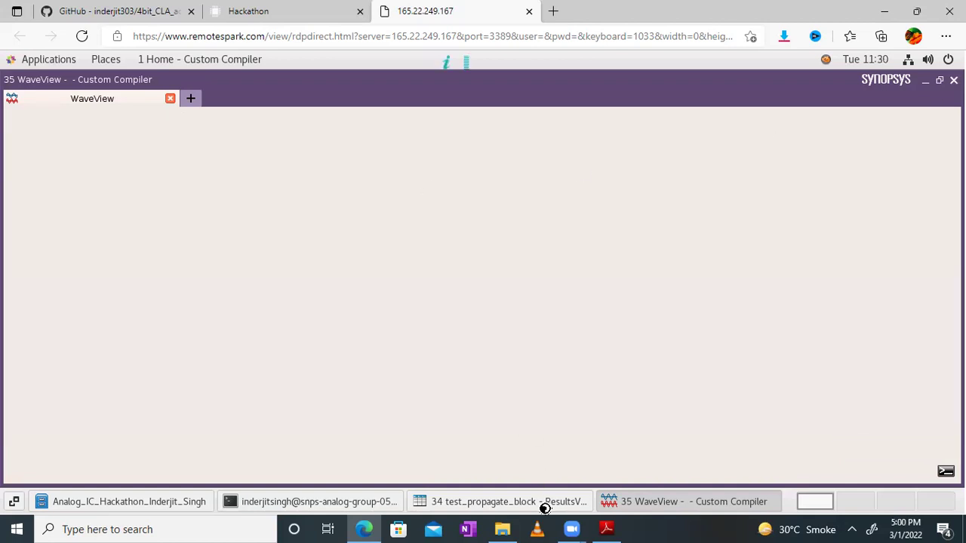
Switch to Adobe Reader and go from the propagate circuit diagram to the isd_4_bit_cla_adder block overview at 300% zoom.
{"action": "left_click", "coordinate": [607, 528]}
{"action": "mouse_move", "coordinate": [414, 363]}
{"action": "left_mouse_down"}
{"action": "mouse_move", "coordinate": [448, 351]}
{"action": "mouse_move", "coordinate": [396, 338]}
{"action": "mouse_move", "coordinate": [427, 366]}
{"action": "left_mouse_up"}
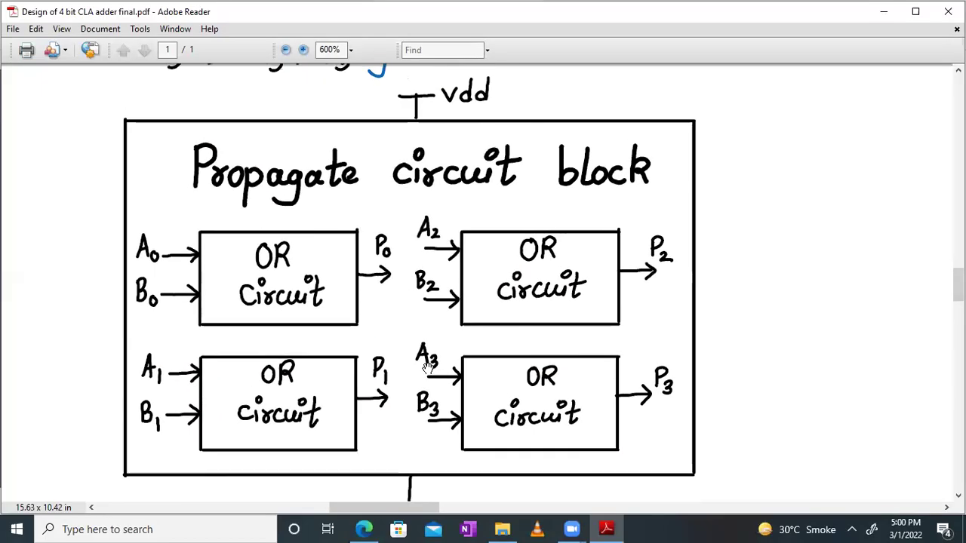
{"action": "left_click_drag", "start_coordinate": [779, 84], "coordinate": [442, 389]}
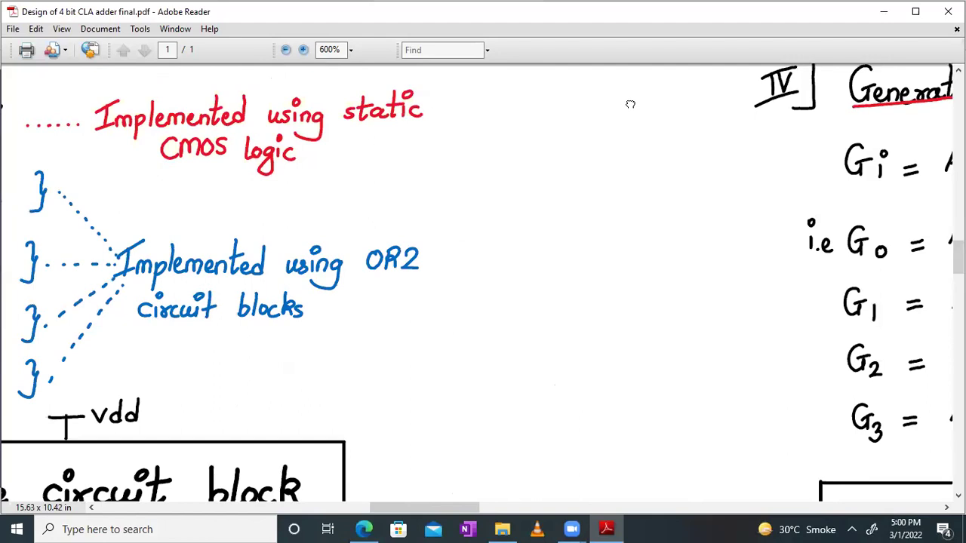
{"action": "left_click_drag", "start_coordinate": [630, 101], "coordinate": [452, 388]}
{"action": "left_click_drag", "start_coordinate": [654, 166], "coordinate": [554, 445]}
{"action": "left_click_drag", "start_coordinate": [596, 76], "coordinate": [561, 504]}
{"action": "left_click_drag", "start_coordinate": [890, 75], "coordinate": [308, 367]}
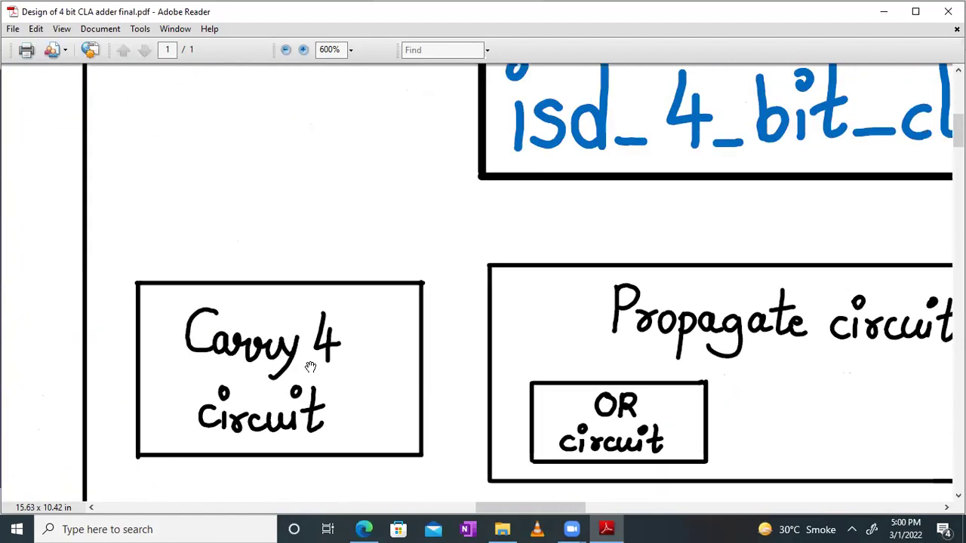
{"action": "scroll", "coordinate": [370, 326], "scroll_direction": "down", "scroll_amount": 2, "text": "ctrl"}
{"action": "left_click_drag", "start_coordinate": [713, 239], "coordinate": [629, 315]}
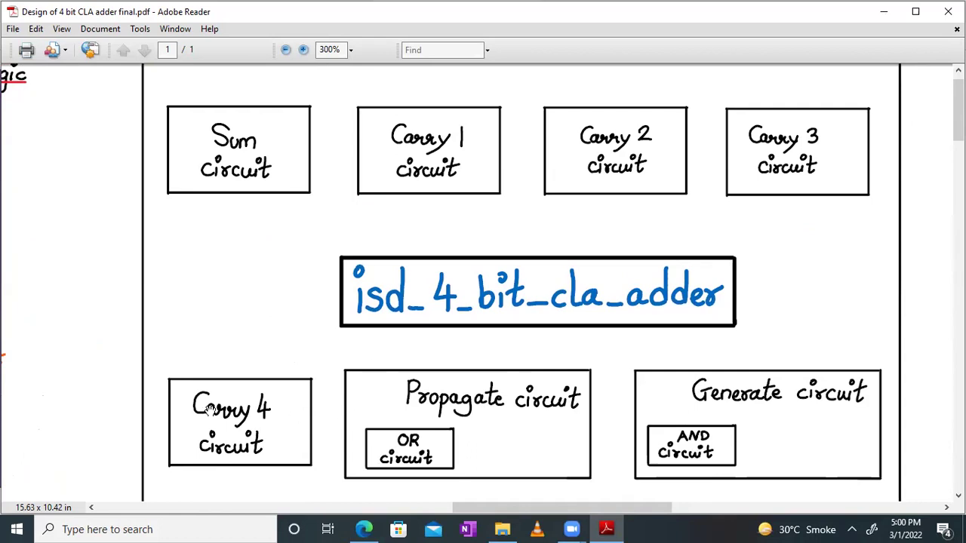
Return to Custom Compiler and close the propagate block's results, its simulation session without saving changes, and its testbench schematic.
{"action": "left_click", "coordinate": [366, 529]}
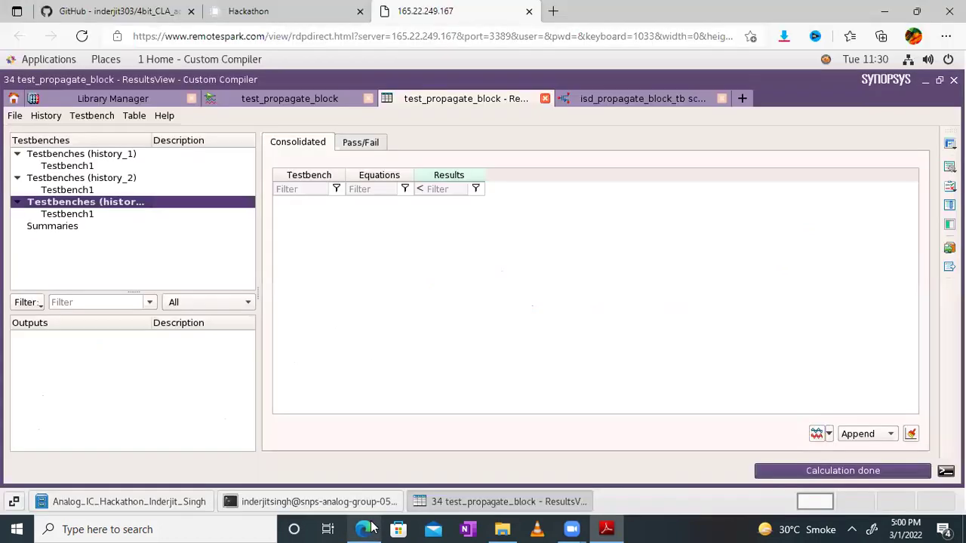
{"action": "left_click", "coordinate": [544, 99]}
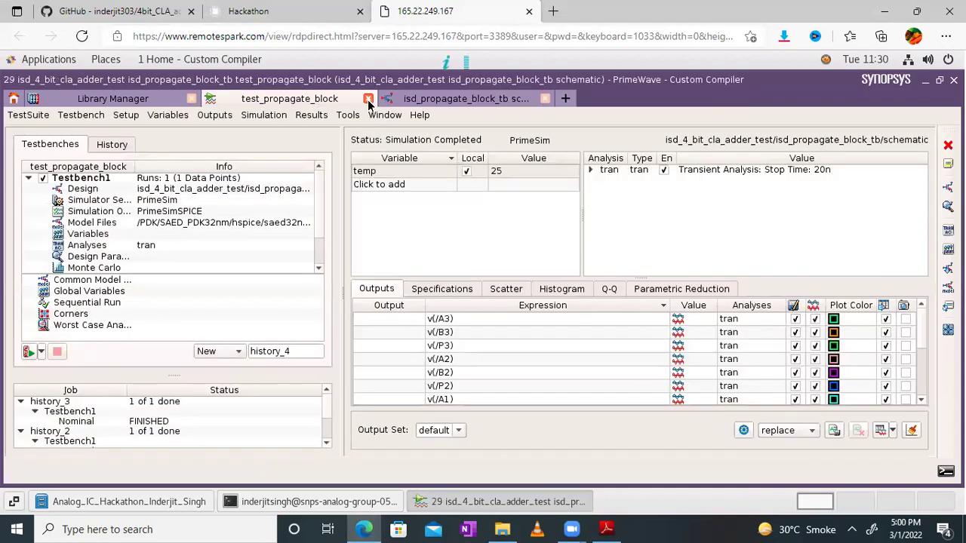
{"action": "left_click", "coordinate": [367, 99]}
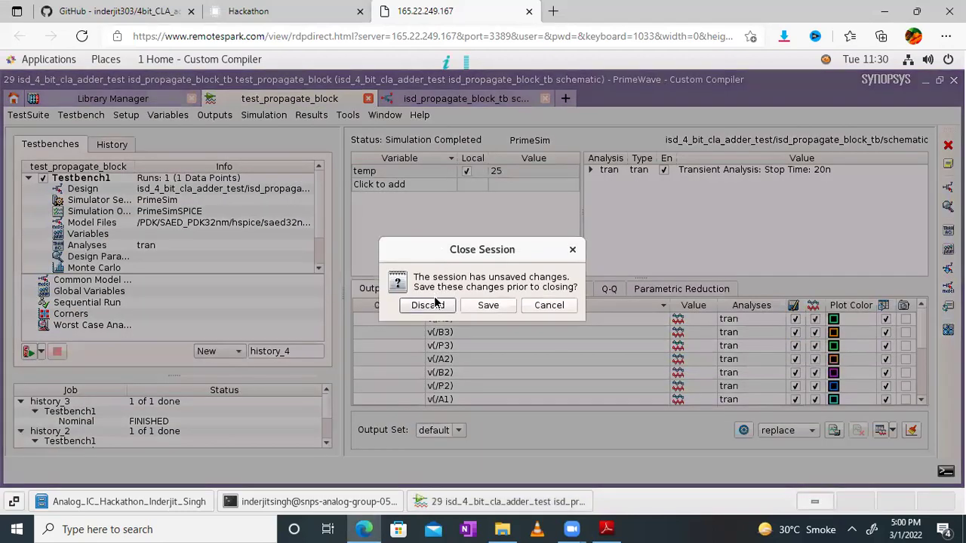
{"action": "left_click", "coordinate": [428, 306]}
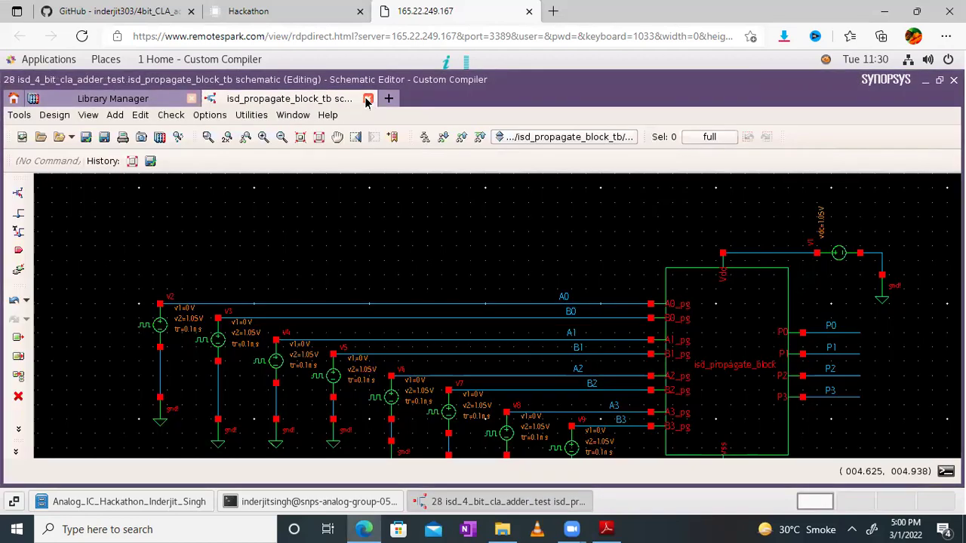
{"action": "left_click", "coordinate": [367, 100]}
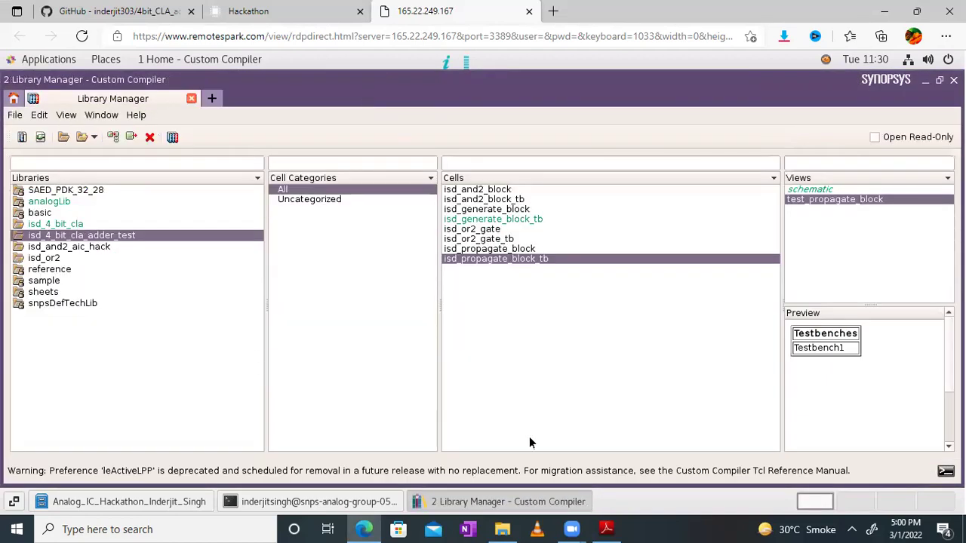
Compare the Library Manager's cell list with the remaining circuit blocks in the PDF overview of the 4-bit CLA adder.
{"action": "left_click", "coordinate": [607, 529]}
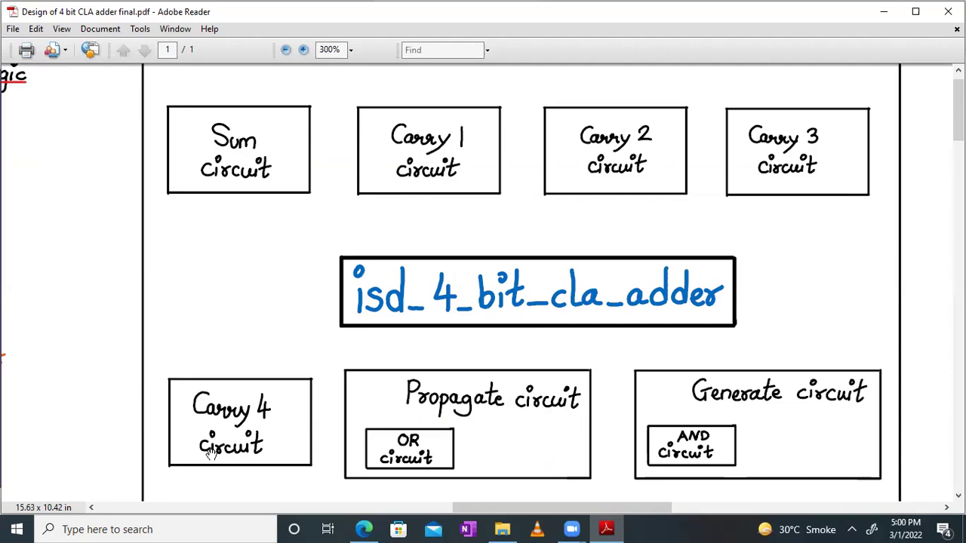
{"action": "left_click", "coordinate": [361, 529]}
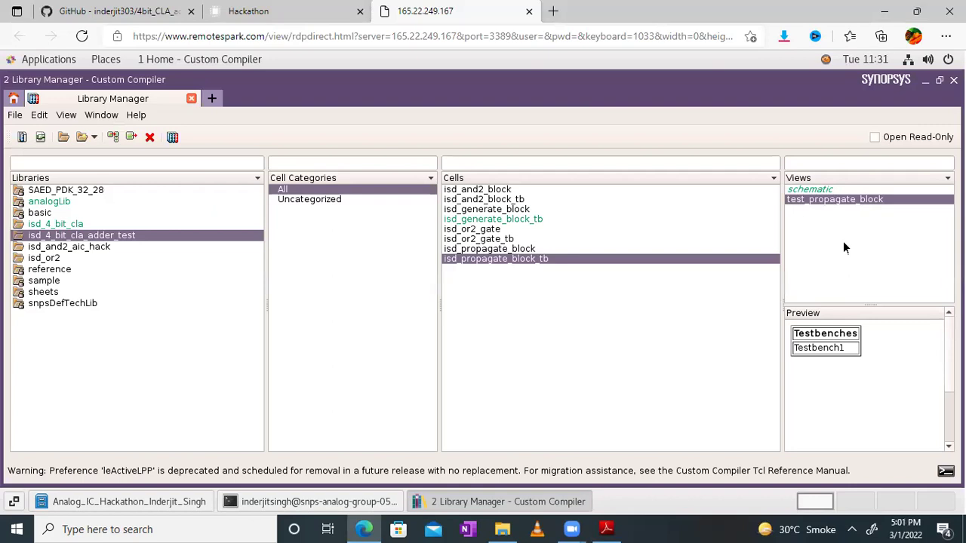
{"action": "left_click", "coordinate": [606, 529]}
{"action": "left_click", "coordinate": [606, 529]}
{"action": "left_click", "coordinate": [606, 529]}
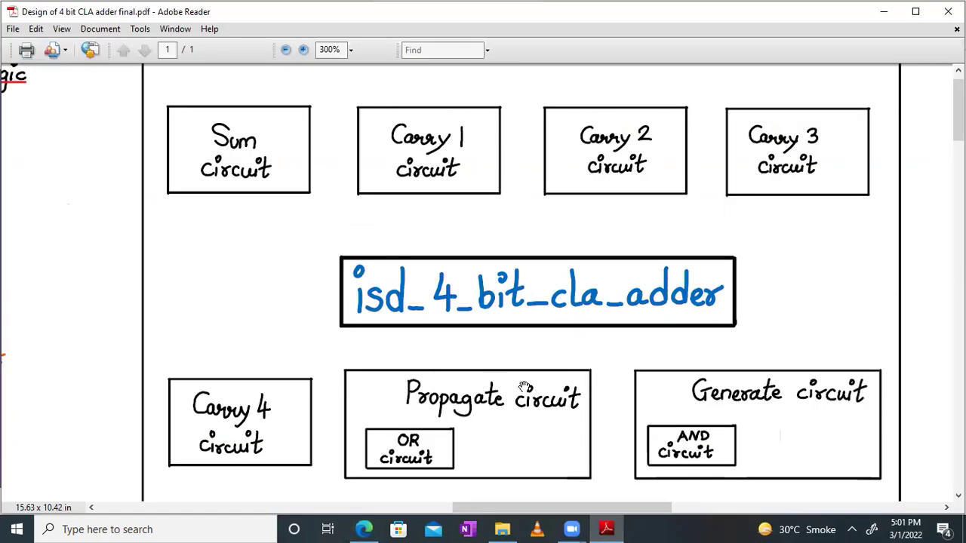